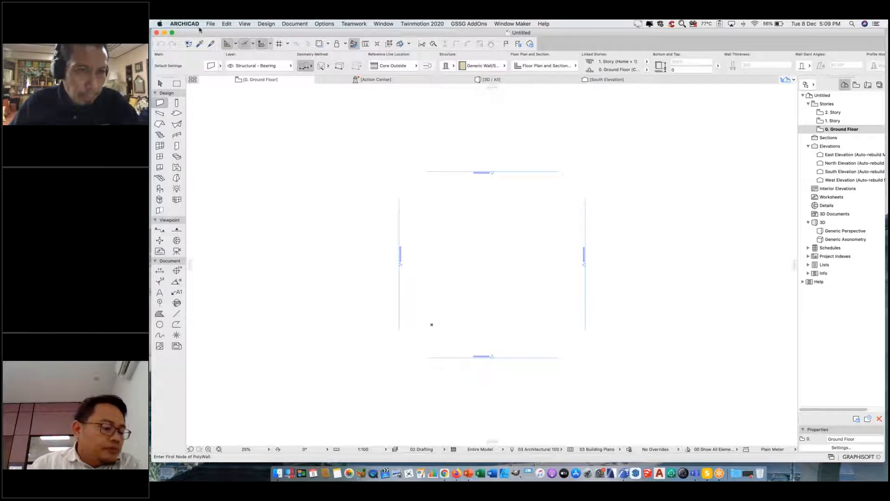
Switch the empty project from the ground floor plan to the 3D perspective view.
{"action": "left_click", "coordinate": [213, 25]}
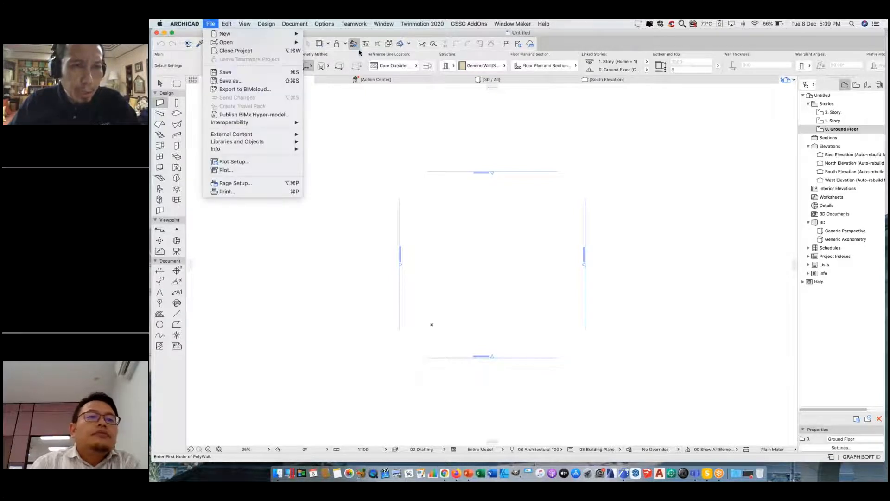
{"action": "left_click", "coordinate": [295, 24]}
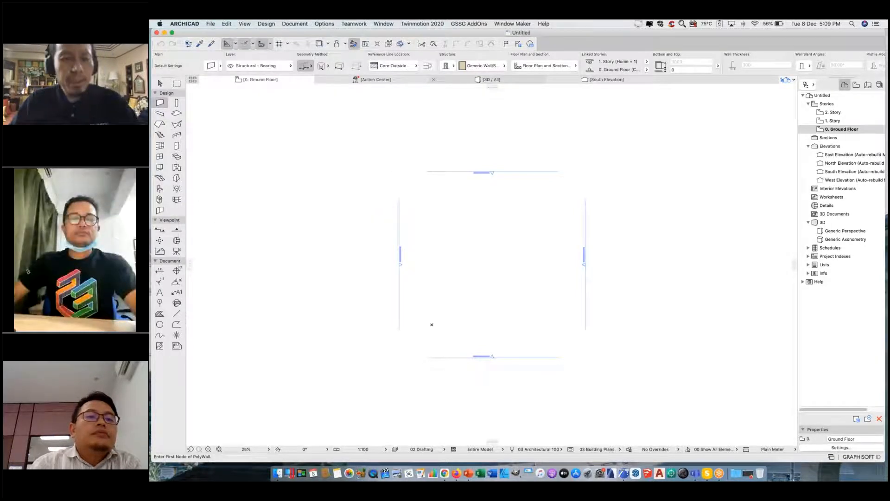
{"action": "key", "text": "F3"}
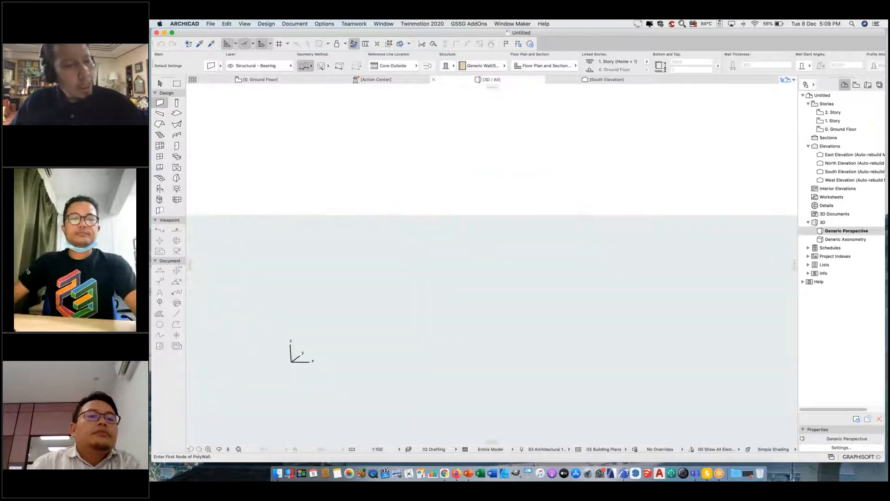
Open the SketchUp file ACNOW from the ARCHICADNOW folder.
{"action": "left_click", "coordinate": [210, 24]}
{"action": "mouse_move", "coordinate": [259, 43]}
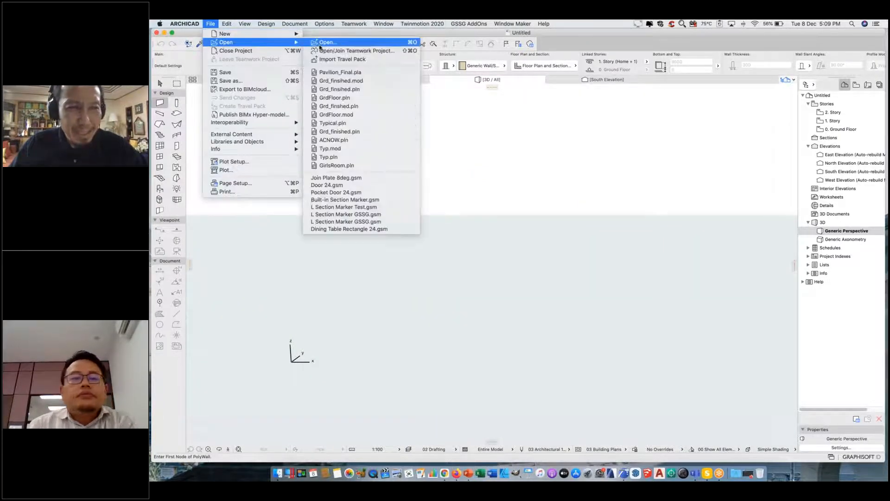
{"action": "left_click", "coordinate": [318, 43]}
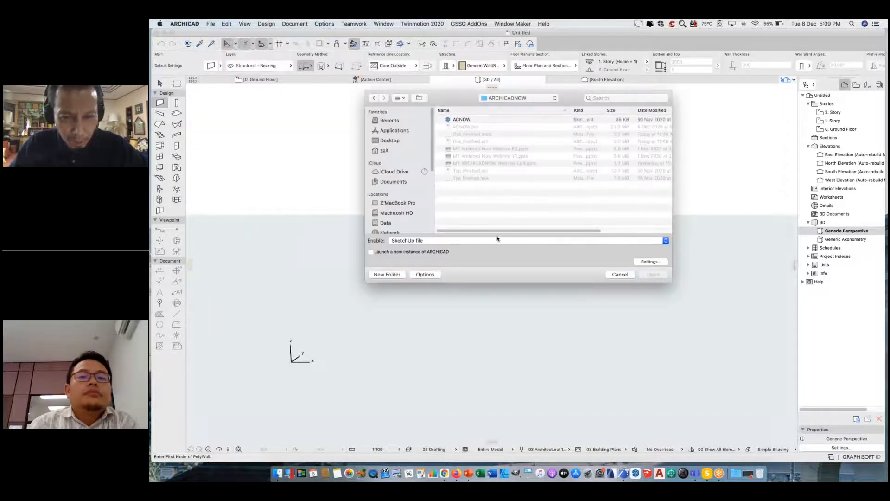
{"action": "left_click", "coordinate": [493, 240]}
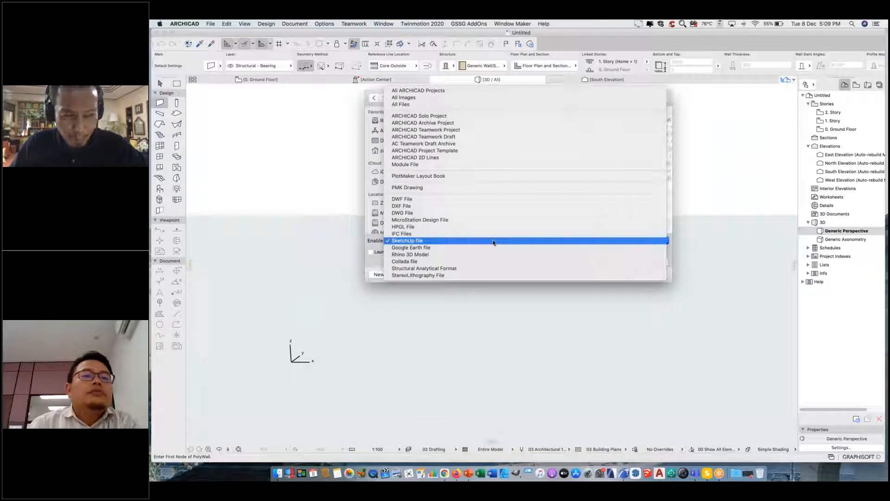
{"action": "left_click", "coordinate": [431, 241]}
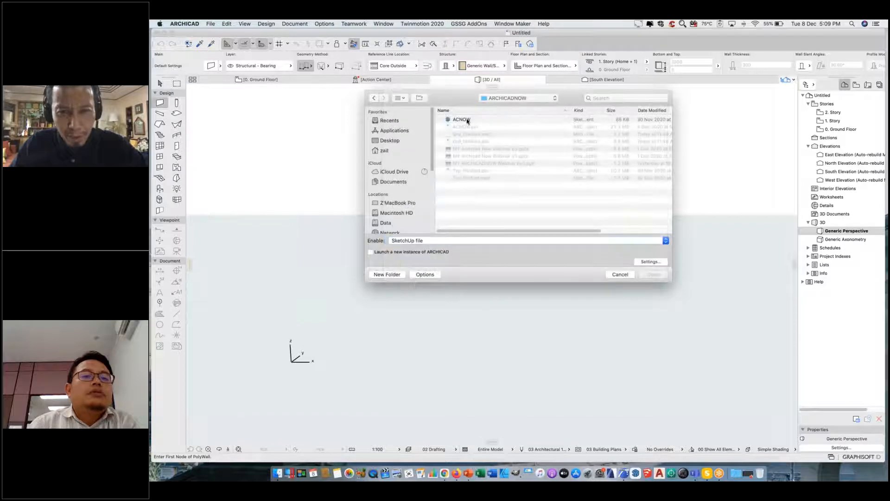
{"action": "left_click", "coordinate": [467, 121]}
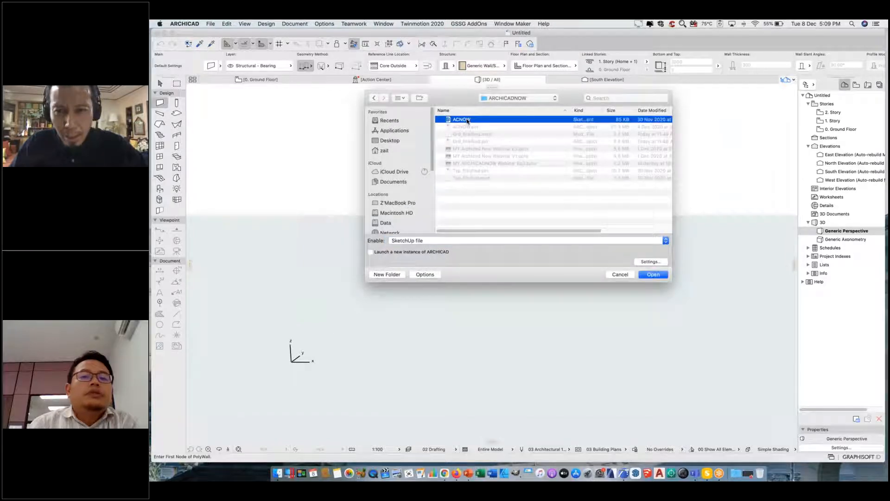
{"action": "left_click", "coordinate": [653, 275]}
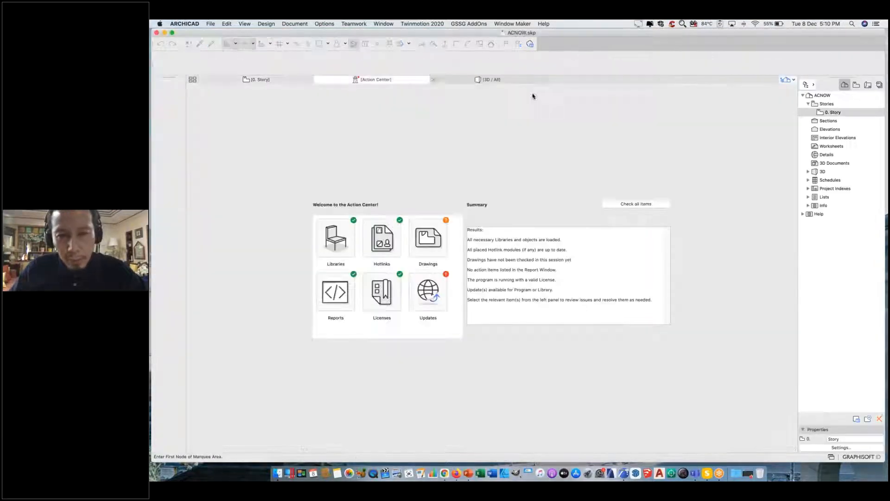
Convert the imported ACNOW tower object into a morph in the 3D perspective view and deselect it.
{"action": "left_click", "coordinate": [485, 80]}
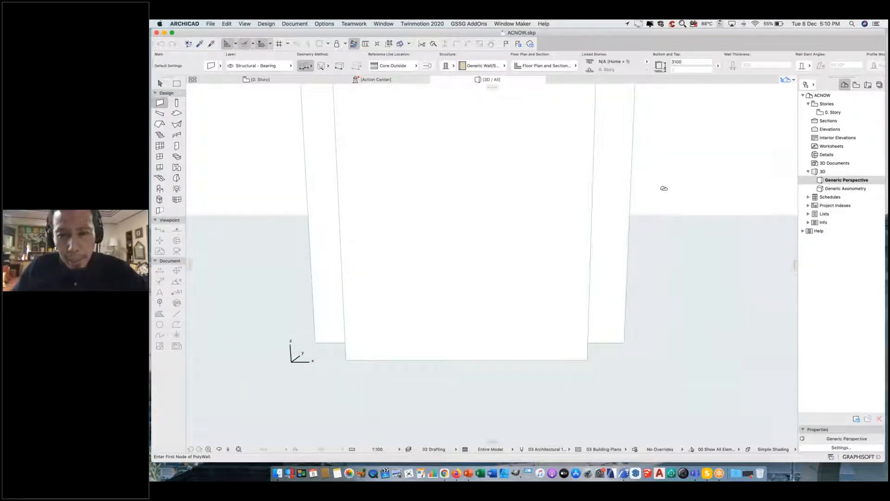
{"action": "scroll", "coordinate": [663, 188], "scroll_direction": "down", "scroll_amount": 3}
{"action": "middle_click_drag", "start_coordinate": [663, 189], "coordinate": [544, 234]}
{"action": "scroll", "coordinate": [634, 234], "scroll_direction": "down", "scroll_amount": 2}
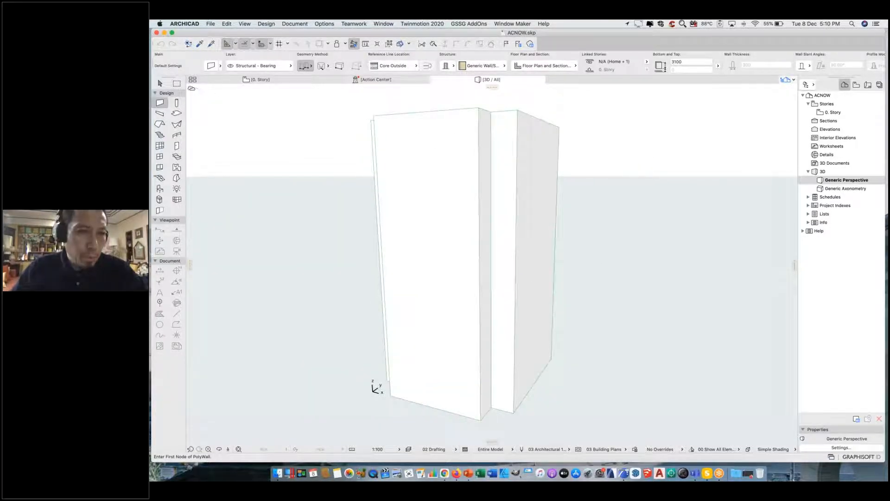
{"action": "left_click", "coordinate": [160, 83]}
{"action": "left_click", "coordinate": [446, 147]}
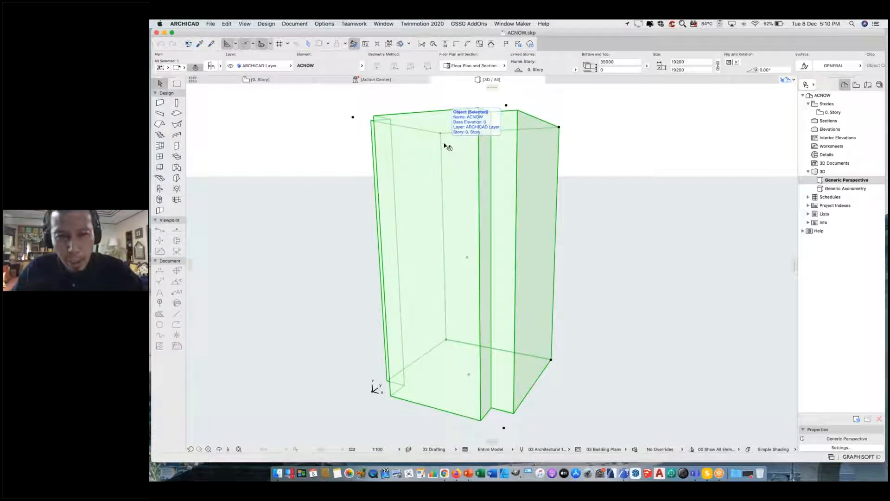
{"action": "right_click", "coordinate": [446, 147]}
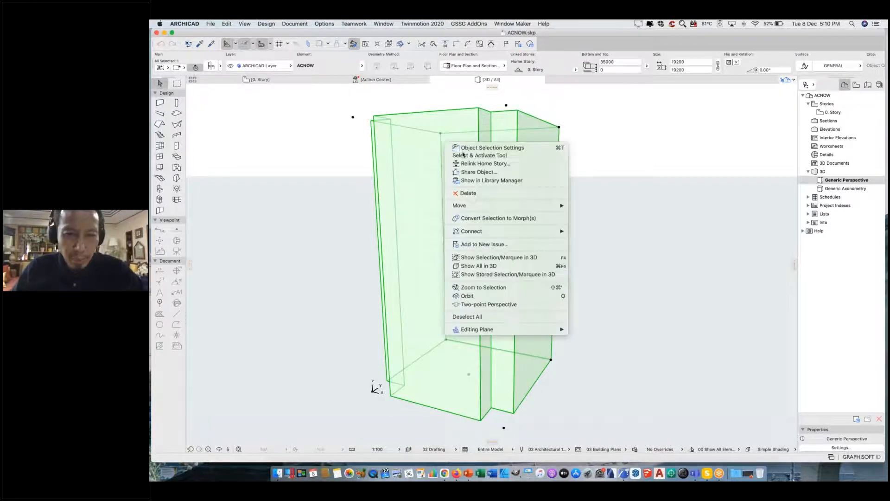
{"action": "left_click", "coordinate": [485, 218]}
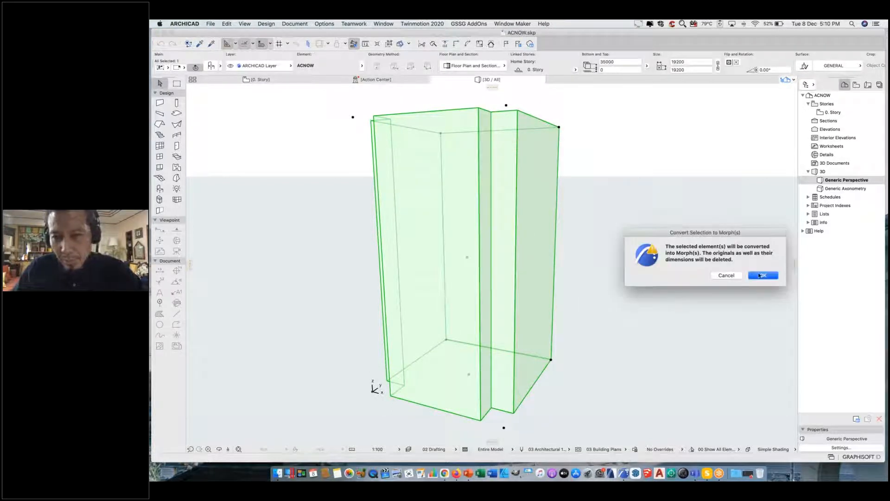
{"action": "left_click", "coordinate": [762, 277]}
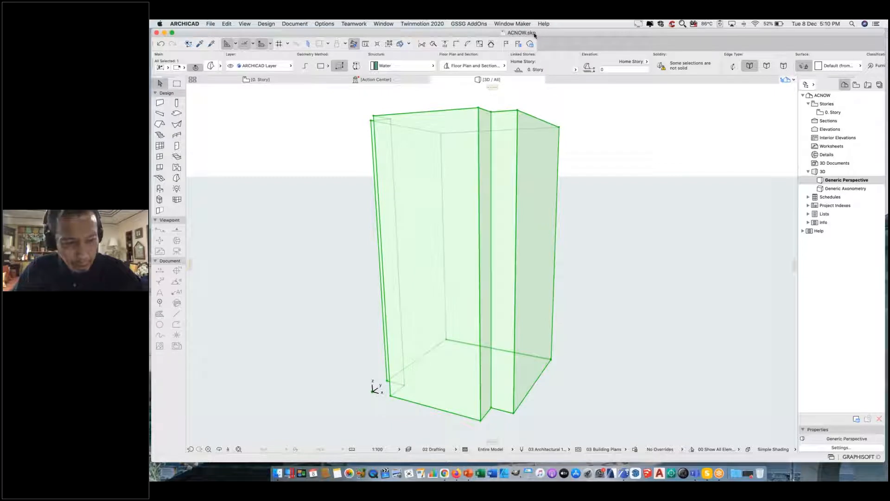
{"action": "left_click", "coordinate": [650, 125]}
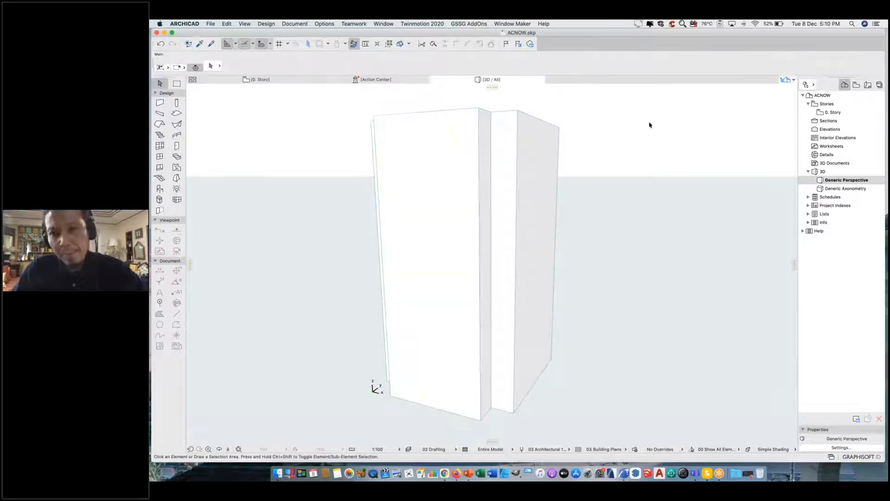
Close the Action Center and, on the 0. Story floor plan, create a slab from the tower's outline with the Magic Wand.
{"action": "left_click", "coordinate": [834, 113]}
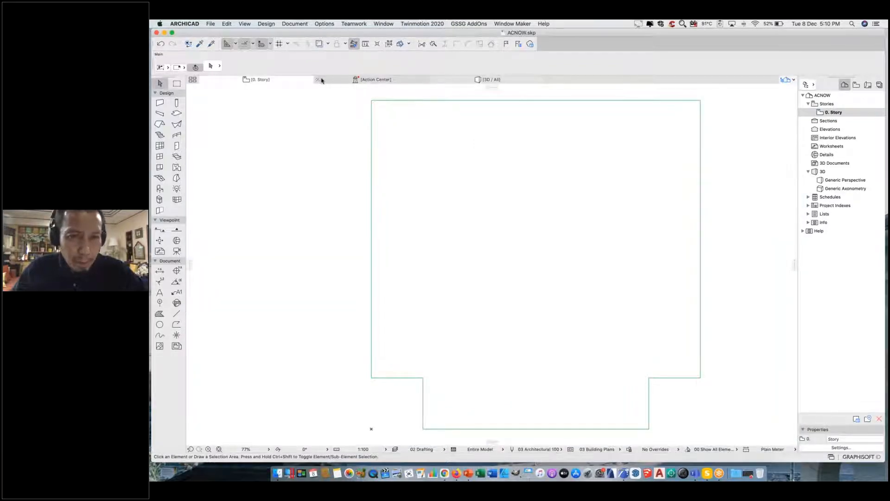
{"action": "left_click", "coordinate": [318, 80]}
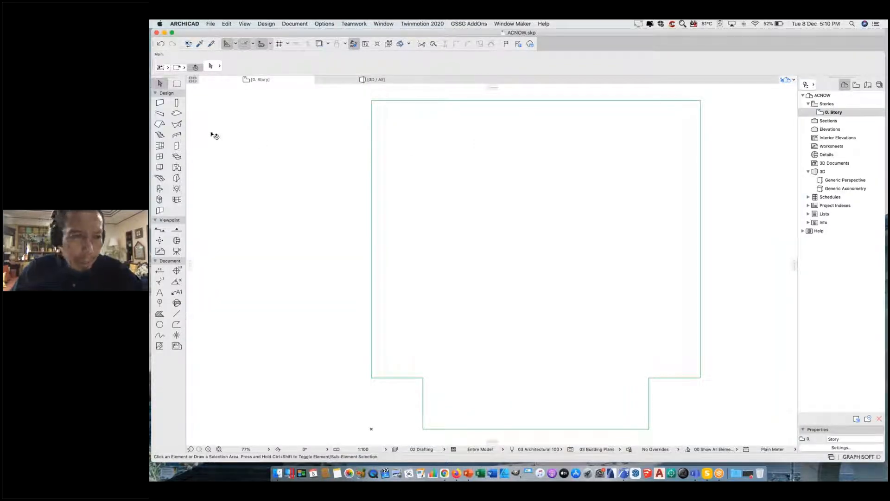
{"action": "left_click", "coordinate": [176, 114]}
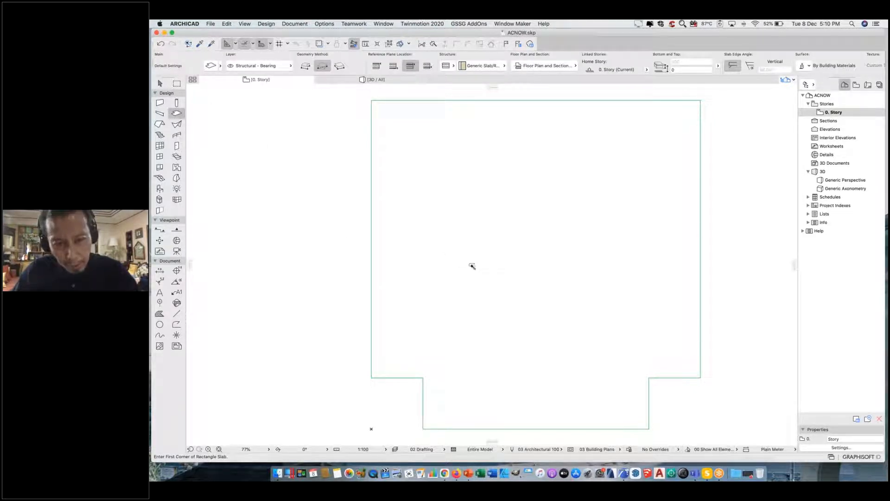
{"action": "left_click", "coordinate": [365, 80]}
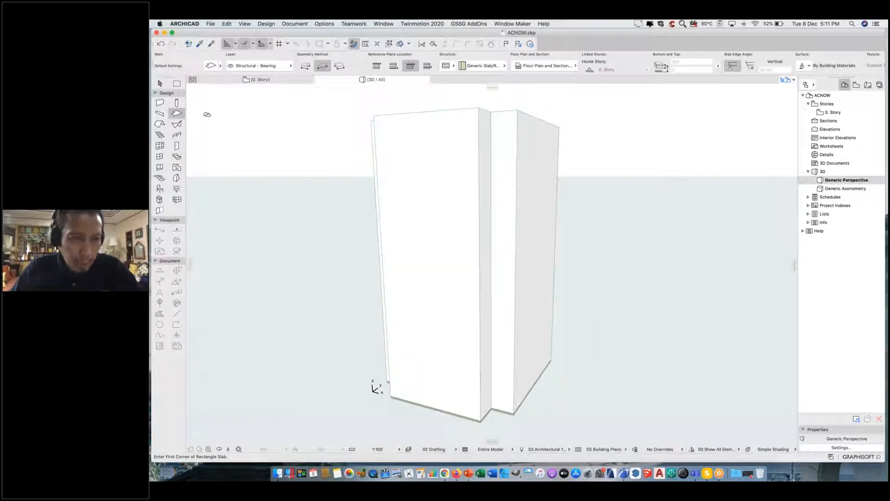
Delete the tower morph in the 3D view, leaving only the slab.
{"action": "left_click", "coordinate": [161, 84]}
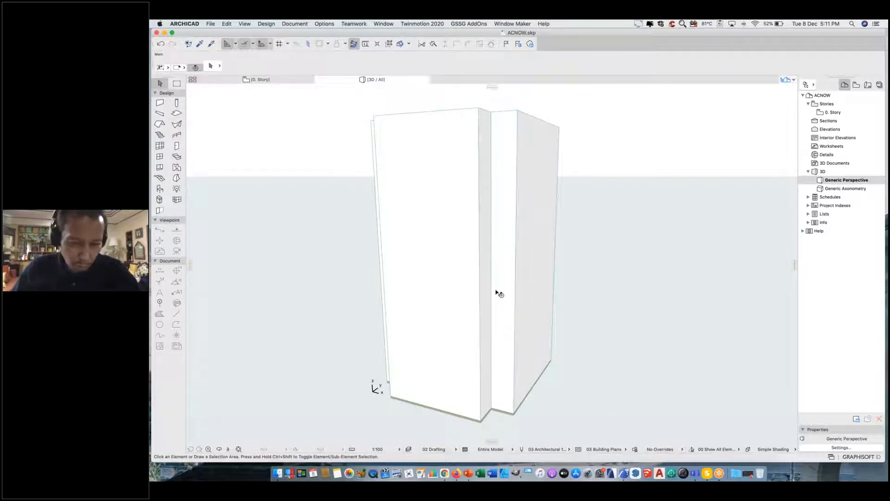
{"action": "left_click", "coordinate": [462, 258]}
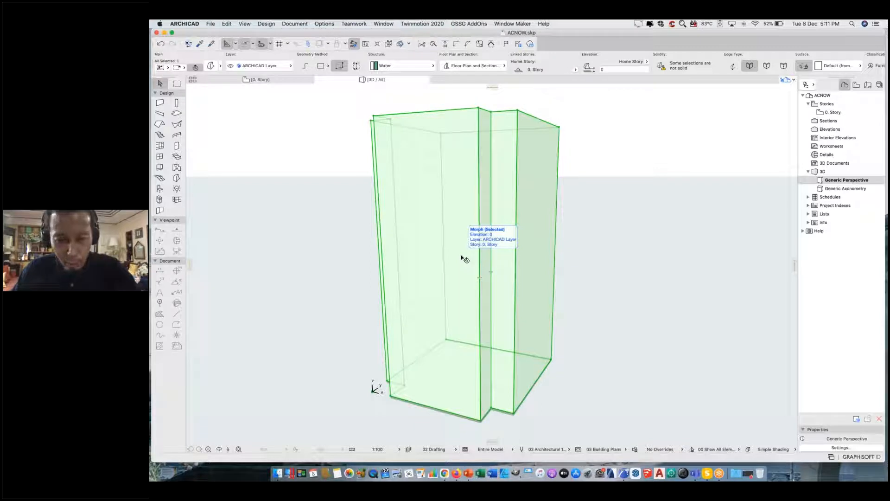
{"action": "key", "text": "Delete"}
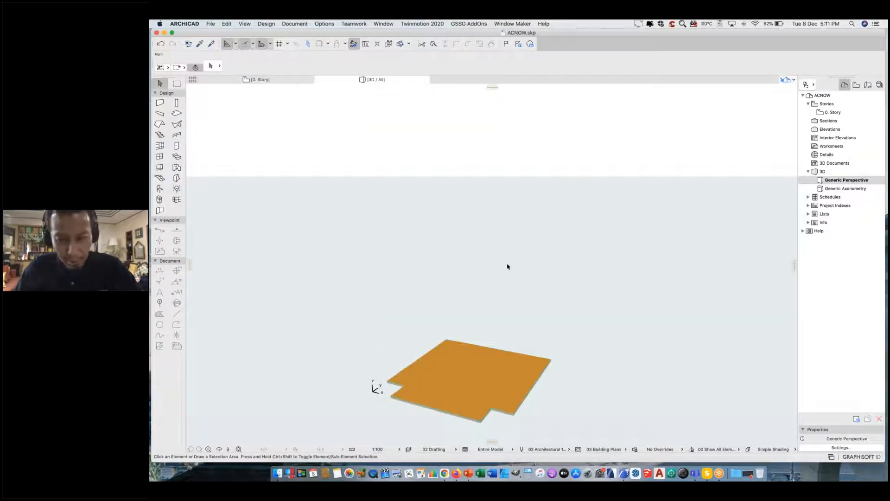
{"action": "scroll", "coordinate": [507, 248], "scroll_direction": "down", "scroll_amount": 1}
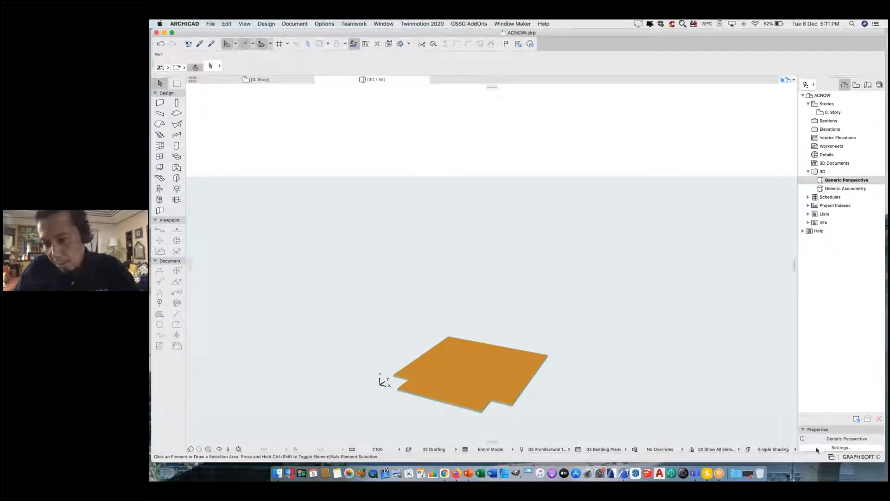
Insert a new story above story 0 and set the height to next of both stories to 3500.
{"action": "left_click", "coordinate": [830, 111]}
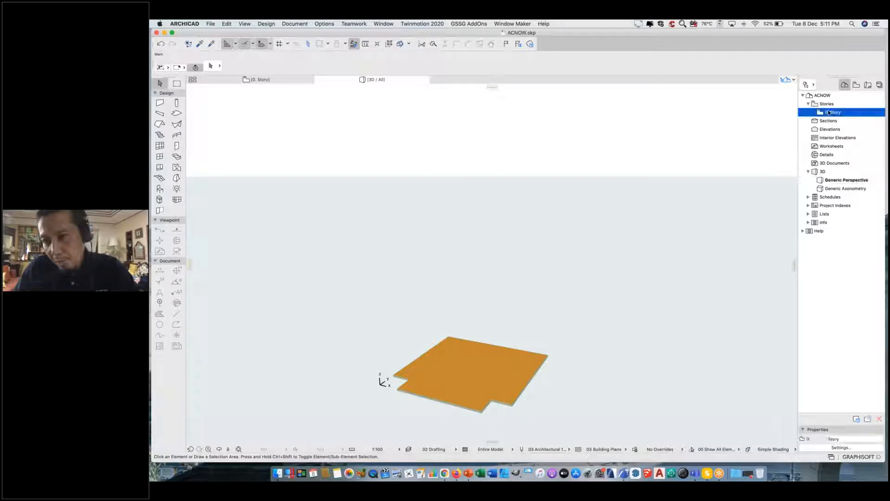
{"action": "right_click", "coordinate": [830, 112]}
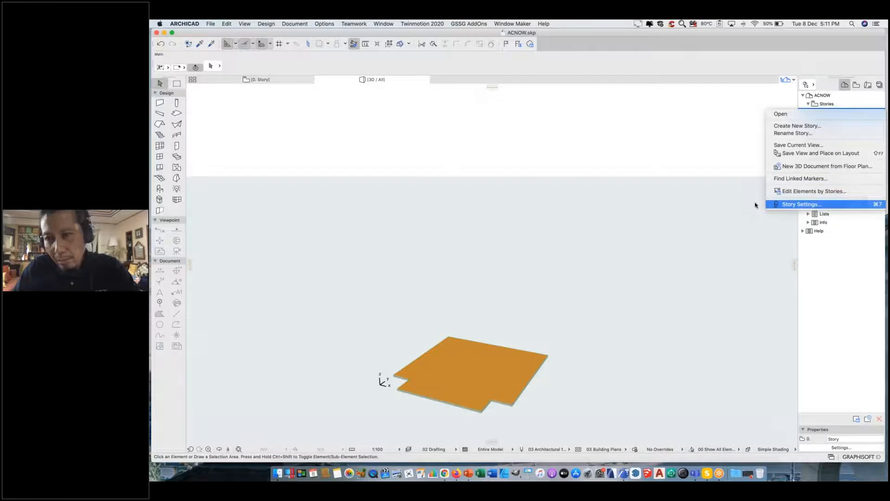
{"action": "left_click", "coordinate": [798, 204]}
{"action": "left_click", "coordinate": [379, 299]}
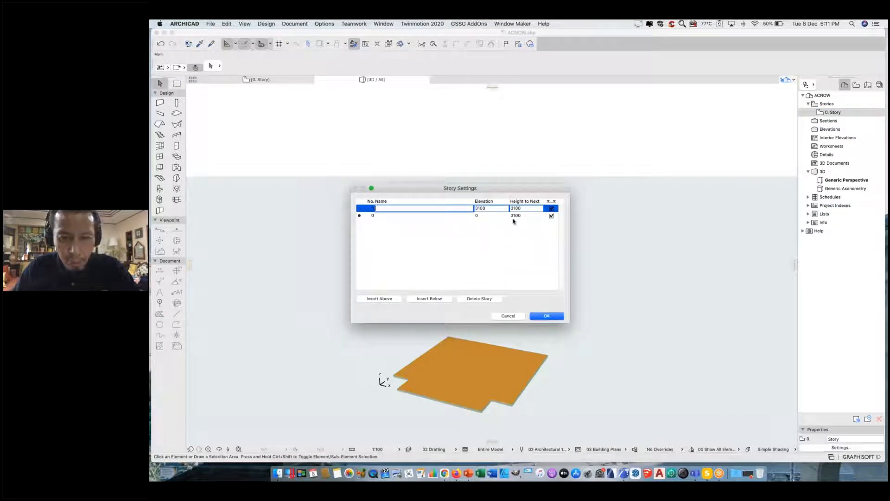
{"action": "left_click", "coordinate": [516, 216]}
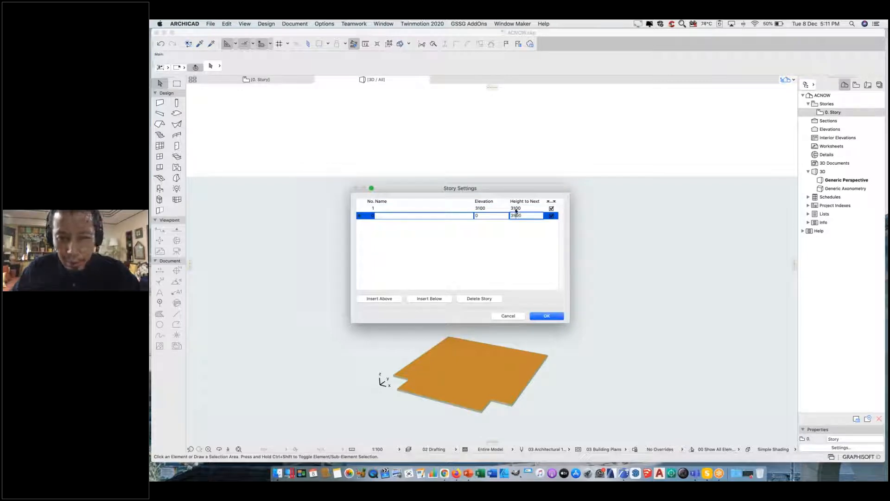
{"action": "left_click", "coordinate": [514, 209]}
{"action": "type", "text": "5"}
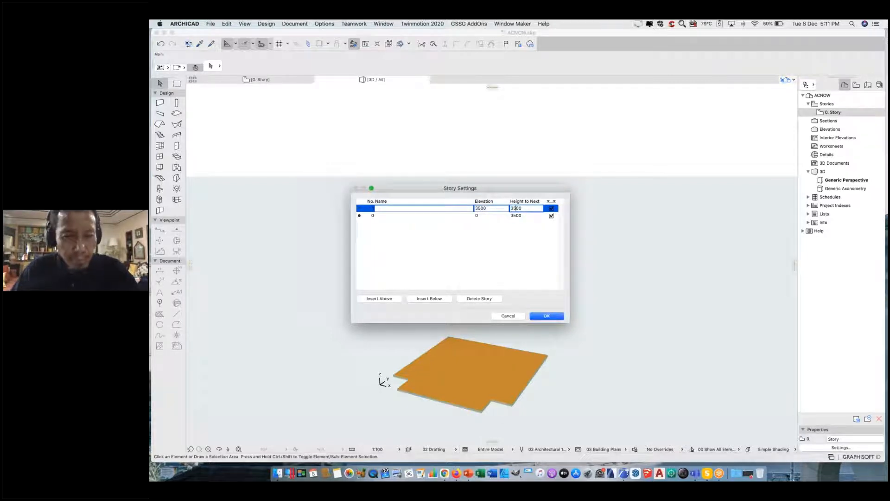
{"action": "key", "text": "Tab"}
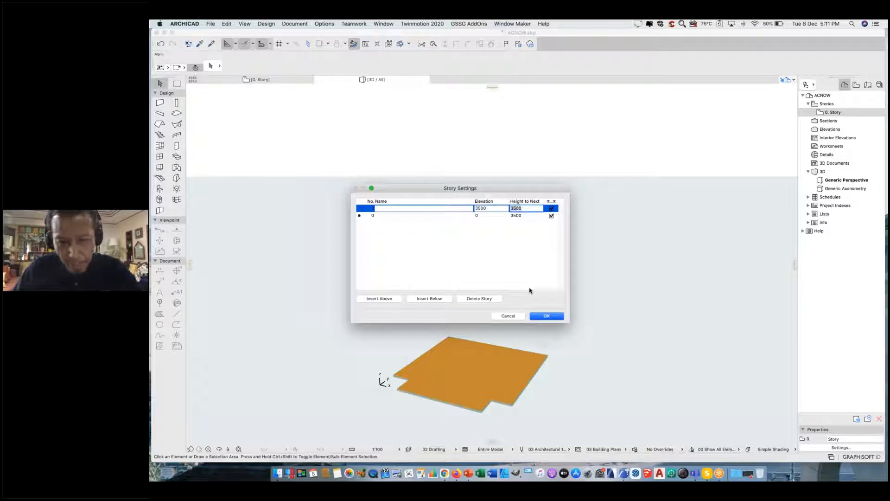
{"action": "left_click", "coordinate": [552, 317]}
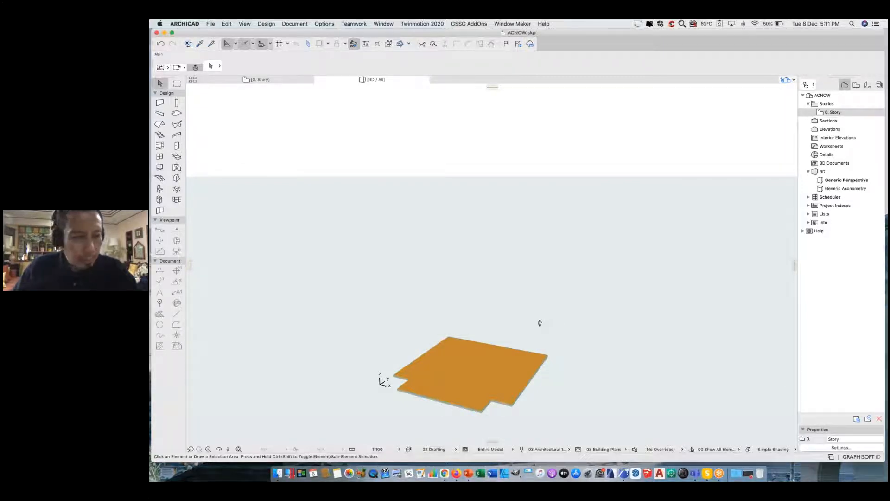
{"action": "middle_click_drag", "start_coordinate": [551, 316], "coordinate": [572, 254]}
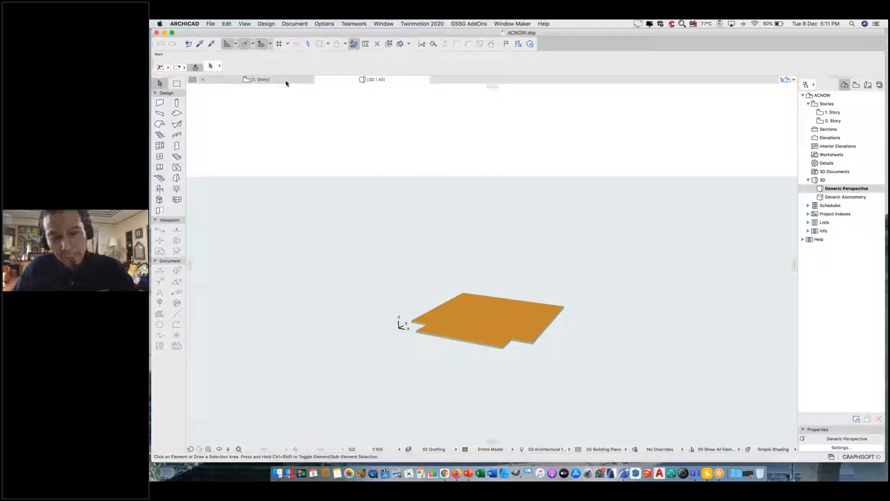
Create walls around the whole slab edge in 3D with the Wall tool and Magic Wand.
{"action": "left_click", "coordinate": [160, 102]}
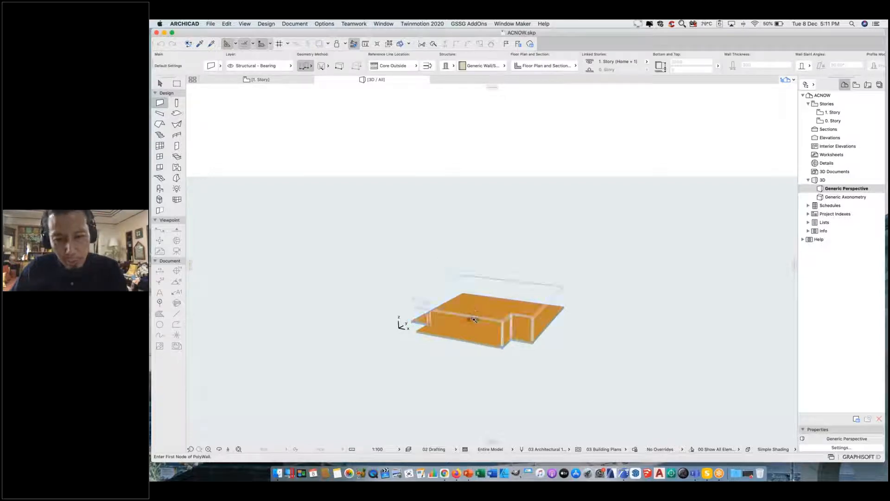
{"action": "left_click", "coordinate": [506, 299]}
{"action": "left_click", "coordinate": [160, 83]}
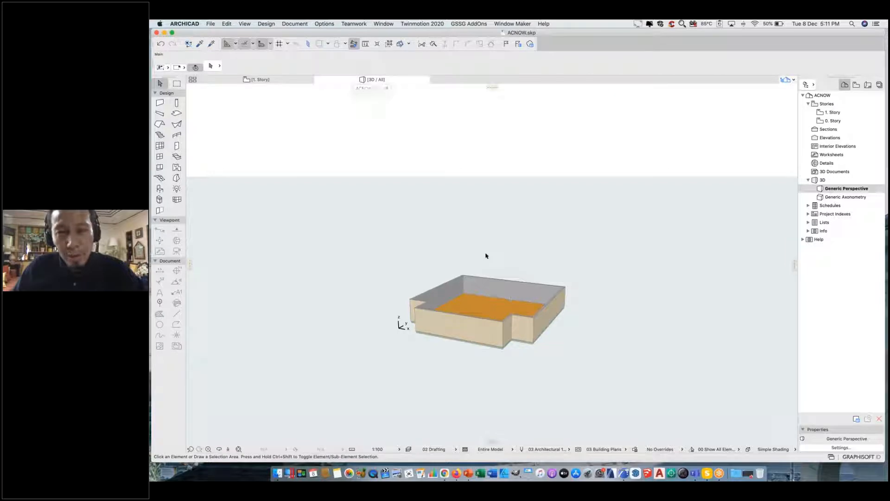
Save the project as Grd in the ARCHICADNOW folder in ARCHICAD Solo Project format, ignoring the non-responsive application alert.
{"action": "left_click", "coordinate": [211, 24]}
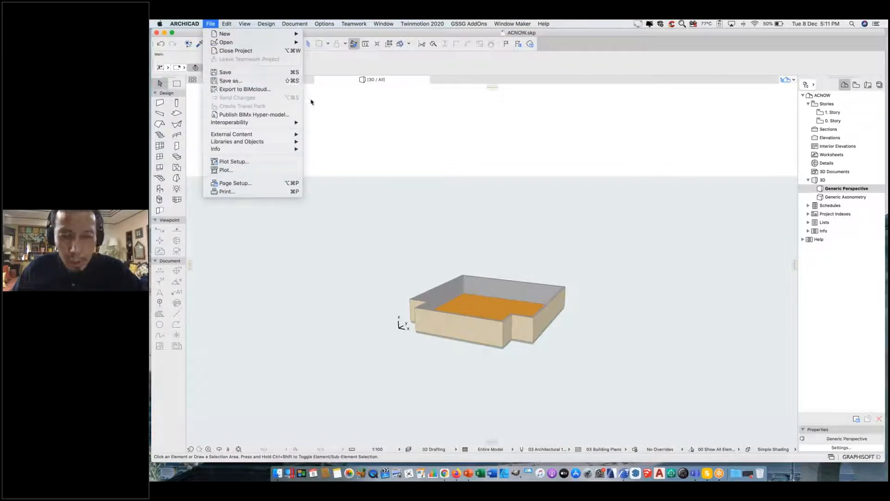
{"action": "left_click", "coordinate": [509, 163]}
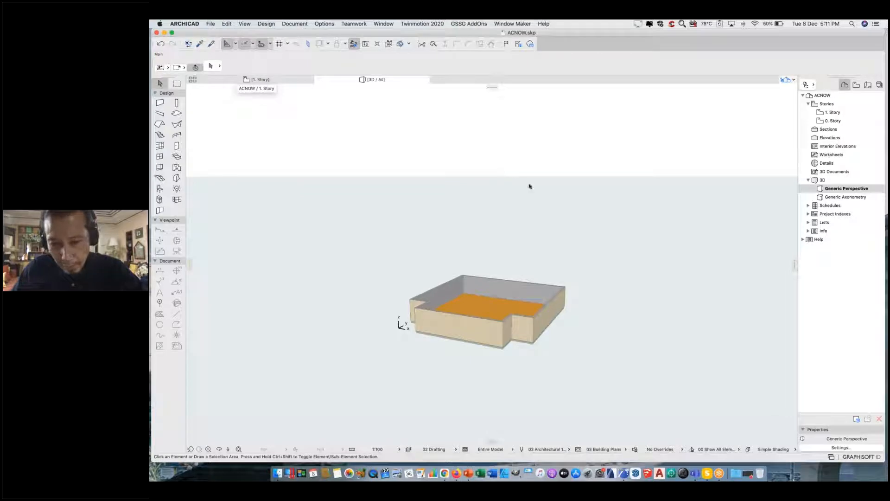
{"action": "key", "text": "super+shift+s"}
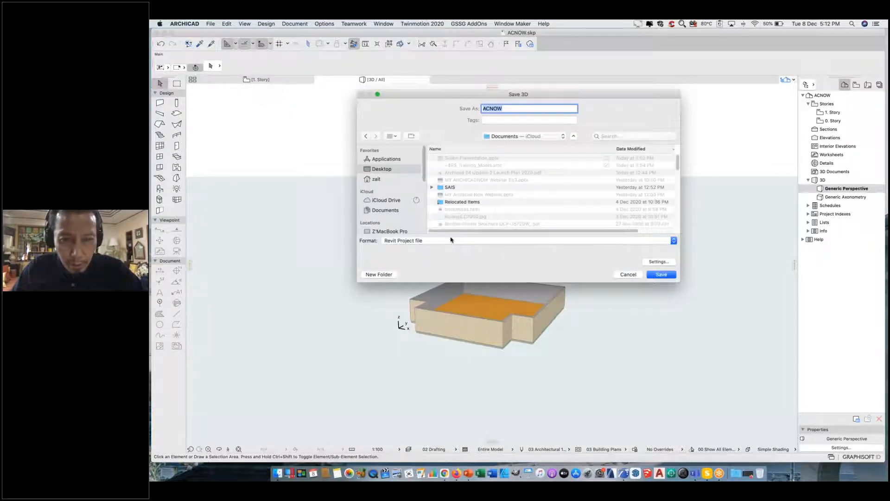
{"action": "left_click", "coordinate": [450, 239]}
{"action": "left_click", "coordinate": [416, 84]}
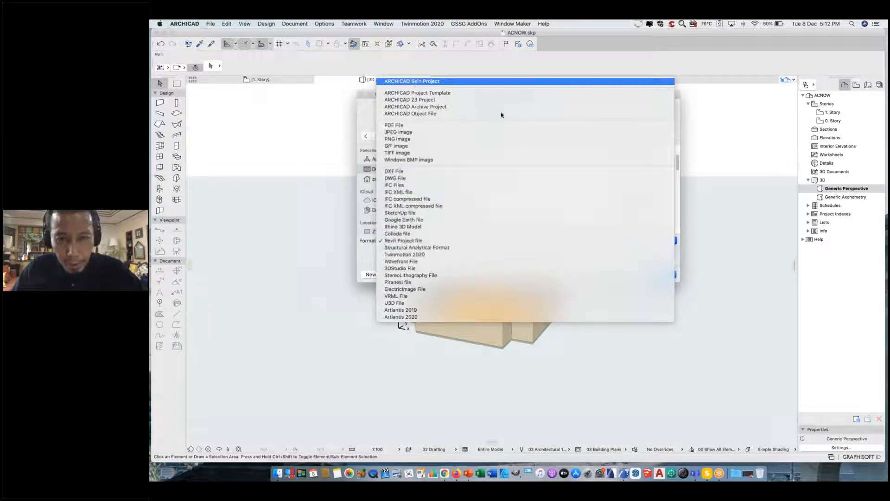
{"action": "left_click", "coordinate": [520, 137]}
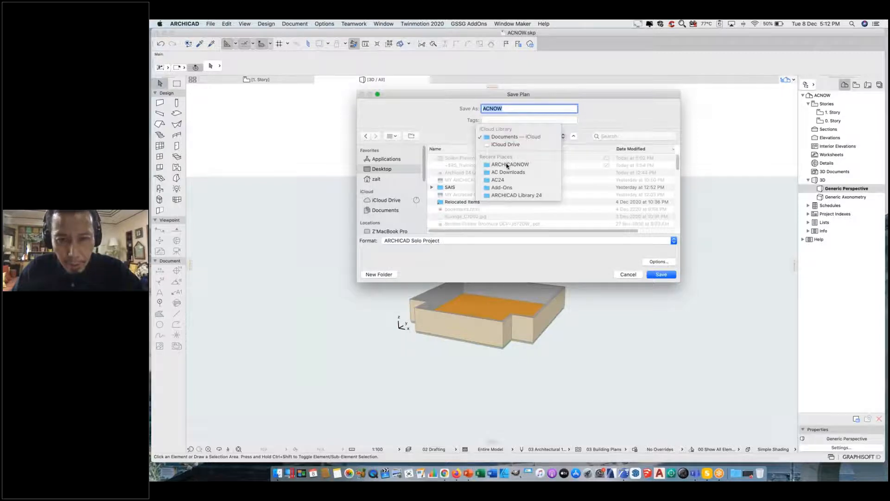
{"action": "left_click", "coordinate": [505, 165]}
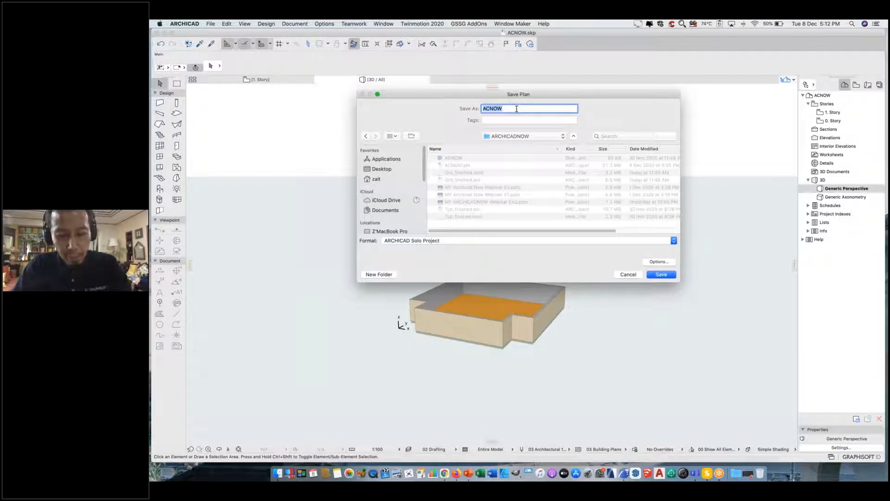
{"action": "type", "text": "gr"}
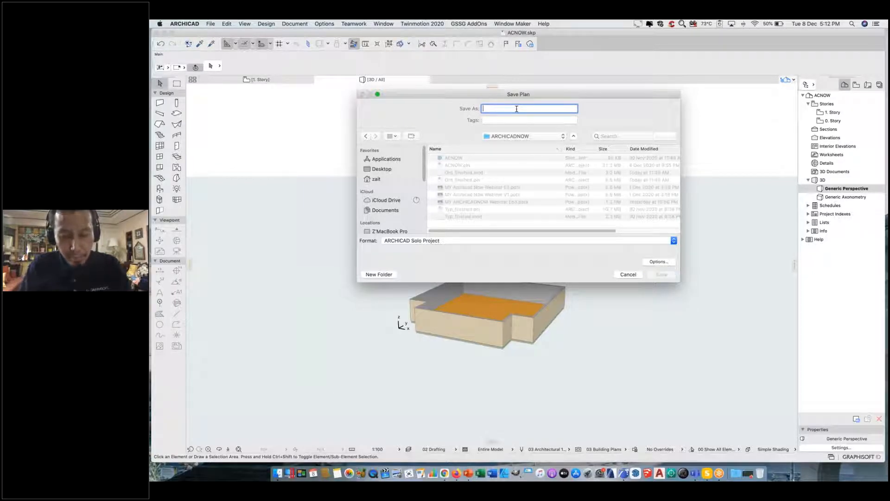
{"action": "type", "text": "d"}
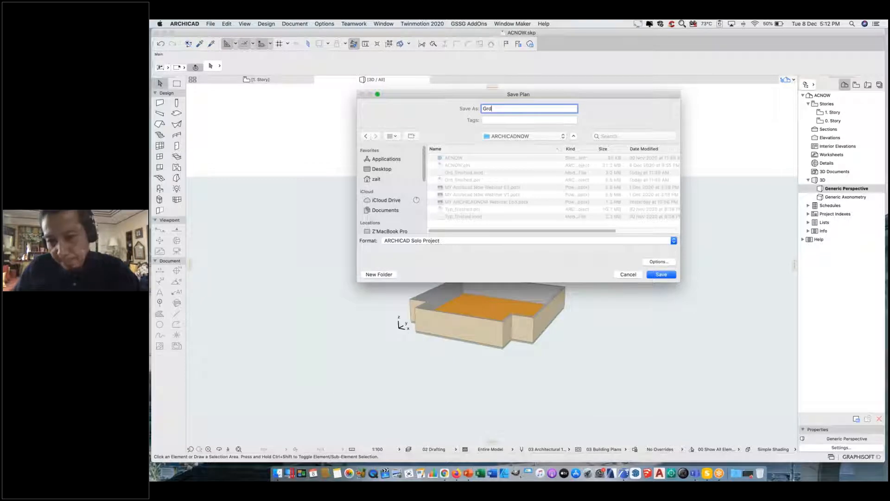
{"action": "left_click", "coordinate": [659, 275]}
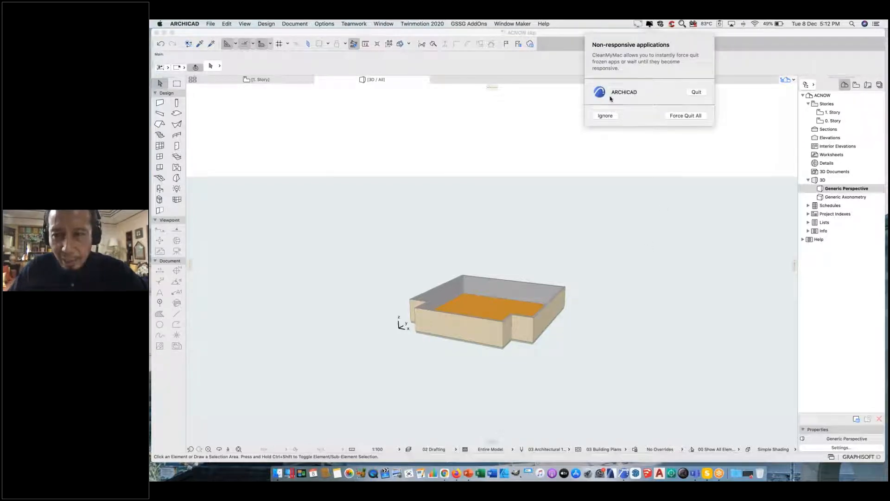
{"action": "left_click", "coordinate": [607, 115]}
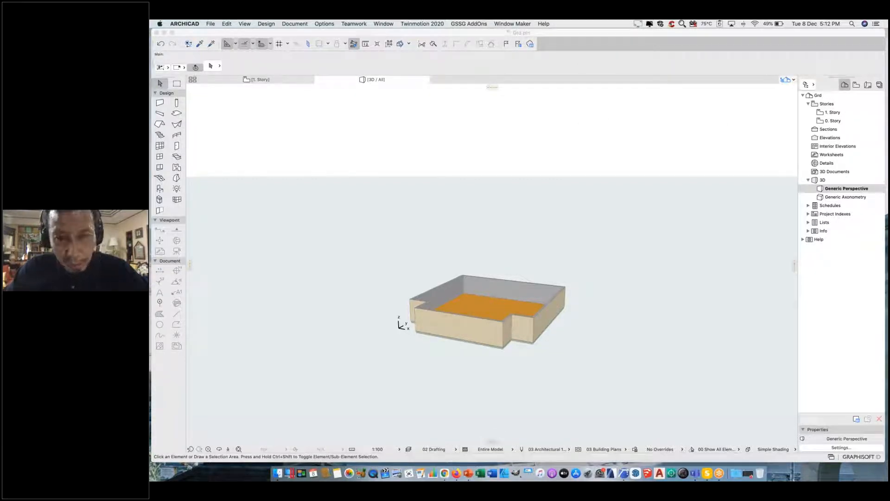
Select the slab and all walls on the 0. Story floor plan and save the selection as a module file named Grd.
{"action": "left_click", "coordinate": [292, 84]}
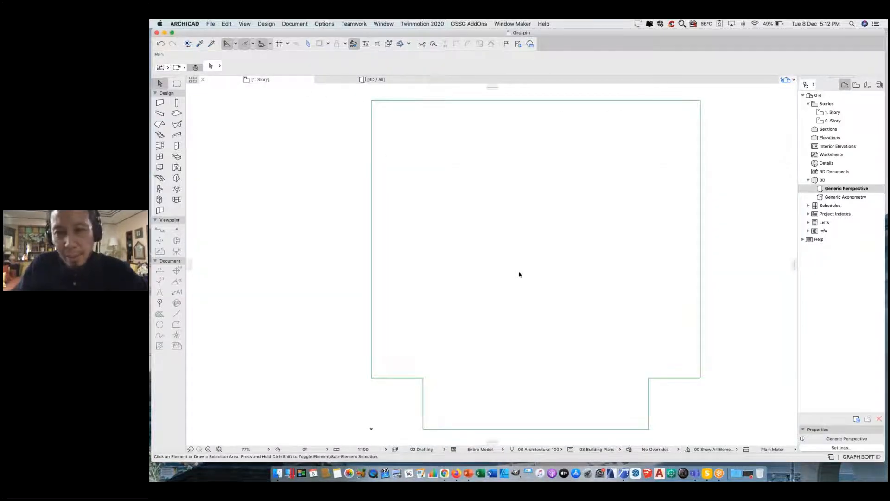
{"action": "left_click", "coordinate": [833, 121]}
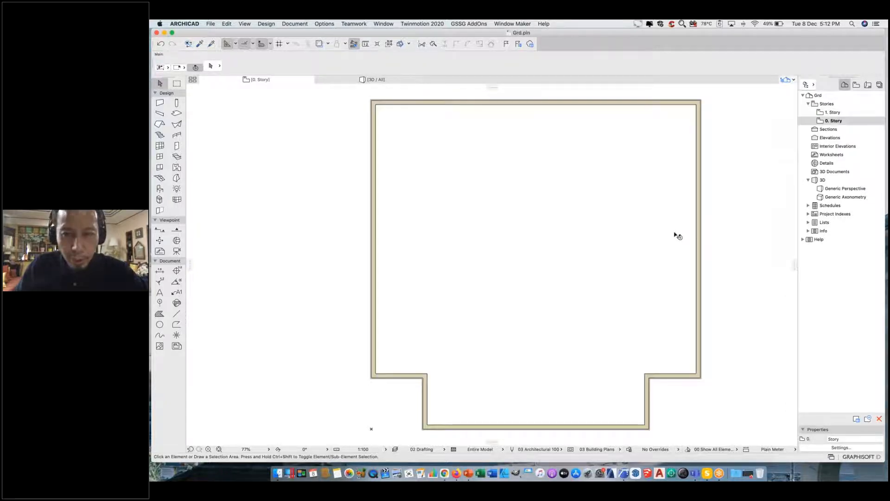
{"action": "middle_click_drag", "start_coordinate": [620, 233], "coordinate": [610, 237]}
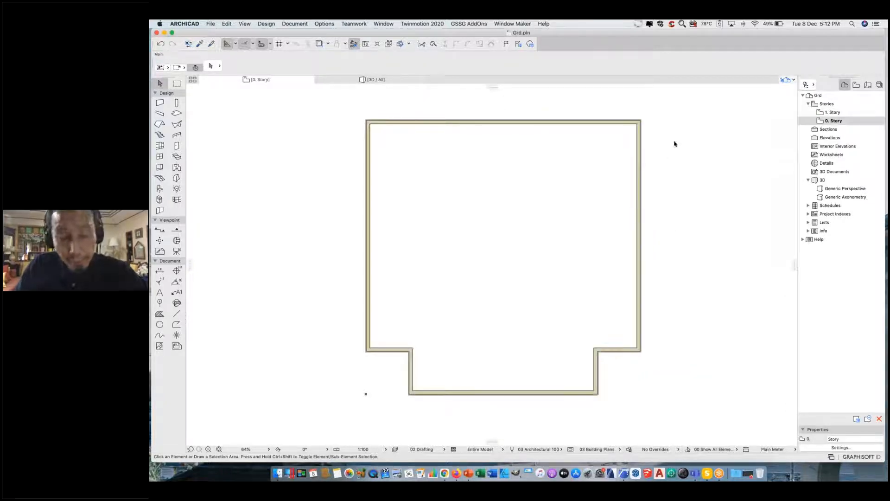
{"action": "left_click_drag", "start_coordinate": [665, 108], "coordinate": [310, 420]}
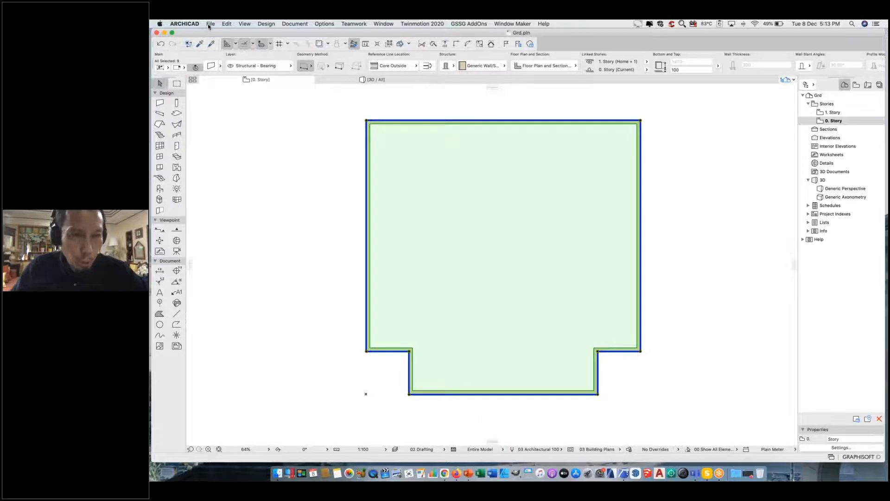
{"action": "left_click", "coordinate": [210, 24]}
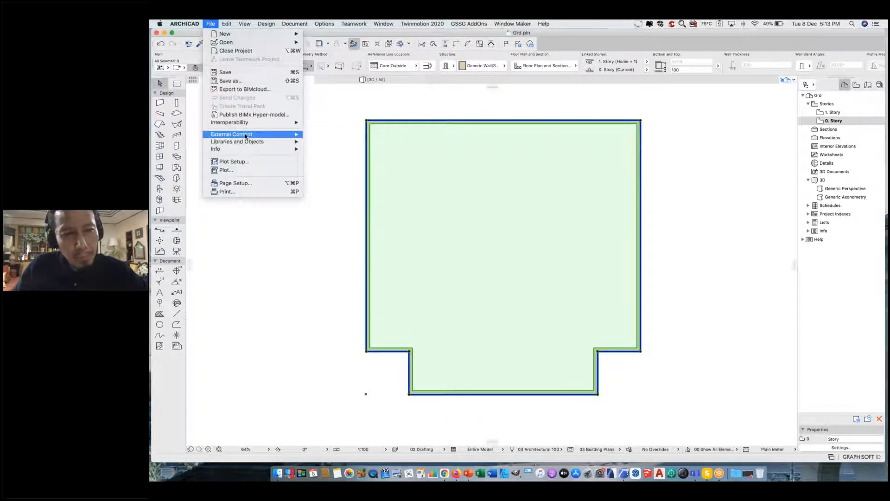
{"action": "mouse_move", "coordinate": [246, 137]}
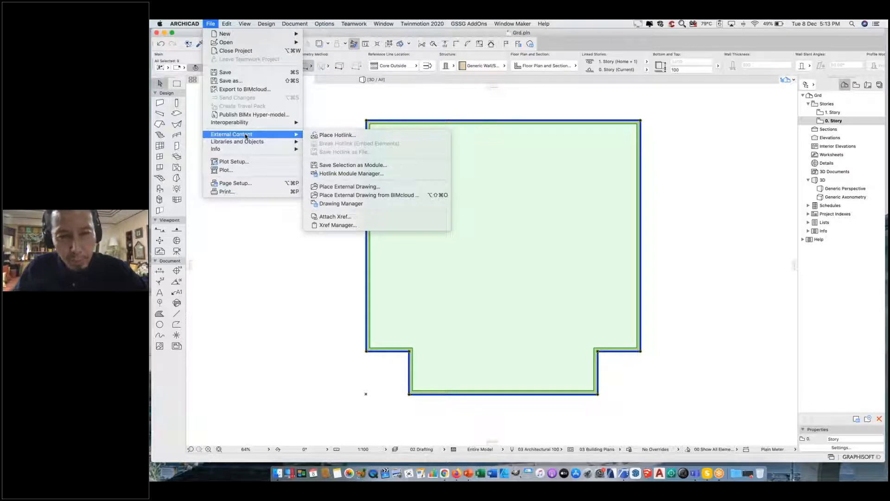
{"action": "left_click", "coordinate": [377, 166]}
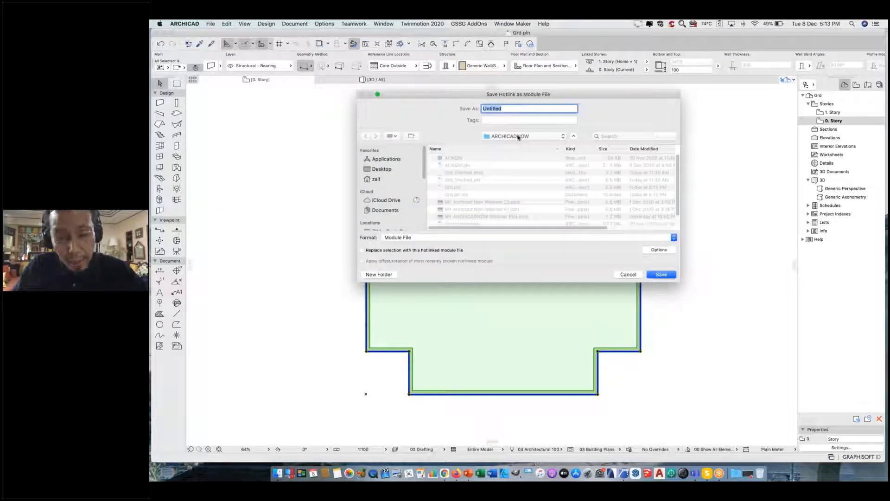
{"action": "type", "text": "Grd"}
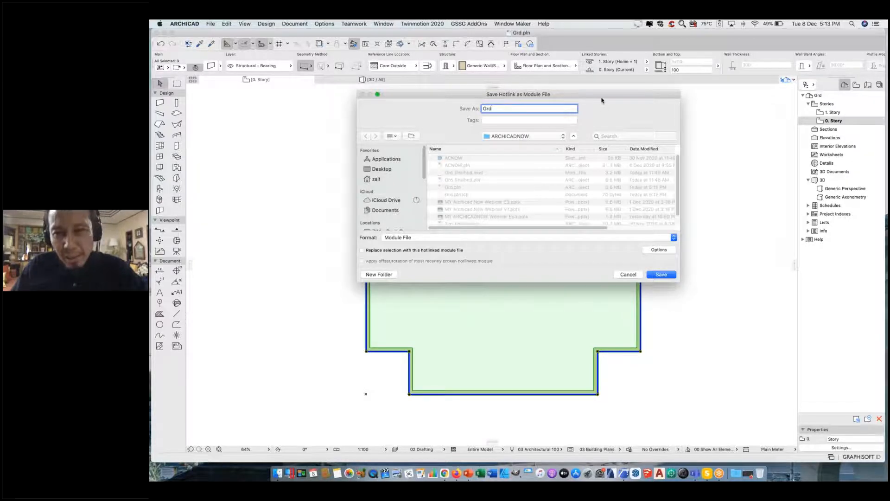
{"action": "left_click_drag", "start_coordinate": [597, 95], "coordinate": [596, 106]}
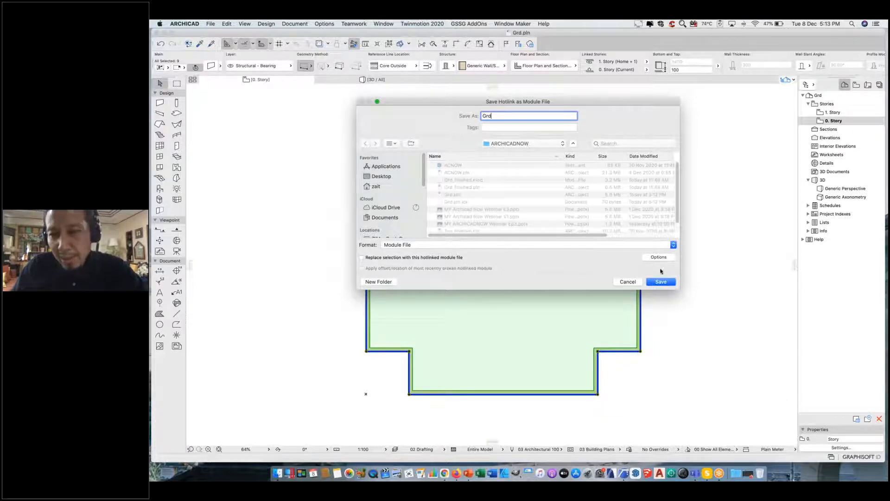
{"action": "left_click", "coordinate": [536, 246]}
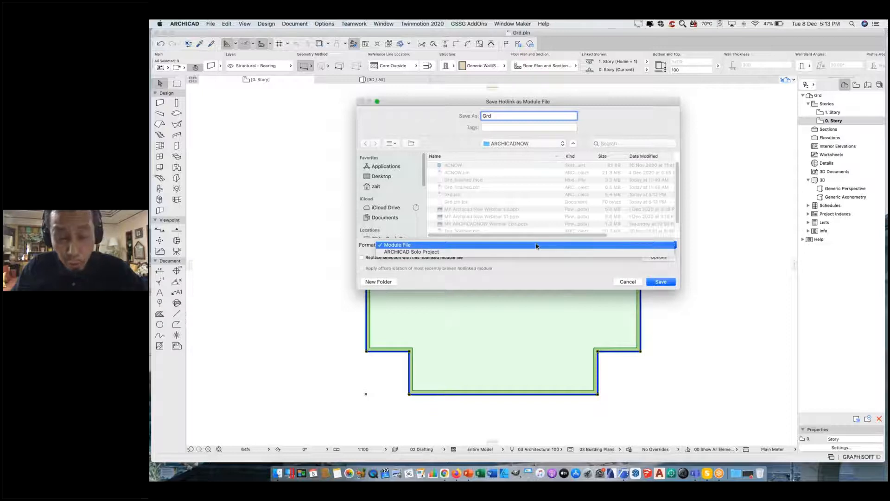
{"action": "left_click", "coordinate": [537, 246]}
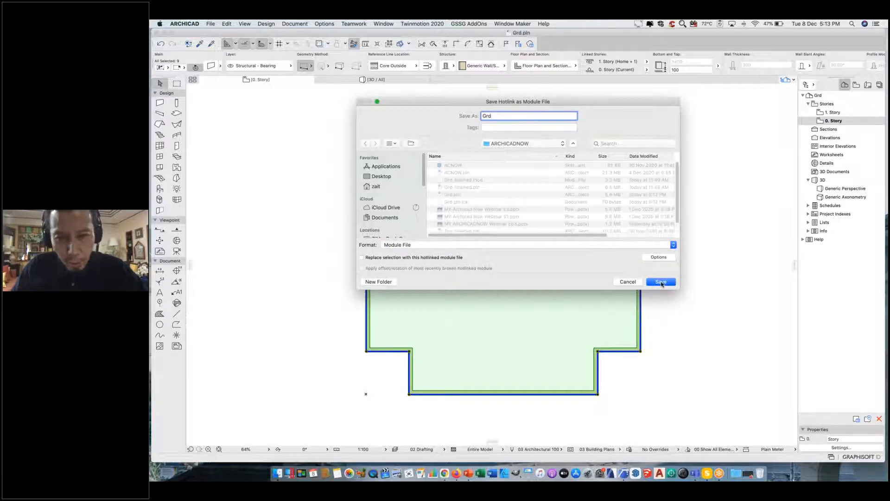
{"action": "left_click", "coordinate": [661, 282]}
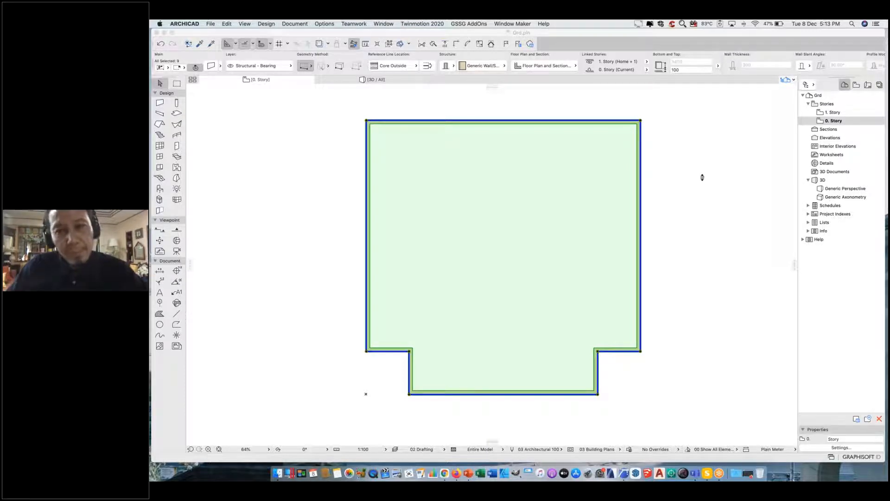
Insert a new story above story 1 in the Story Settings.
{"action": "left_click_drag", "start_coordinate": [674, 32], "coordinate": [653, 33]}
{"action": "left_click", "coordinate": [694, 141]}
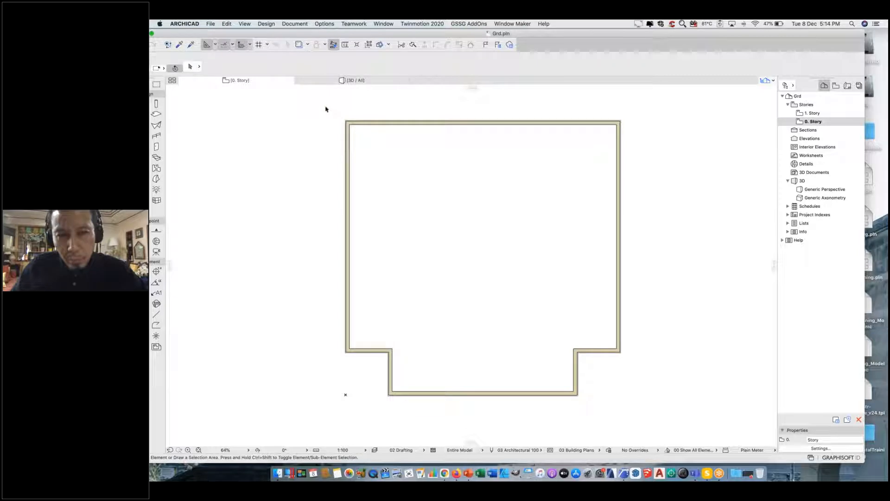
{"action": "left_click_drag", "start_coordinate": [323, 109], "coordinate": [672, 422]}
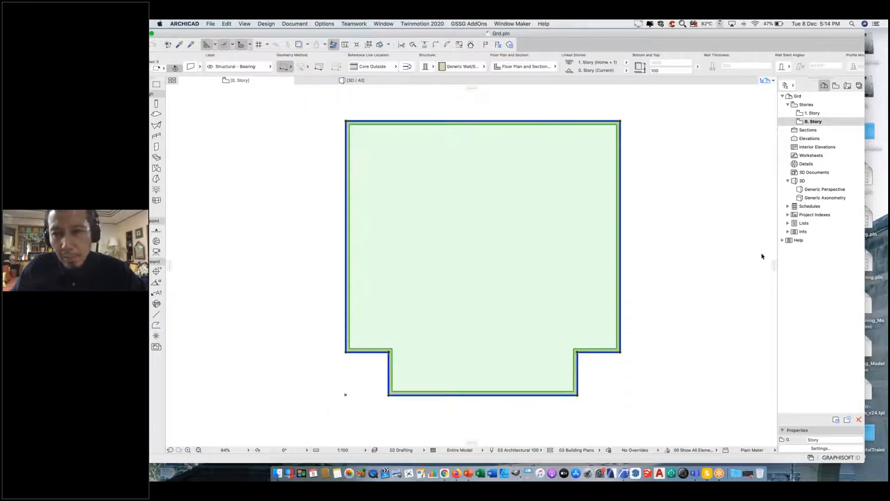
{"action": "right_click", "coordinate": [831, 122]}
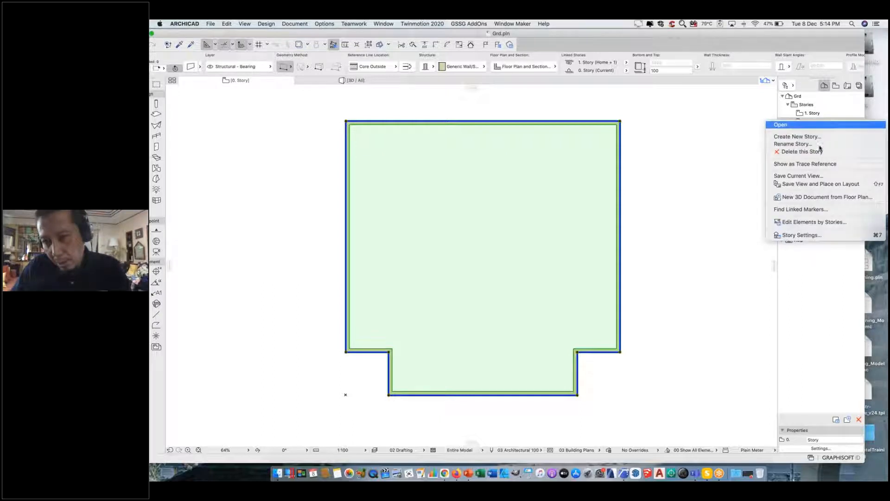
{"action": "left_click", "coordinate": [788, 235]}
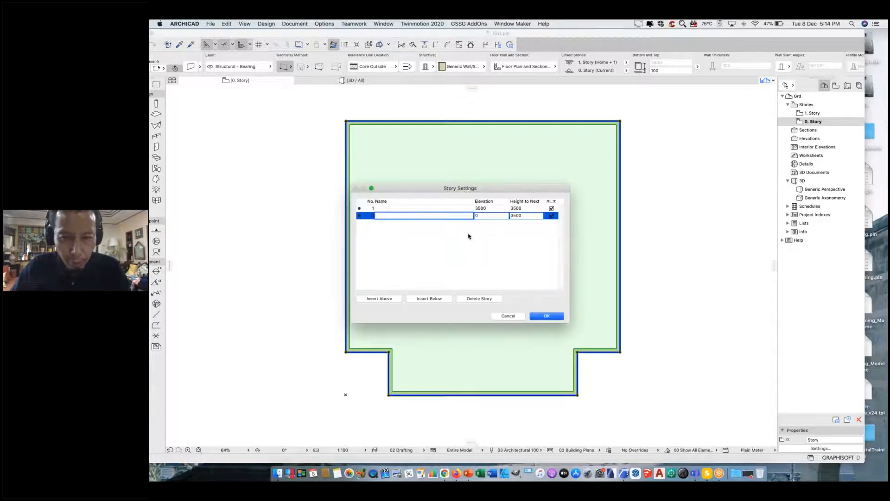
{"action": "left_click", "coordinate": [405, 210]}
{"action": "left_click", "coordinate": [389, 301]}
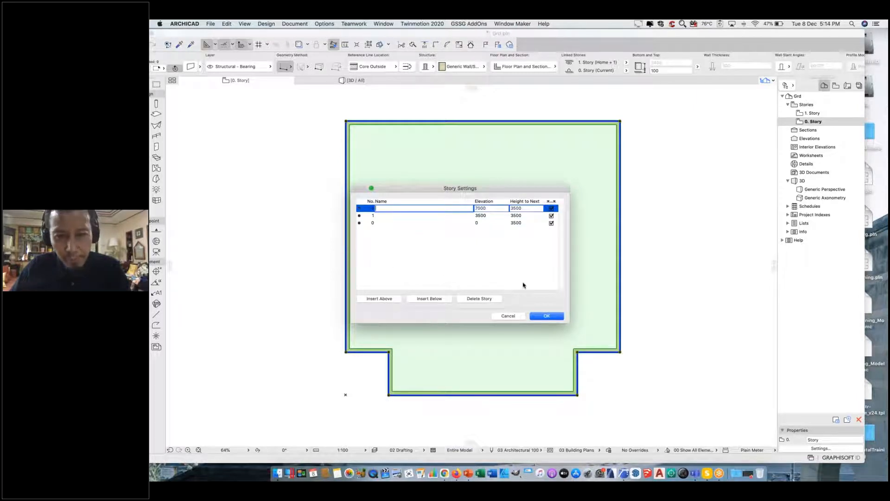
{"action": "left_click", "coordinate": [545, 317]}
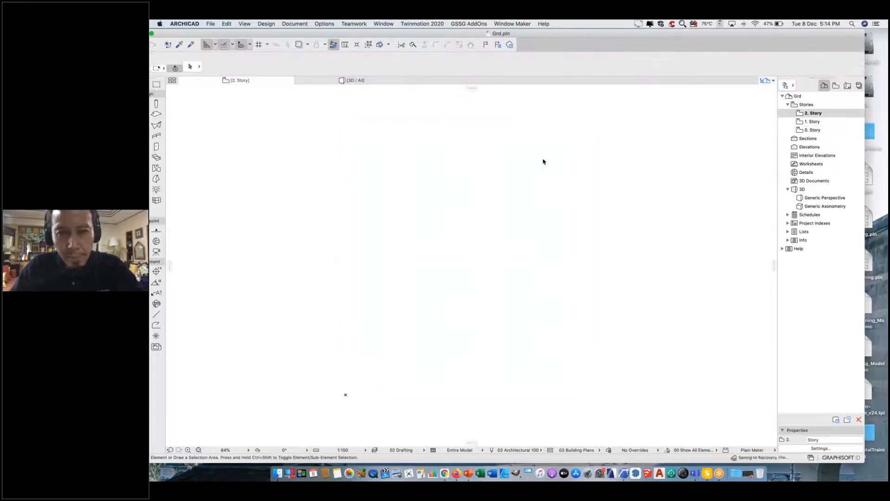
Return to the 0. Story floor plan and select the slab with all its surrounding walls.
{"action": "double_click", "coordinate": [816, 131]}
{"action": "left_click_drag", "start_coordinate": [317, 108], "coordinate": [641, 419]}
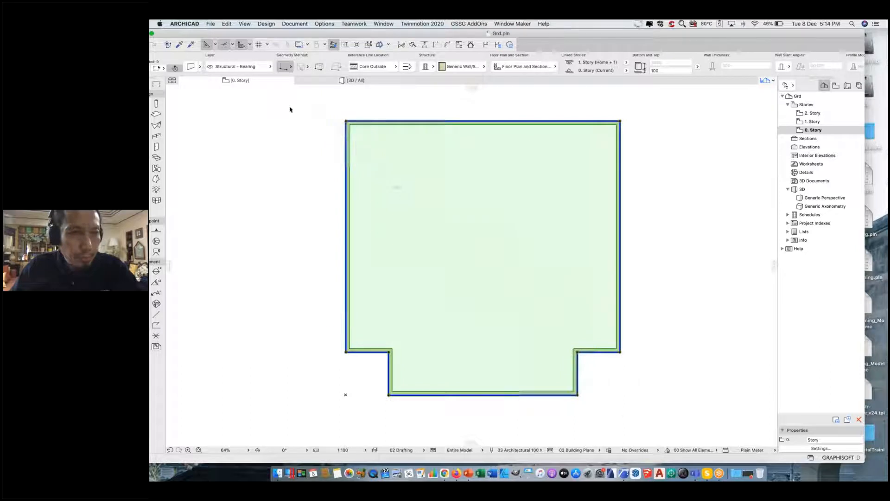
{"action": "left_click", "coordinate": [227, 24]}
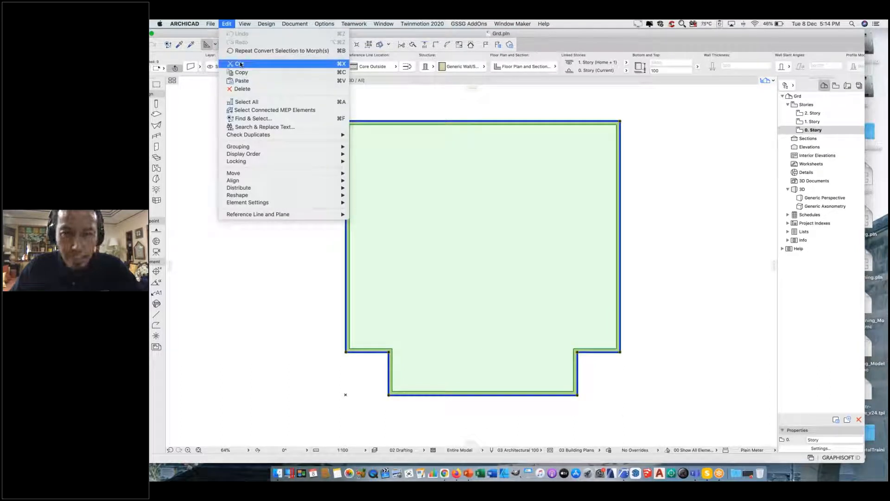
Save the project under the new name Typ in the ARCHICADNOW folder in ARCHICAD Solo Project format.
{"action": "mouse_move", "coordinate": [210, 24]}
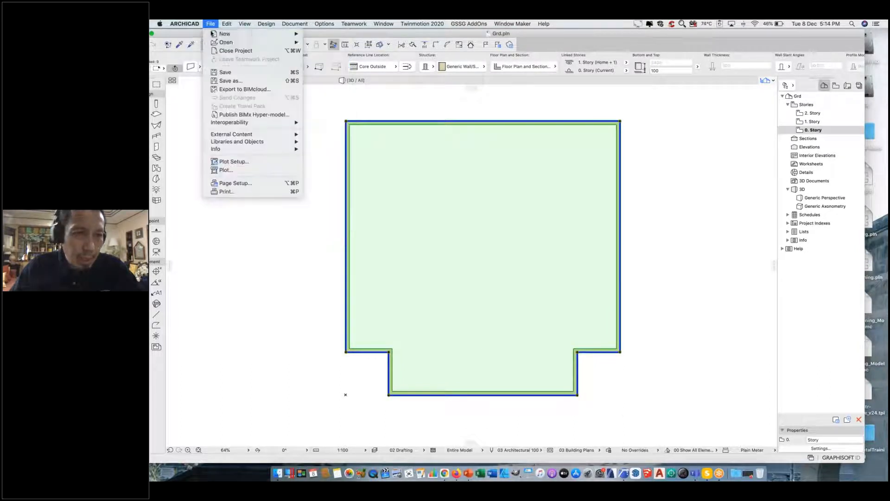
{"action": "left_click", "coordinate": [229, 81]}
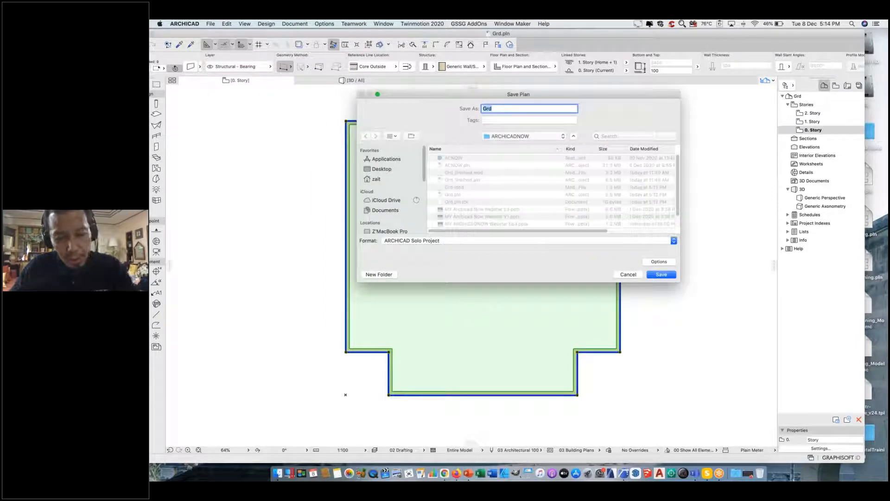
{"action": "type", "text": "G"}
{"action": "key", "text": "BackSpace"}
{"action": "type", "text": "t"}
{"action": "key", "text": "BackSpace"}
{"action": "type", "text": "Typ"}
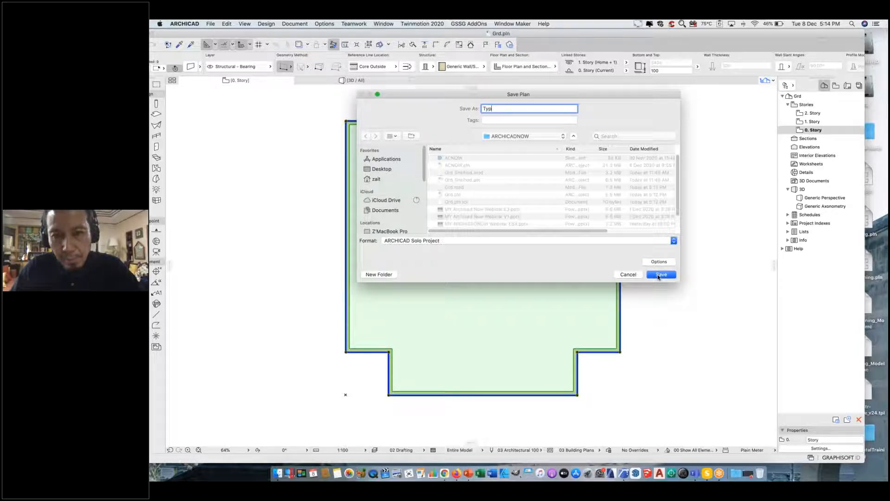
{"action": "left_click", "coordinate": [661, 274]}
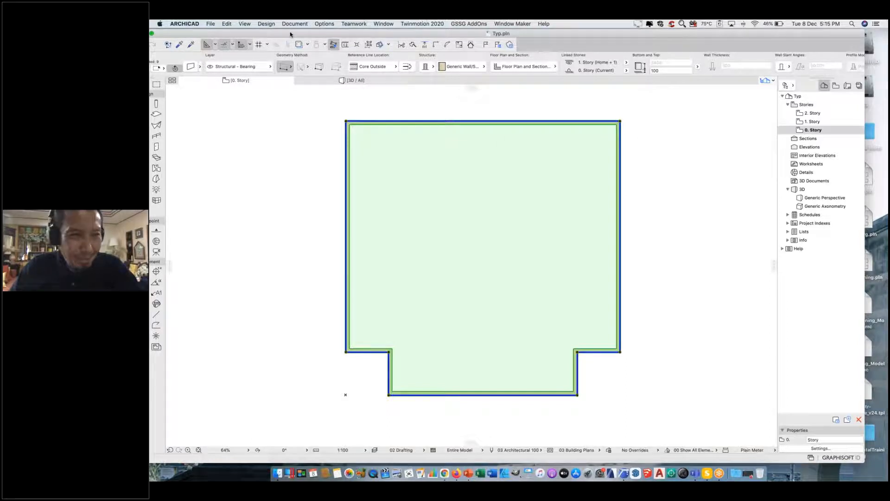
Move the selected slab and walls from the 0. Story floor plan to 1. Story by cutting and pasting them at their original position.
{"action": "left_click", "coordinate": [227, 25]}
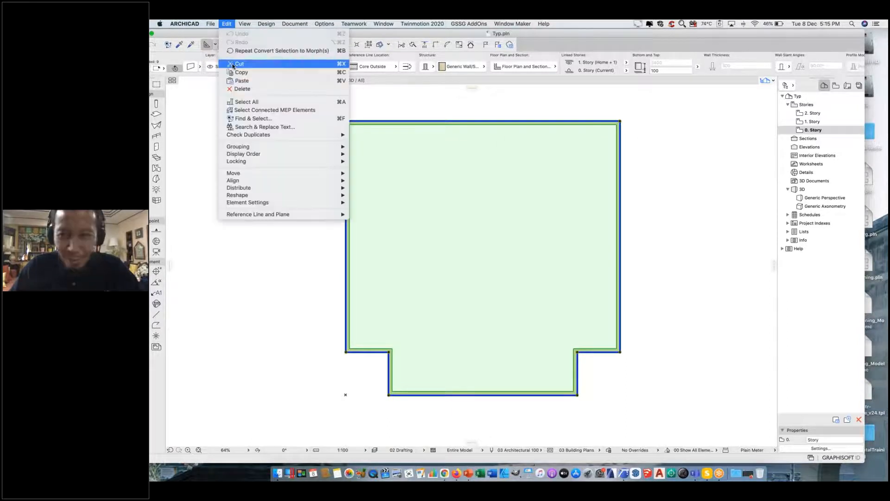
{"action": "left_click", "coordinate": [233, 71]}
{"action": "double_click", "coordinate": [813, 122]}
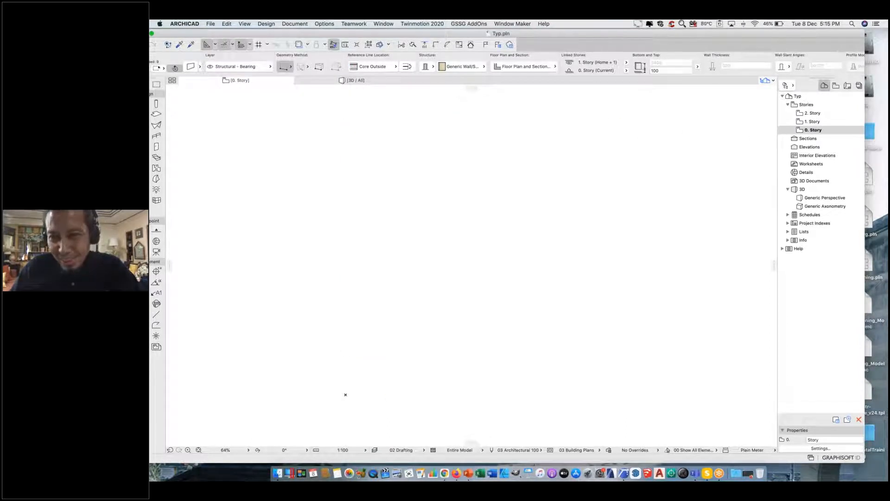
{"action": "left_click", "coordinate": [227, 24]}
{"action": "left_click", "coordinate": [237, 82]}
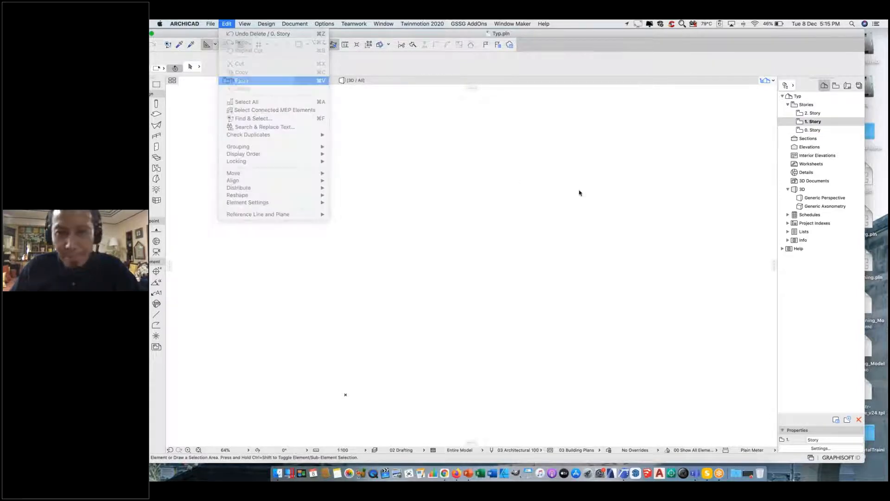
{"action": "left_click", "coordinate": [663, 194]}
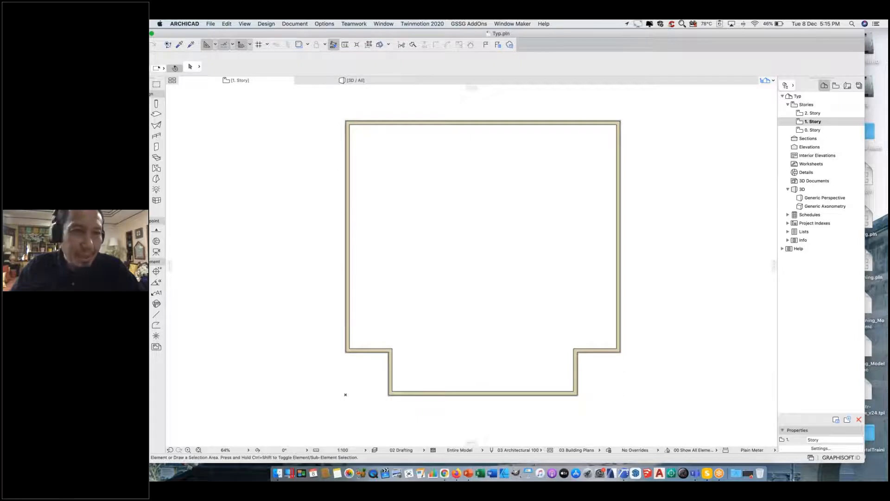
Select the slab and all walls on 1. Story and save the selection as a module file named Typ in the ARCHICADNOW folder.
{"action": "left_click", "coordinate": [211, 23]}
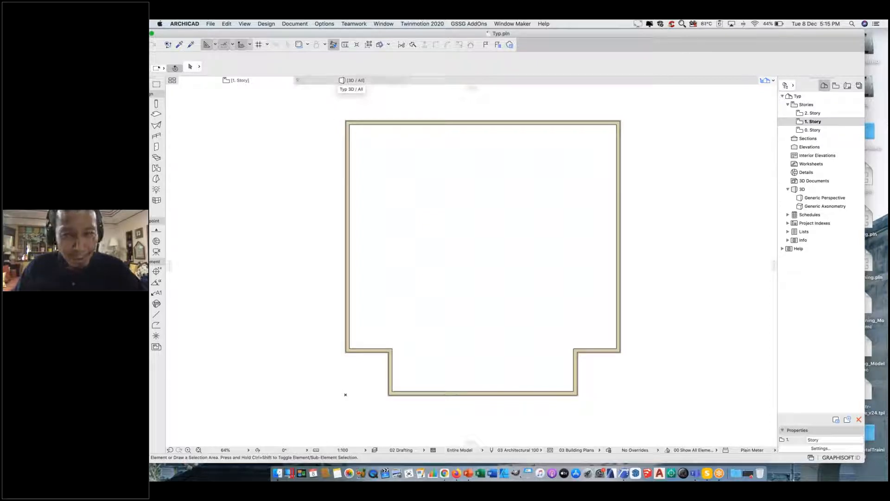
{"action": "left_click", "coordinate": [331, 110]}
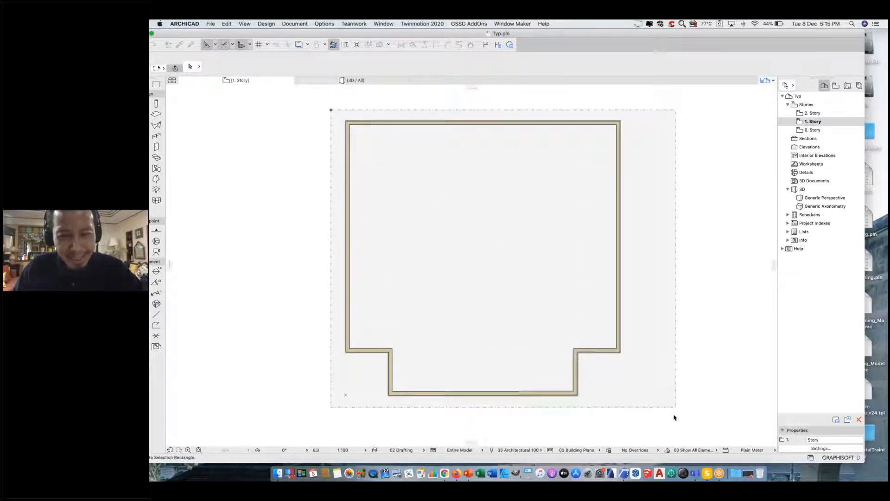
{"action": "left_click", "coordinate": [675, 419]}
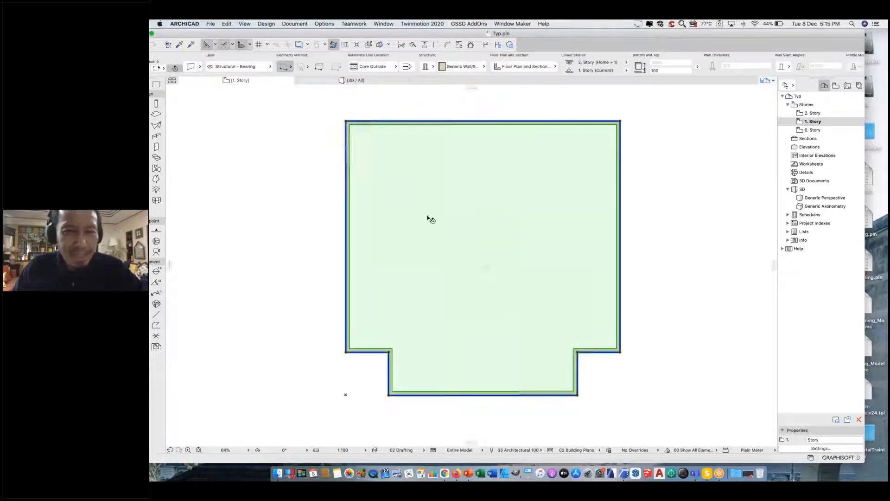
{"action": "left_click", "coordinate": [210, 24]}
{"action": "mouse_move", "coordinate": [259, 134]}
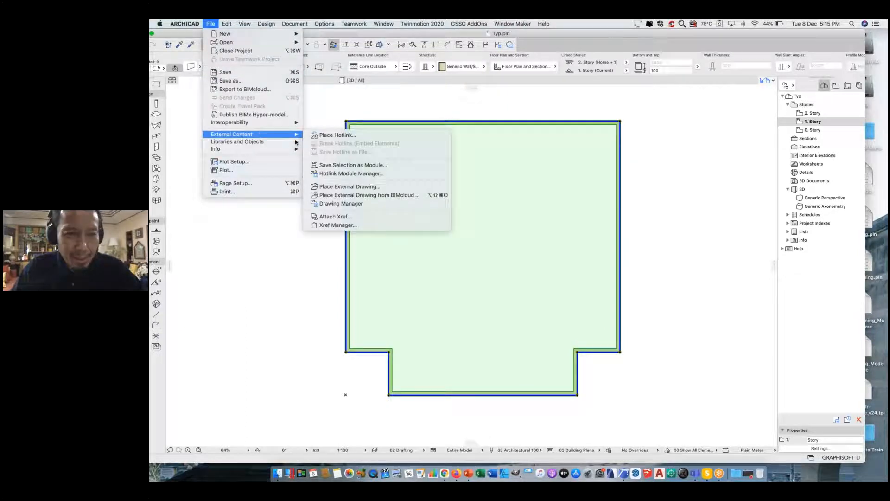
{"action": "left_click", "coordinate": [353, 165]}
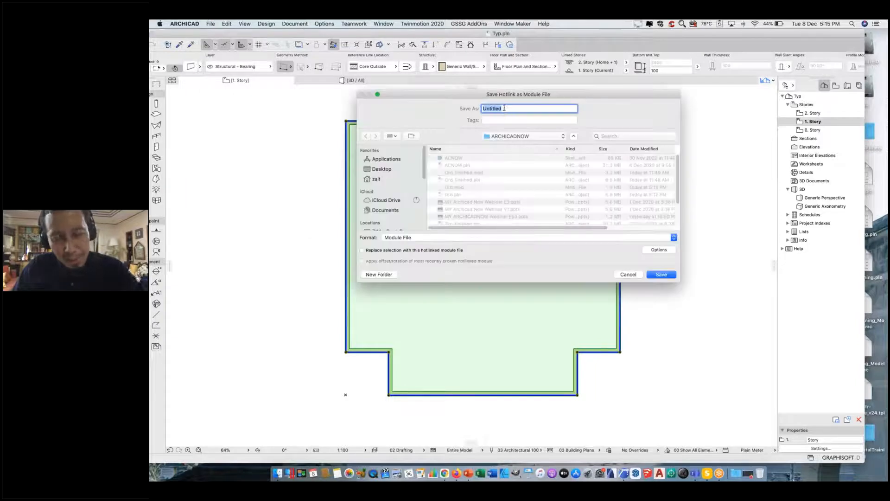
{"action": "type", "text": "Typ"}
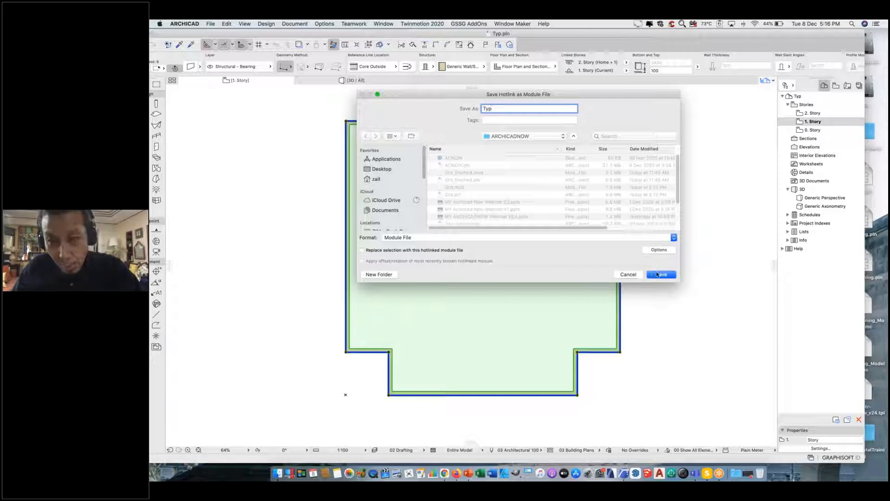
{"action": "left_click", "coordinate": [460, 190]}
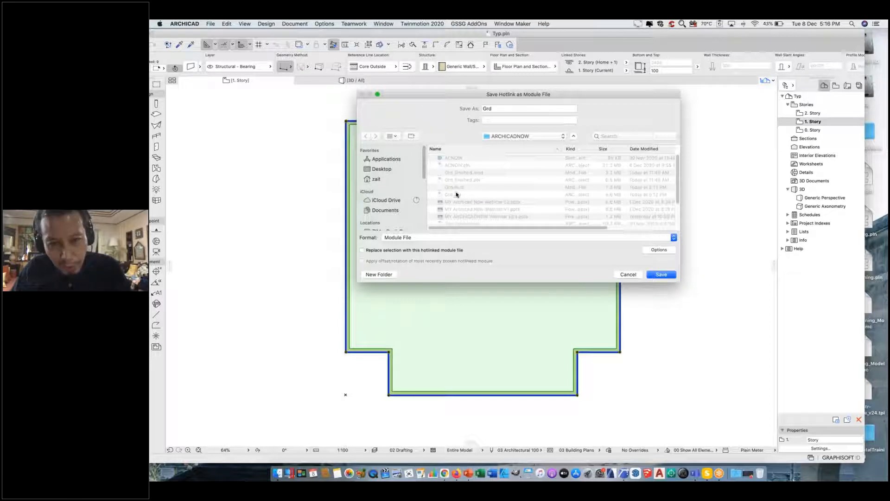
{"action": "double_click", "coordinate": [501, 108]}
{"action": "type", "text": "Typ"}
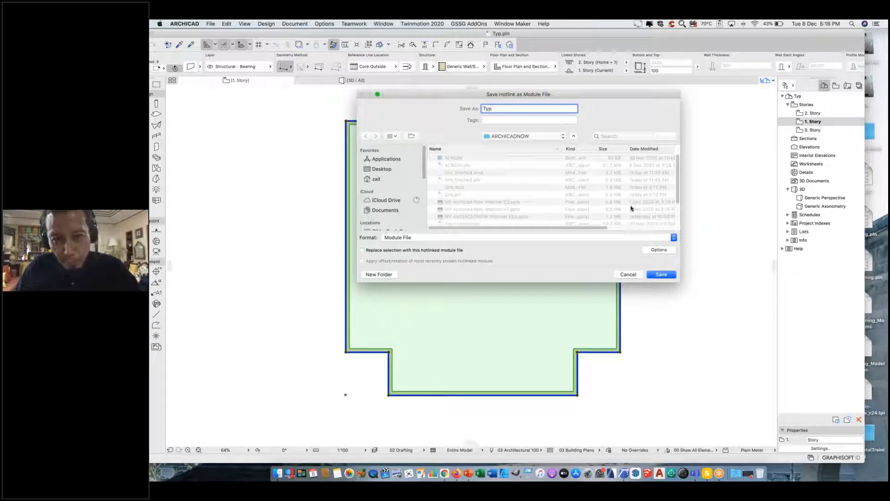
{"action": "left_click", "coordinate": [663, 276]}
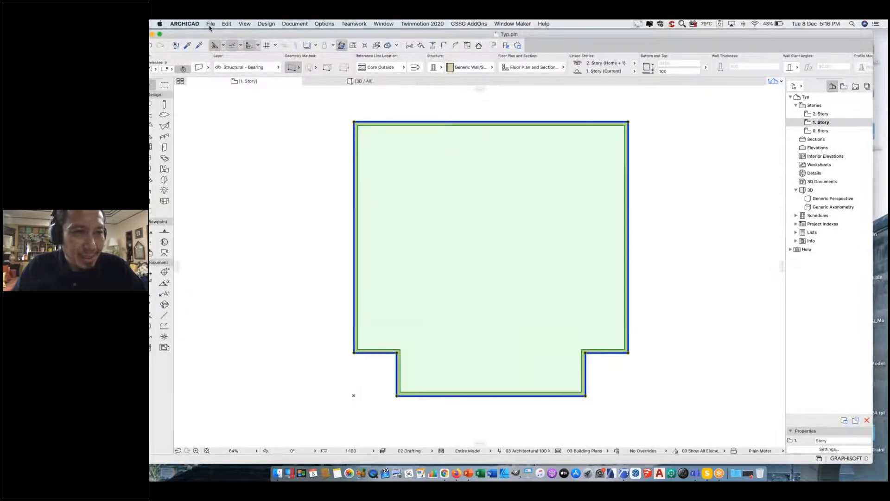
Create a new project from the ARCHICAD 24 Template.tpl template in a new ARCHICAD instance with the current work environment profile.
{"action": "left_click", "coordinate": [210, 23]}
{"action": "mouse_move", "coordinate": [259, 33]}
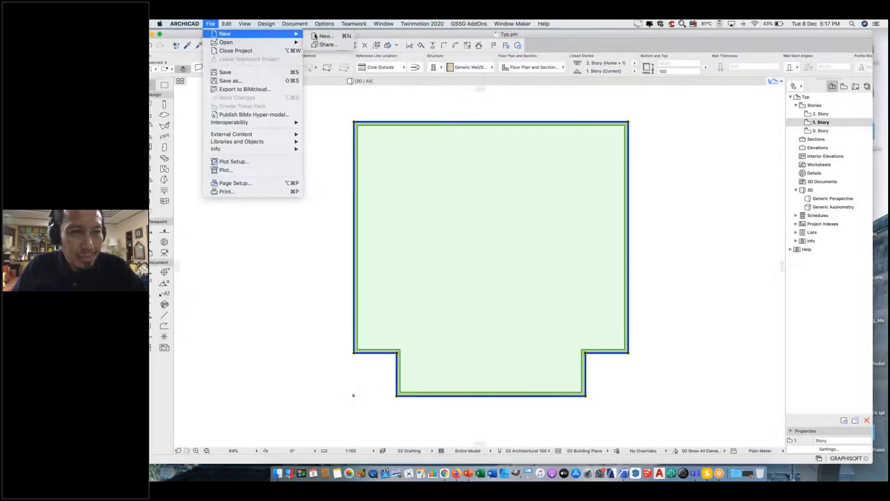
{"action": "key", "text": "super+n"}
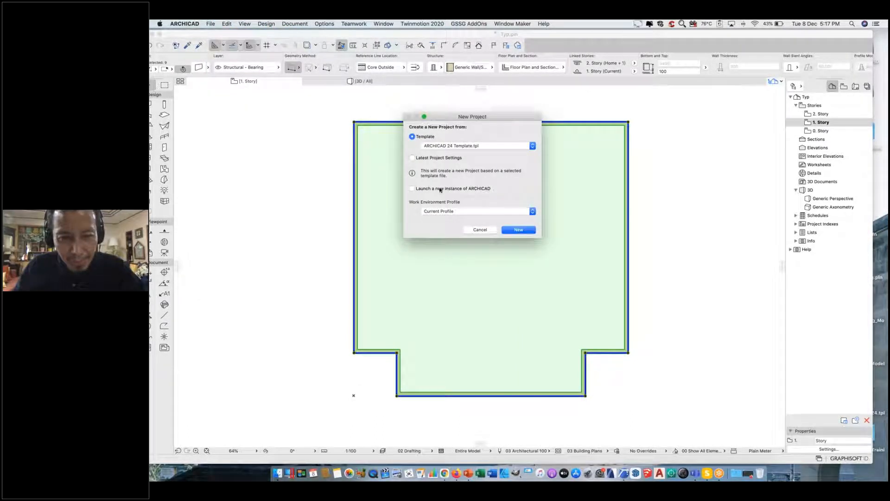
{"action": "left_click", "coordinate": [509, 229]}
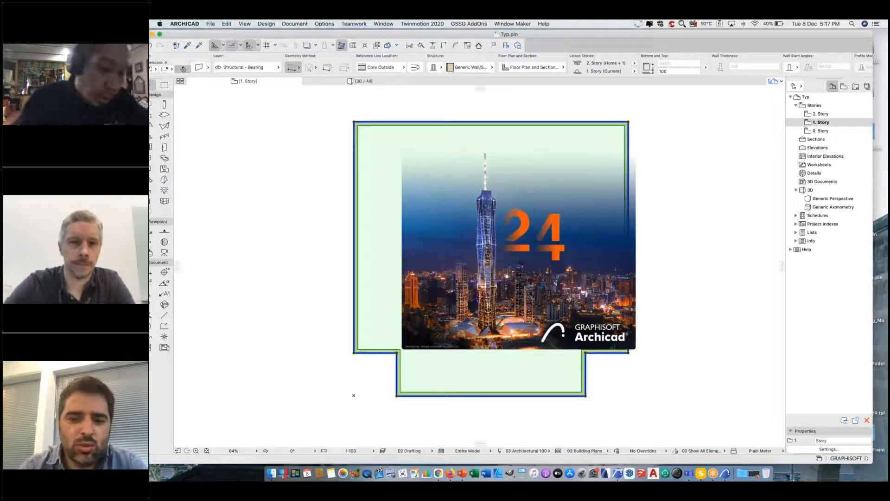
Switch to the newly launched ARCHICAD 24 instance and quit Microsoft Teams.
{"action": "key", "text": "super+Tab"}
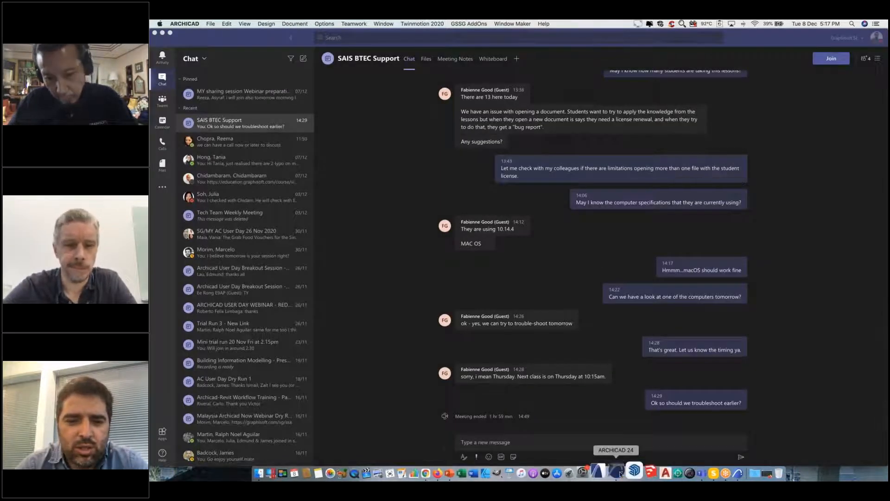
{"action": "left_click", "coordinate": [617, 472]}
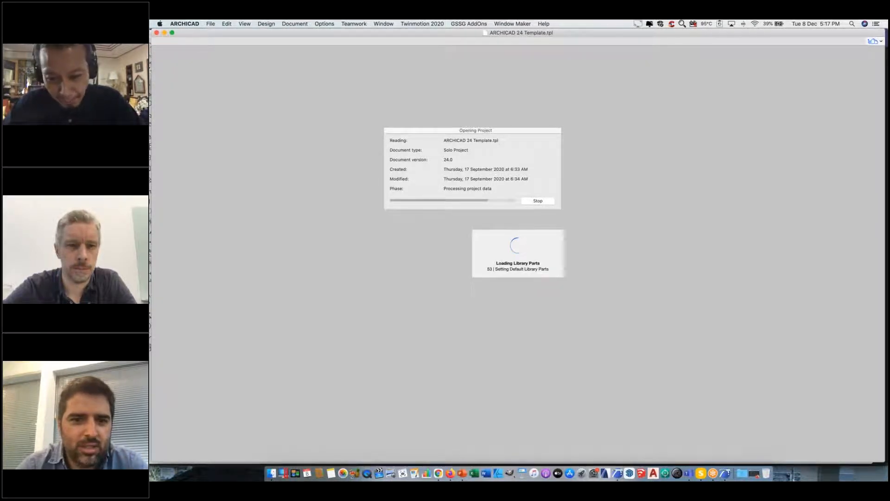
{"action": "right_click", "coordinate": [695, 464]}
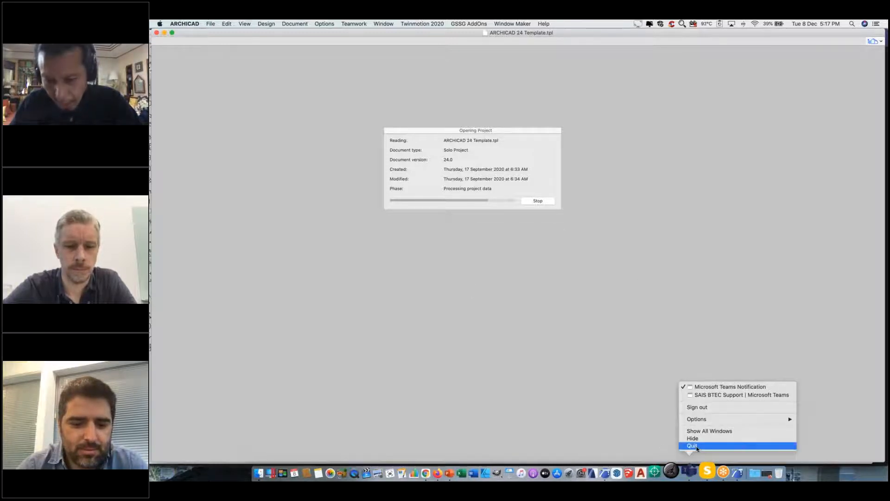
{"action": "left_click", "coordinate": [697, 446]}
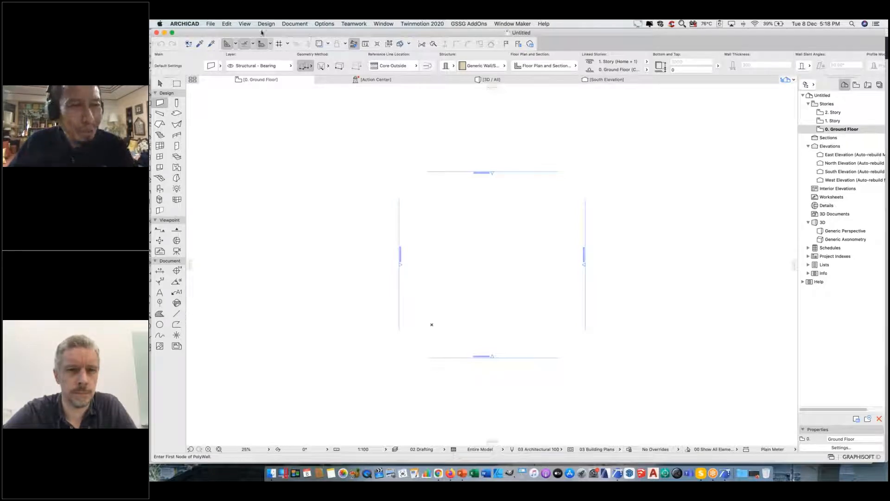
{"action": "left_click", "coordinate": [211, 24]}
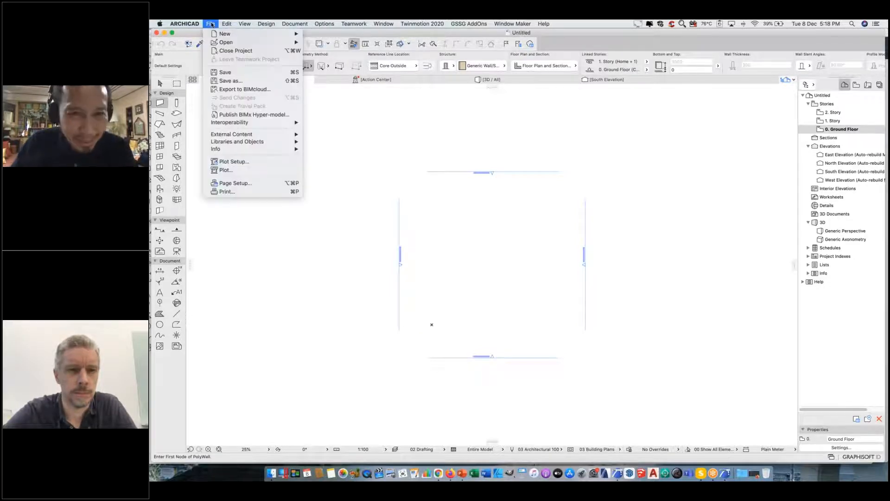
{"action": "mouse_move", "coordinate": [512, 23]}
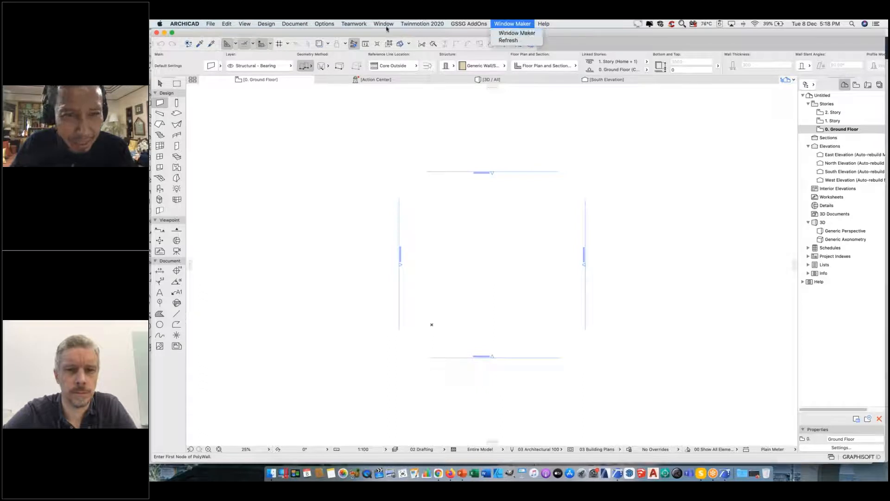
{"action": "mouse_move", "coordinate": [211, 24]}
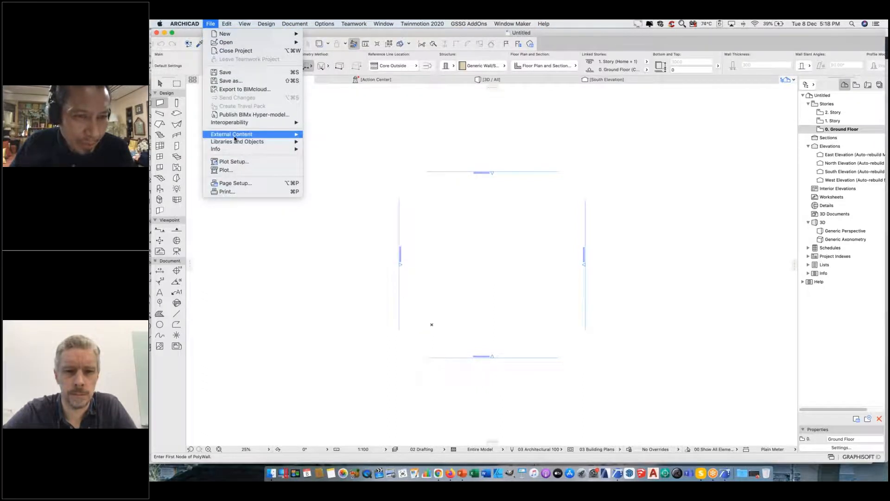
{"action": "mouse_move", "coordinate": [235, 136]}
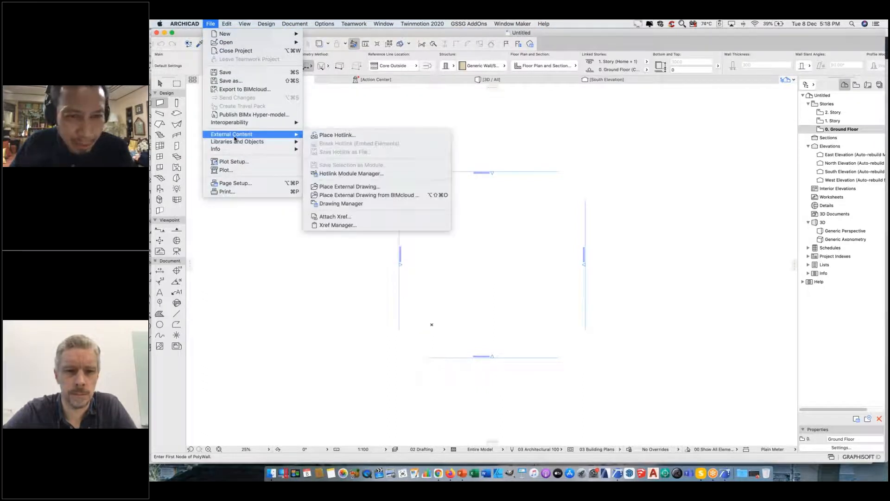
{"action": "left_click", "coordinate": [399, 135]}
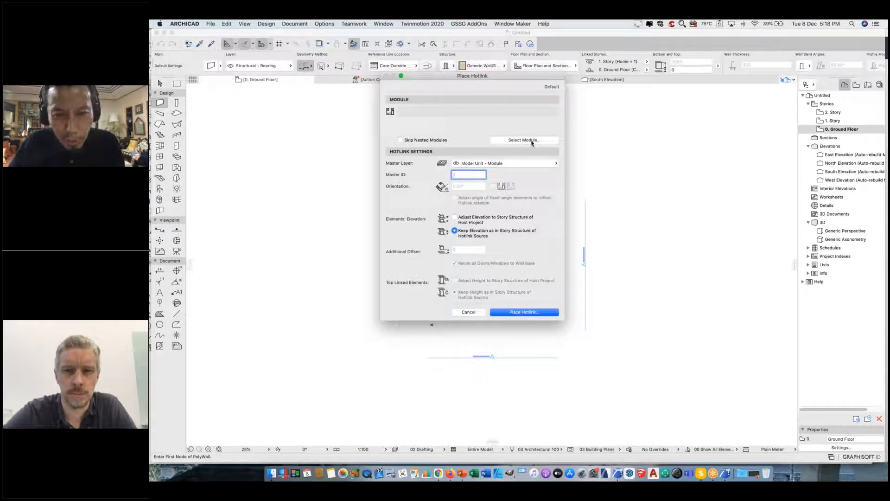
{"action": "left_click", "coordinate": [532, 140]}
{"action": "left_click", "coordinate": [572, 204]}
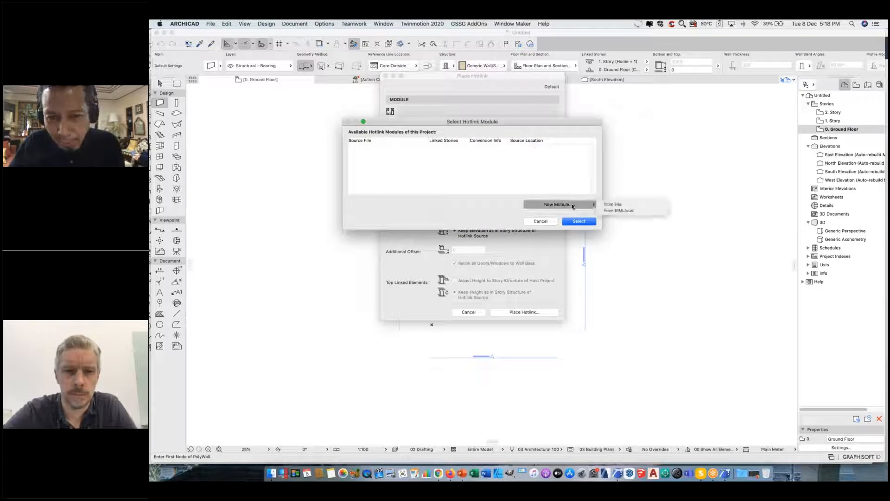
{"action": "left_click", "coordinate": [614, 205]}
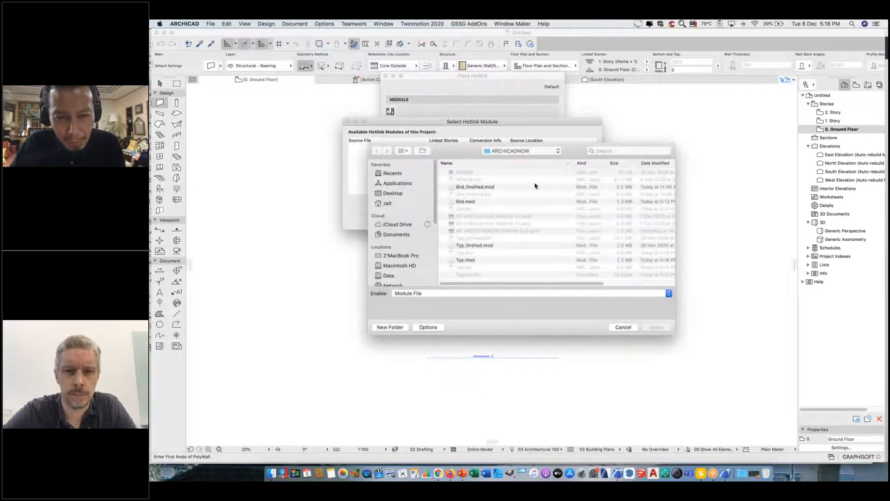
{"action": "left_click", "coordinate": [462, 203]}
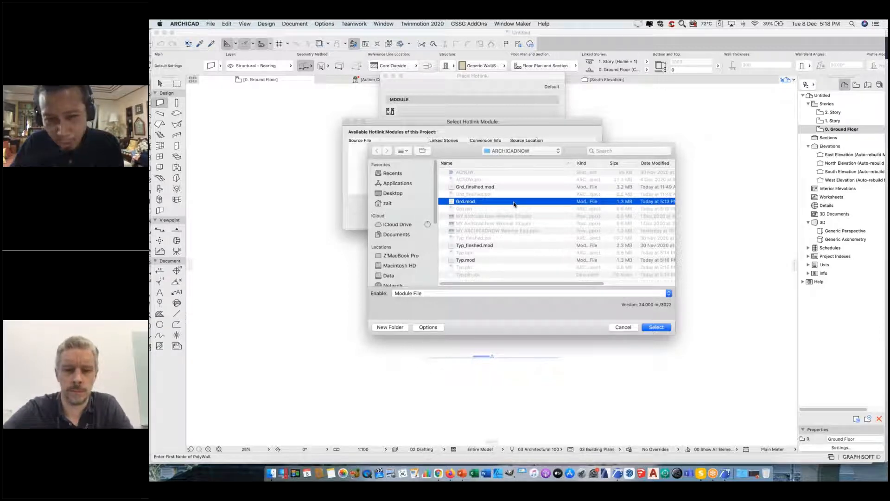
{"action": "left_click", "coordinate": [656, 328]}
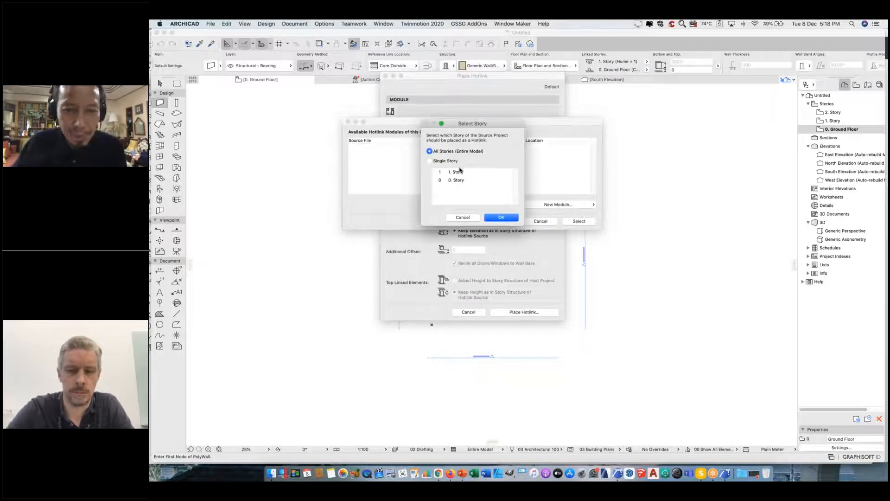
{"action": "left_click", "coordinate": [501, 218]}
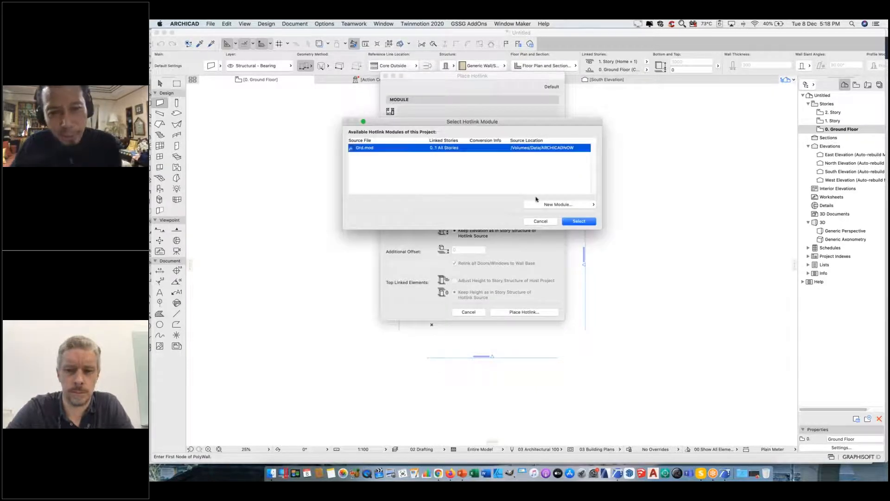
{"action": "left_click", "coordinate": [578, 222]}
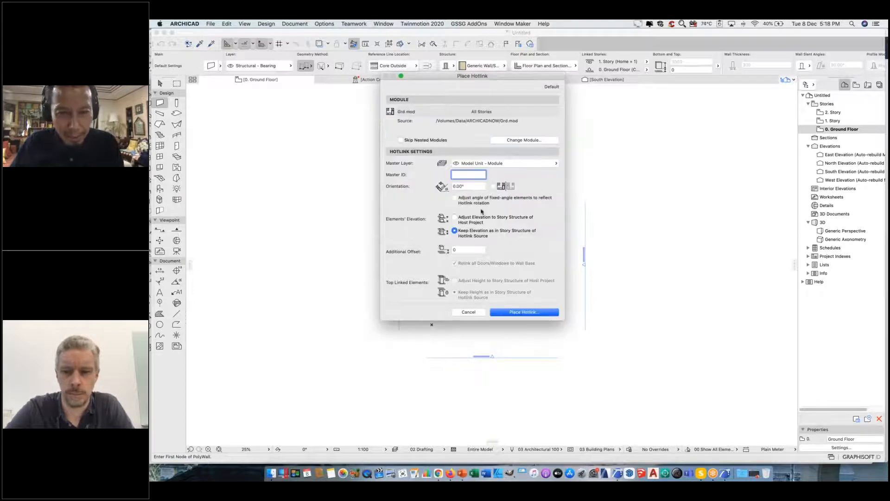
{"action": "left_click", "coordinate": [462, 219]}
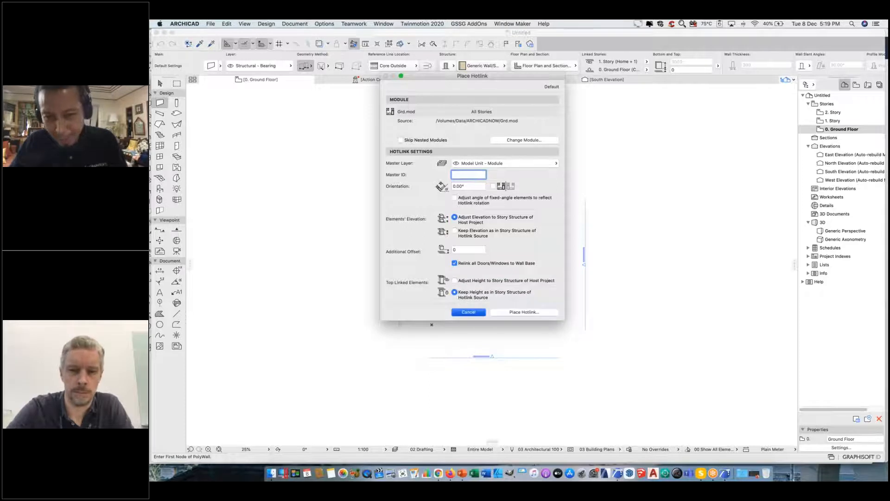
{"action": "left_click", "coordinate": [464, 311]}
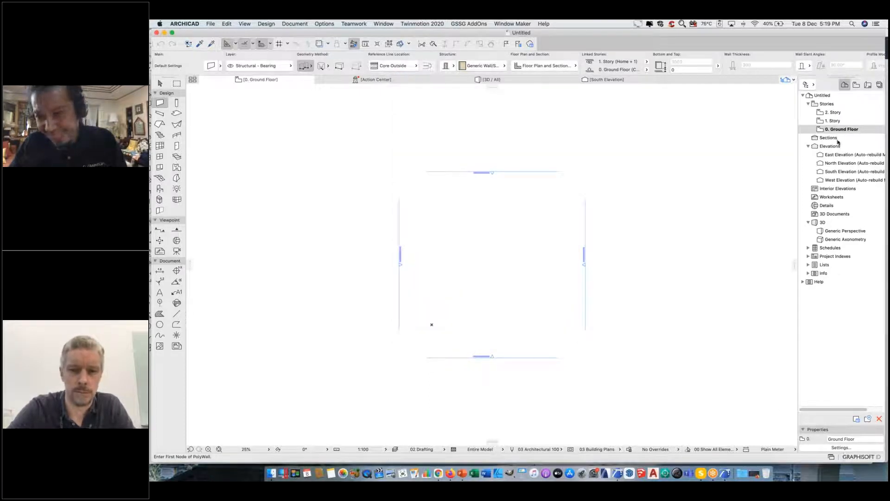
Set the height to next to 3500 for the Ground Floor, story 1 and story 2 in the story settings.
{"action": "right_click", "coordinate": [839, 129]}
{"action": "left_click", "coordinate": [792, 242]}
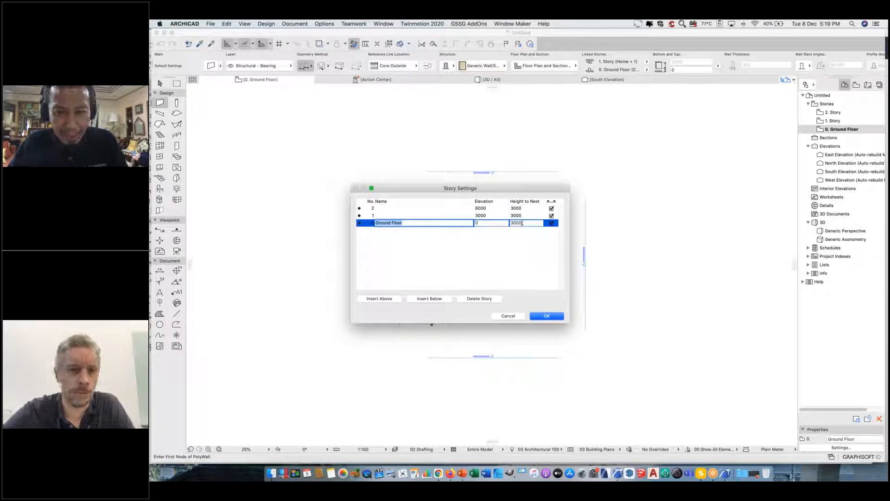
{"action": "left_click", "coordinate": [516, 223]}
{"action": "type", "text": "3500"}
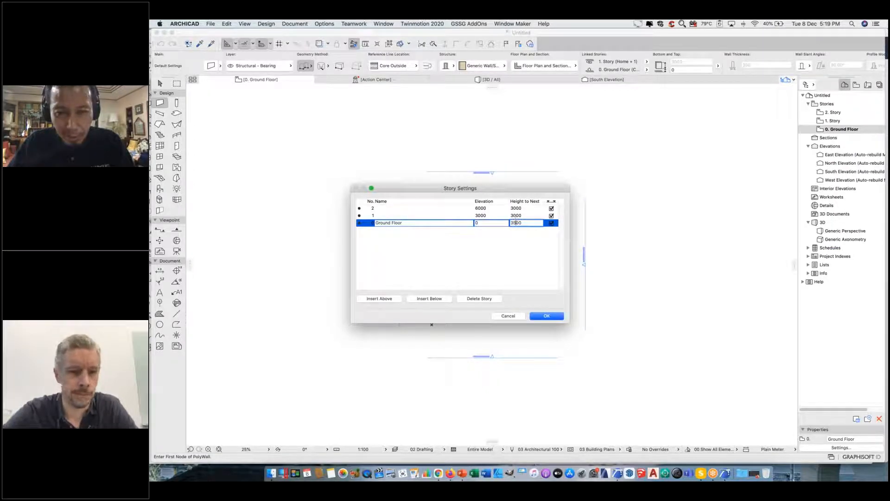
{"action": "key", "text": "Return"}
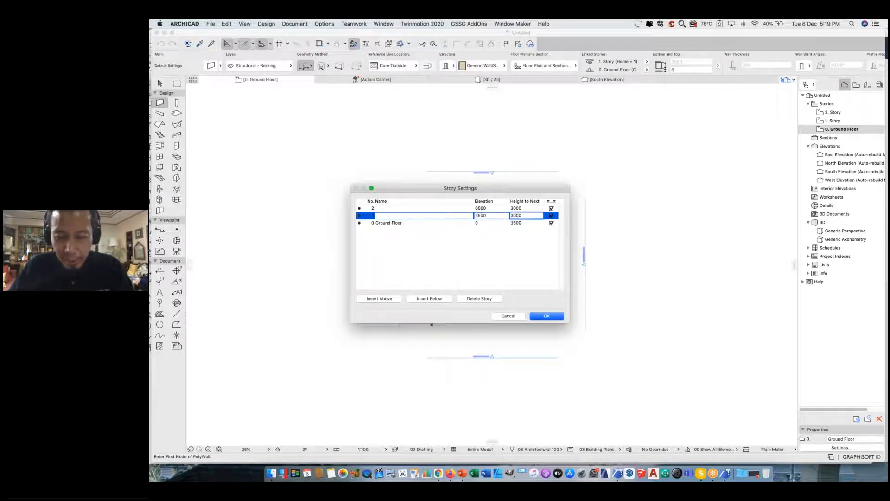
{"action": "left_click", "coordinate": [516, 209]}
{"action": "key", "text": "BackSpace"}
{"action": "type", "text": "5"}
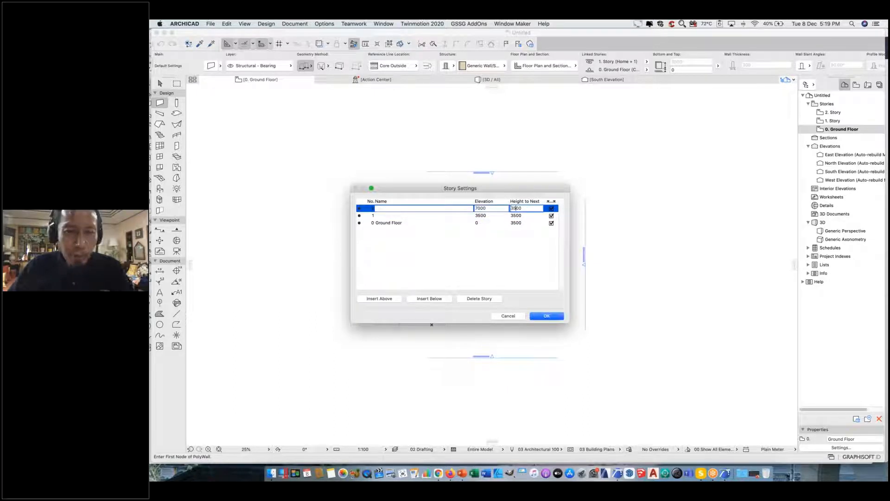
Insert six stories above story 2, numbered 3 to 8, and apply the story settings.
{"action": "left_click", "coordinate": [388, 300]}
{"action": "left_click", "coordinate": [388, 300]}
{"action": "left_click", "coordinate": [388, 300]}
{"action": "left_click", "coordinate": [388, 300]}
{"action": "left_click", "coordinate": [388, 300]}
{"action": "left_click", "coordinate": [388, 300]}
{"action": "left_click", "coordinate": [388, 300]}
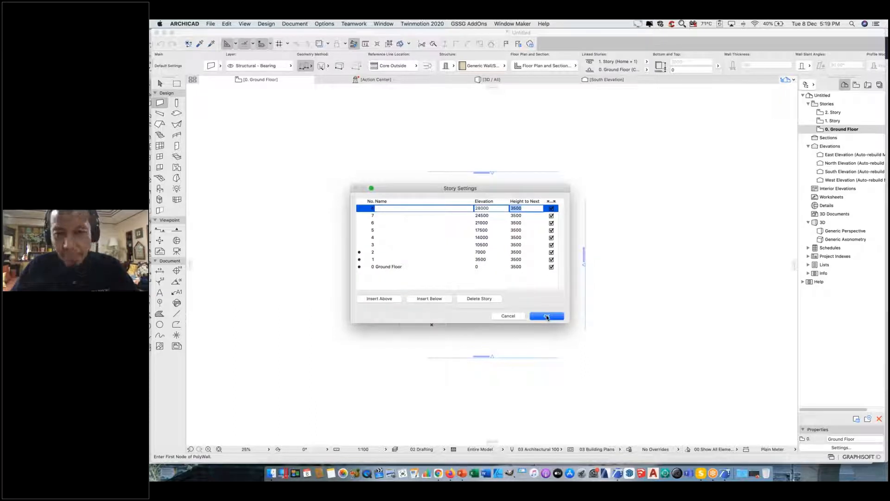
{"action": "left_click", "coordinate": [546, 317]}
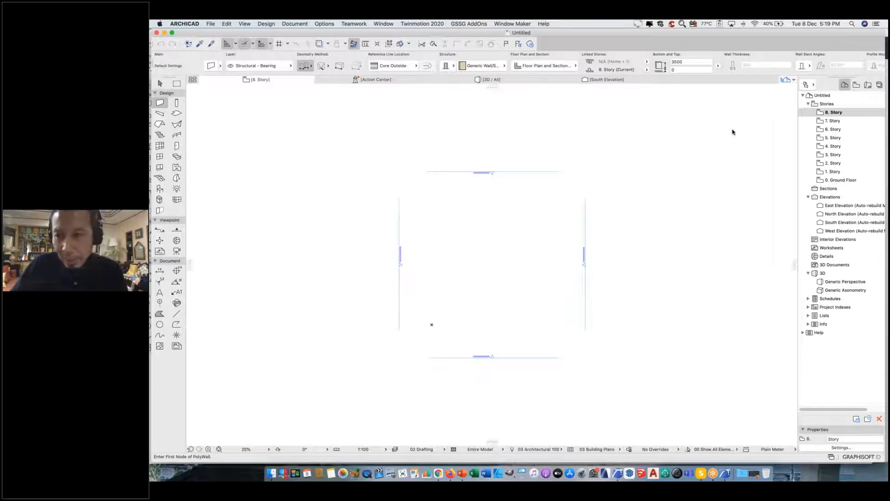
On the Ground Floor, start placing a hotlink and choose Grd.mod from the ARCHICADNOW folder with all stories as its module.
{"action": "double_click", "coordinate": [831, 180]}
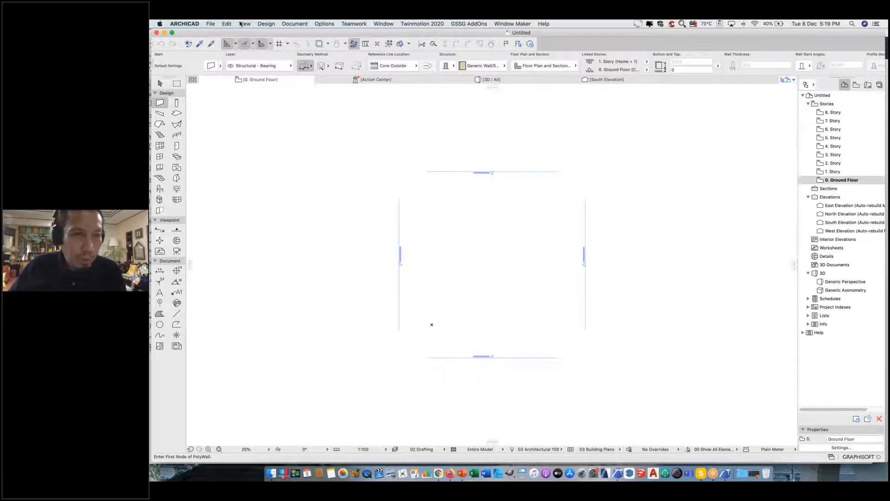
{"action": "left_click", "coordinate": [211, 24]}
{"action": "mouse_move", "coordinate": [251, 134]}
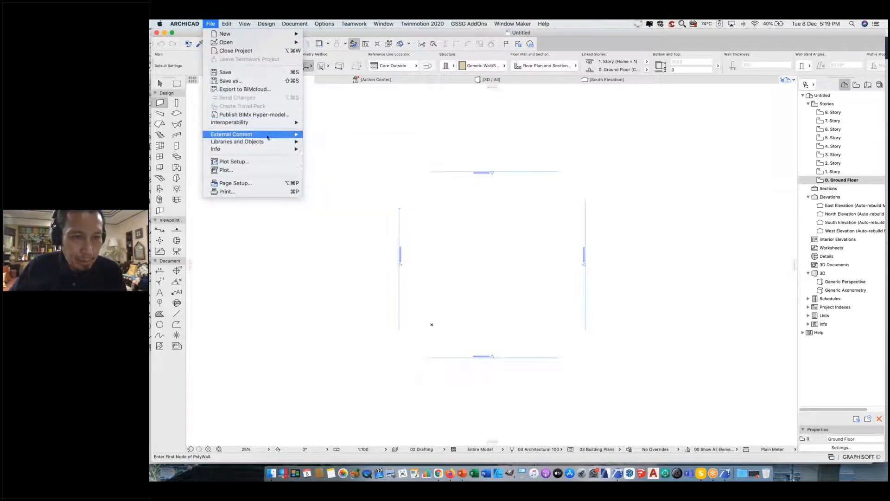
{"action": "left_click", "coordinate": [346, 136]}
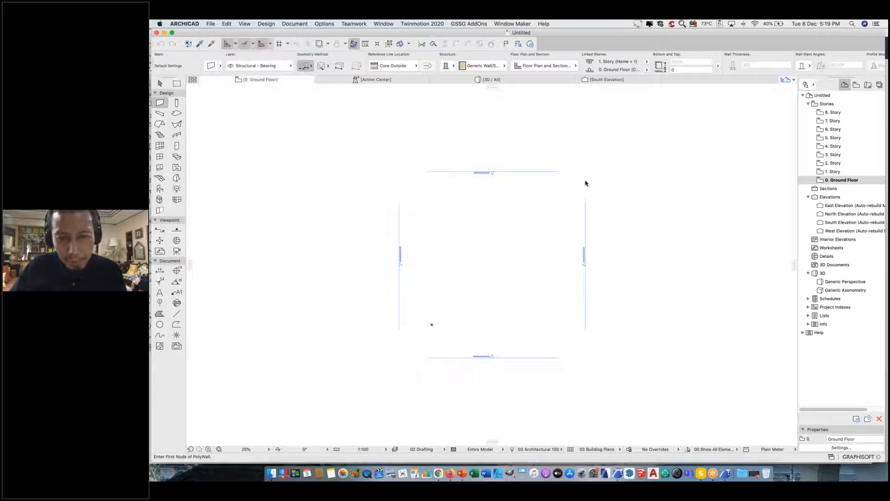
{"action": "left_click", "coordinate": [540, 141]}
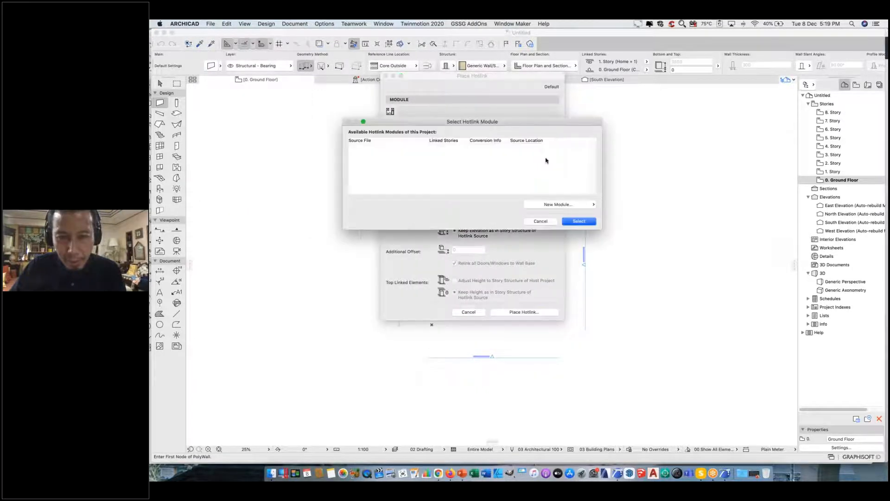
{"action": "left_click", "coordinate": [569, 202]}
{"action": "left_click", "coordinate": [530, 174]}
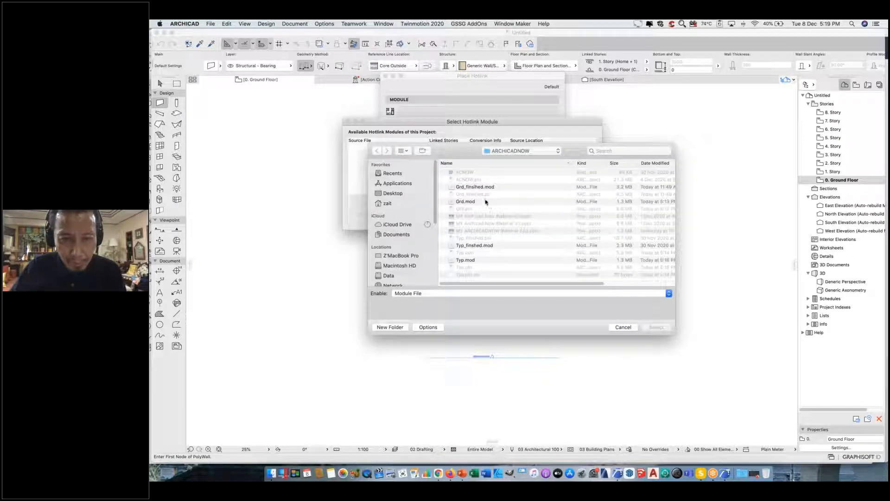
{"action": "left_click", "coordinate": [466, 202]}
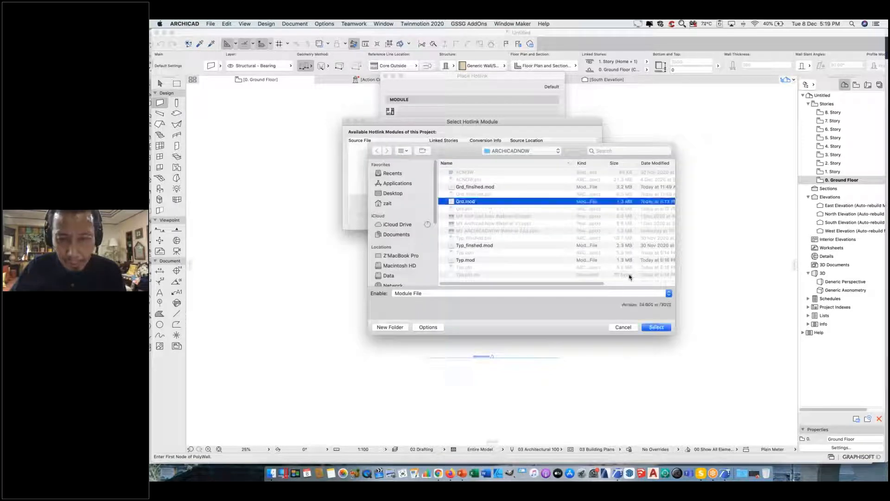
{"action": "left_click", "coordinate": [652, 327]}
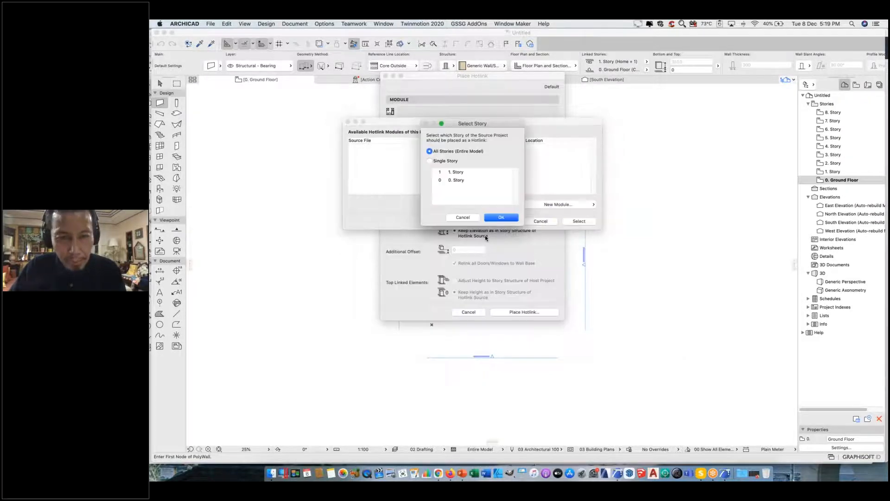
{"action": "left_click", "coordinate": [504, 218]}
{"action": "left_click", "coordinate": [571, 222]}
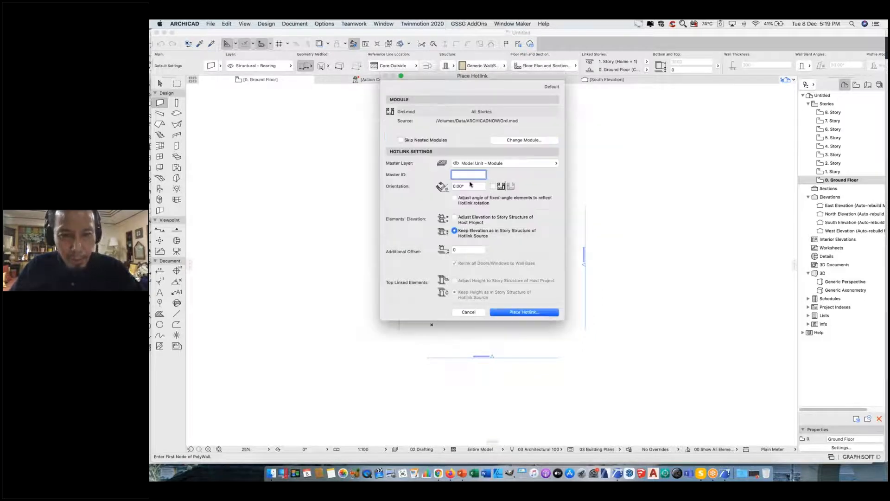
Place the hotlink with Master ID Grd, elevations and heights adjusted to the host project, matching 0. Story to the Ground Floor.
{"action": "type", "text": "G"}
{"action": "type", "text": "ry"}
{"action": "key", "text": "BackSpace"}
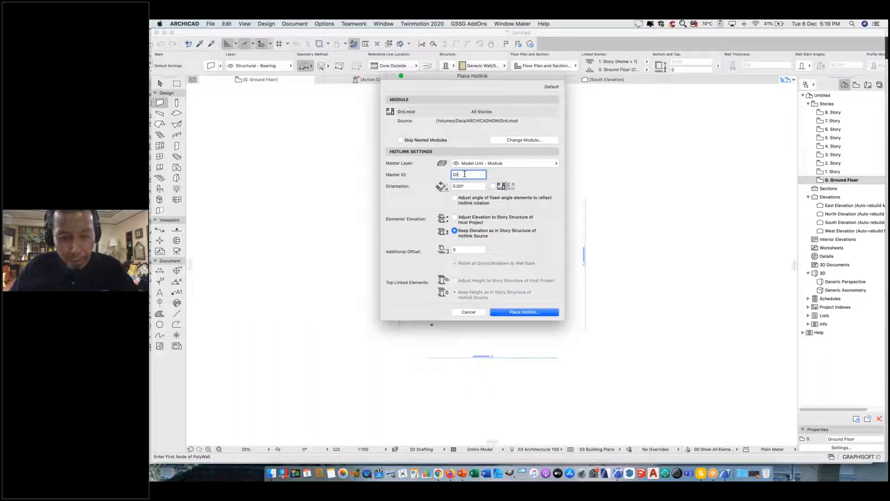
{"action": "left_click", "coordinate": [464, 217]}
{"action": "left_click", "coordinate": [461, 281]}
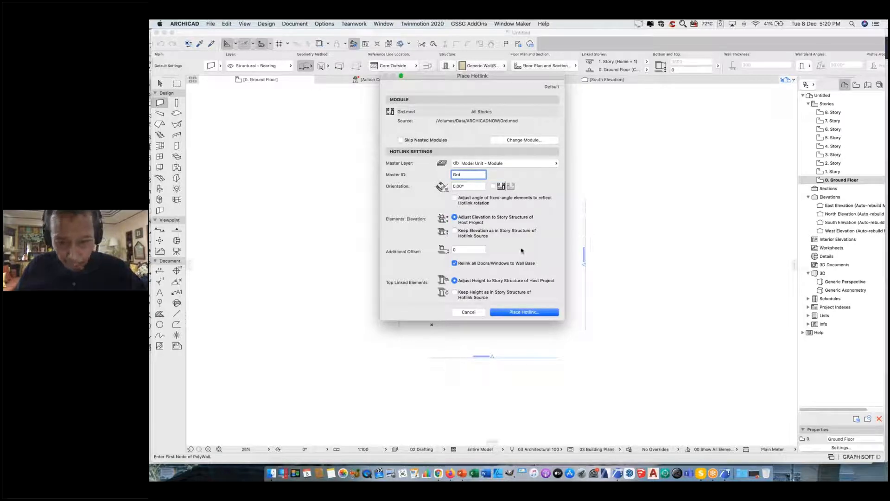
{"action": "left_click", "coordinate": [519, 313]}
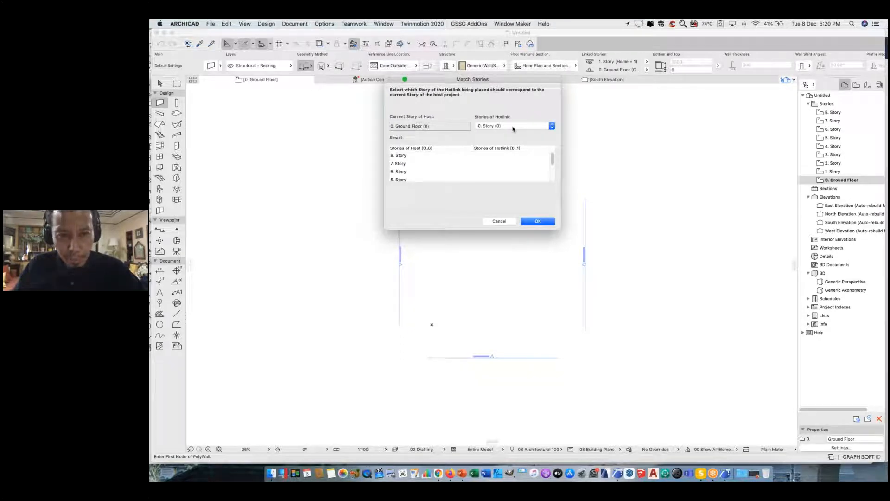
{"action": "left_click", "coordinate": [537, 222]}
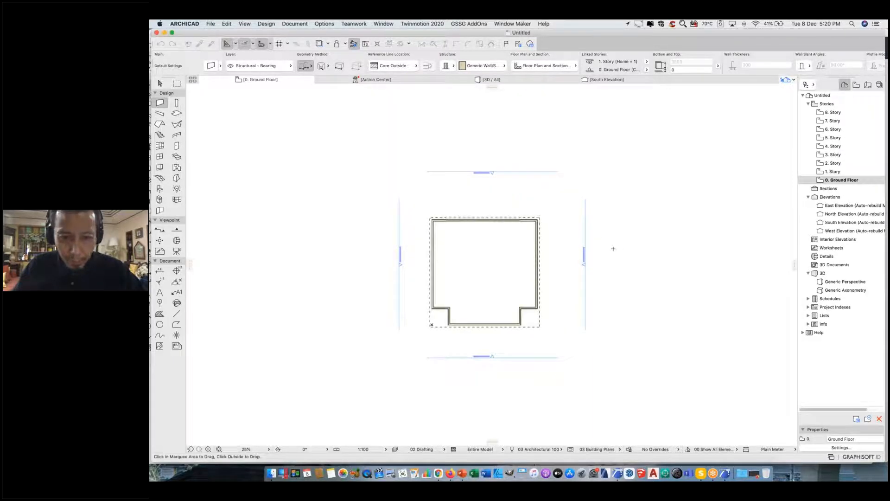
{"action": "left_click", "coordinate": [613, 248]}
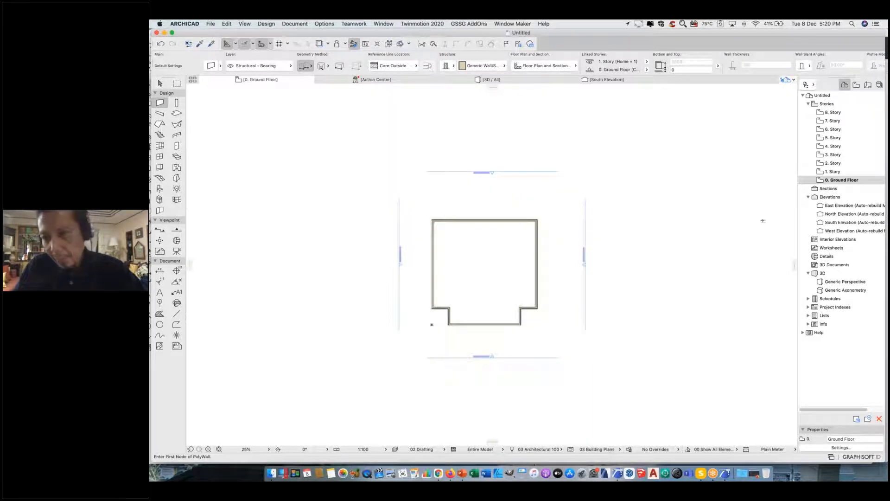
On 1. Story, start placing another hotlink and choose Typ.mod from the ARCHICADNOW folder with all stories as its module.
{"action": "double_click", "coordinate": [835, 172]}
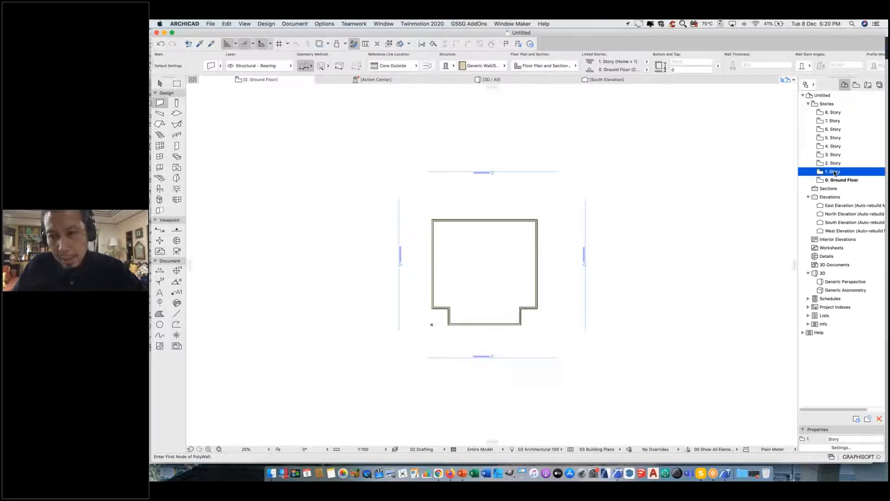
{"action": "left_click", "coordinate": [210, 24]}
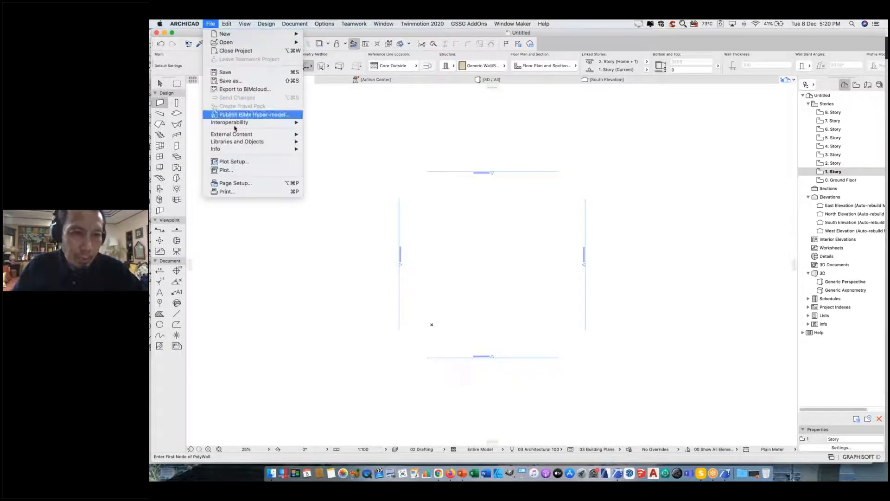
{"action": "mouse_move", "coordinate": [254, 136]}
{"action": "left_click", "coordinate": [357, 138]}
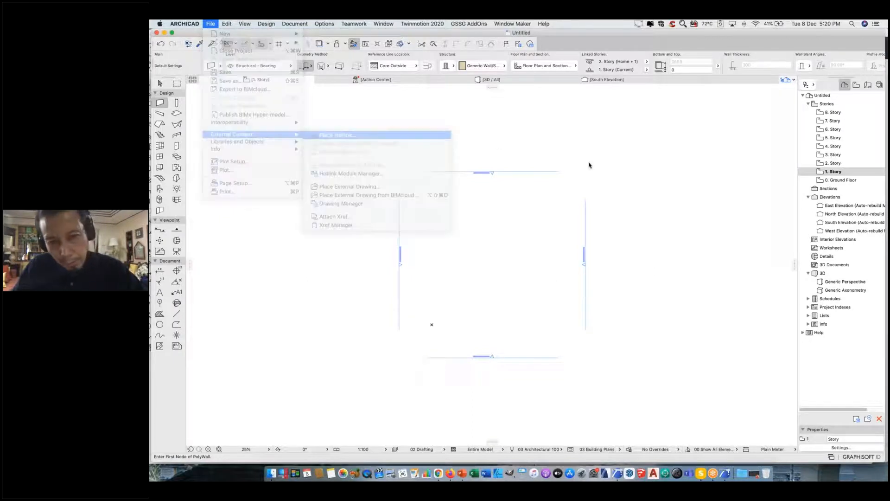
{"action": "left_click", "coordinate": [552, 141]}
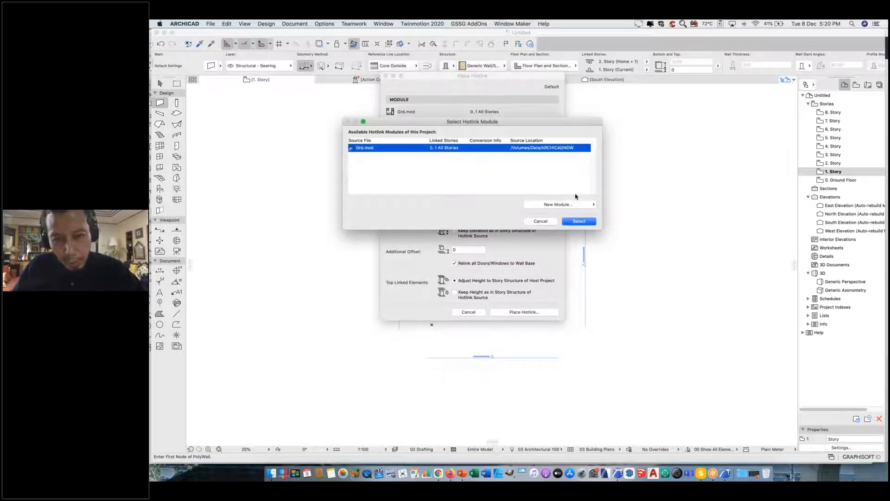
{"action": "left_click", "coordinate": [578, 207]}
{"action": "left_click", "coordinate": [597, 204]}
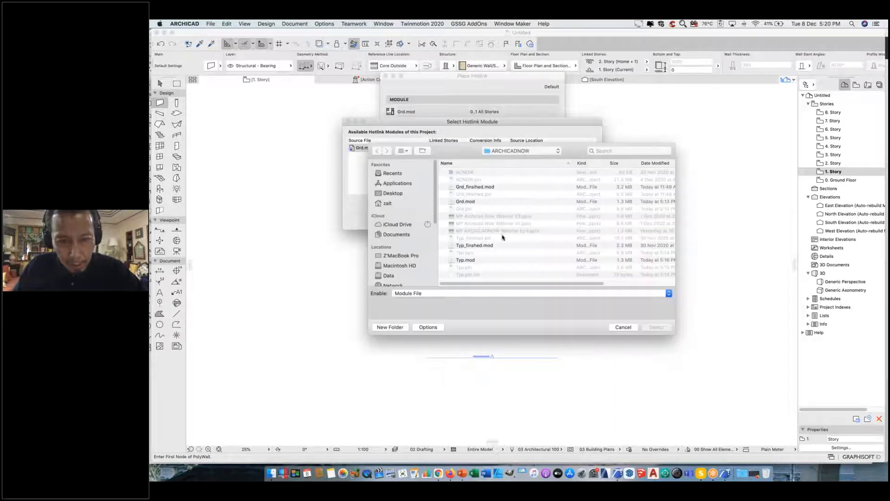
{"action": "left_click", "coordinate": [471, 261]}
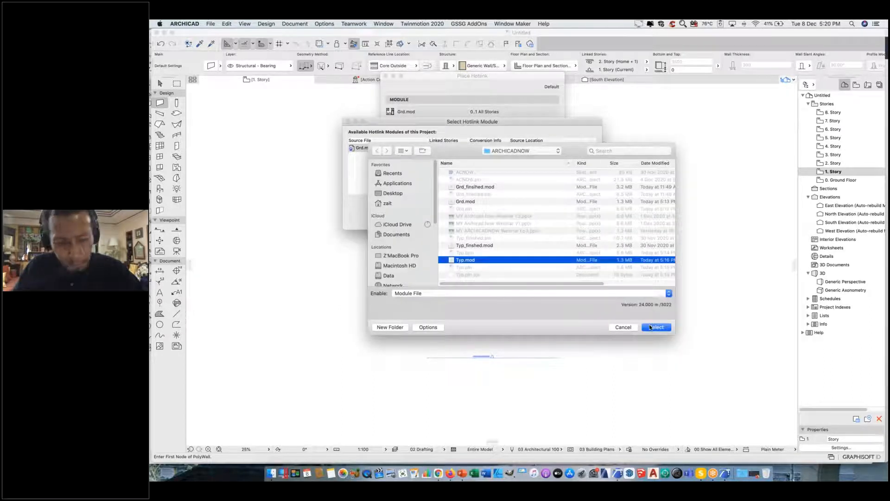
{"action": "left_click", "coordinate": [650, 328]}
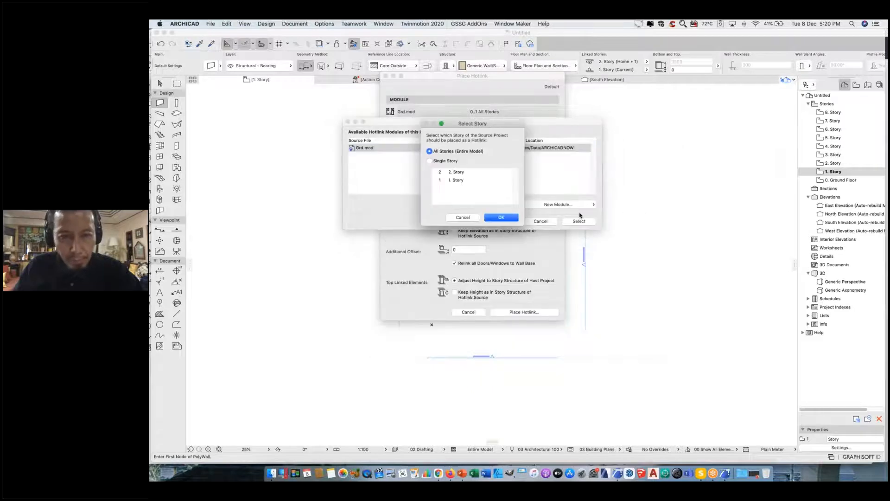
{"action": "left_click", "coordinate": [500, 218]}
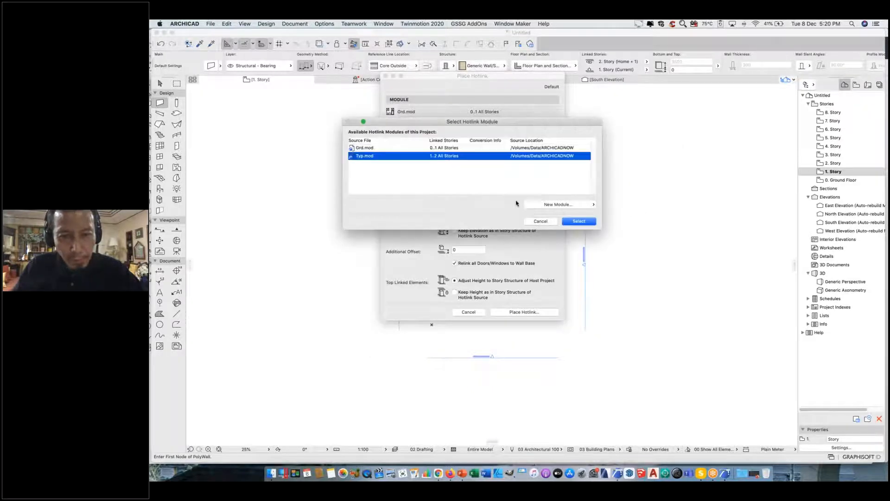
{"action": "left_click", "coordinate": [586, 222]}
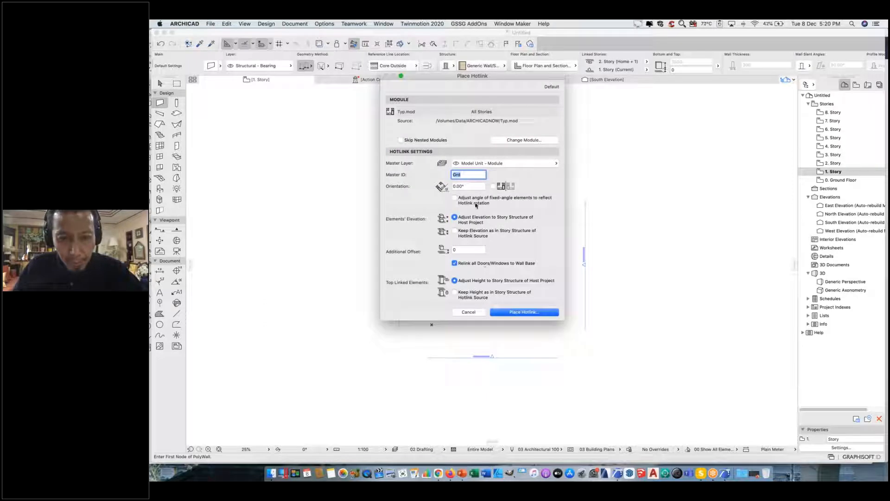
Set the Master ID to Typ and place the hotlink with its 1. Story matched to the host's 1. Story.
{"action": "left_click", "coordinate": [466, 175]}
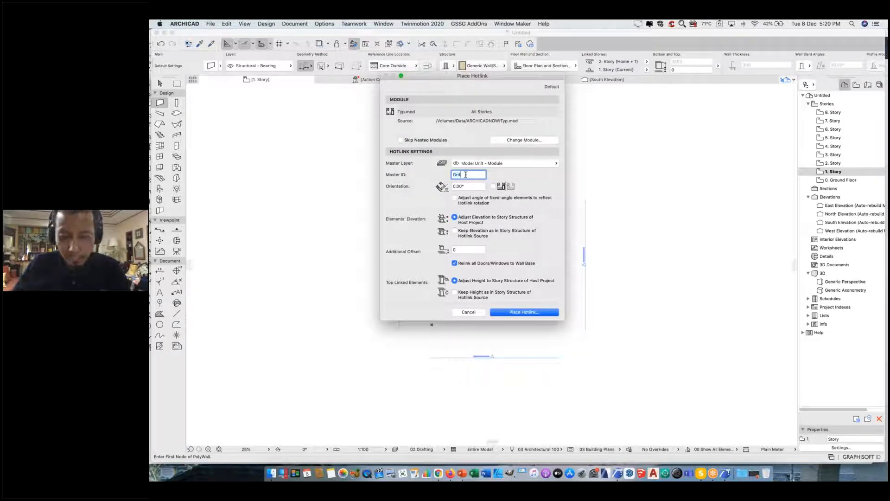
{"action": "key", "text": "BackSpace"}
{"action": "key", "text": "BackSpace"}
{"action": "key", "text": "BackSpace"}
{"action": "type", "text": "Typ"}
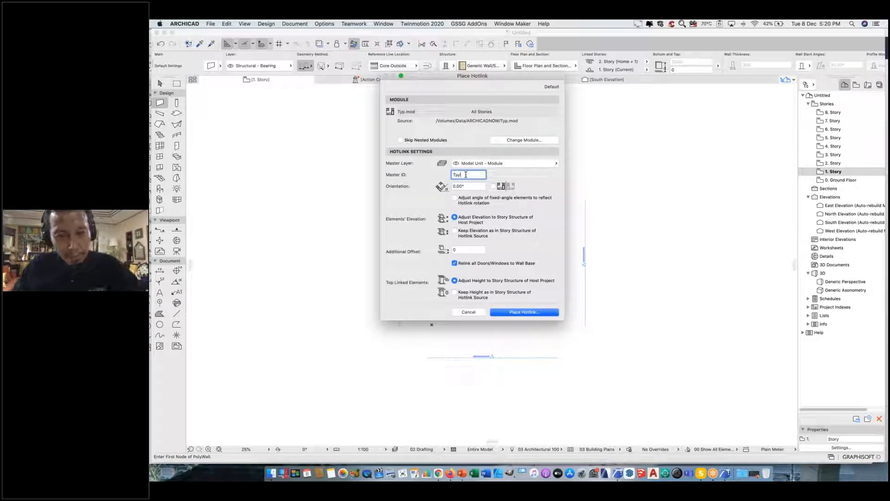
{"action": "left_click", "coordinate": [525, 313]}
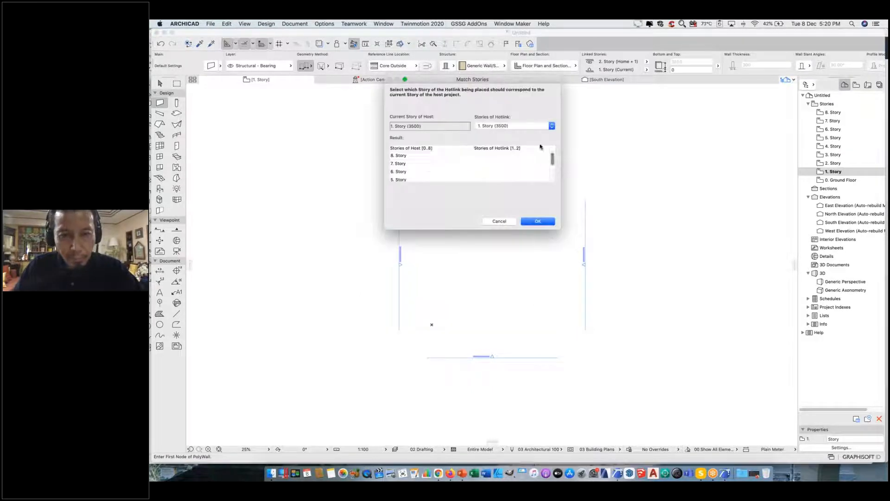
{"action": "left_click", "coordinate": [538, 221]}
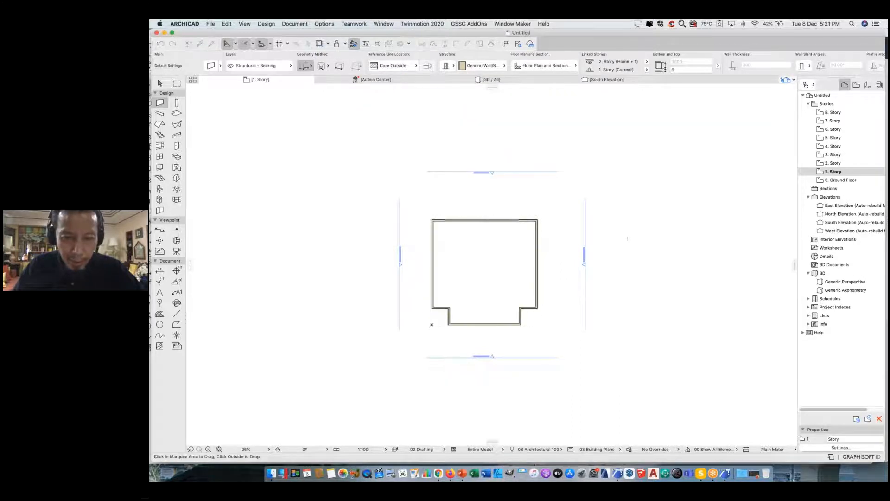
Check the model in 3D, return to 1. Story and open Edit Elements by Stories with Copy as the action and 1. Story as source.
{"action": "left_click", "coordinate": [464, 79]}
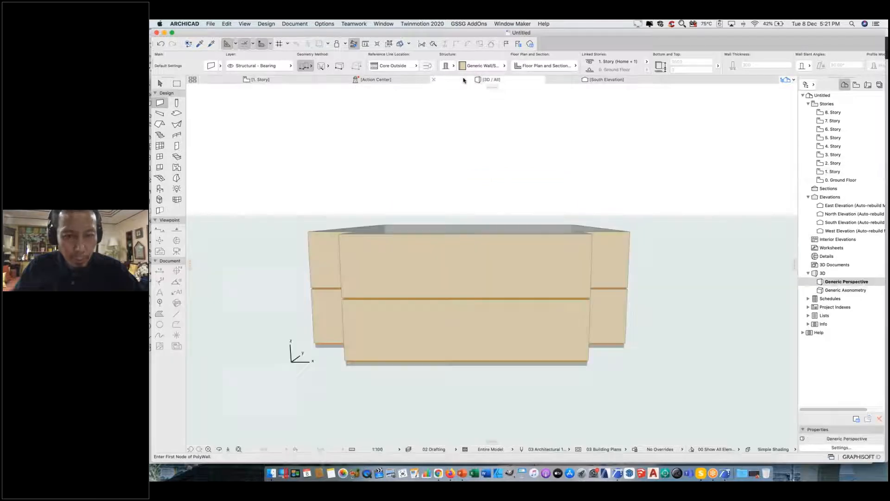
{"action": "left_click", "coordinate": [278, 82]}
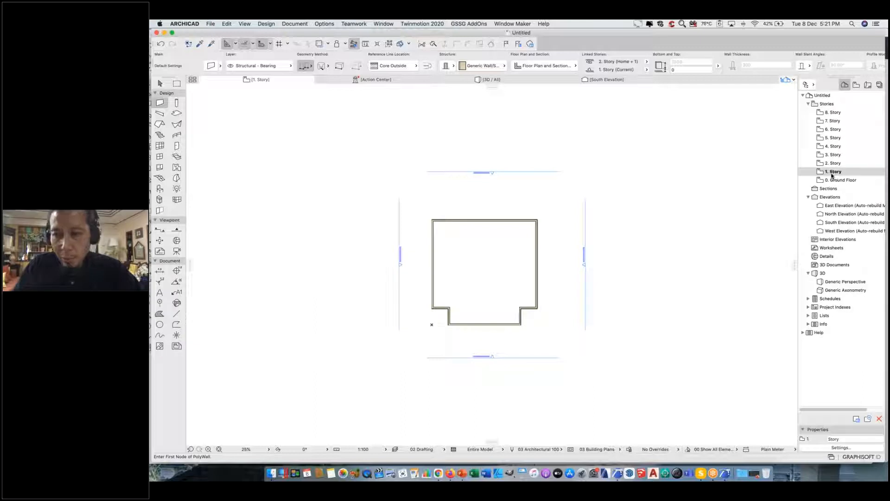
{"action": "right_click", "coordinate": [833, 176]}
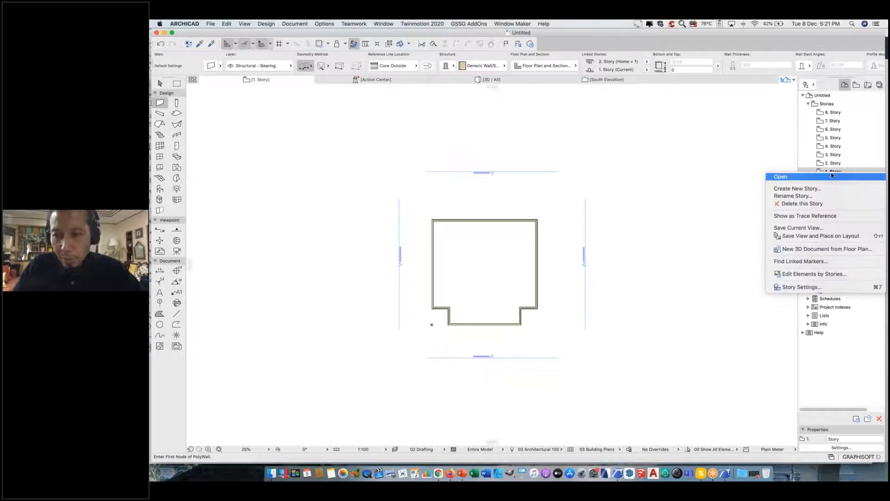
{"action": "left_click", "coordinate": [795, 275]}
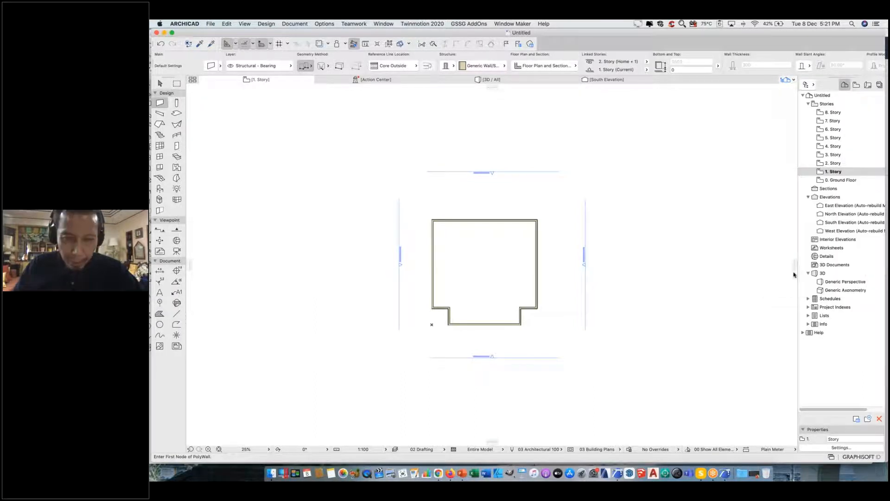
{"action": "left_click_drag", "start_coordinate": [504, 108], "coordinate": [516, 109]}
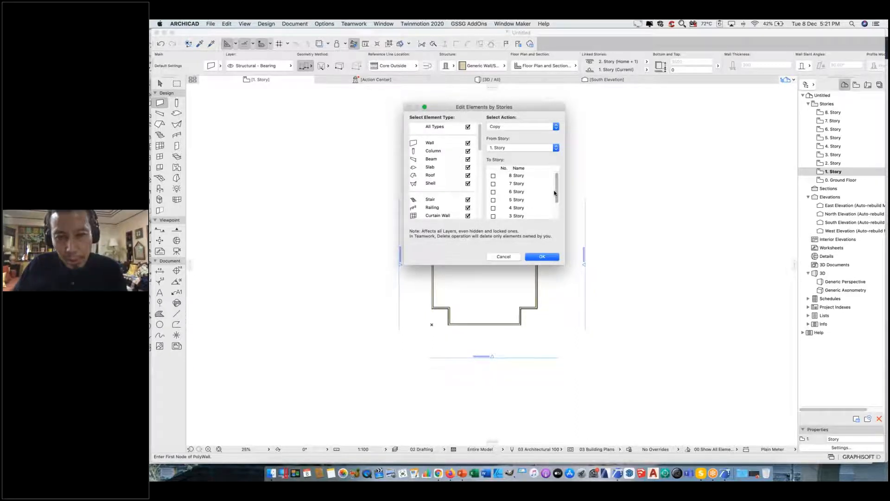
{"action": "left_click", "coordinate": [540, 150]}
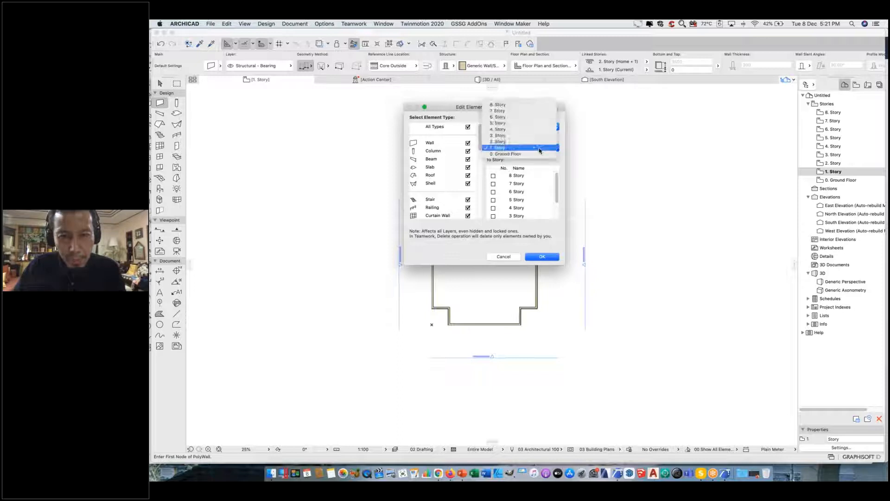
{"action": "left_click", "coordinate": [538, 147]}
Copy all element types from 1. Story to the 2. through 8. stories.
{"action": "left_click", "coordinate": [493, 175]}
{"action": "left_click", "coordinate": [493, 184]}
{"action": "left_click", "coordinate": [493, 191]}
{"action": "left_click", "coordinate": [493, 200]}
{"action": "left_click", "coordinate": [494, 208]}
{"action": "left_click", "coordinate": [493, 215]}
{"action": "scroll", "coordinate": [495, 204], "scroll_direction": "down", "scroll_amount": 2}
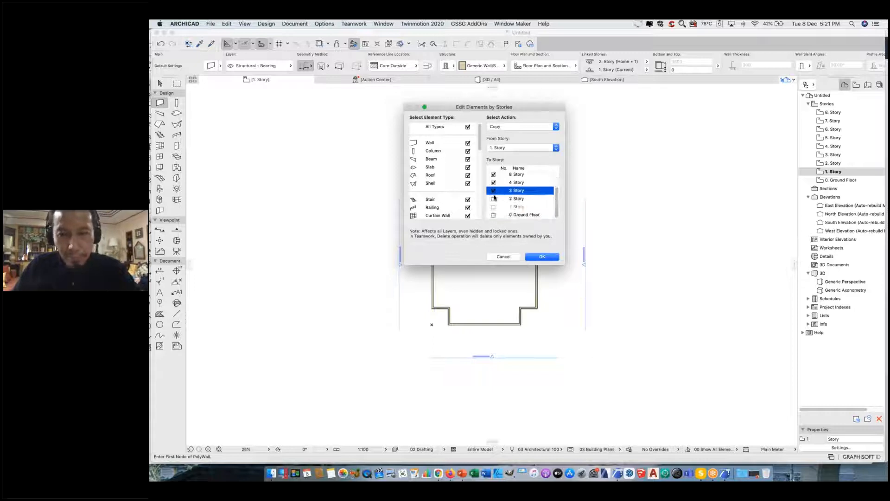
{"action": "key", "text": "Return"}
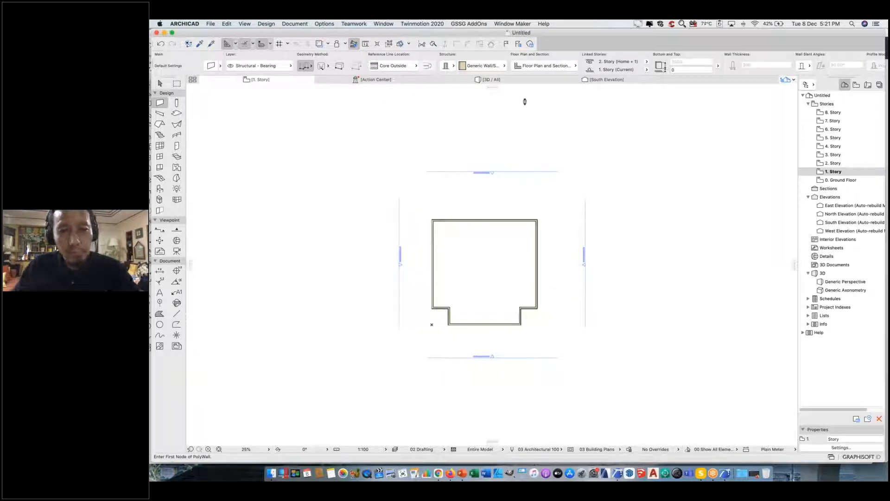
Inspect the copied typical floor on the 2. Story plan and view the full tower in 3D.
{"action": "key", "text": "super+Up"}
{"action": "left_click", "coordinate": [764, 208]}
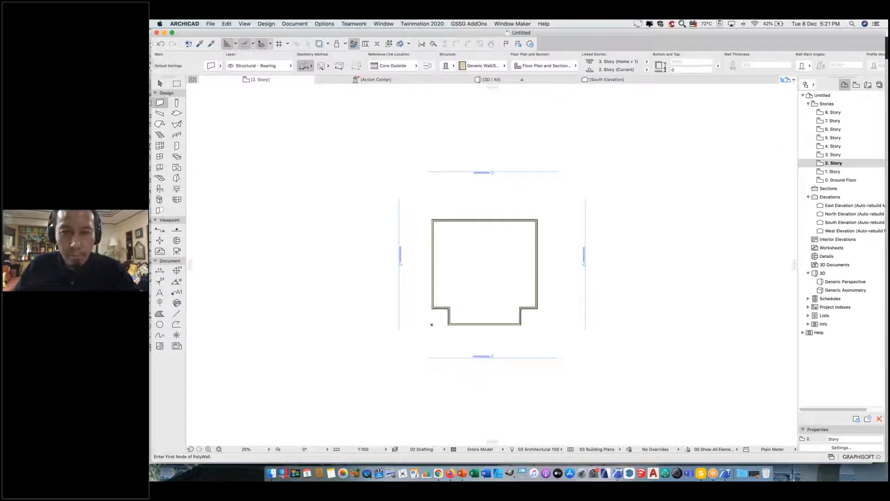
{"action": "left_click", "coordinate": [538, 80]}
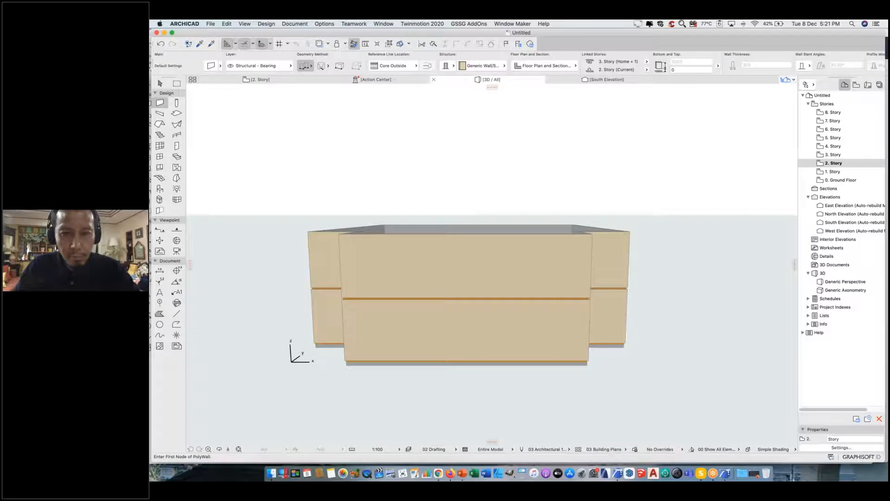
{"action": "scroll", "coordinate": [638, 236], "scroll_direction": "down", "scroll_amount": 2}
{"action": "middle_click_drag", "start_coordinate": [691, 195], "coordinate": [608, 247], "text": "shift"}
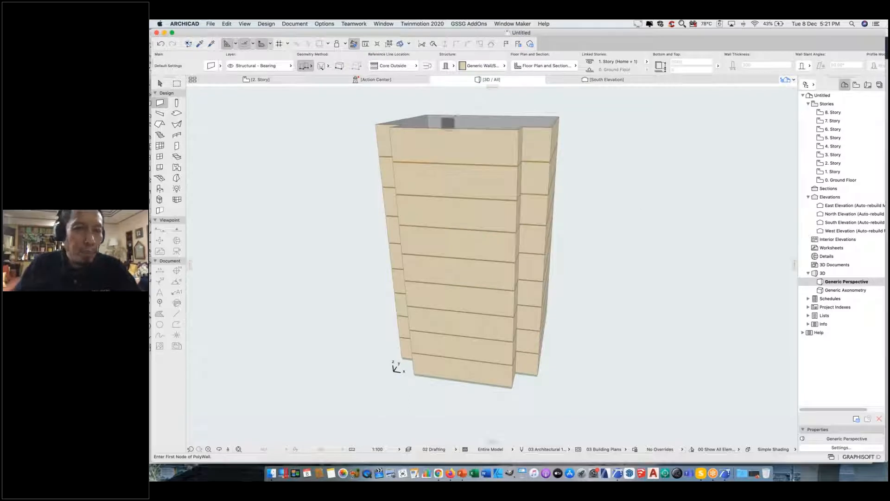
Save the host project as ACNOW1 in the ARCHICADNOW folder as an ARCHICAD Solo Project, leaving the existing ACNOW.pln unreplaced.
{"action": "left_click", "coordinate": [211, 24]}
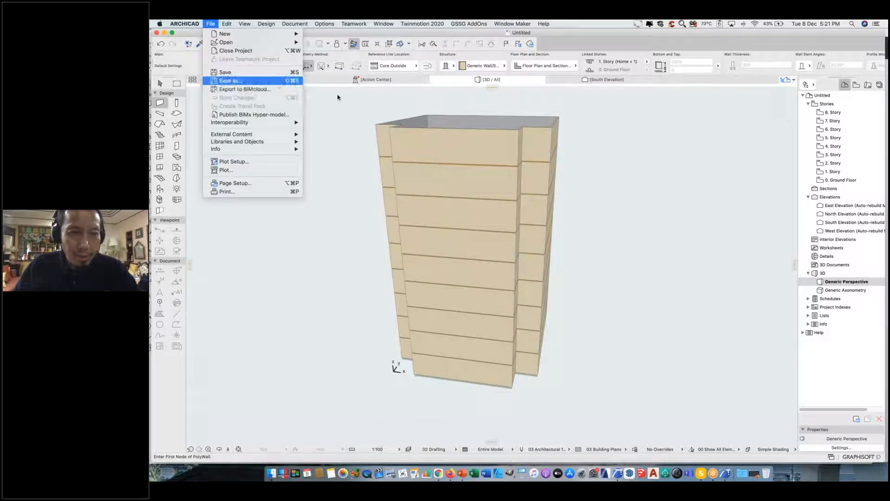
{"action": "left_click", "coordinate": [505, 142]}
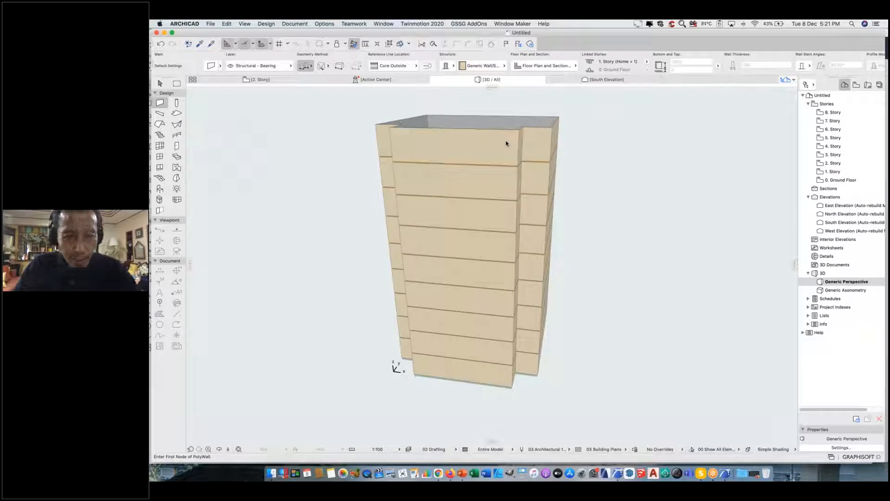
{"action": "key", "text": "super+s"}
{"action": "type", "text": "ACNOW"}
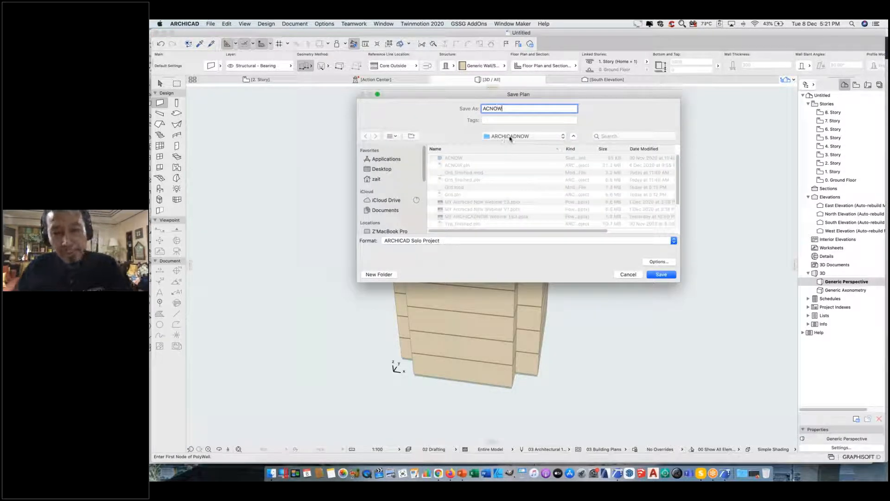
{"action": "left_click", "coordinate": [664, 274]}
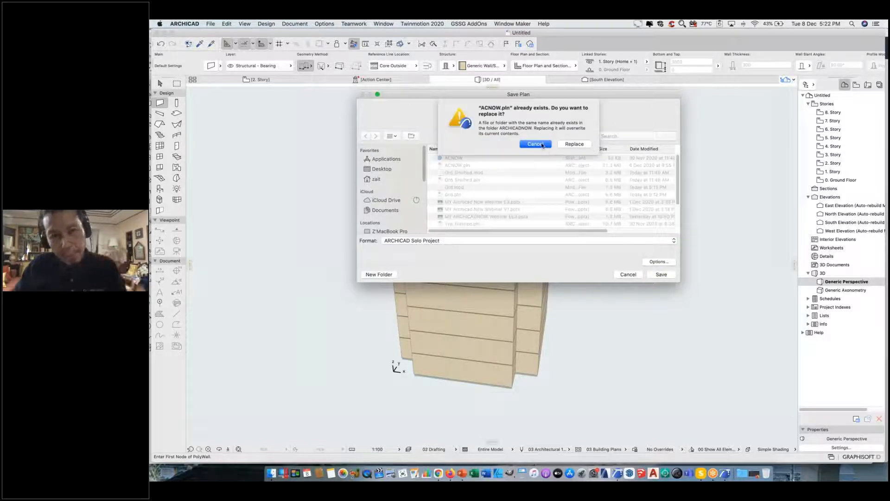
{"action": "left_click", "coordinate": [536, 145]}
{"action": "type", "text": "1"}
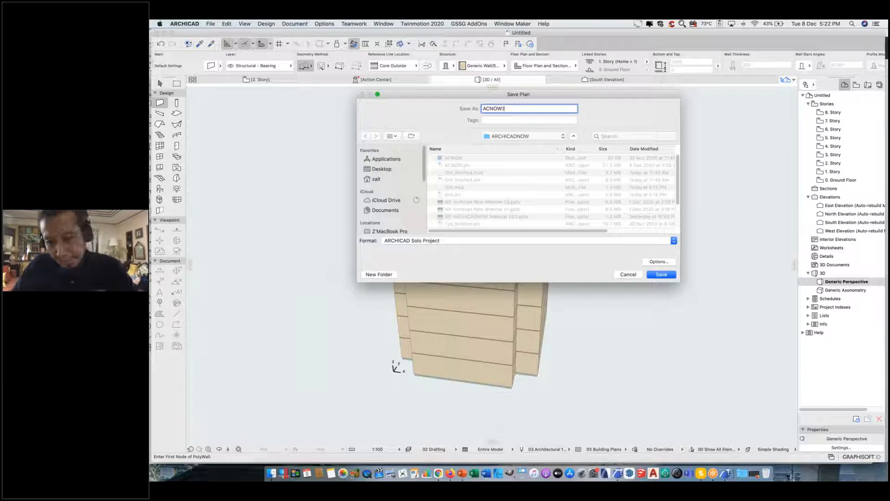
{"action": "left_click", "coordinate": [661, 274]}
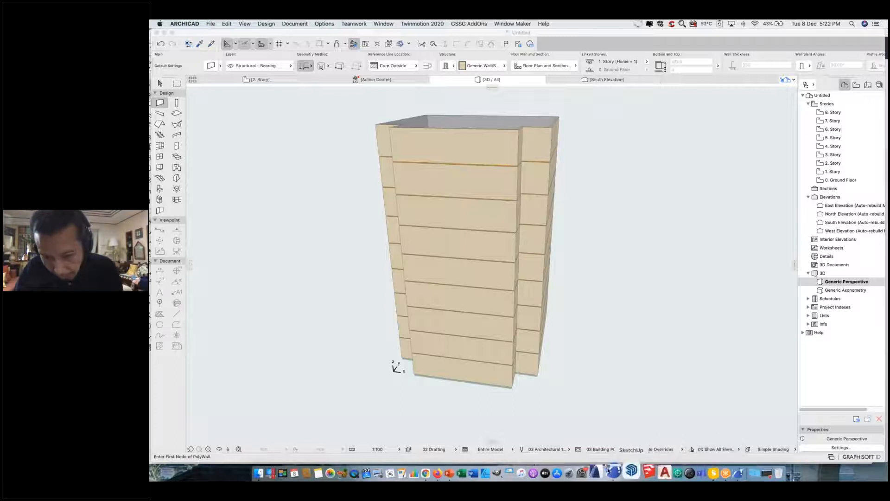
Switch to the Typ.pln project and reposition its window so the whole workspace is in view.
{"action": "left_click", "coordinate": [616, 471]}
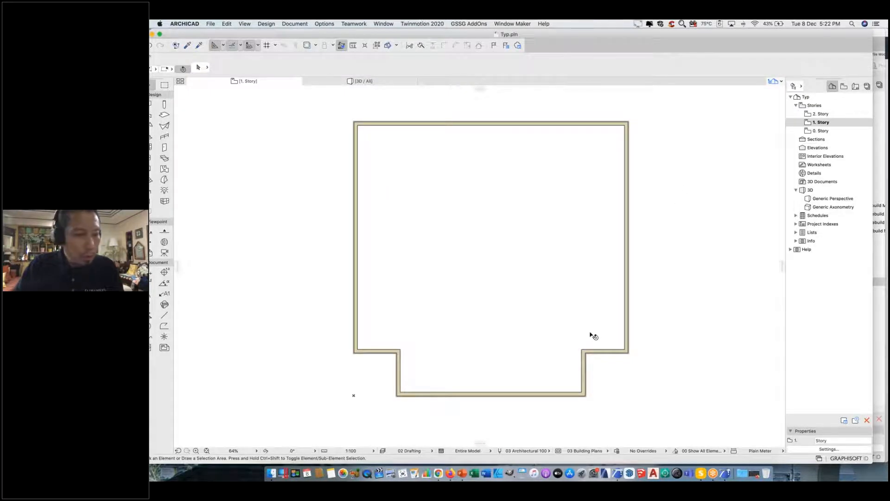
{"action": "middle_click_drag", "start_coordinate": [591, 335], "coordinate": [592, 332]}
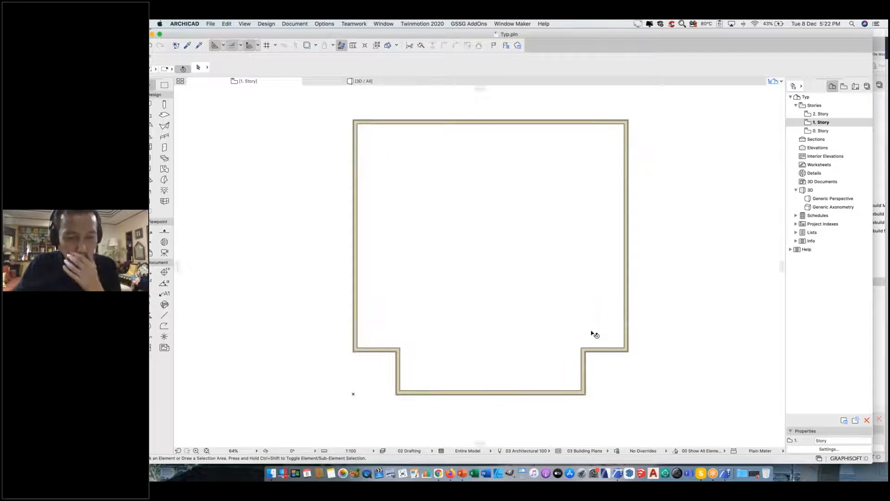
{"action": "left_click", "coordinate": [608, 265]}
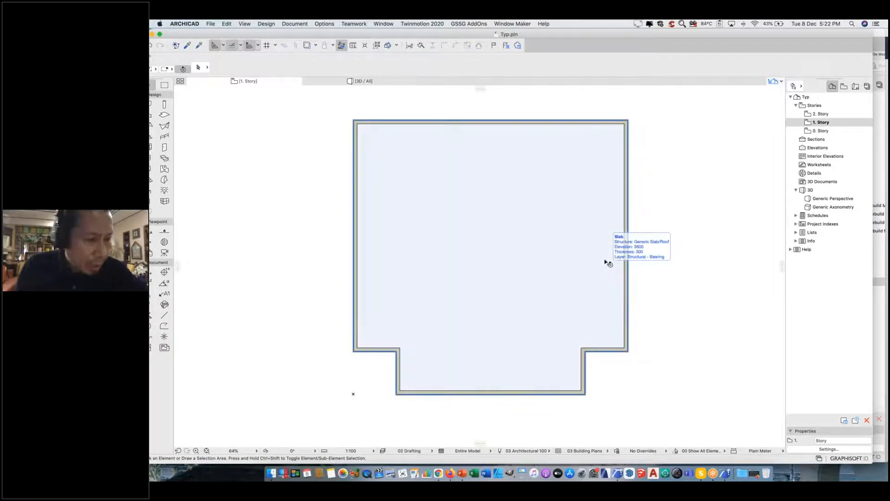
{"action": "left_click", "coordinate": [645, 186]}
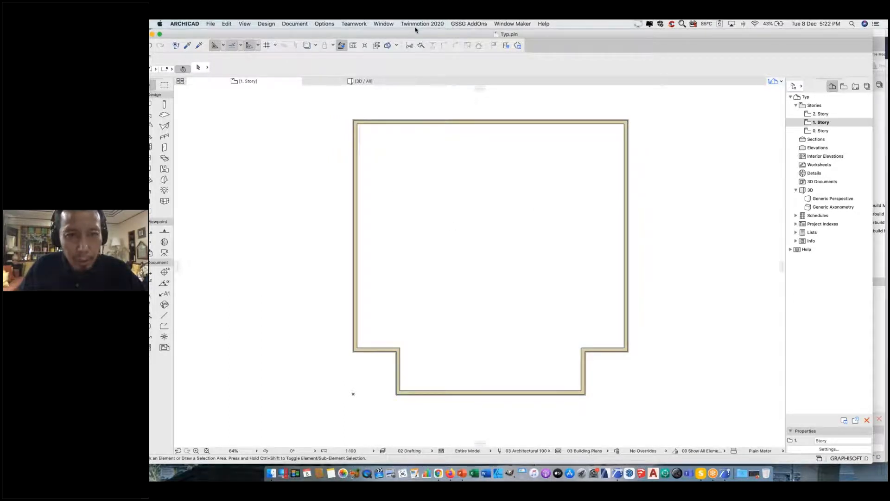
{"action": "left_click_drag", "start_coordinate": [417, 34], "coordinate": [419, 33]}
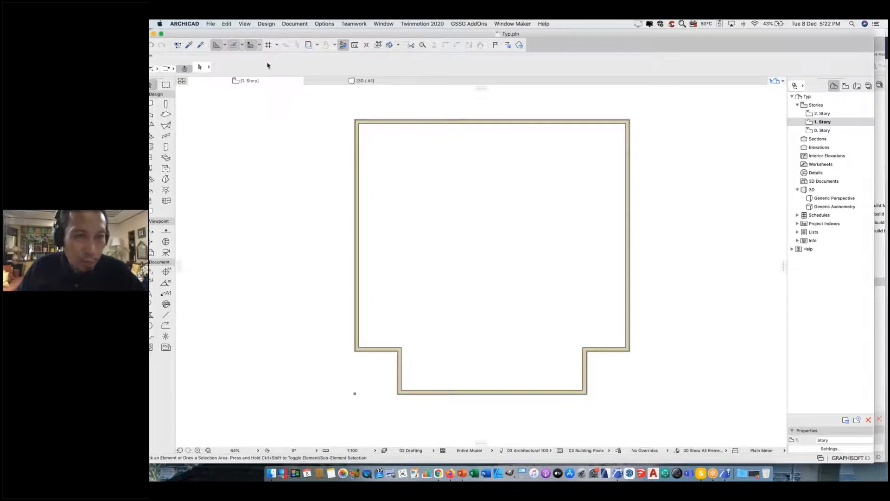
{"action": "left_click_drag", "start_coordinate": [300, 34], "coordinate": [314, 32]}
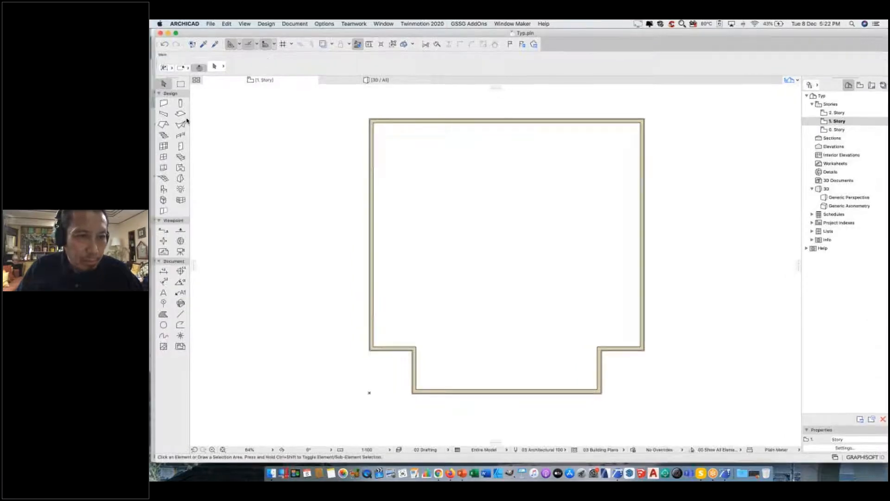
Draw a 5000 by 2500 rectangle of walls inside the typical floor's outline on 1. Story.
{"action": "left_click", "coordinate": [163, 103]}
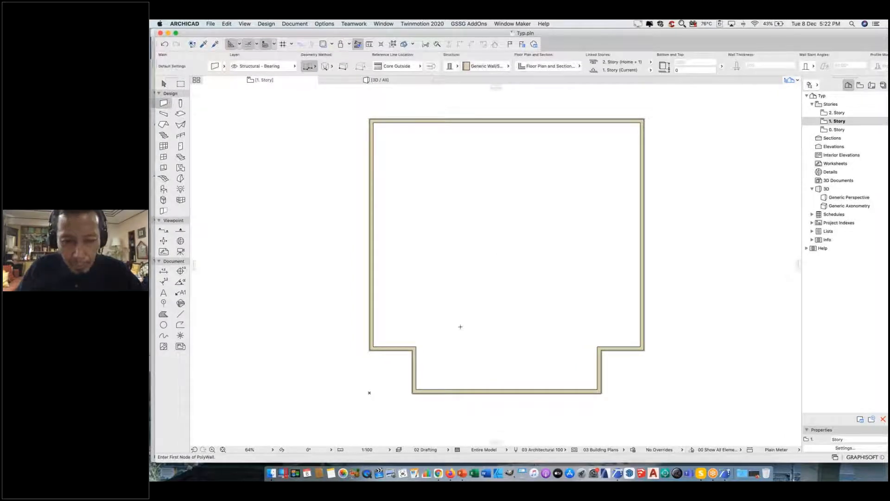
{"action": "left_click", "coordinate": [460, 326]}
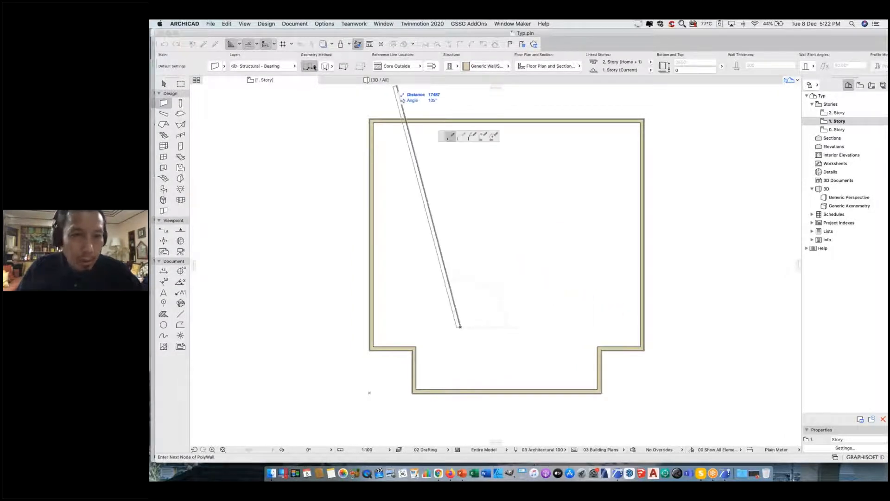
{"action": "left_click", "coordinate": [316, 68]}
{"action": "left_click", "coordinate": [349, 72]}
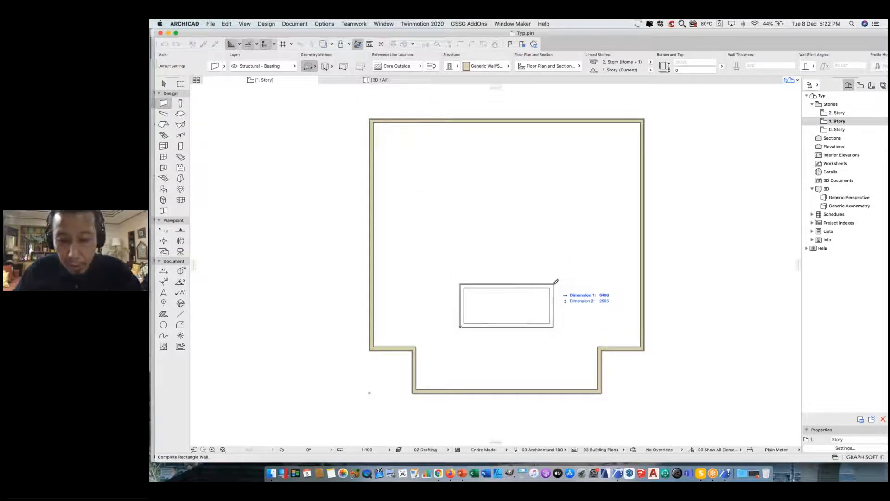
{"action": "type", "text": "5000"}
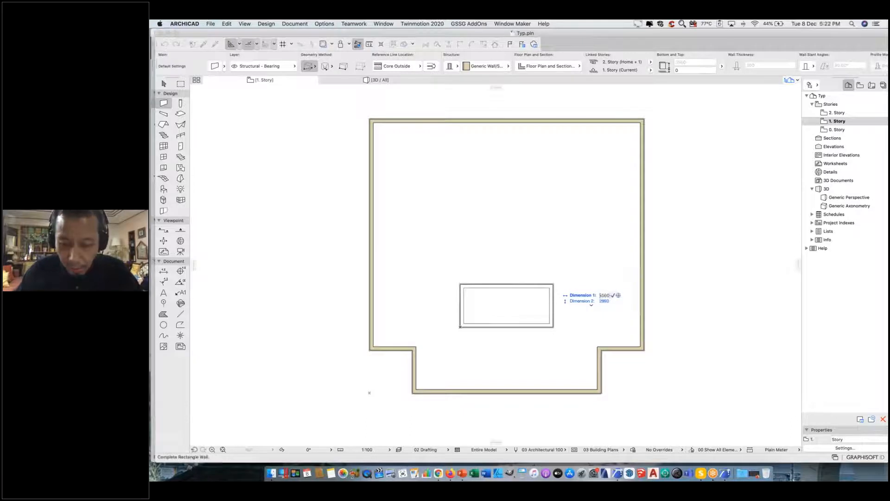
{"action": "key", "text": "Tab"}
{"action": "type", "text": "2500"}
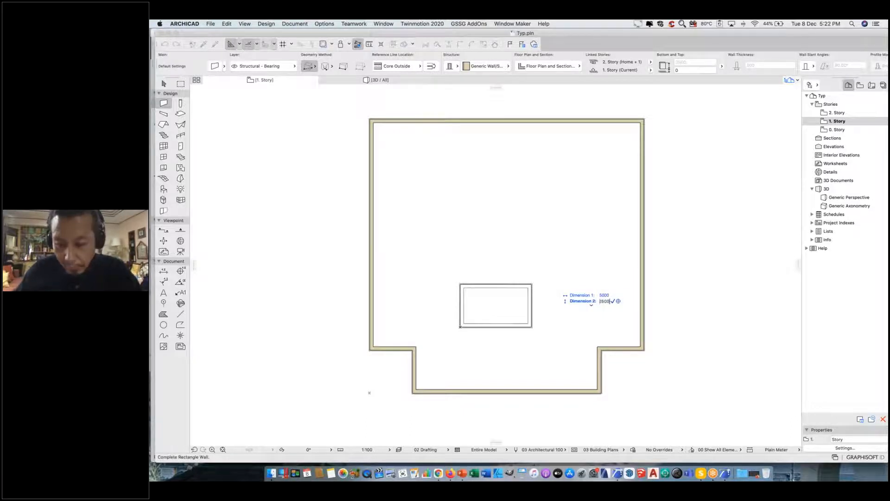
{"action": "key", "text": "Return"}
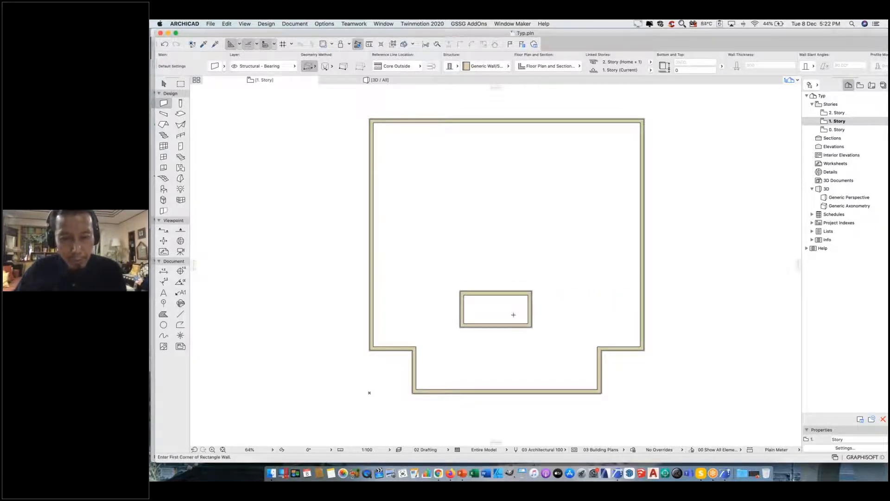
Move the rectangular wall group sideways to centre it on the front wall's midpoint, and forward to line up with the outline's inner corner.
{"action": "scroll", "coordinate": [512, 306], "scroll_direction": "up", "scroll_amount": 2}
{"action": "middle_click_drag", "start_coordinate": [511, 312], "coordinate": [506, 305]}
{"action": "left_click", "coordinate": [166, 84]}
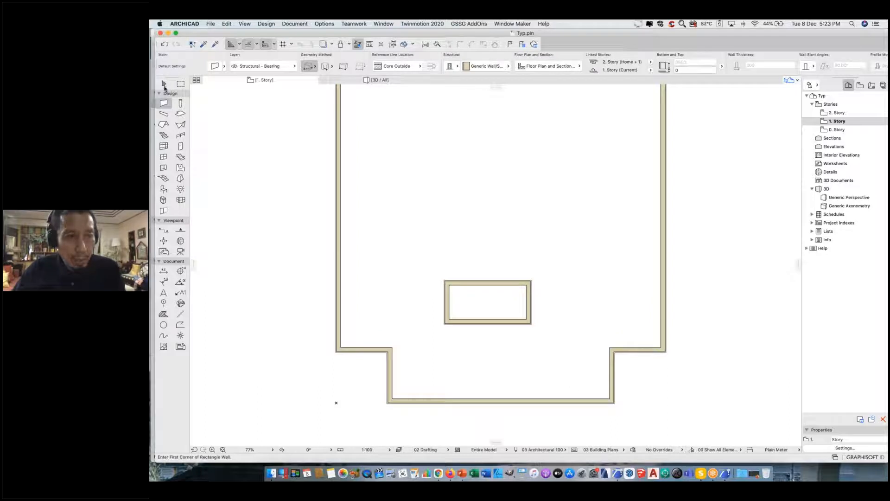
{"action": "left_click", "coordinate": [442, 283]}
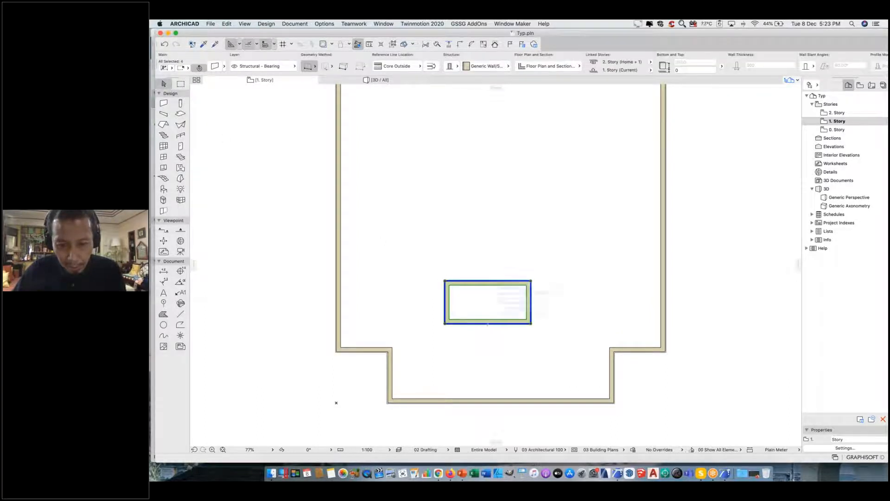
{"action": "left_click", "coordinate": [512, 324]}
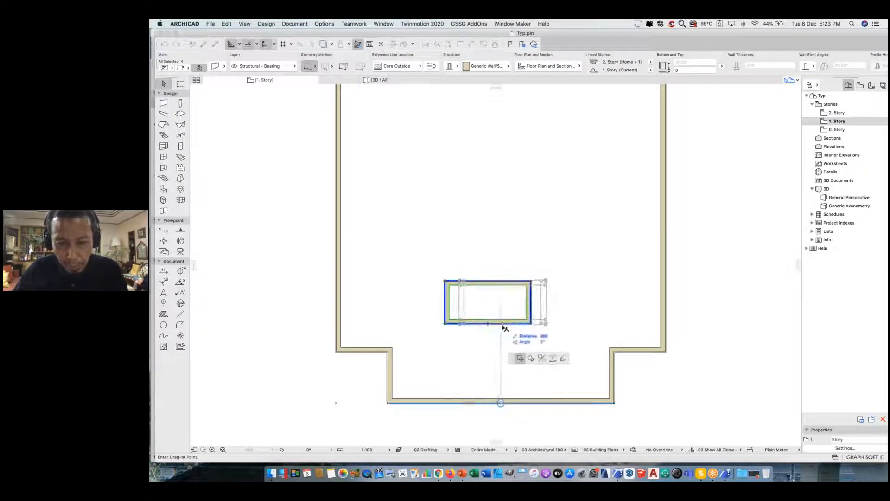
{"action": "left_click", "coordinate": [524, 330]}
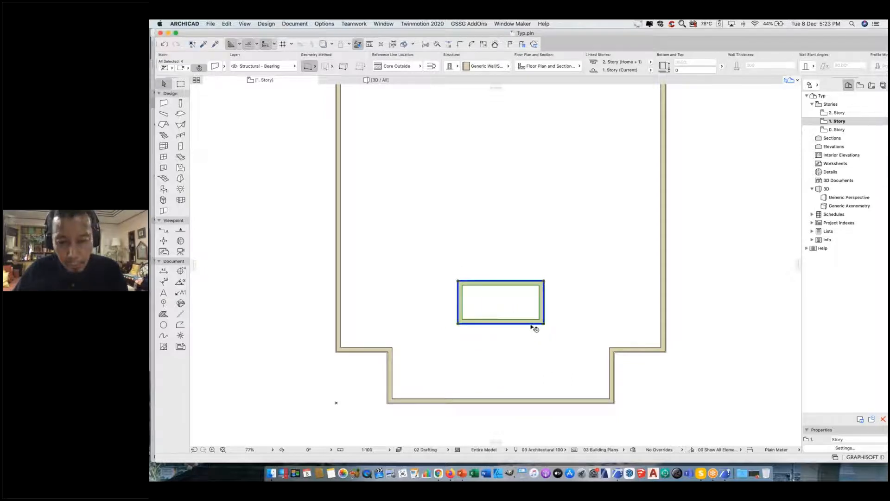
{"action": "left_click", "coordinate": [532, 325]}
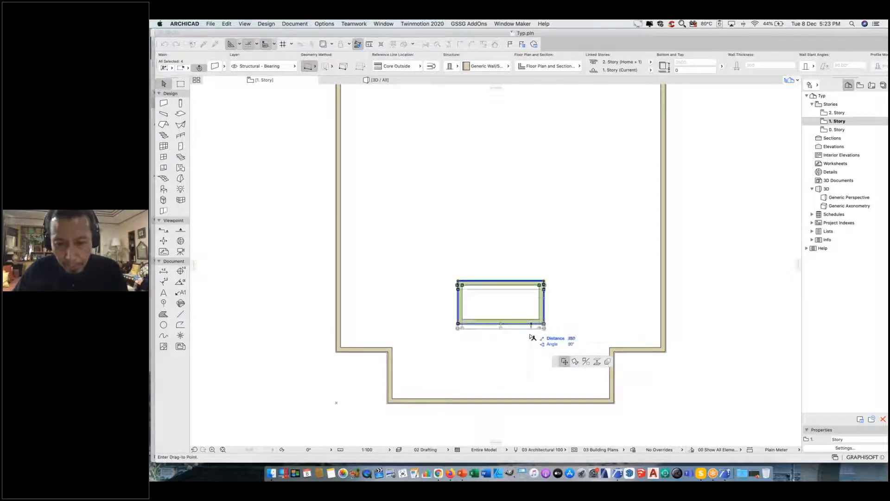
{"action": "left_click", "coordinate": [613, 354]}
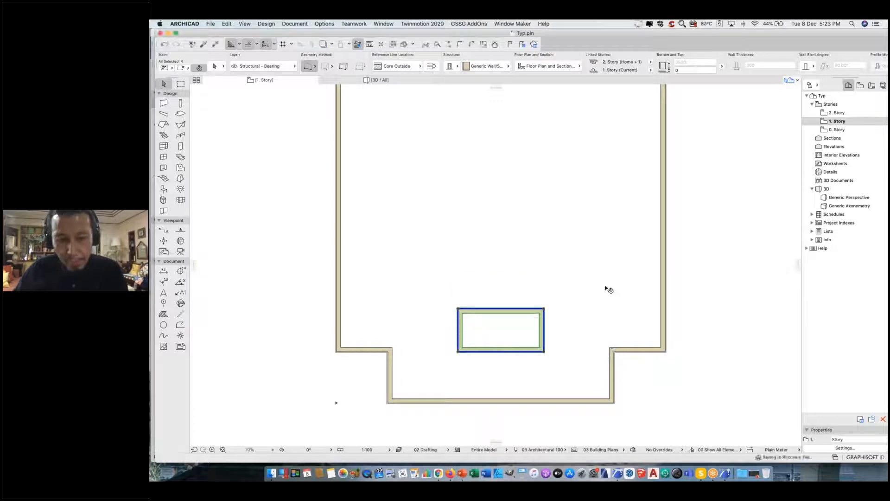
Change the outer perimeter walls of the typical floor to the 100 Block Double Plastered composite.
{"action": "key", "text": "Escape"}
{"action": "middle_click_drag", "start_coordinate": [625, 321], "coordinate": [615, 351]}
{"action": "middle_click_drag", "start_coordinate": [645, 310], "coordinate": [645, 275]}
{"action": "scroll", "coordinate": [644, 275], "scroll_direction": "down", "scroll_amount": 2}
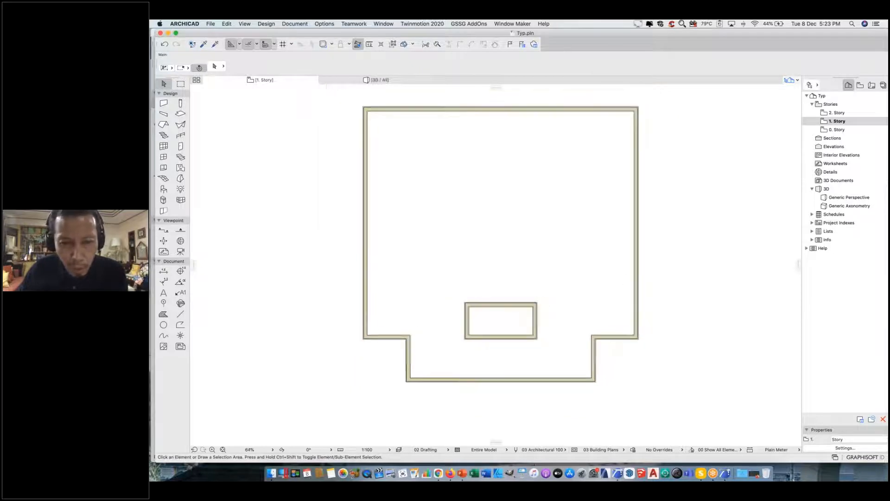
{"action": "middle_click_drag", "start_coordinate": [628, 310], "coordinate": [622, 311]}
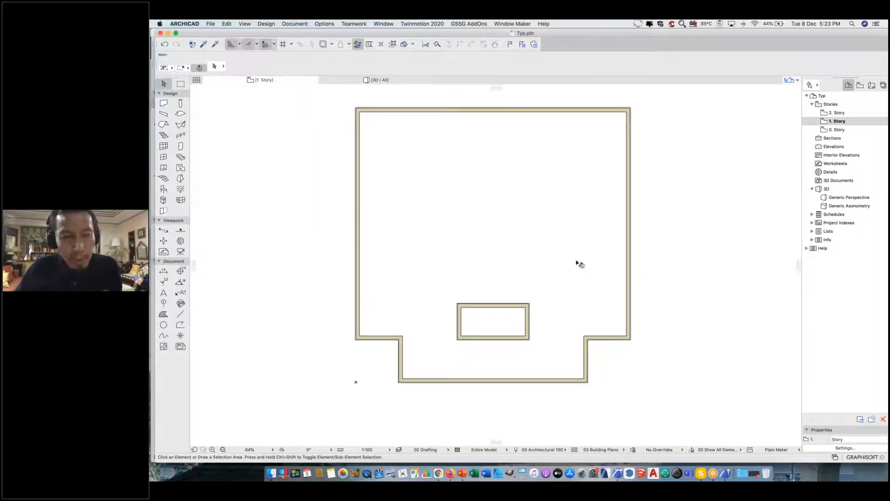
{"action": "left_click", "coordinate": [631, 128]}
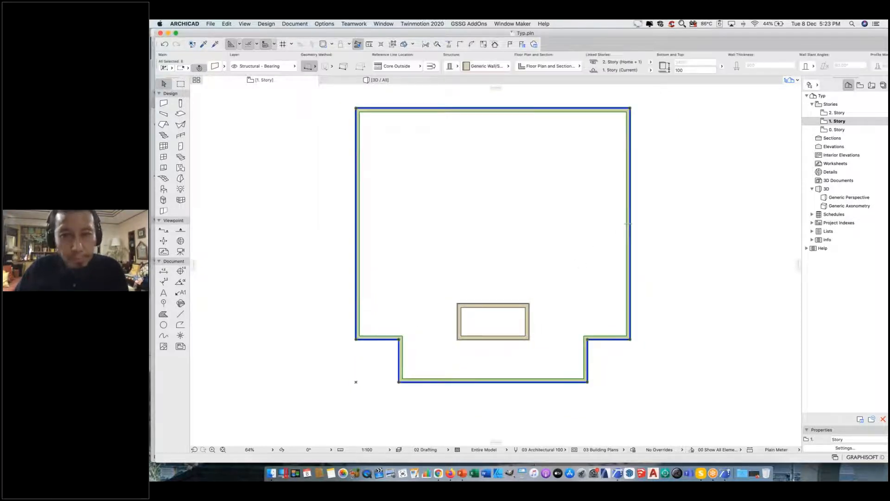
{"action": "left_click", "coordinate": [492, 66]}
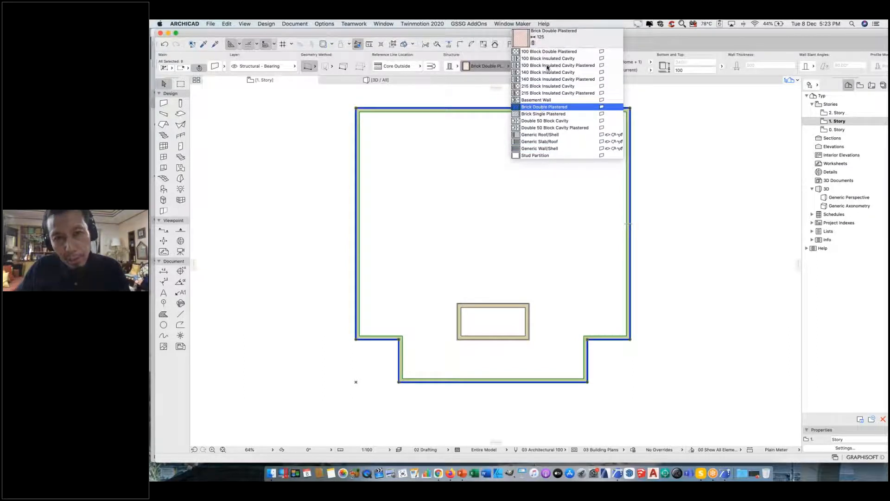
{"action": "left_click", "coordinate": [548, 51]}
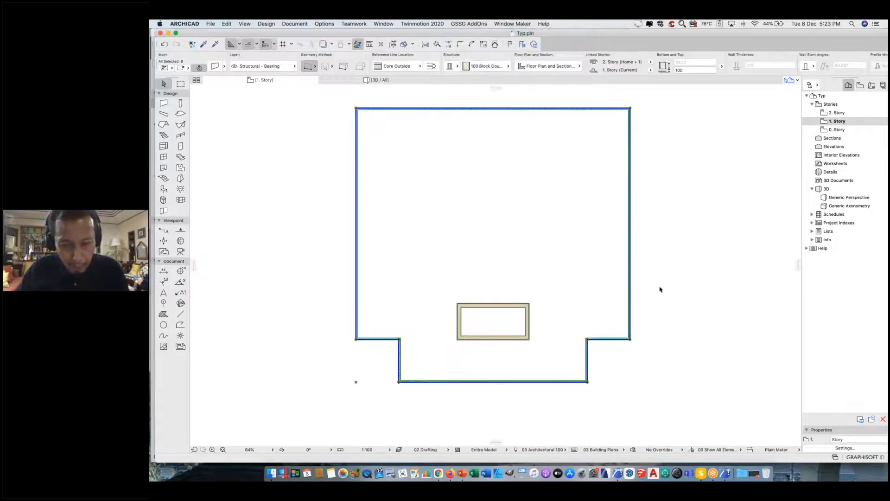
Change the typical floor's slab to the Concrete Floor with 10mm Tile composite and deselect it.
{"action": "middle_click_drag", "start_coordinate": [660, 290], "coordinate": [629, 285]}
{"action": "left_click", "coordinate": [561, 242]}
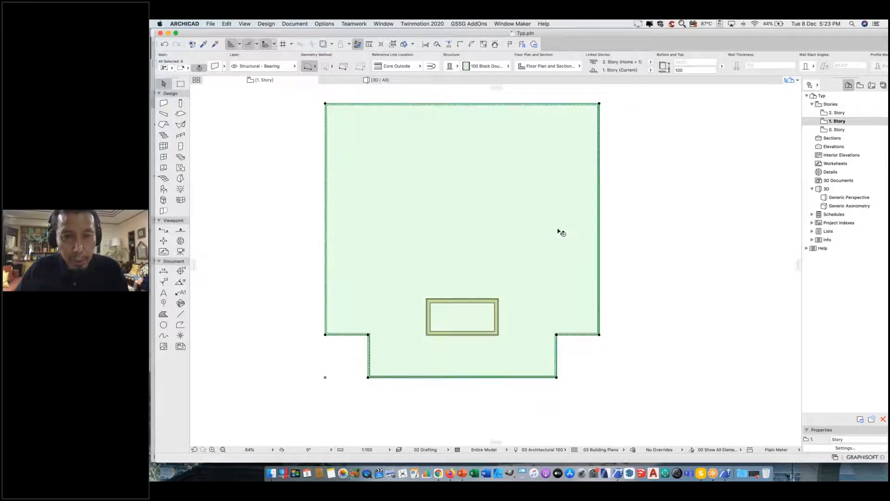
{"action": "left_click", "coordinate": [499, 68]}
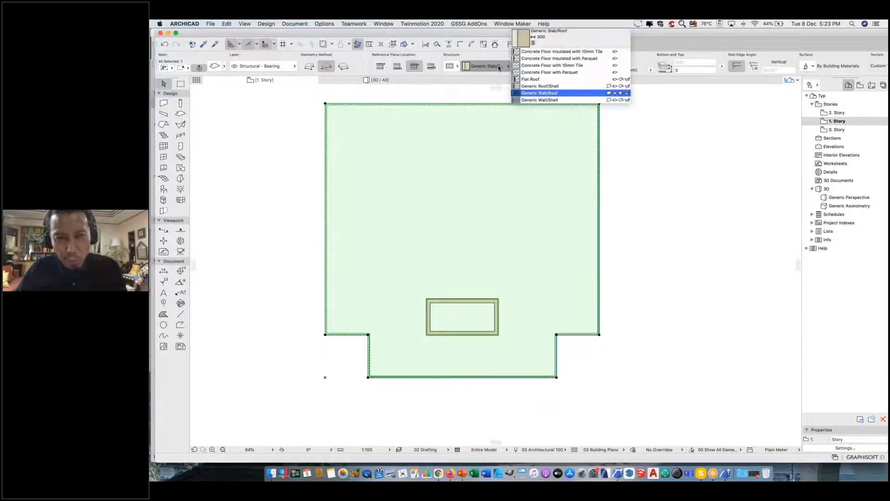
{"action": "left_click", "coordinate": [552, 65]}
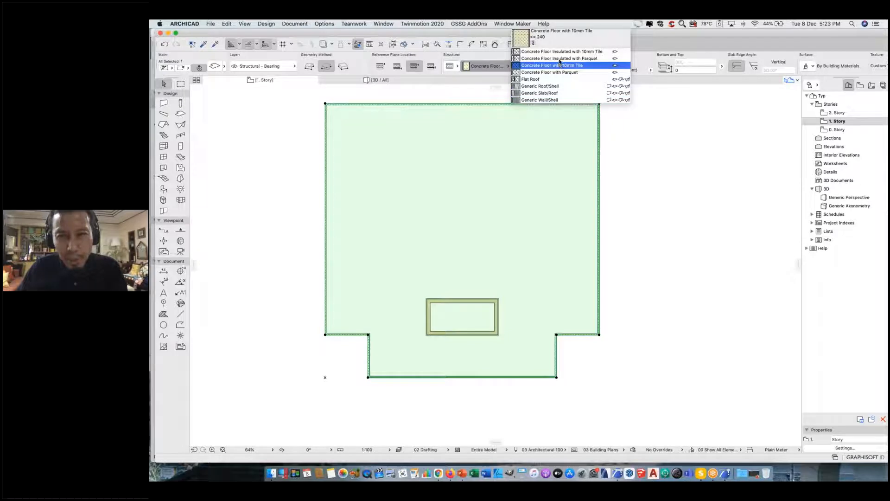
{"action": "left_click", "coordinate": [560, 66]}
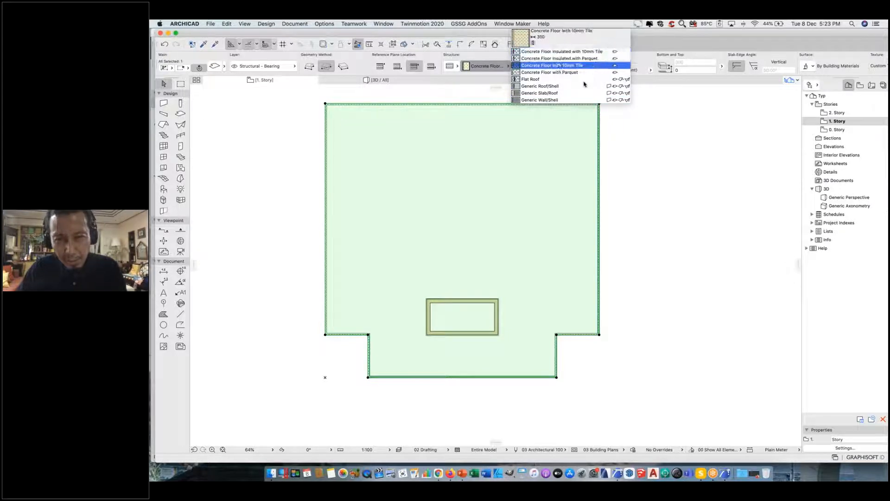
{"action": "key", "text": "Escape"}
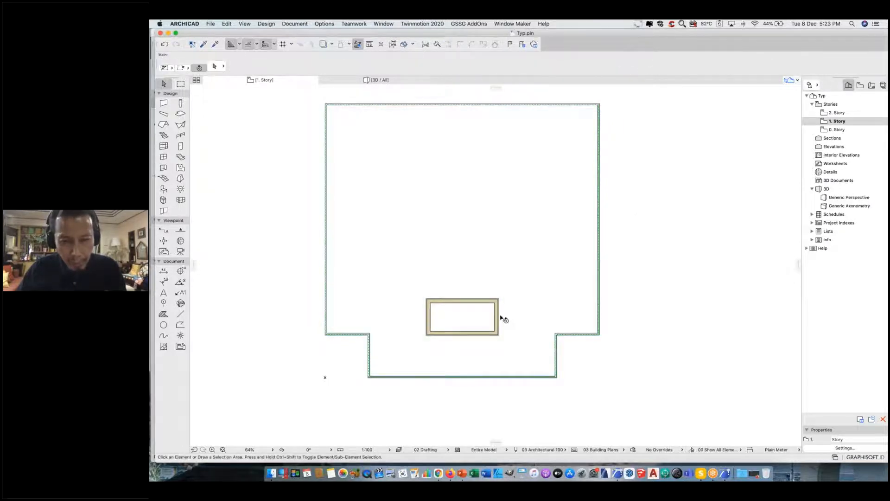
Switch the rectangular core walls to a basic structure using ST-06 Reinforced Concrete - Structural.
{"action": "left_click", "coordinate": [500, 316]}
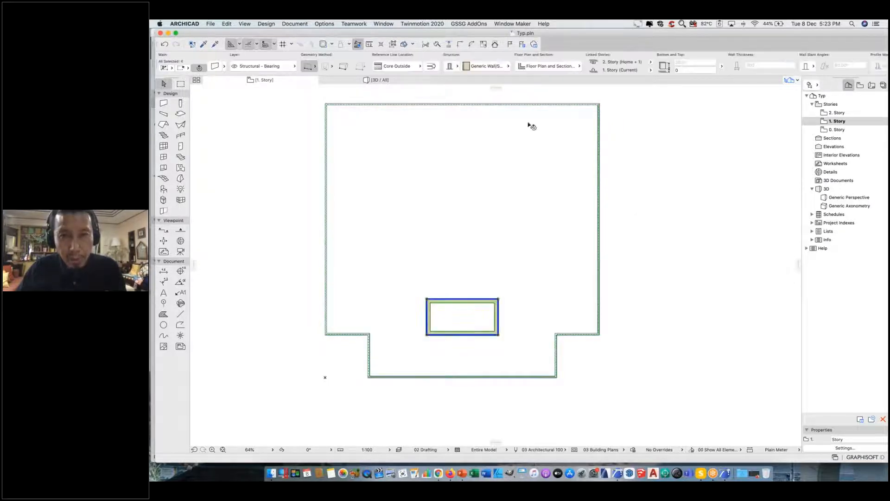
{"action": "left_click", "coordinate": [498, 68]}
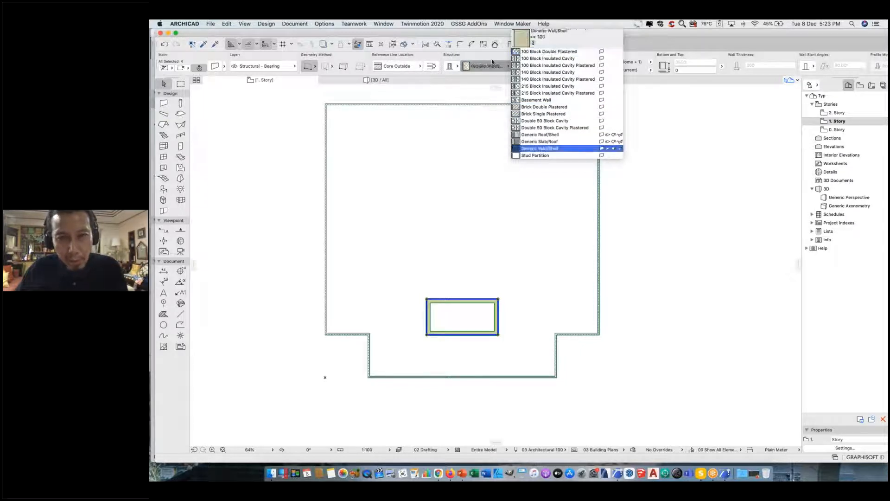
{"action": "left_click", "coordinate": [457, 68]}
{"action": "left_click", "coordinate": [456, 66]}
{"action": "left_click", "coordinate": [466, 68]}
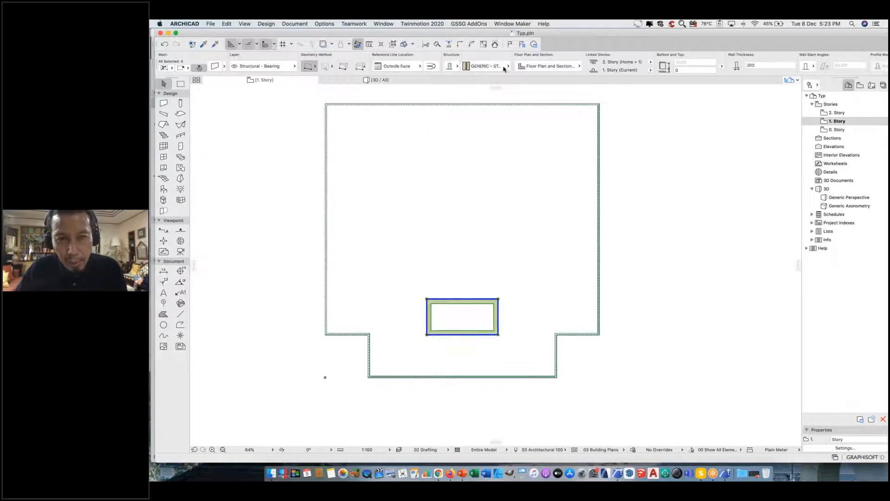
{"action": "left_click", "coordinate": [508, 67]}
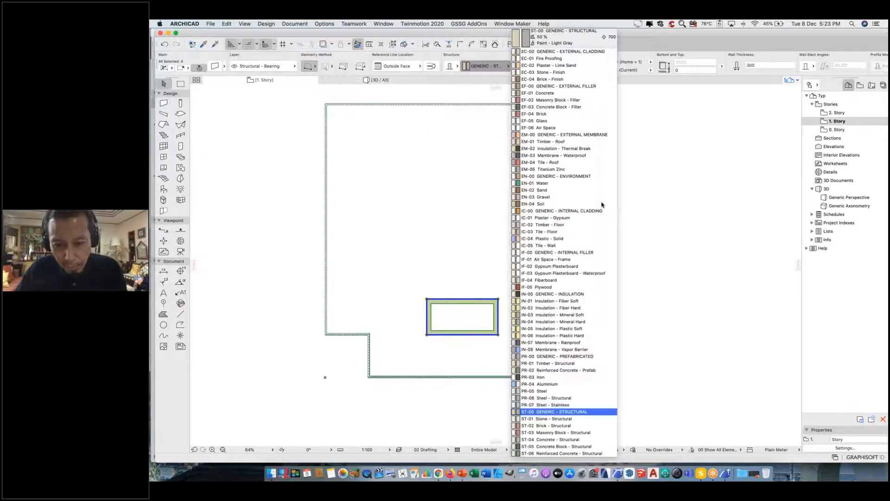
{"action": "left_click", "coordinate": [564, 453]}
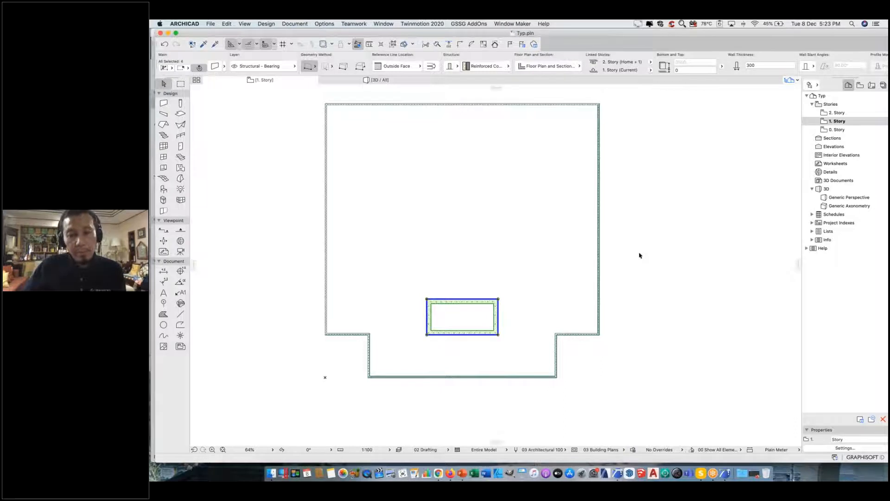
{"action": "left_click", "coordinate": [678, 257]}
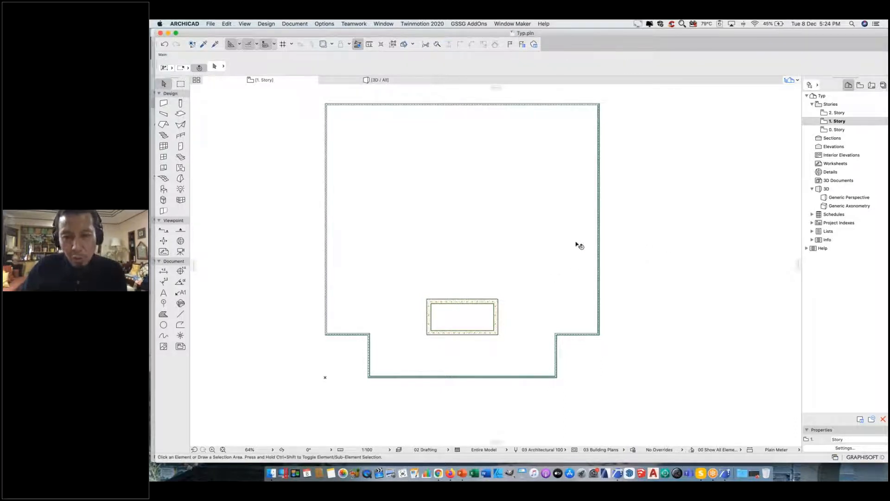
Place a horizontal guide line along the outer face of the short stepped-in wall and offset it 1000 into the floor.
{"action": "scroll", "coordinate": [584, 246], "scroll_direction": "up", "scroll_amount": 2}
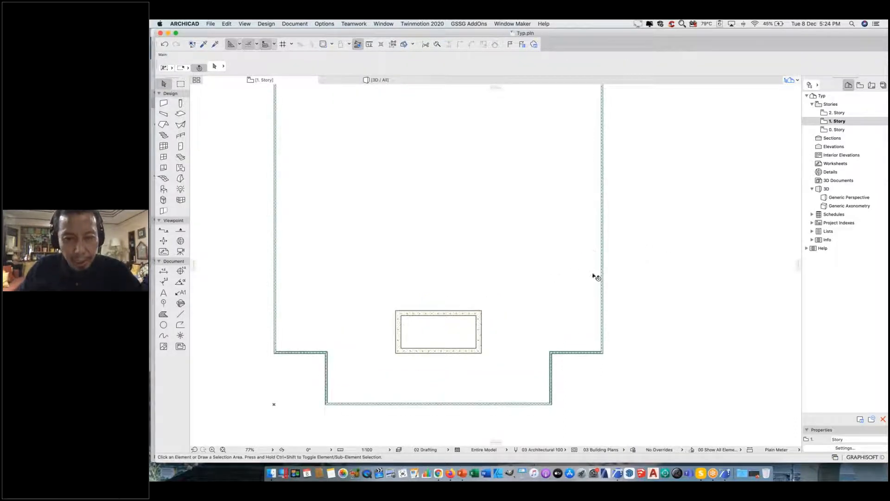
{"action": "middle_click_drag", "start_coordinate": [609, 326], "coordinate": [563, 298]}
{"action": "scroll", "coordinate": [563, 299], "scroll_direction": "up", "scroll_amount": 2}
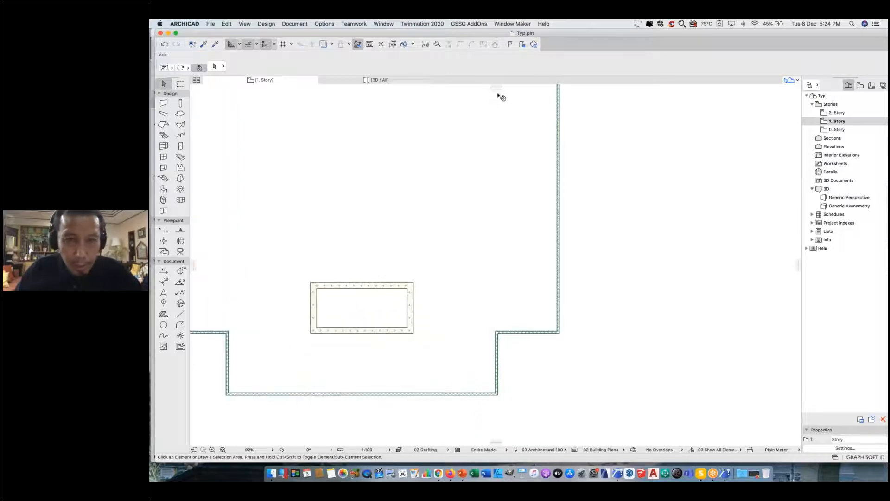
{"action": "left_click_drag", "start_coordinate": [495, 90], "coordinate": [554, 334]}
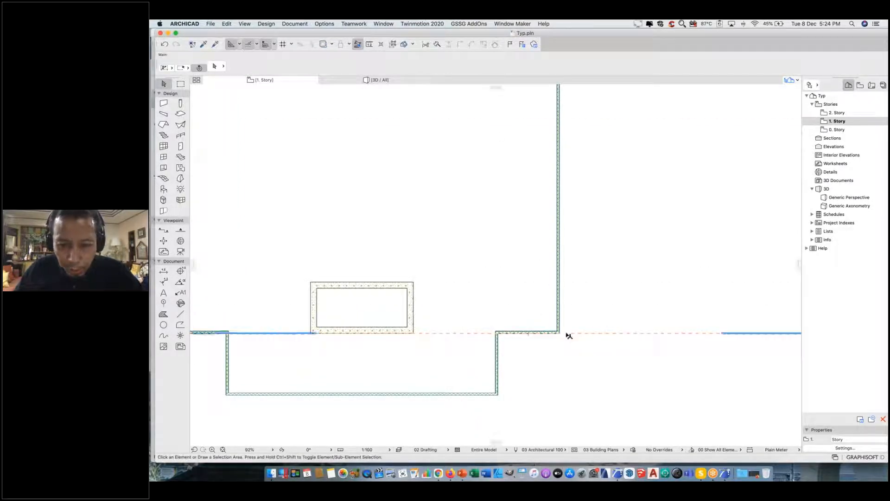
{"action": "key", "text": "super+a"}
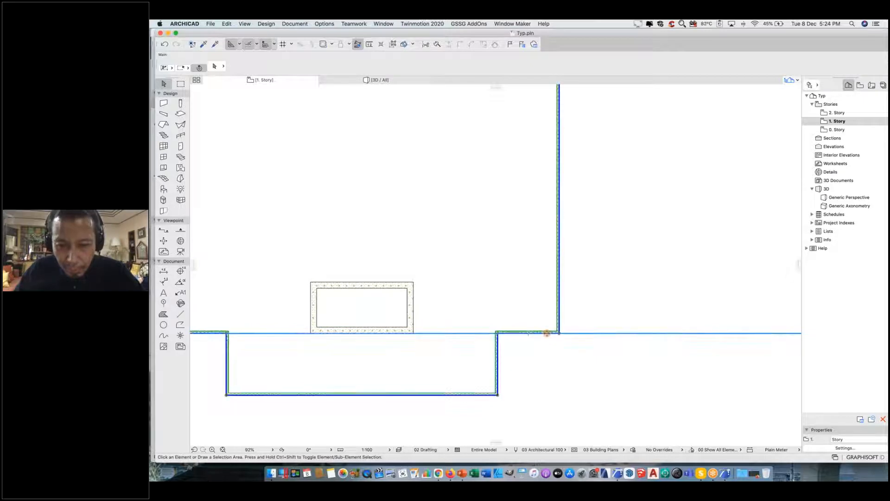
{"action": "left_click", "coordinate": [550, 333]}
{"action": "key", "text": "Escape"}
{"action": "key", "text": "Escape"}
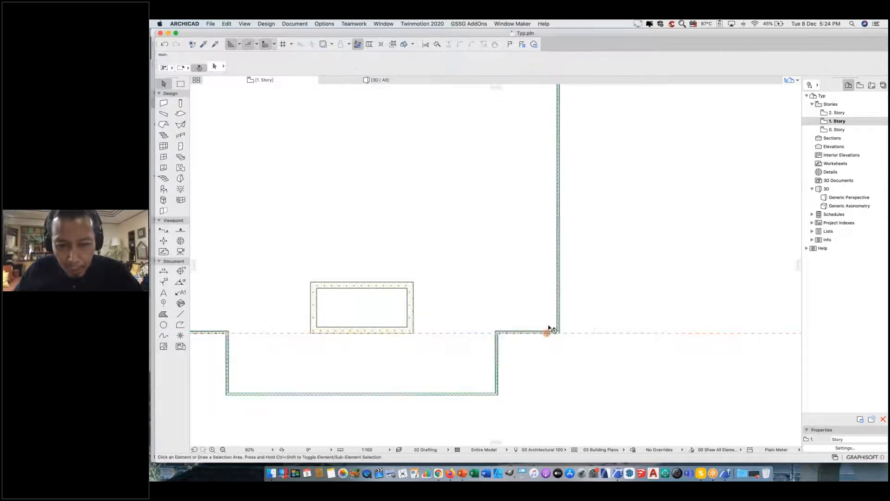
{"action": "left_click_drag", "start_coordinate": [547, 334], "coordinate": [548, 296]}
{"action": "type", "text": "1000"}
{"action": "key", "text": "Return"}
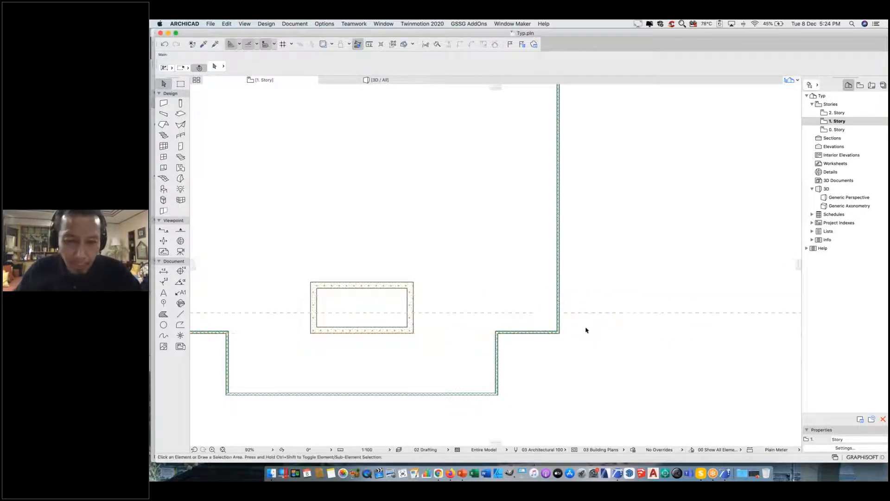
Set the Window tool's default sill anchor for Window 24 to Sill to Wall base.
{"action": "scroll", "coordinate": [586, 328], "scroll_direction": "up", "scroll_amount": 3}
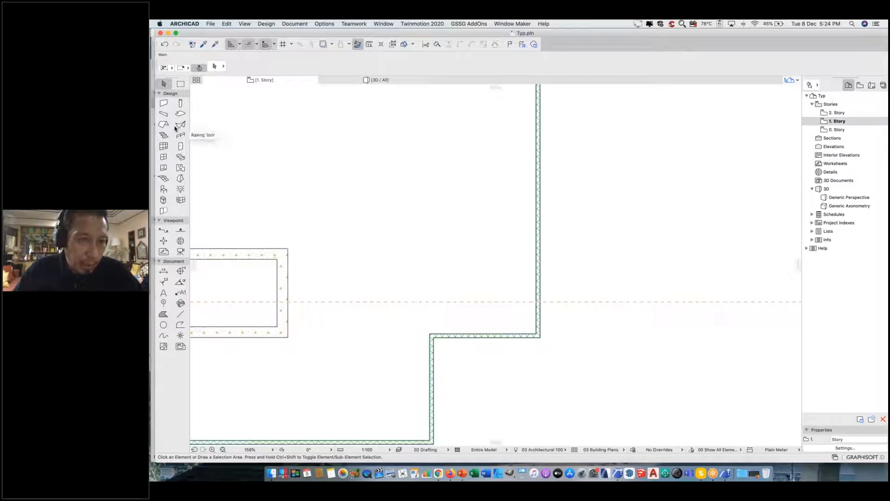
{"action": "left_click", "coordinate": [165, 157]}
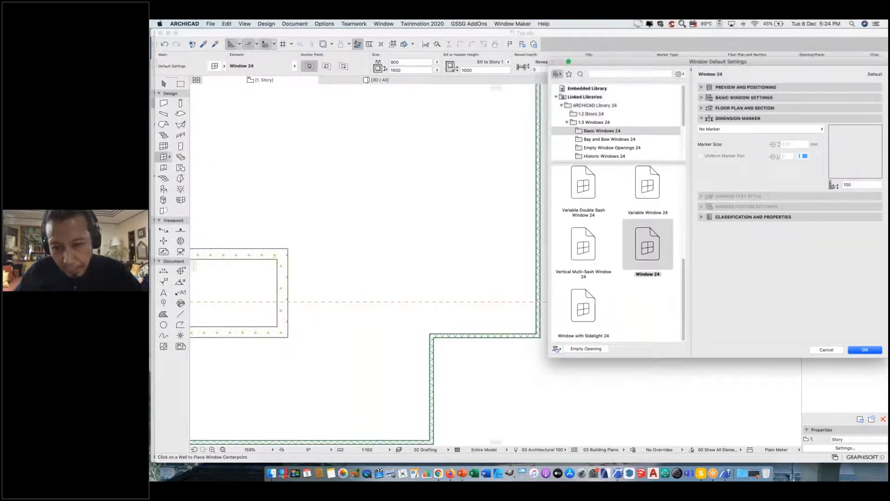
{"action": "left_click_drag", "start_coordinate": [744, 62], "coordinate": [686, 59]}
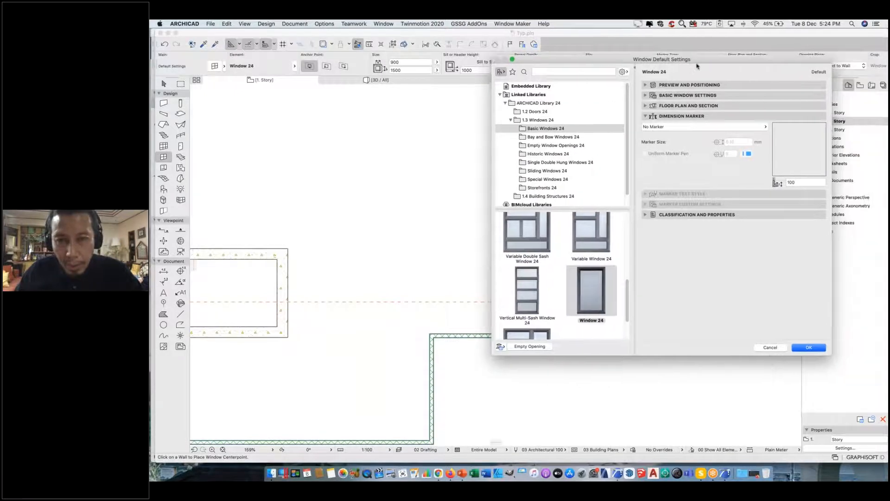
{"action": "left_click", "coordinate": [644, 84]}
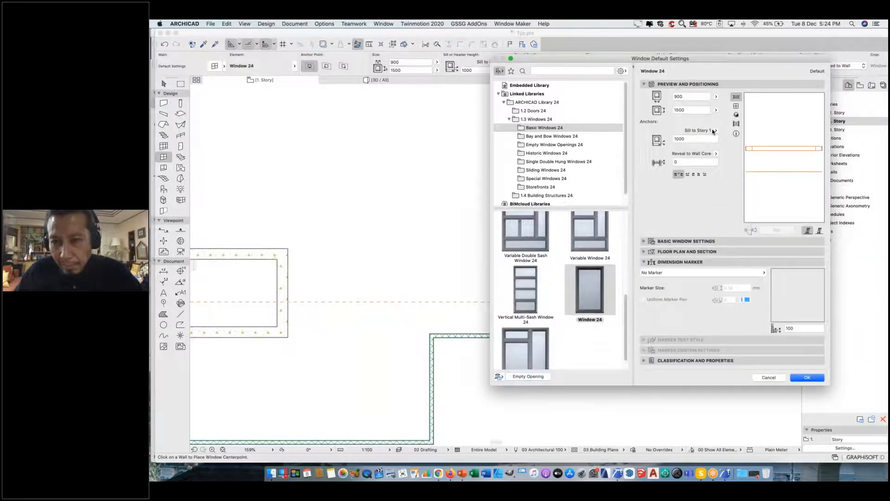
{"action": "left_click", "coordinate": [717, 131]}
{"action": "left_click", "coordinate": [744, 131]}
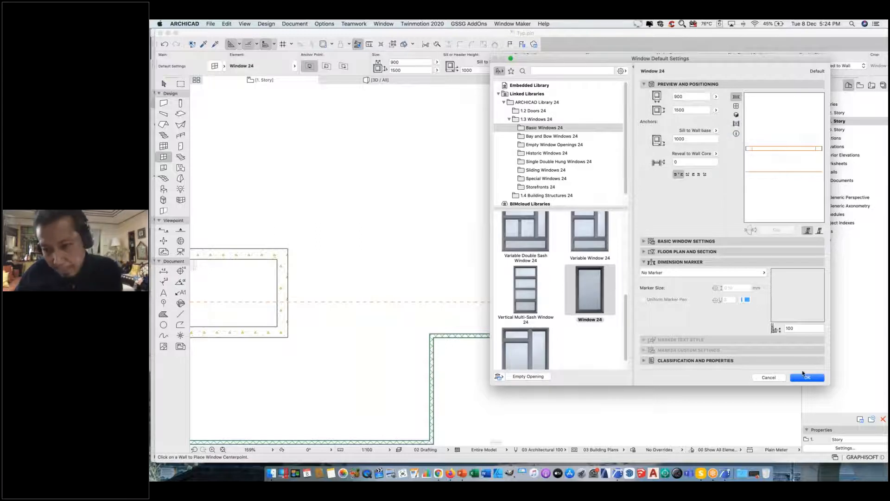
{"action": "left_click", "coordinate": [805, 378]}
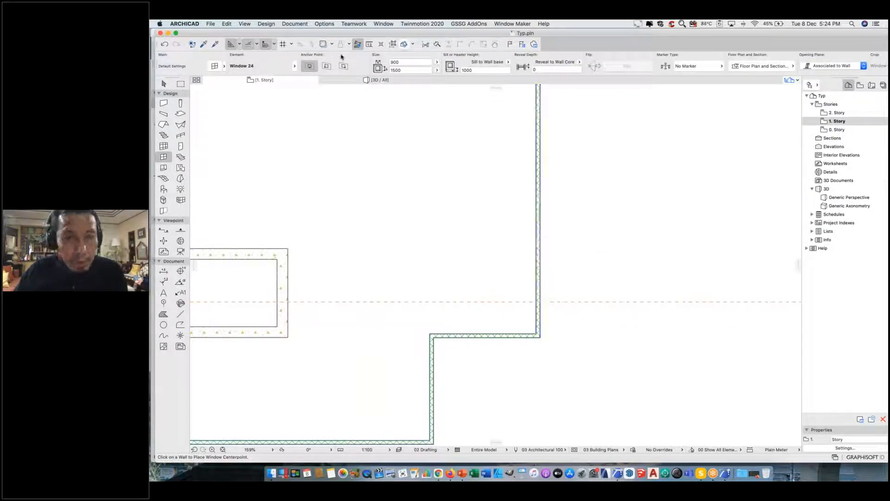
Place a corner-anchored Window 24 in the right side wall, starting at the guide line and extending toward the rear.
{"action": "left_click", "coordinate": [327, 66]}
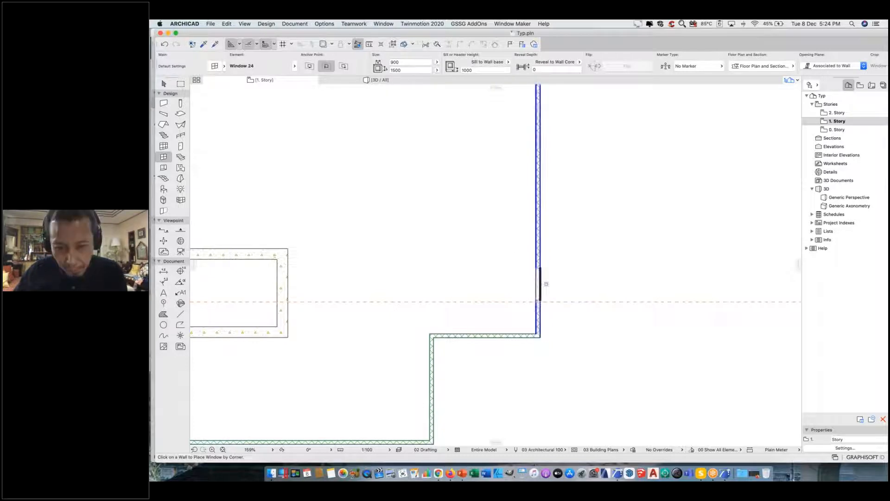
{"action": "left_click", "coordinate": [521, 302]}
{"action": "left_click", "coordinate": [574, 262]}
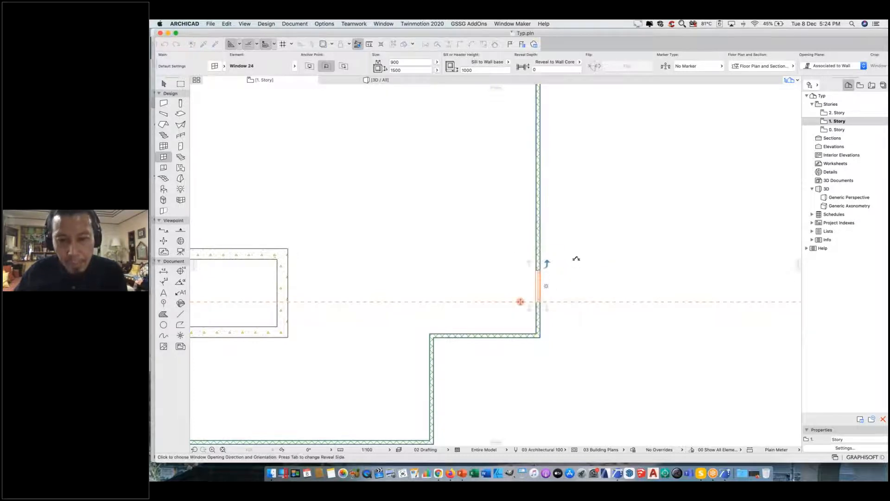
{"action": "left_click", "coordinate": [584, 245]}
{"action": "scroll", "coordinate": [552, 305], "scroll_direction": "down", "scroll_amount": 5}
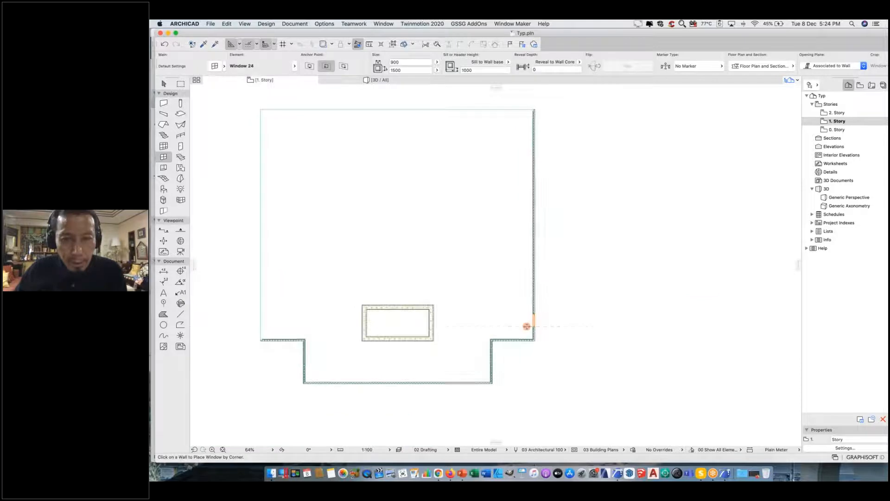
Place a horizontal guide line 1000 inside the rear wall's outer face.
{"action": "left_click", "coordinate": [163, 84]}
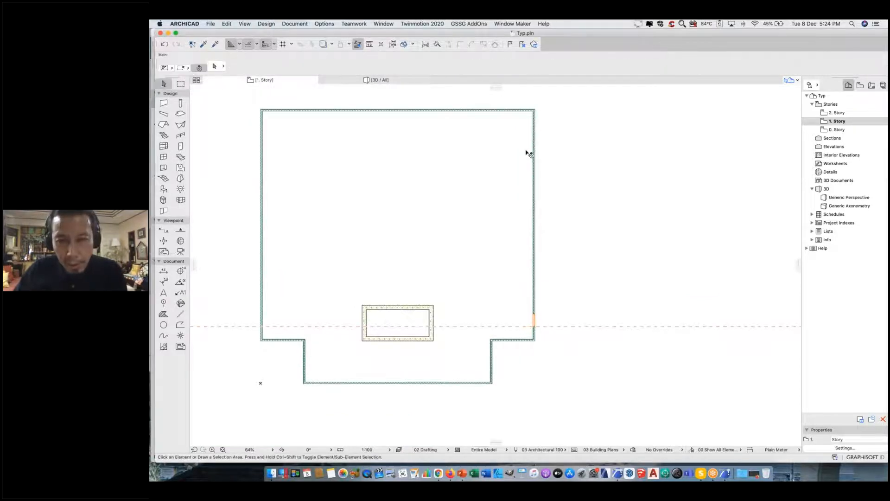
{"action": "left_click_drag", "start_coordinate": [496, 89], "coordinate": [495, 132]}
{"action": "type", "text": "1000"}
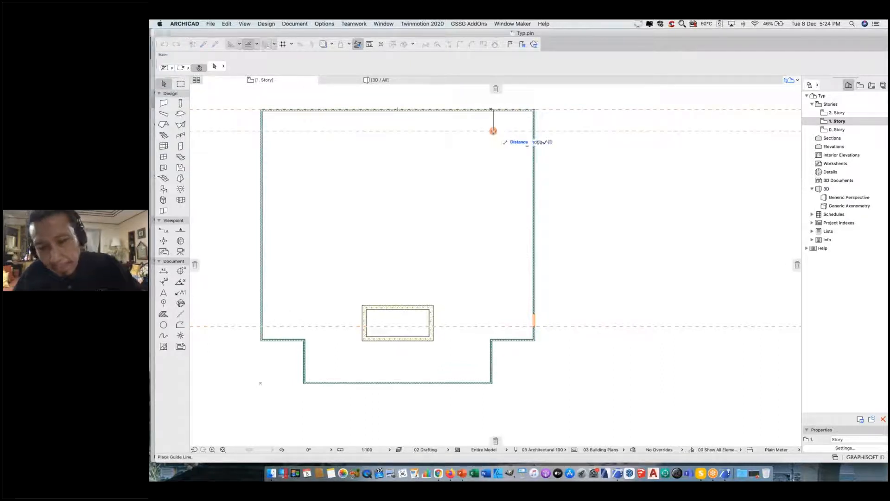
{"action": "key", "text": "Return"}
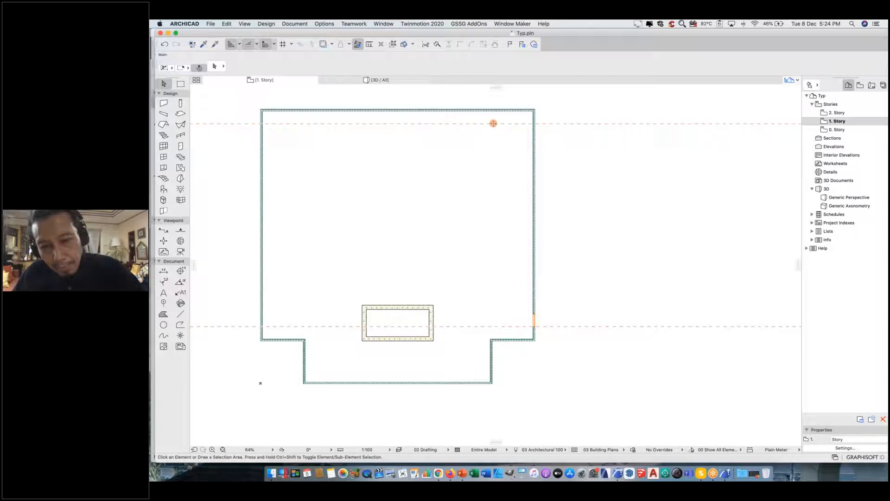
Multiply the Window 24 along the right side wall as five copies, using Drag with Distribute up to the rear guide line.
{"action": "left_click", "coordinate": [535, 321]}
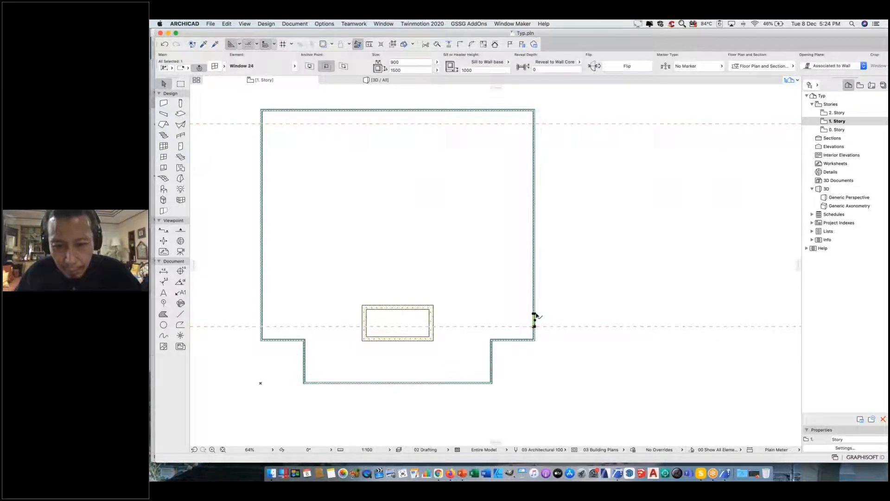
{"action": "left_click", "coordinate": [535, 314]}
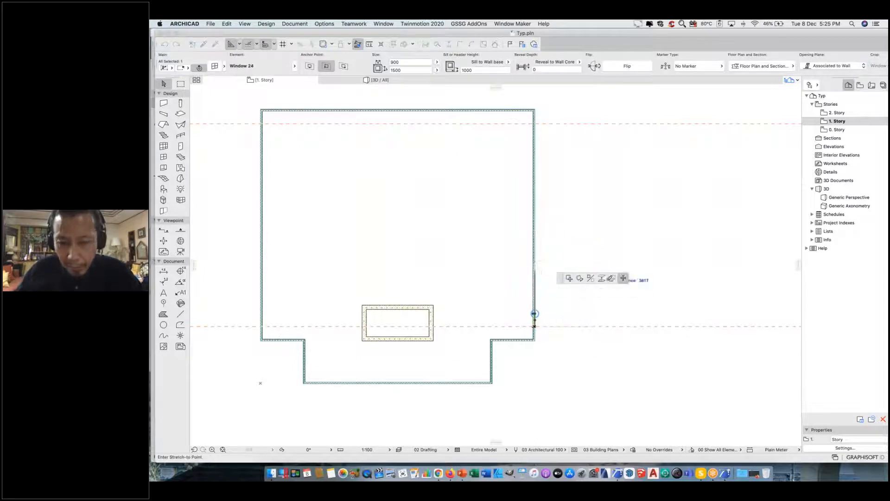
{"action": "left_click", "coordinate": [612, 277]}
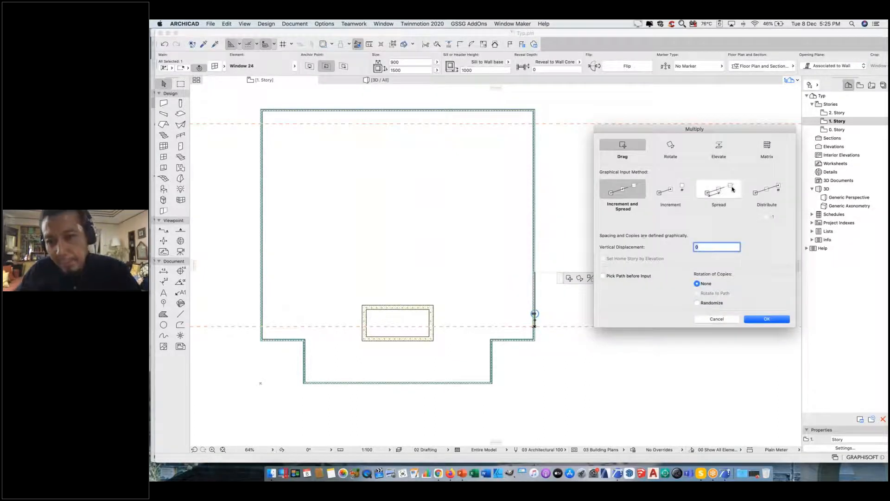
{"action": "left_click", "coordinate": [760, 192]}
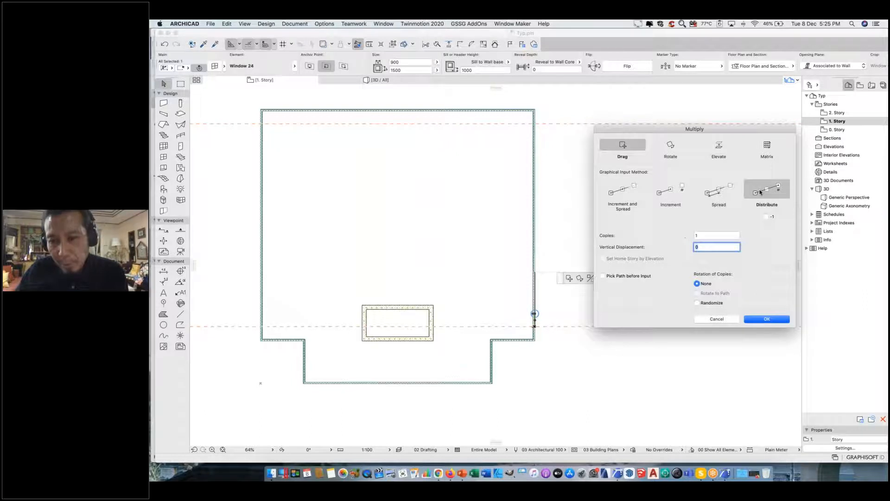
{"action": "left_click", "coordinate": [706, 236]}
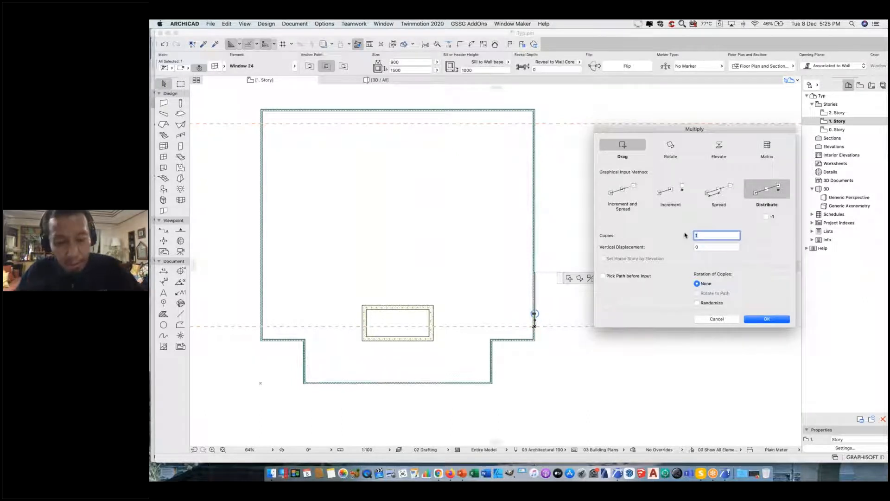
{"action": "left_click", "coordinate": [757, 320]}
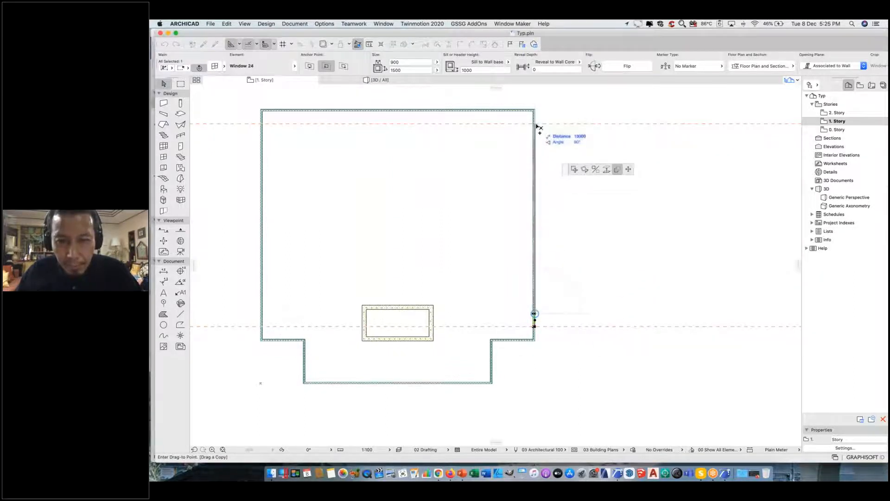
{"action": "left_click", "coordinate": [535, 124]}
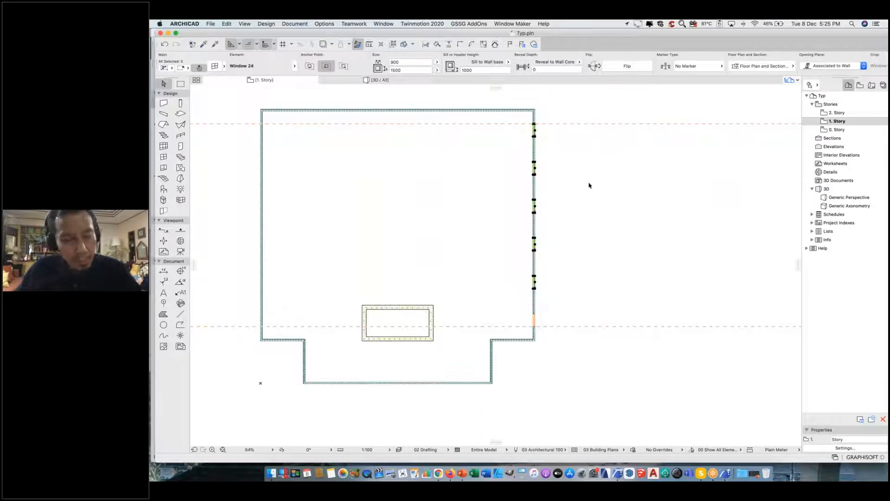
{"action": "scroll", "coordinate": [545, 258], "scroll_direction": "up", "scroll_amount": 2}
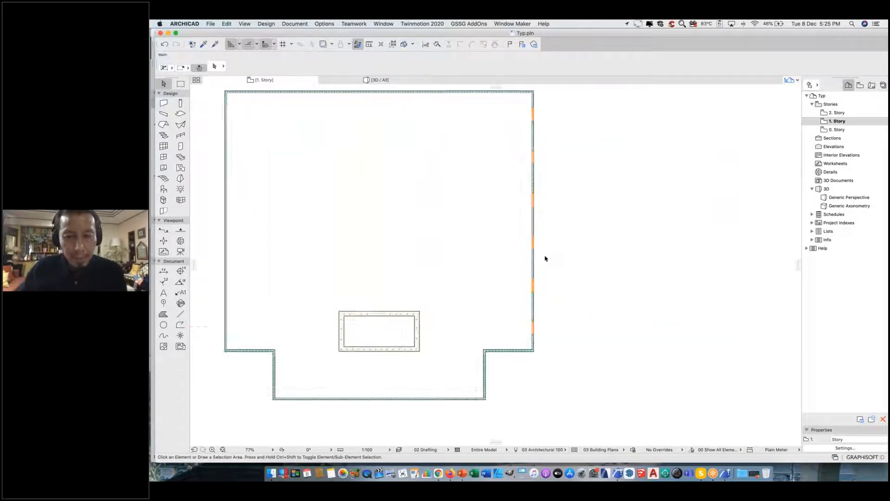
{"action": "scroll", "coordinate": [545, 259], "scroll_direction": "down", "scroll_amount": 2}
{"action": "middle_click_drag", "start_coordinate": [511, 351], "coordinate": [507, 362]}
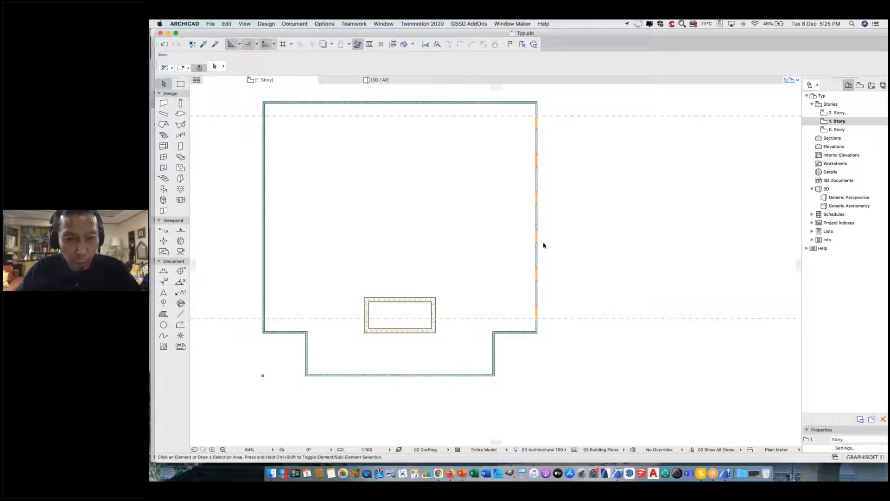
{"action": "middle_click_drag", "start_coordinate": [379, 123], "coordinate": [379, 133]}
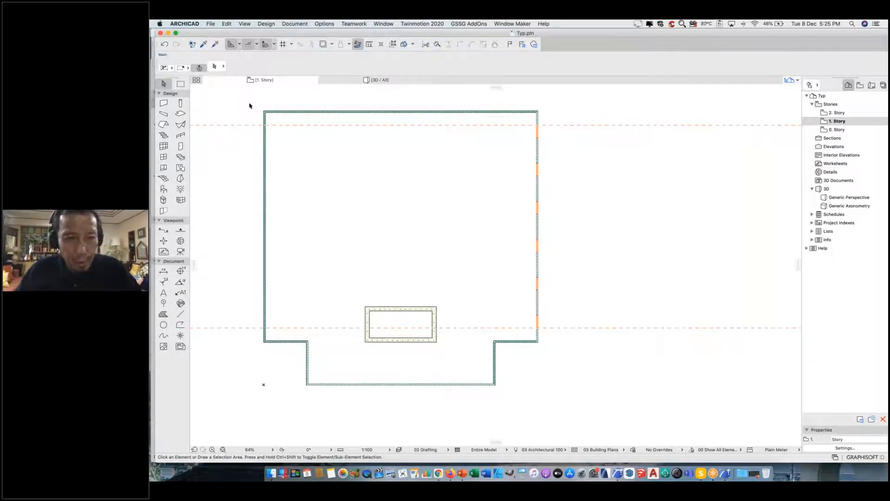
{"action": "left_click_drag", "start_coordinate": [248, 102], "coordinate": [590, 427]}
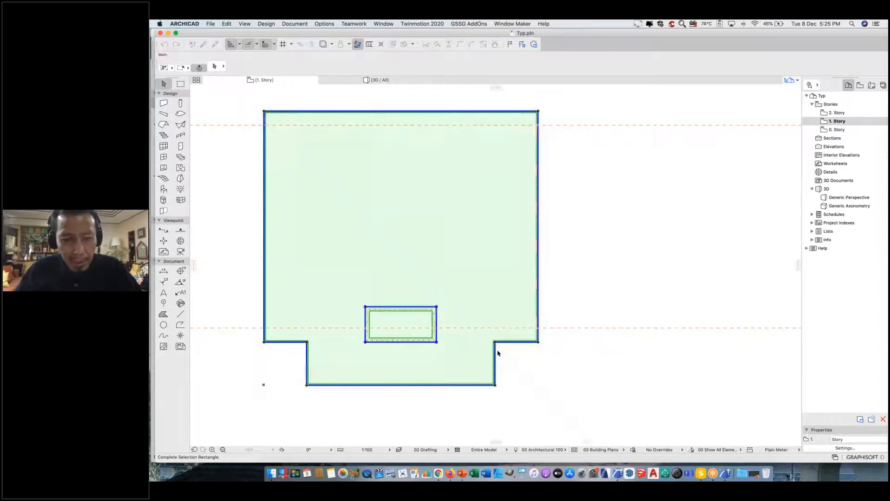
{"action": "left_click", "coordinate": [211, 24]}
{"action": "mouse_move", "coordinate": [259, 135]}
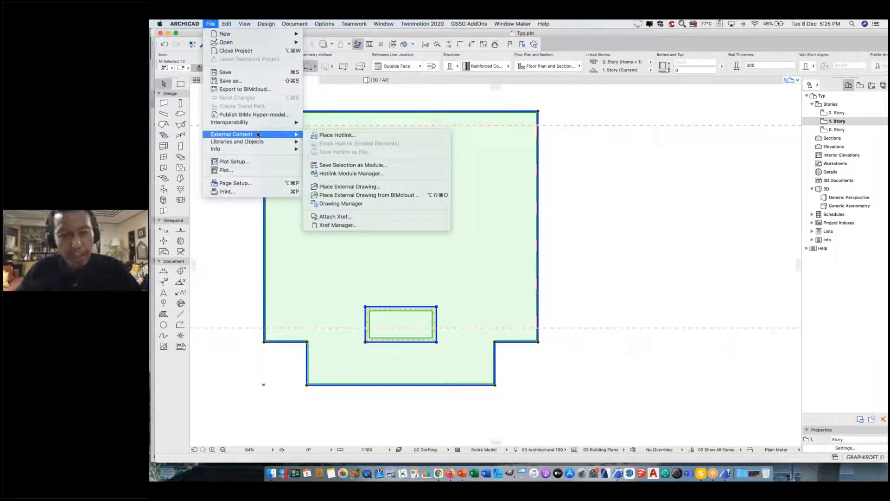
{"action": "key", "text": "Escape"}
{"action": "key", "text": "Escape"}
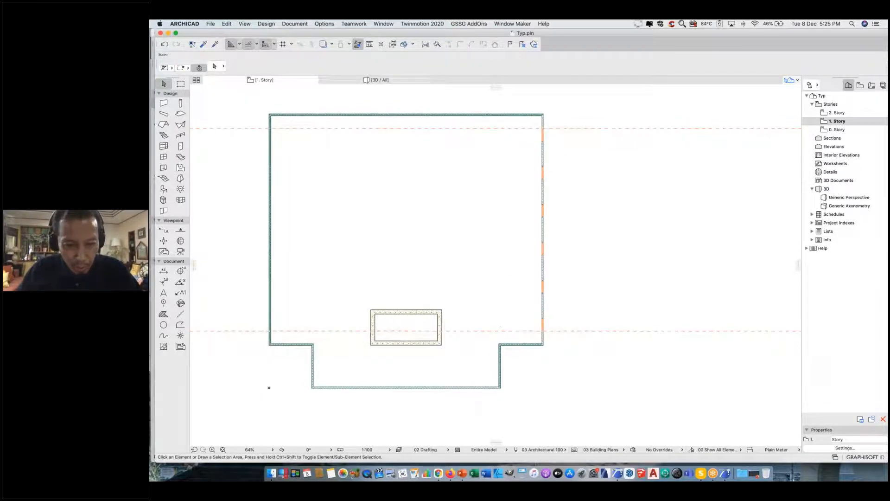
Delete the three walls enclosing the projecting front bay.
{"action": "scroll", "coordinate": [438, 403], "scroll_direction": "up", "scroll_amount": 5}
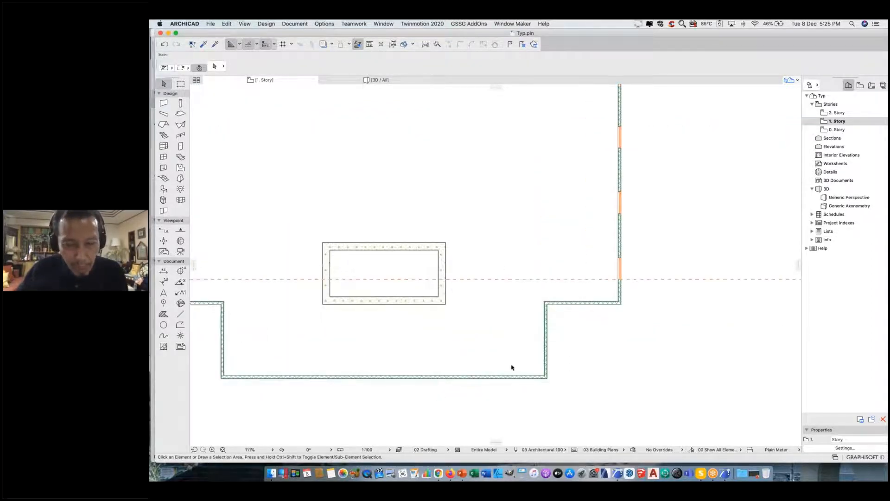
{"action": "scroll", "coordinate": [557, 349], "scroll_direction": "left", "scroll_amount": 5}
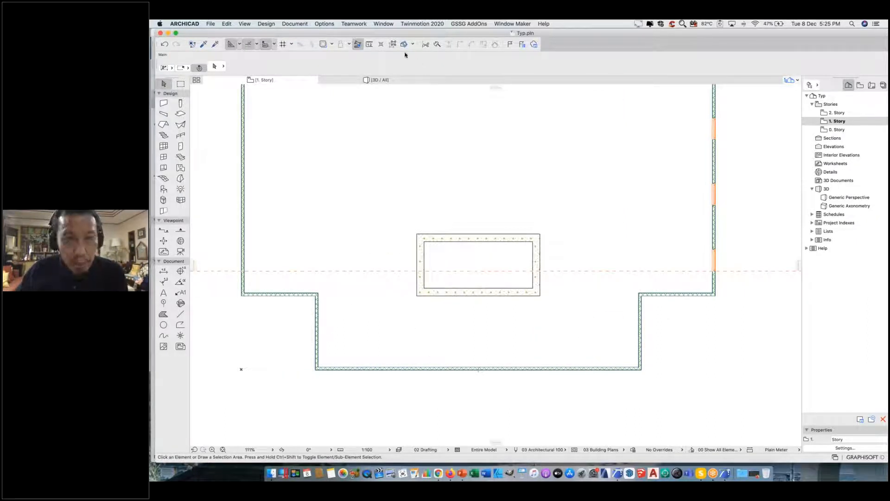
{"action": "left_click", "coordinate": [317, 322]}
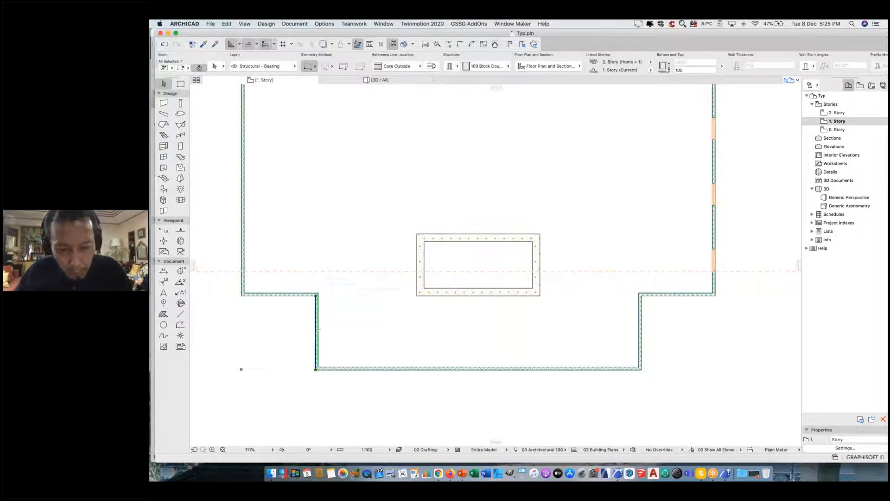
{"action": "left_click", "coordinate": [481, 369], "text": "shift"}
{"action": "left_click", "coordinate": [640, 329], "text": "shift"}
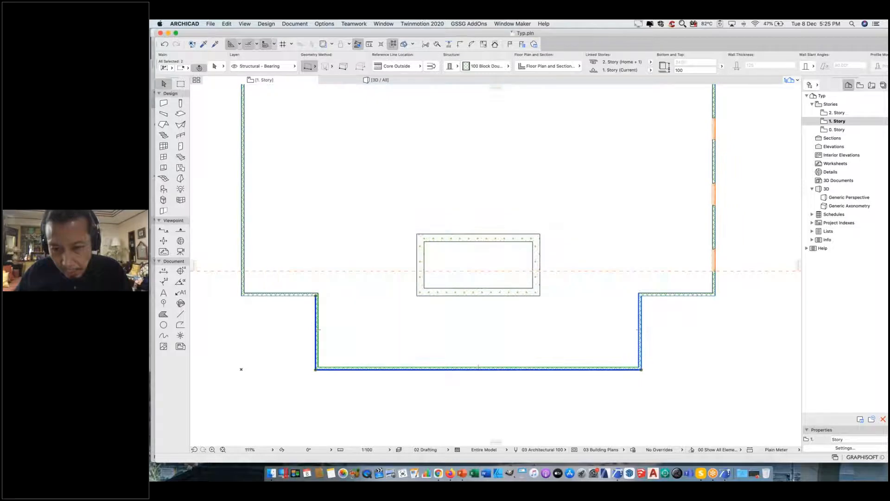
{"action": "key", "text": "Delete"}
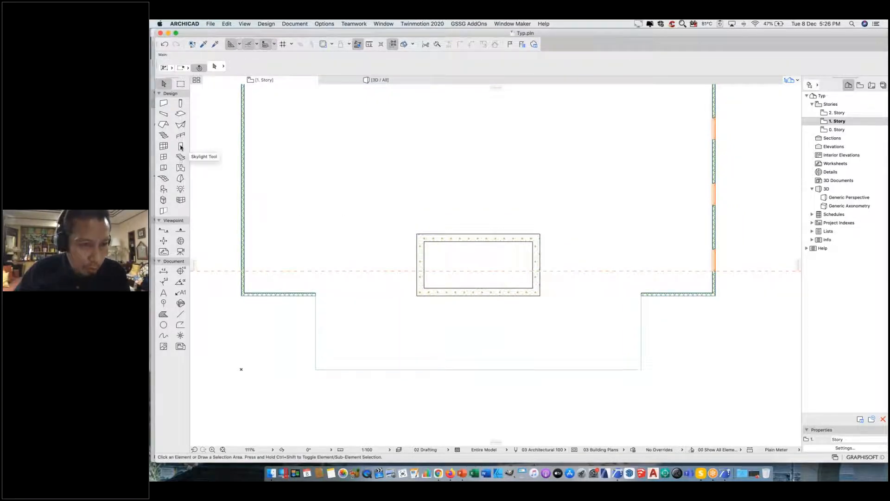
Set the default curtain wall height to 3300 and its reference line offset to panel center to 0.
{"action": "left_click", "coordinate": [164, 146]}
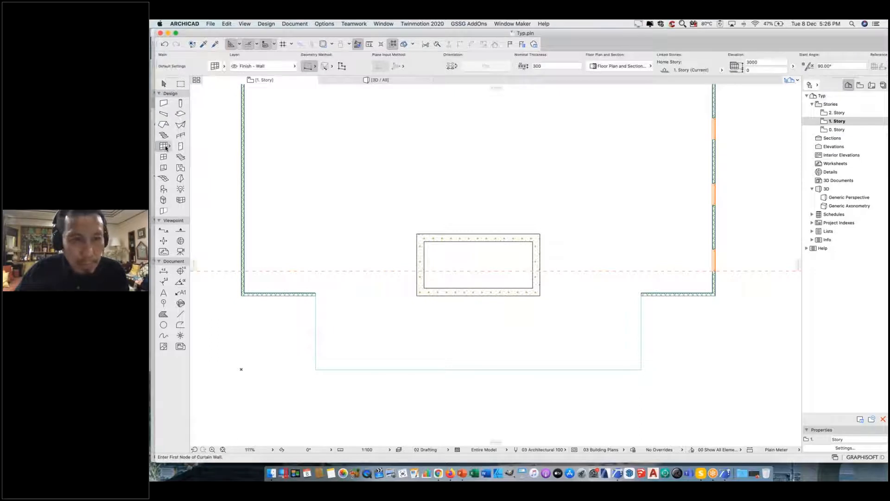
{"action": "double_click", "coordinate": [164, 147]}
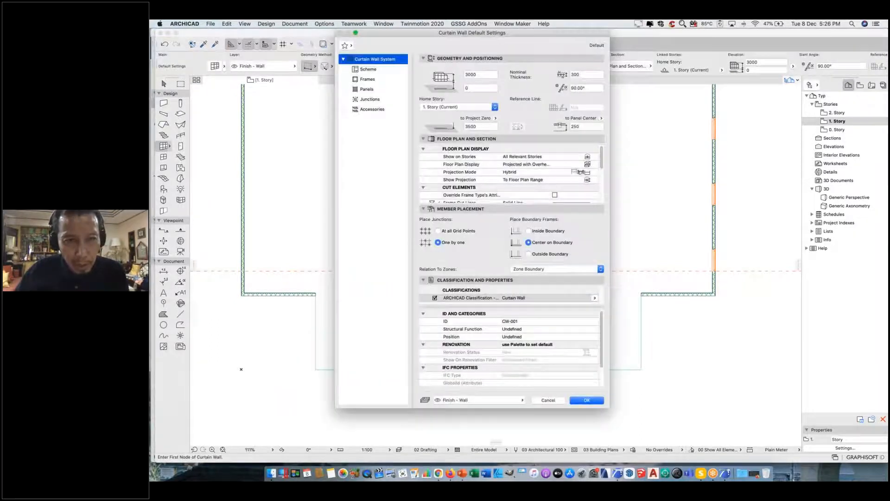
{"action": "left_click", "coordinate": [478, 73]}
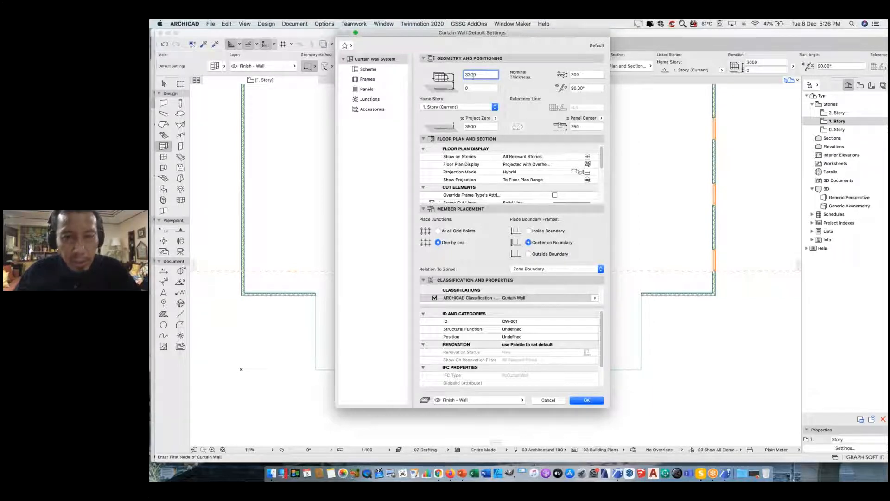
{"action": "double_click", "coordinate": [588, 126]}
{"action": "type", "text": "0"}
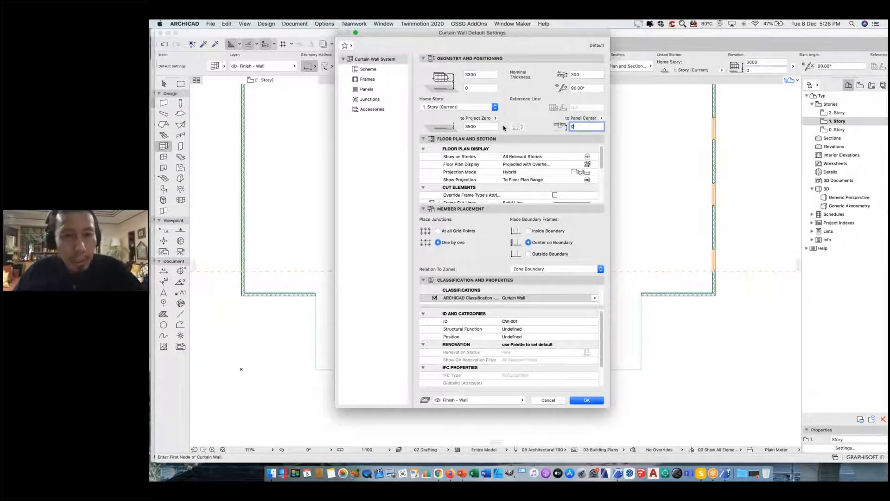
Remove the 300 wide column from the default curtain wall scheme and set the remaining 900 column to Best Division.
{"action": "left_click", "coordinate": [369, 69]}
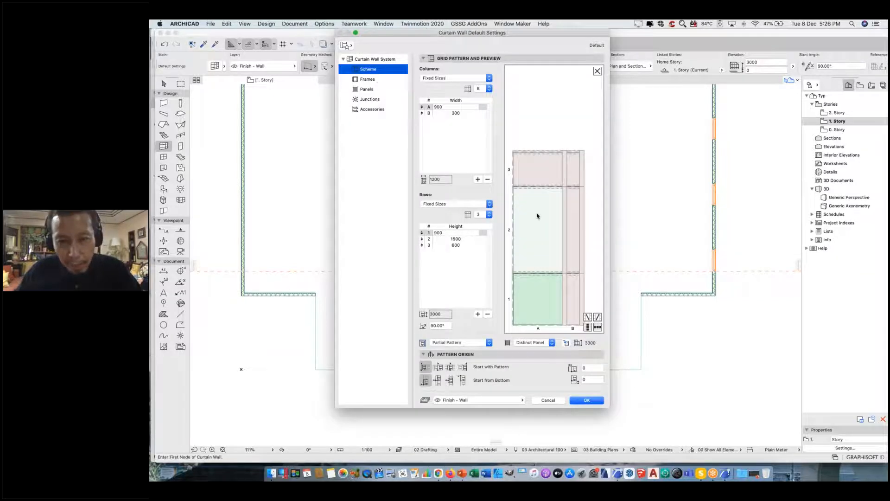
{"action": "left_click", "coordinate": [478, 114]}
{"action": "left_click", "coordinate": [488, 180]}
{"action": "left_click", "coordinate": [463, 78]}
{"action": "left_click", "coordinate": [466, 85]}
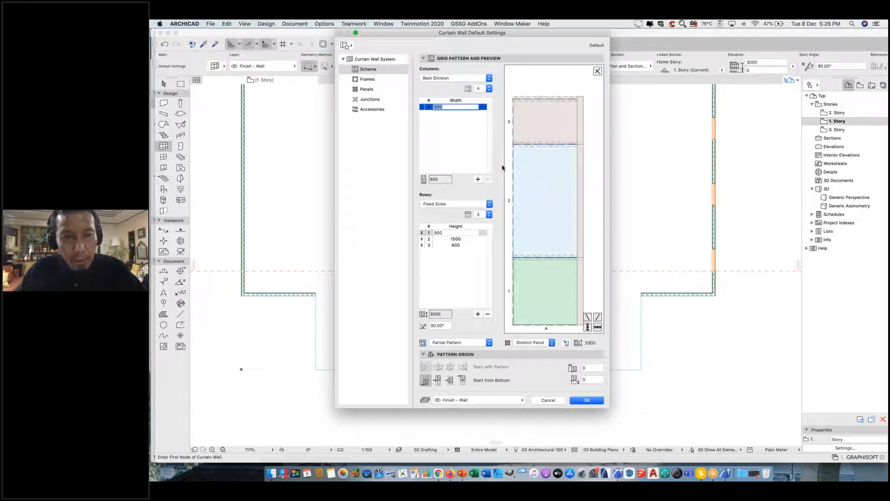
{"action": "left_click", "coordinate": [381, 80]}
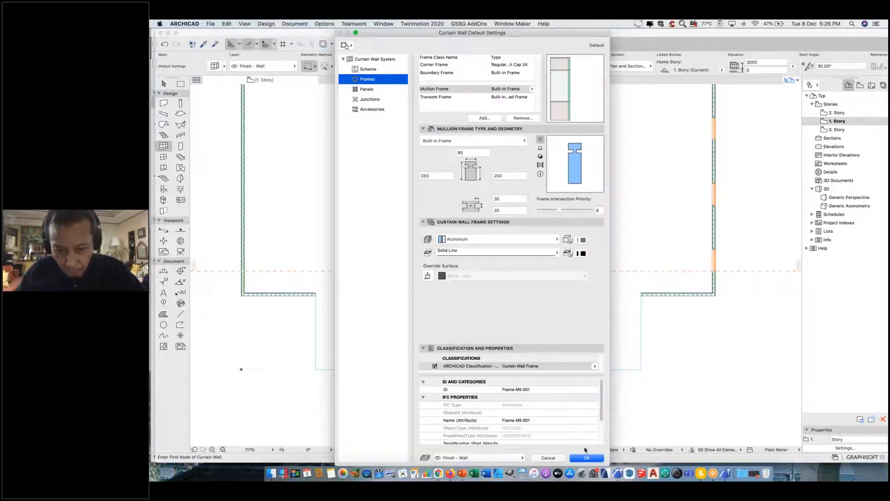
{"action": "left_click", "coordinate": [586, 458]}
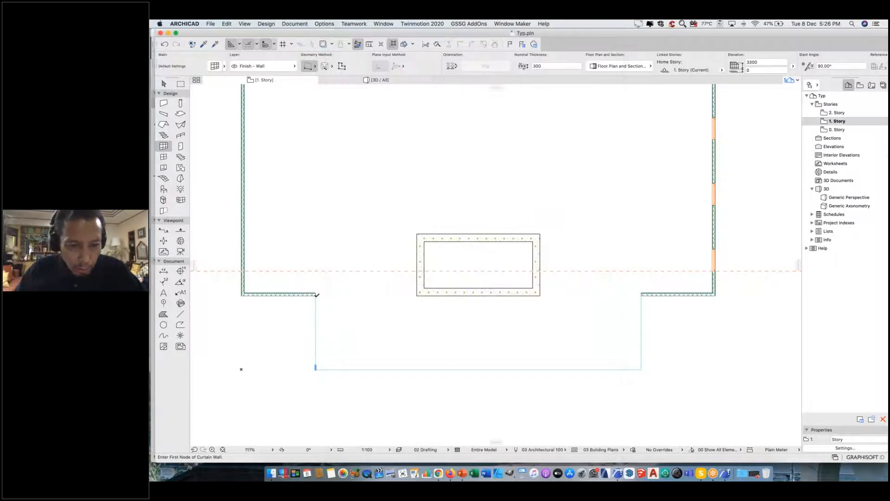
Draw a chained curtain wall along the slab edge around the three open sides of the projecting front bay.
{"action": "left_click", "coordinate": [316, 295]}
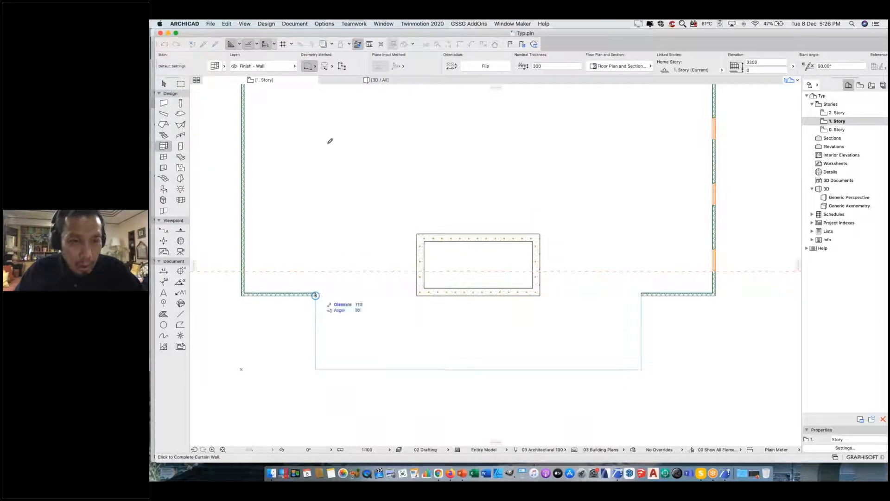
{"action": "left_click", "coordinate": [315, 68]}
{"action": "left_click", "coordinate": [338, 72]}
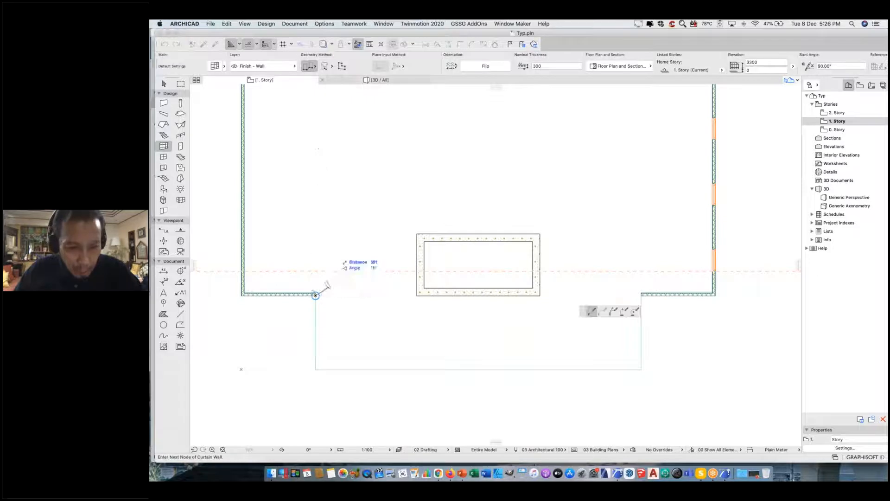
{"action": "left_click", "coordinate": [316, 369]}
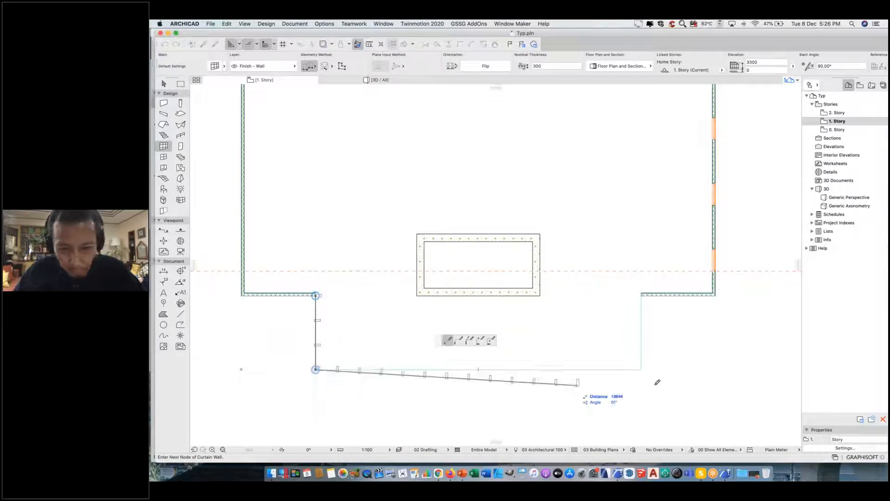
{"action": "left_click", "coordinate": [641, 370]}
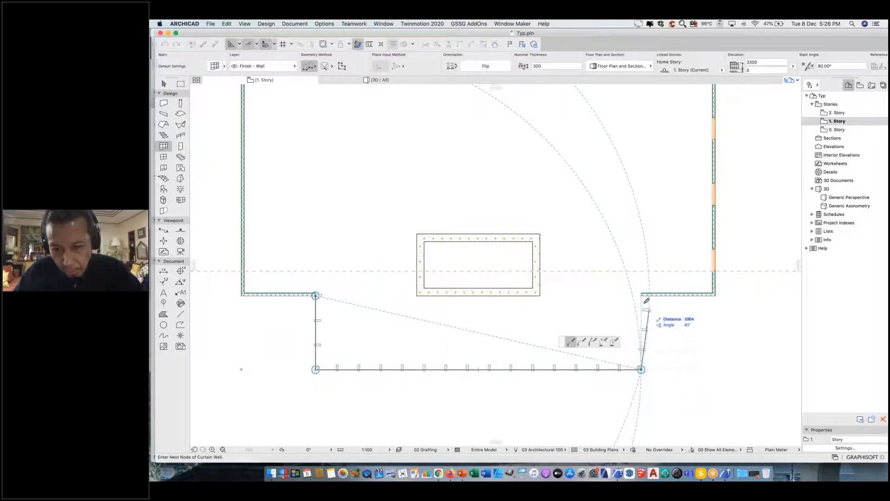
{"action": "left_click", "coordinate": [642, 296]}
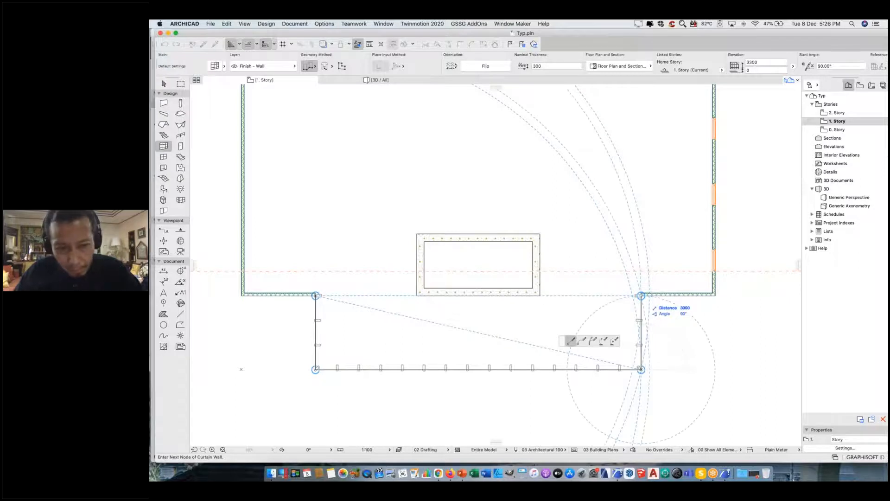
{"action": "left_click", "coordinate": [641, 295]}
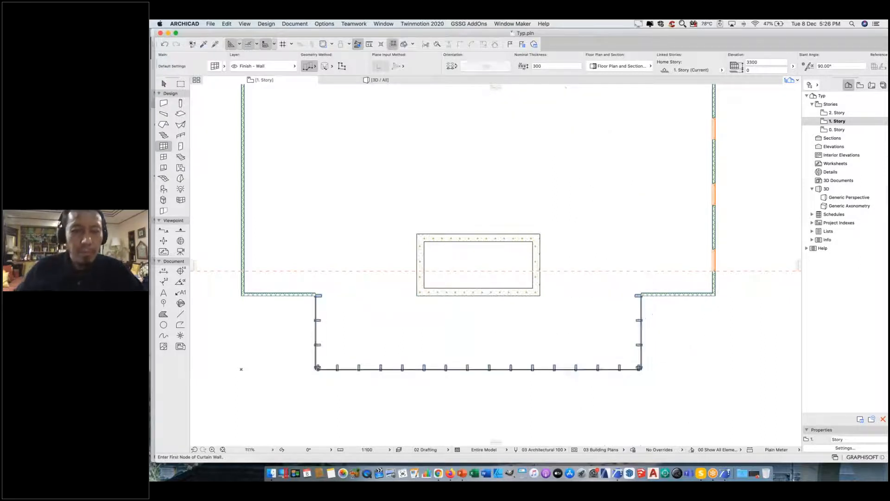
{"action": "left_click", "coordinate": [164, 84]}
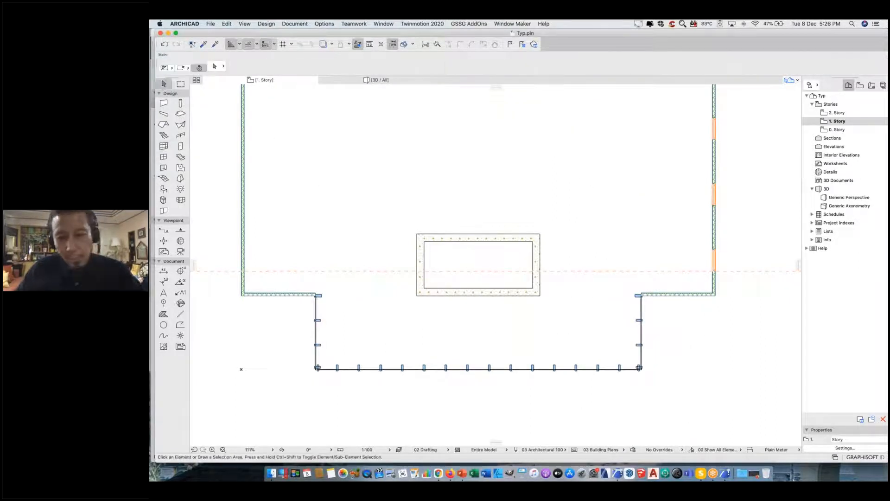
Delete the windowless left side wall of the floor plan.
{"action": "scroll", "coordinate": [497, 364], "scroll_direction": "up", "scroll_amount": 3}
{"action": "scroll", "coordinate": [333, 369], "scroll_direction": "up", "scroll_amount": 1}
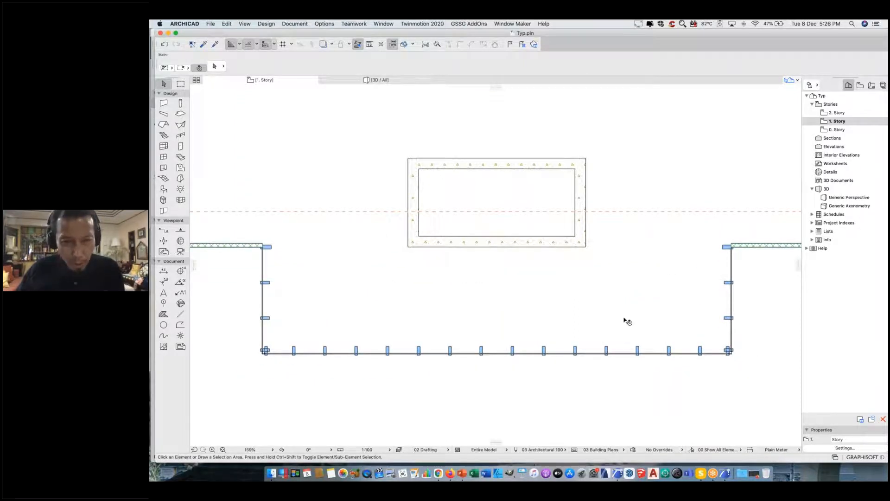
{"action": "scroll", "coordinate": [600, 314], "scroll_direction": "down", "scroll_amount": 4}
{"action": "scroll", "coordinate": [560, 346], "scroll_direction": "down", "scroll_amount": 3}
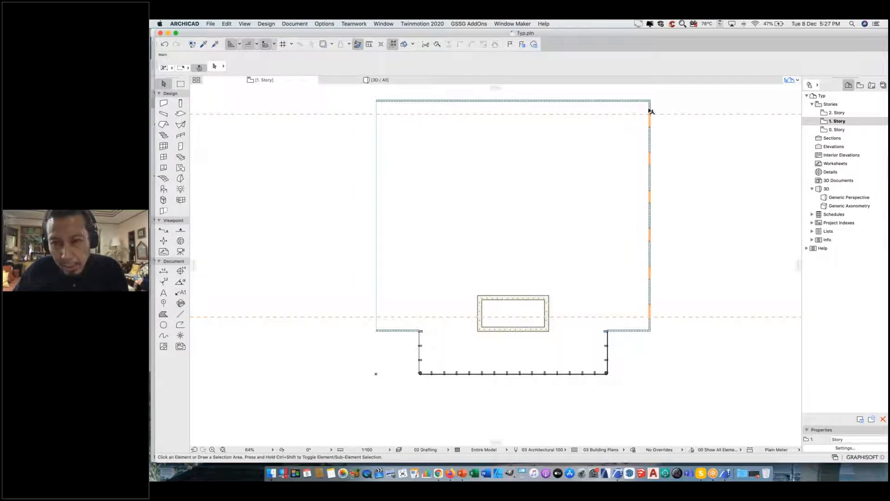
Mirror a copy of the windowed right side wall to the open left side, about a vertical axis through the back wall's midpoint.
{"action": "left_click", "coordinate": [650, 191]}
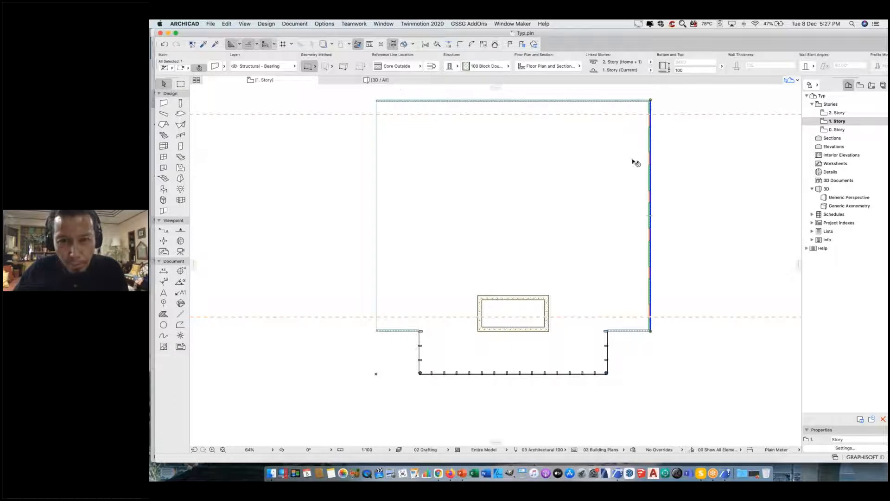
{"action": "left_click", "coordinate": [650, 180]}
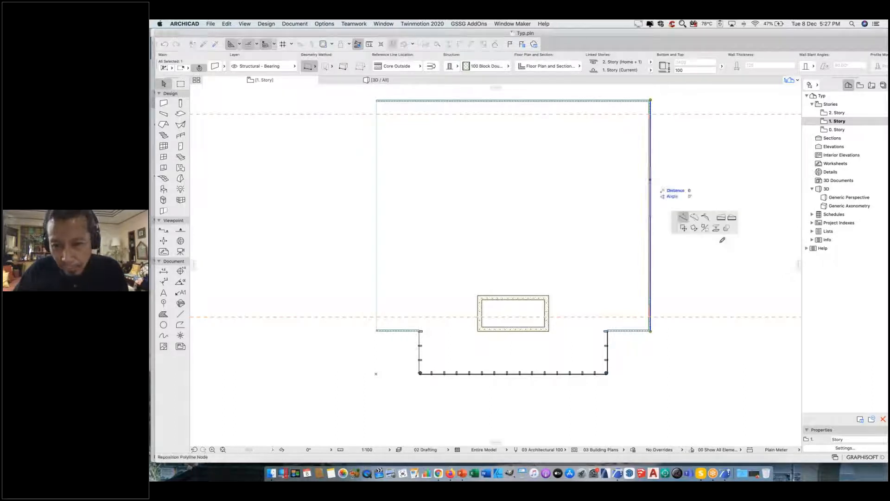
{"action": "left_click", "coordinate": [705, 228]}
{"action": "left_click", "coordinate": [512, 101]}
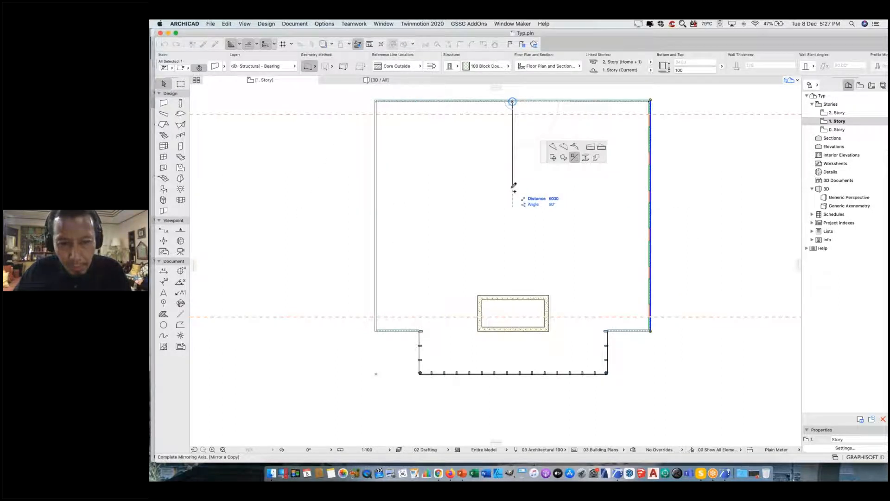
{"action": "left_click", "coordinate": [514, 185]}
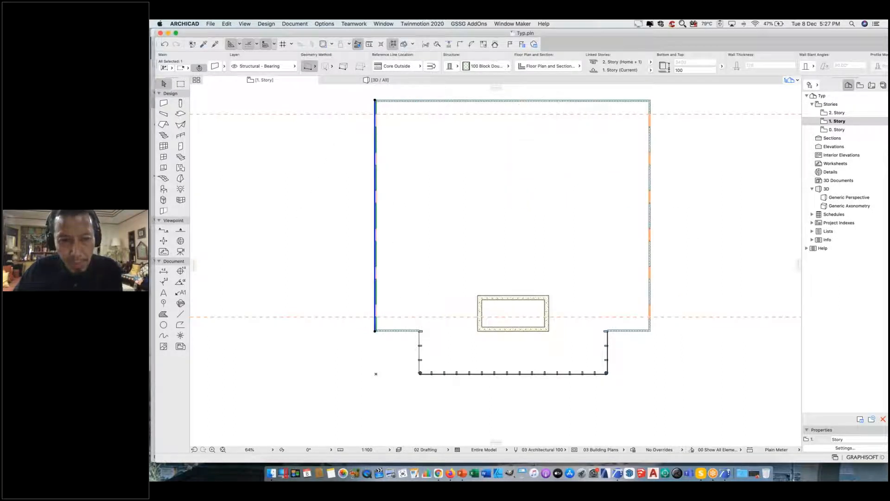
{"action": "left_click", "coordinate": [691, 222]}
Remove all guide lines from the floor plan.
{"action": "middle_click_drag", "start_coordinate": [666, 231], "coordinate": [649, 240]}
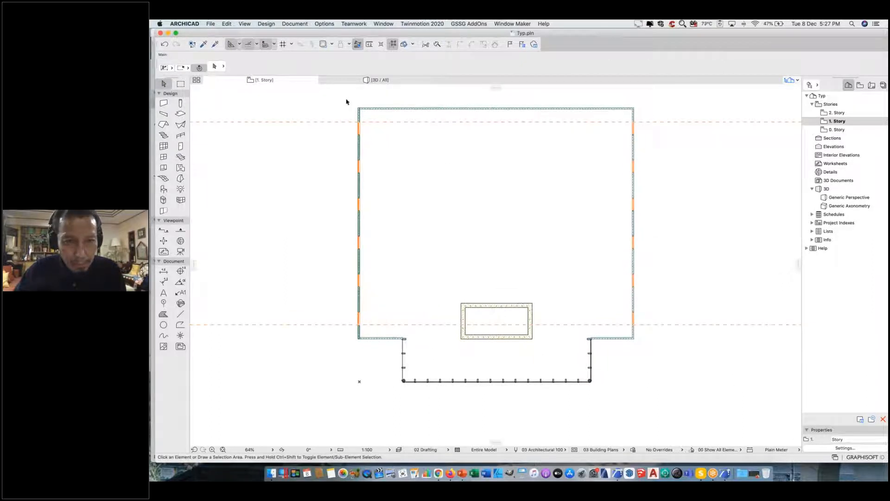
{"action": "left_click", "coordinate": [497, 91]}
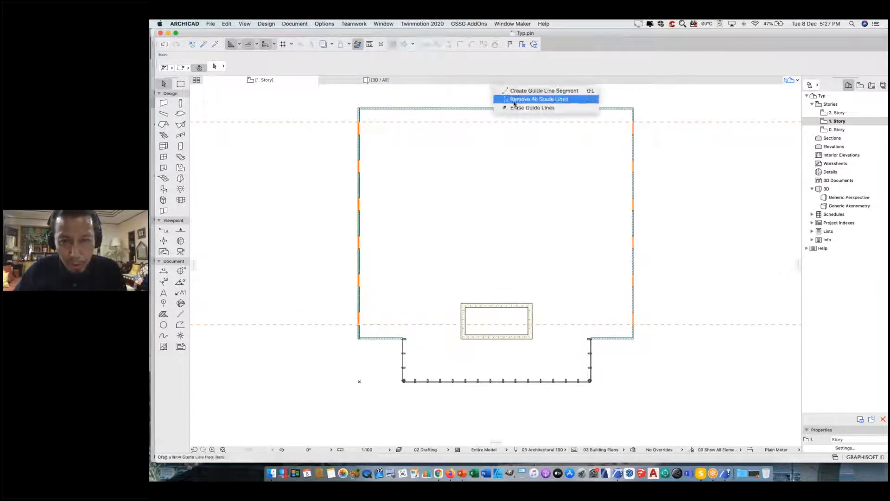
{"action": "left_click", "coordinate": [343, 105]}
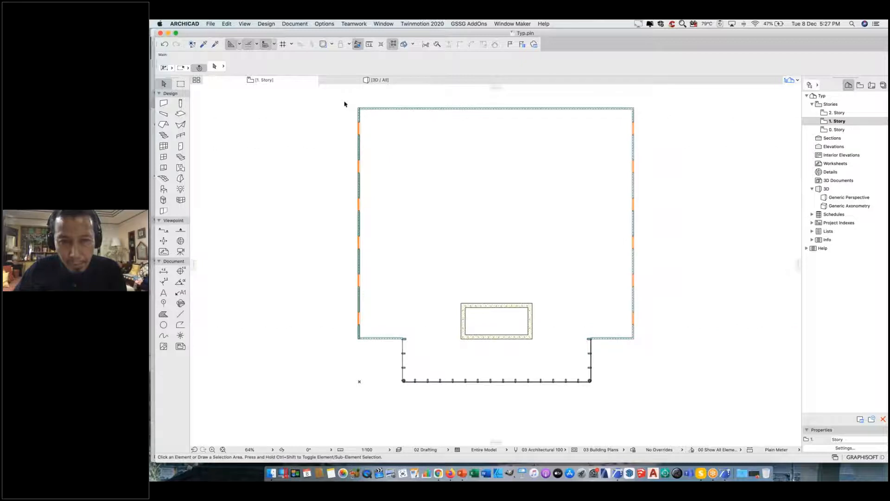
Select all elements of the floor plan and save the selection as module file Typ, replacing the existing Typ.mod.
{"action": "left_click_drag", "start_coordinate": [344, 104], "coordinate": [676, 412]}
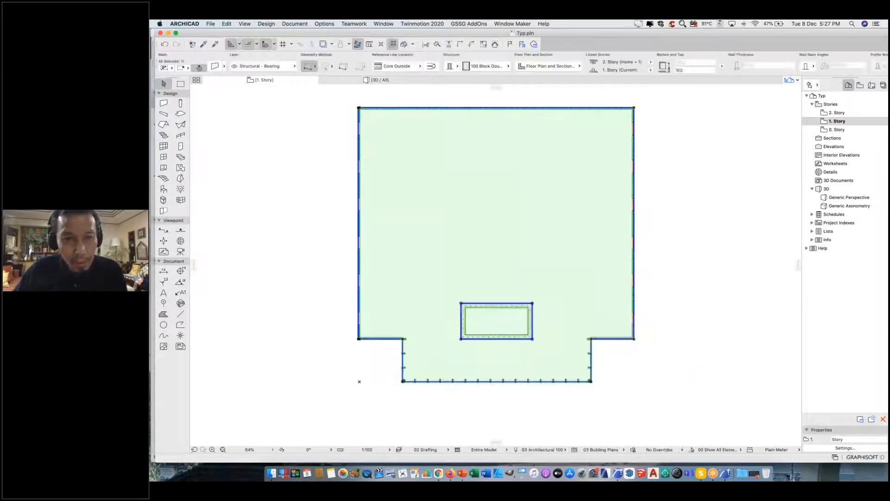
{"action": "left_click", "coordinate": [211, 23]}
{"action": "mouse_move", "coordinate": [238, 135]}
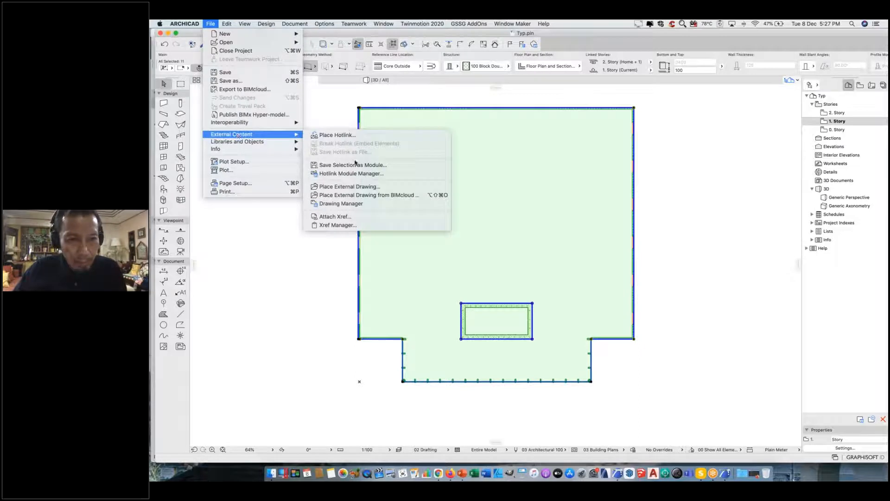
{"action": "left_click", "coordinate": [585, 225]}
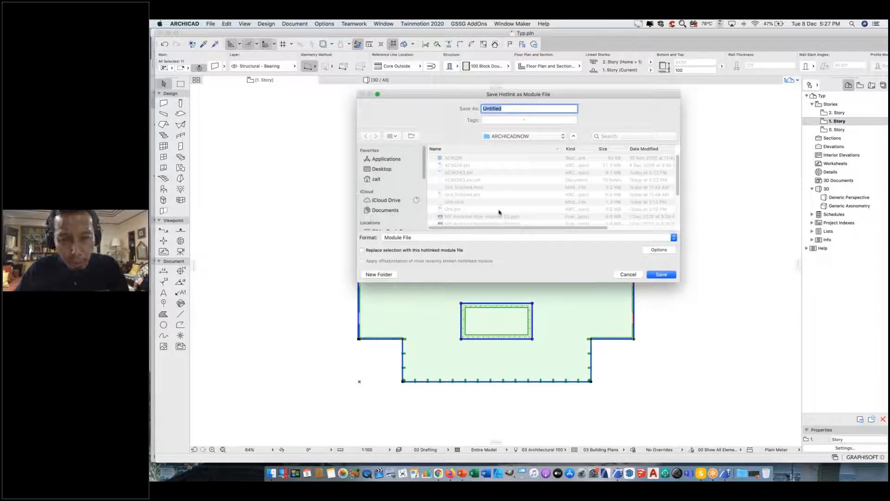
{"action": "type", "text": "Typ"}
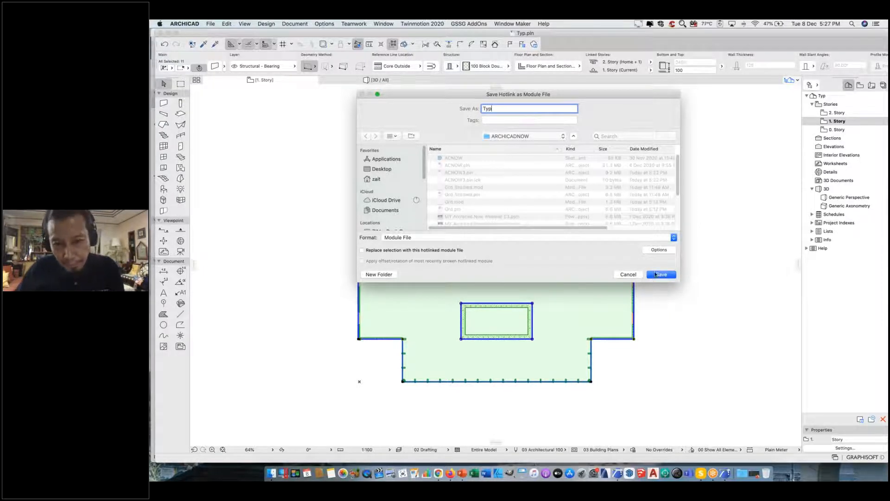
{"action": "left_click", "coordinate": [662, 274]}
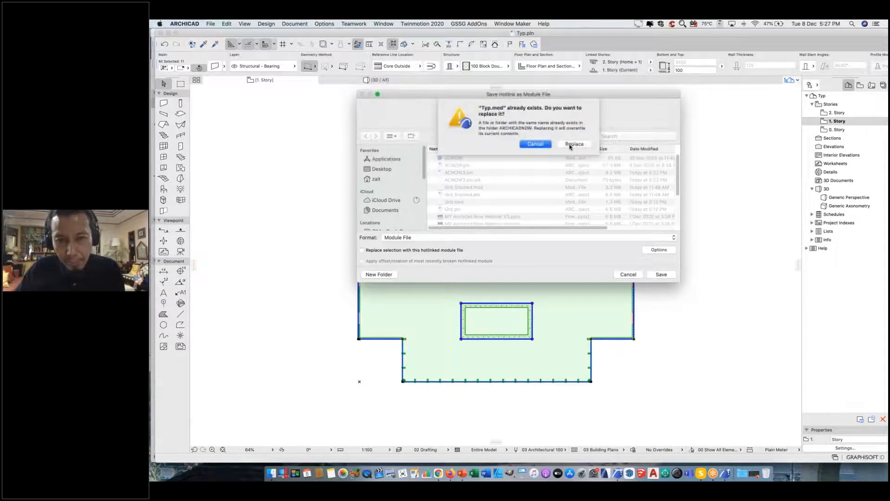
{"action": "left_click", "coordinate": [575, 145]}
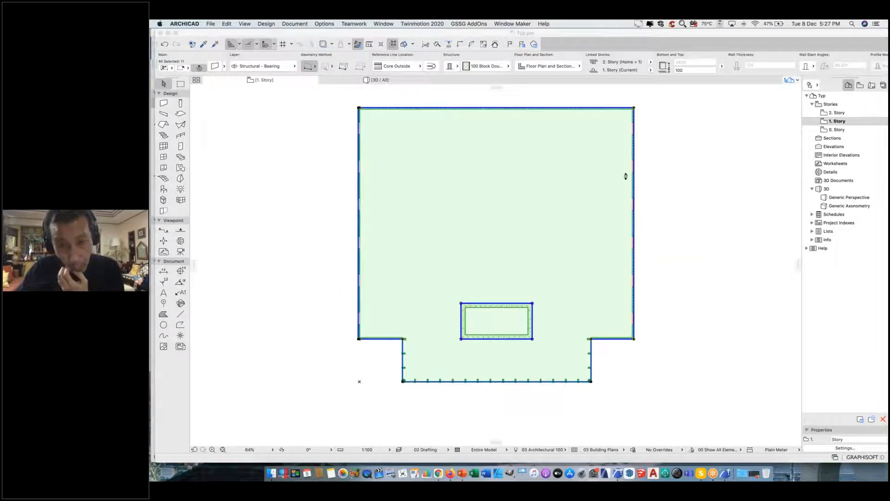
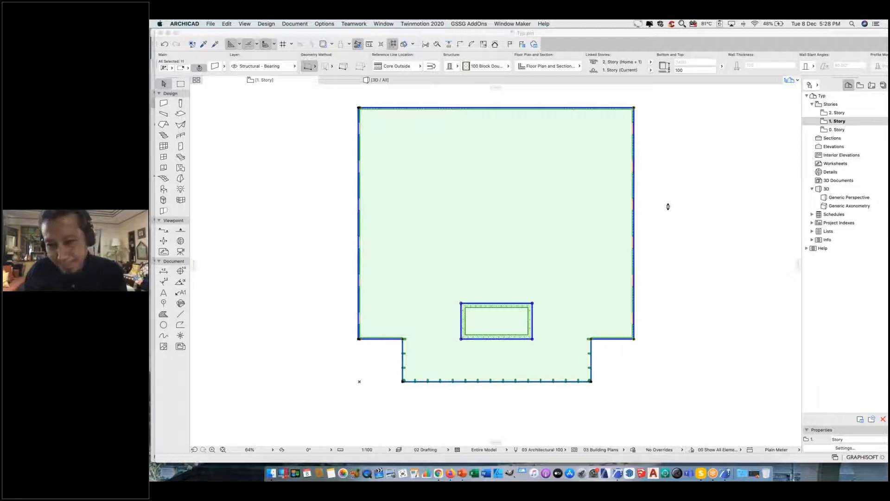
{"action": "left_click", "coordinate": [707, 406]}
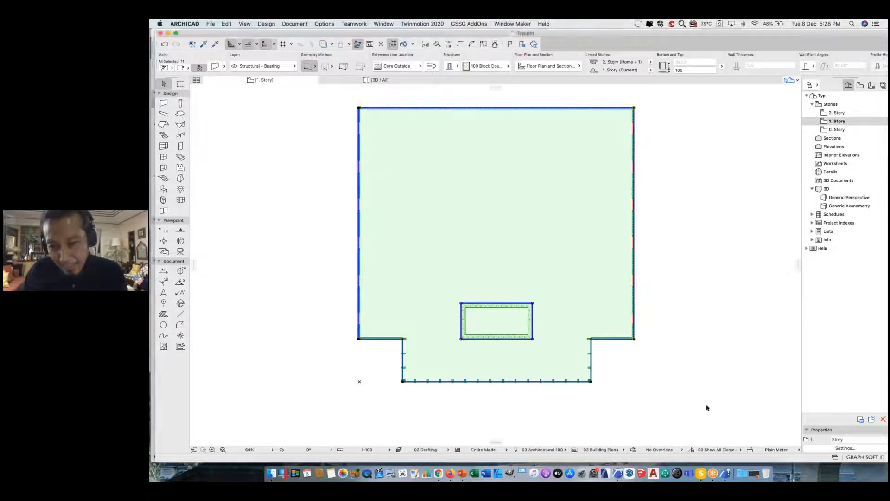
Switch to the ACNOW3 host project and update the Typ module with all related hotlinks from a typical floor in 3D.
{"action": "left_click", "coordinate": [722, 473]}
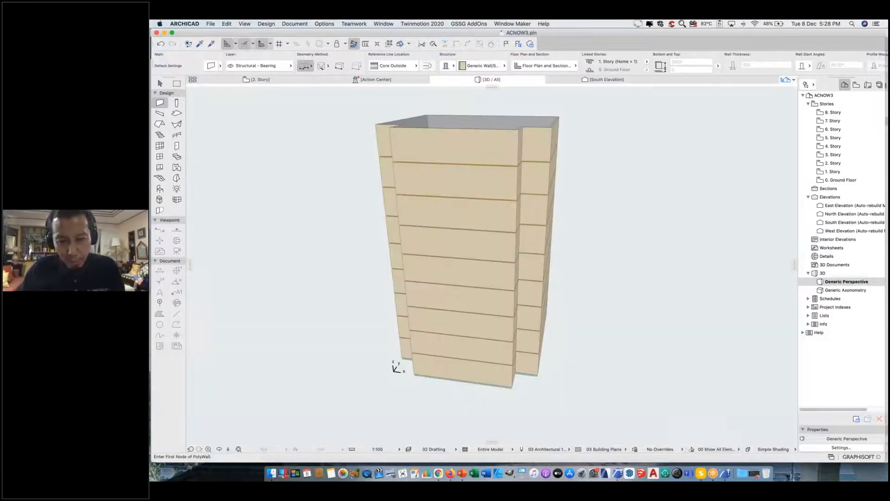
{"action": "left_click", "coordinate": [159, 84]}
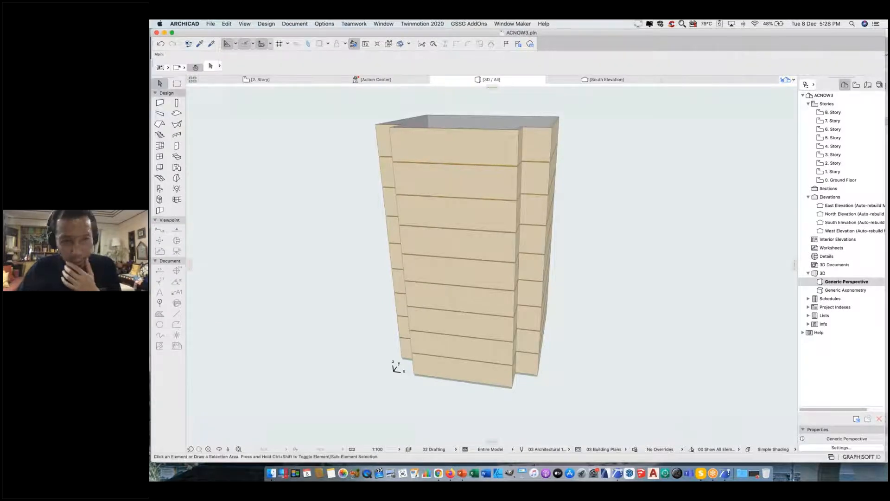
{"action": "left_click", "coordinate": [496, 188]}
{"action": "right_click", "coordinate": [495, 187]}
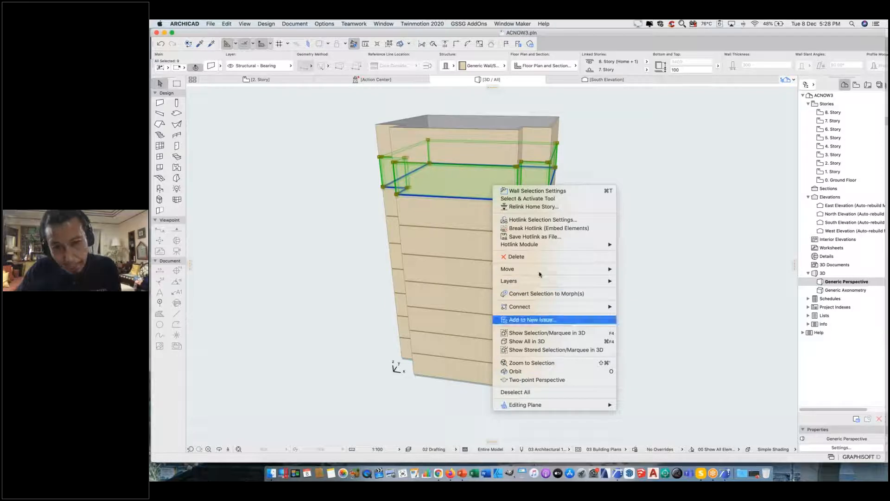
{"action": "mouse_move", "coordinate": [603, 244]}
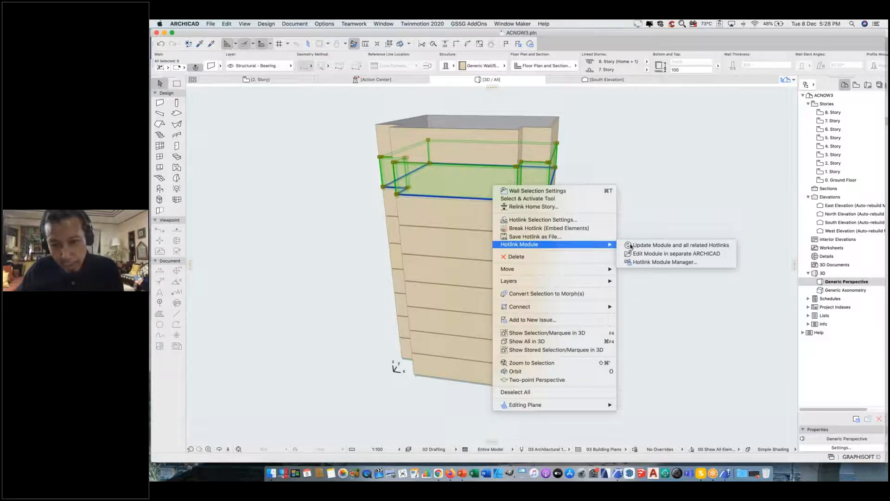
{"action": "left_click", "coordinate": [668, 245]}
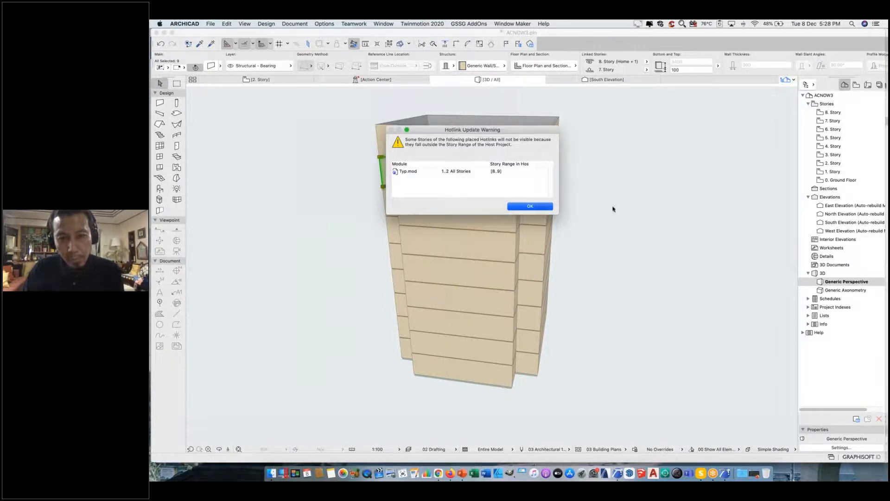
{"action": "key", "text": "Return"}
{"action": "left_click", "coordinate": [641, 213]}
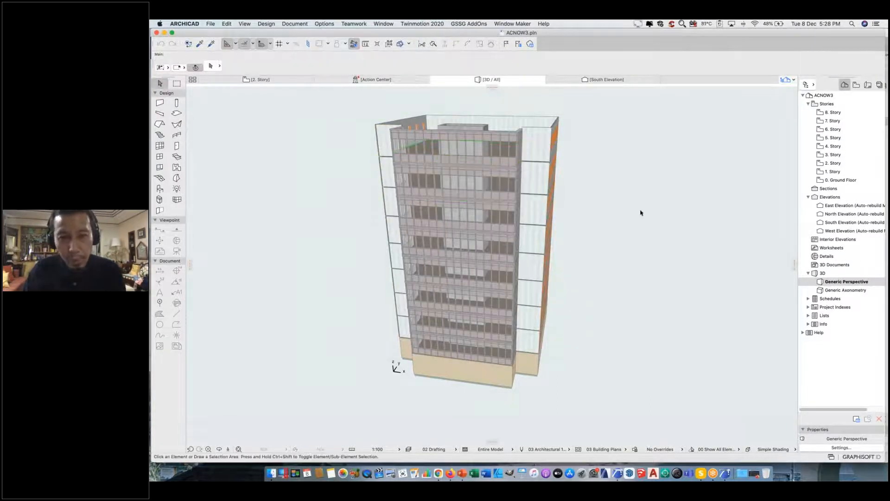
Examine the updated tower in the 3D view and check the floor plans of the 2. and 3. Story.
{"action": "middle_click_drag", "start_coordinate": [628, 238], "coordinate": [602, 238], "text": "shift"}
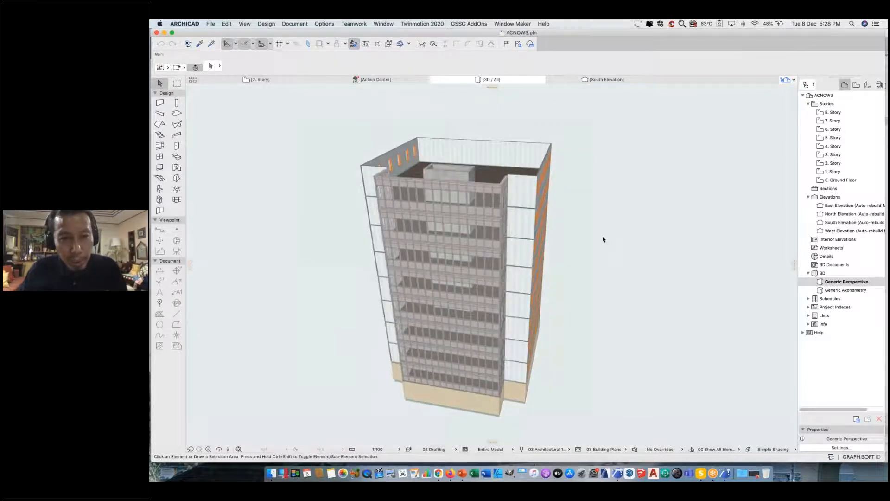
{"action": "left_click", "coordinate": [298, 80]}
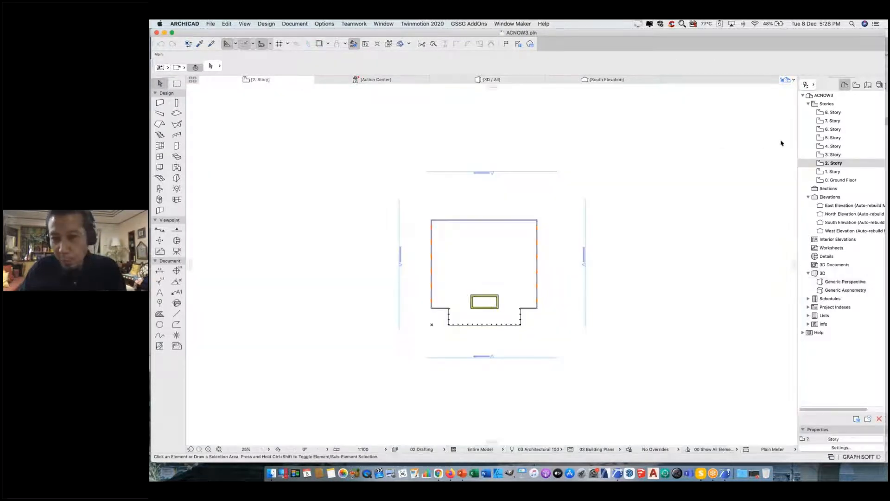
{"action": "scroll", "coordinate": [560, 289], "scroll_direction": "up", "scroll_amount": 2}
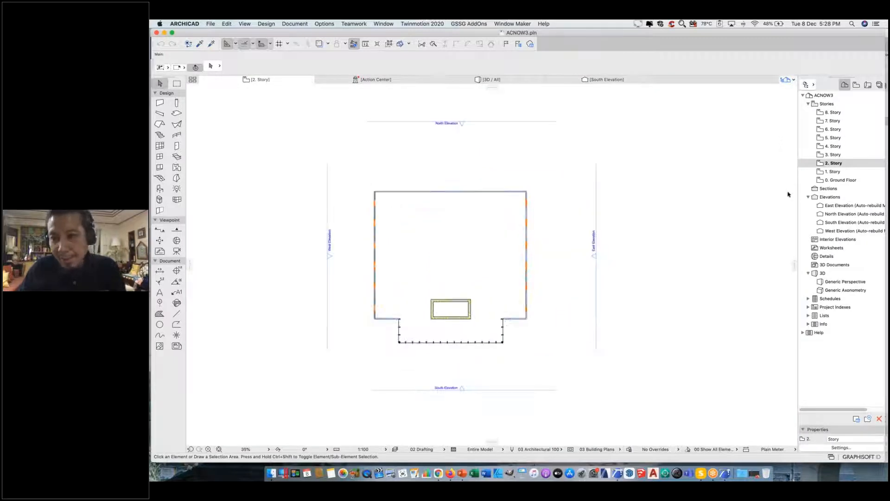
{"action": "left_click", "coordinate": [832, 155]}
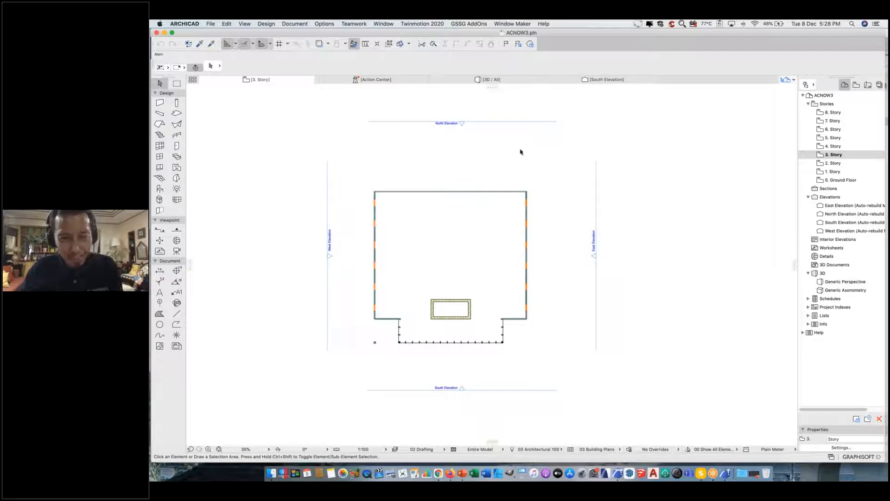
{"action": "scroll", "coordinate": [431, 320], "scroll_direction": "up", "scroll_amount": 2}
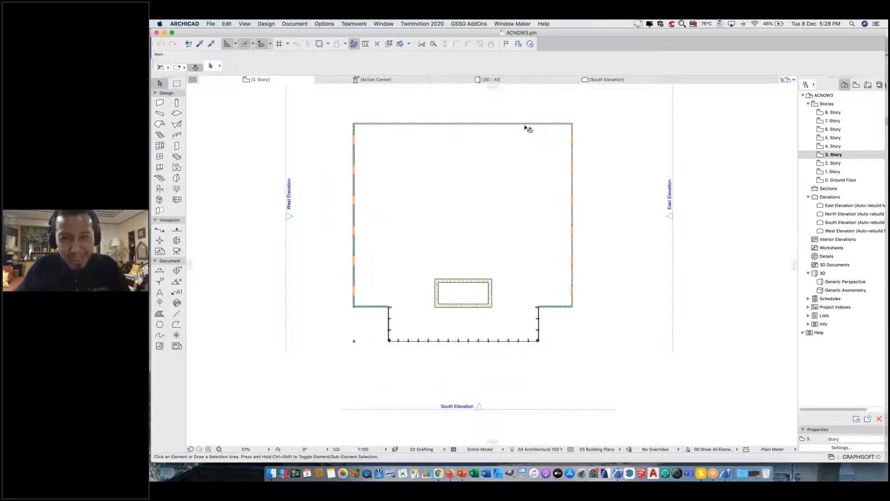
{"action": "left_click", "coordinate": [511, 81]}
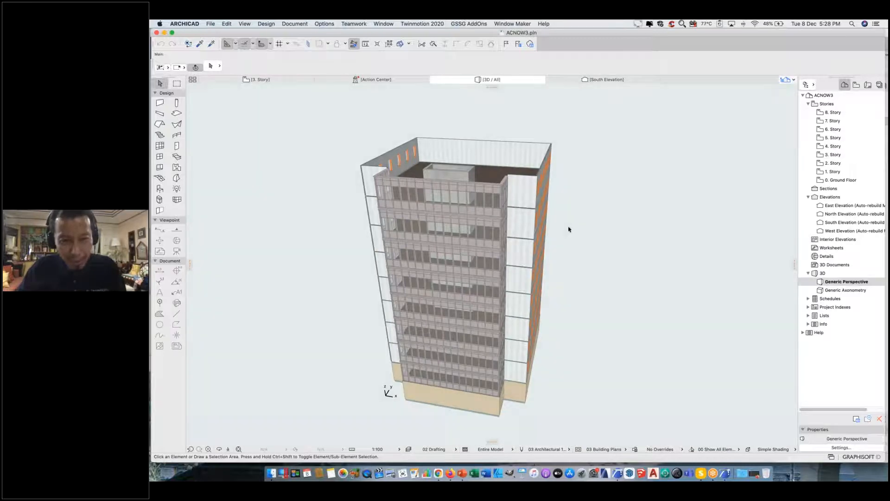
{"action": "middle_click_drag", "start_coordinate": [523, 245], "coordinate": [524, 260], "text": "shift"}
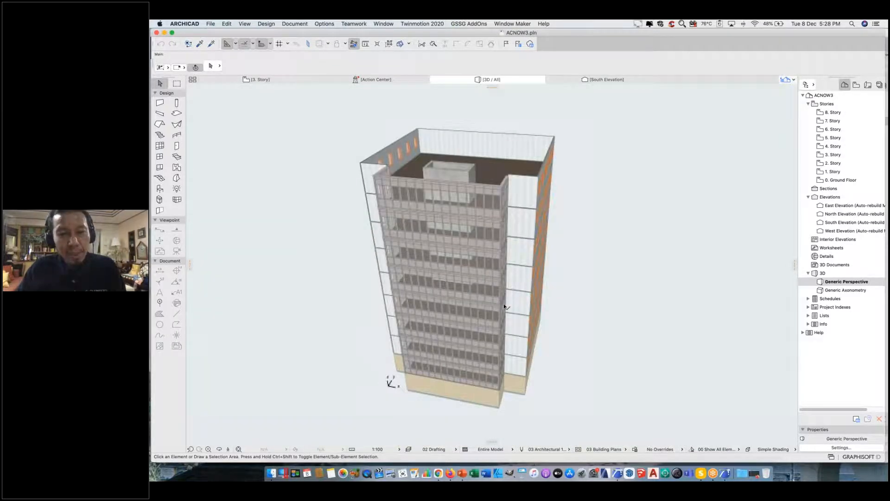
{"action": "middle_click_drag", "start_coordinate": [506, 307], "coordinate": [509, 313], "text": "shift"}
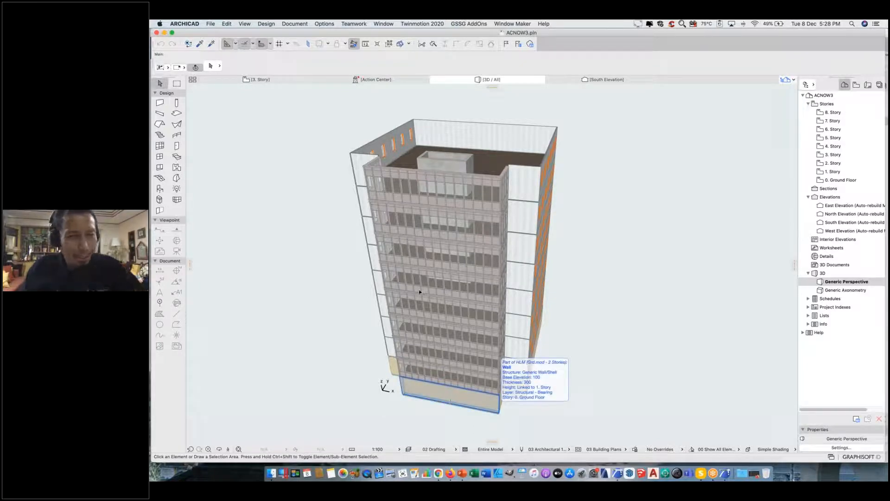
For the 3. Story plan, turn off the 2 Riser + 1 Going limits in the stair defaults and set the stair width to 1250.
{"action": "left_click", "coordinate": [277, 80]}
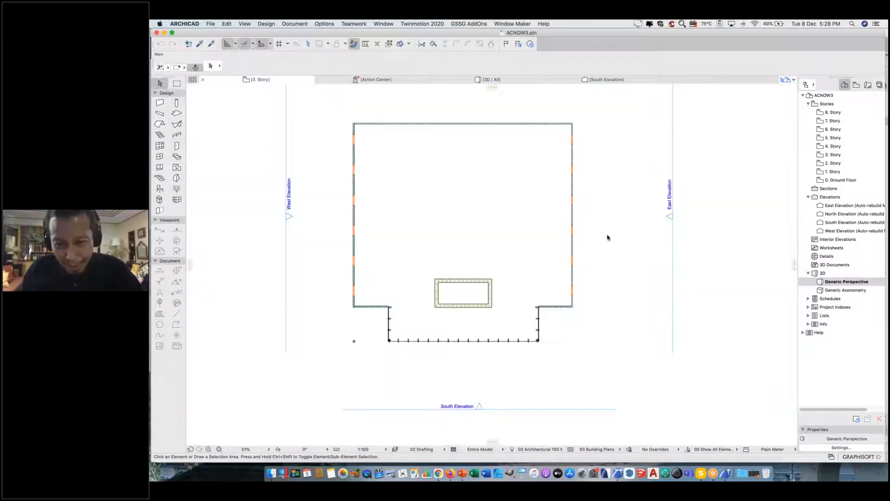
{"action": "scroll", "coordinate": [547, 232], "scroll_direction": "up", "scroll_amount": 3}
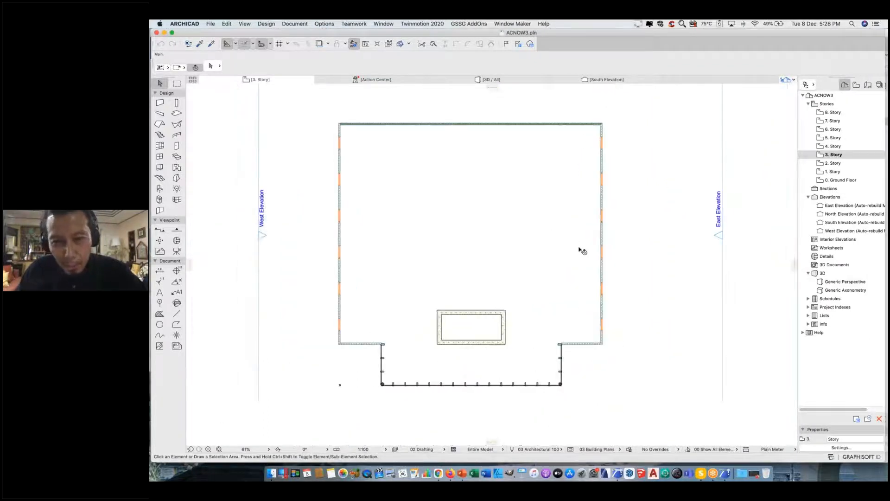
{"action": "left_click", "coordinate": [160, 135]}
{"action": "double_click", "coordinate": [160, 135]}
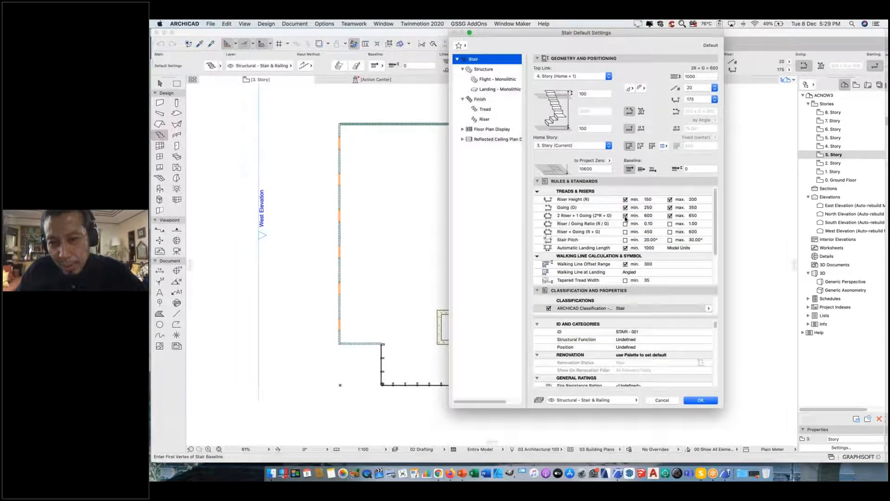
{"action": "left_click", "coordinate": [686, 216]}
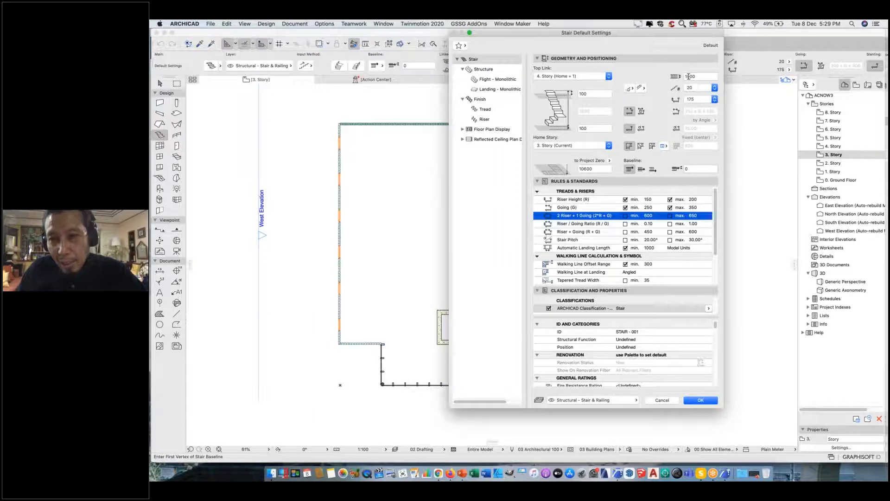
{"action": "left_click", "coordinate": [690, 77]}
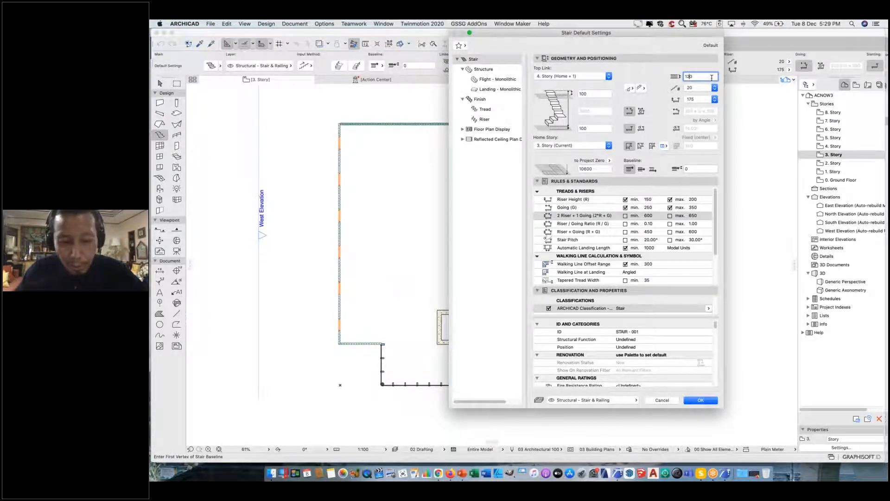
{"action": "key", "text": "BackSpace"}
{"action": "key", "text": "BackSpace"}
{"action": "key", "text": "BackSpace"}
{"action": "type", "text": "5"}
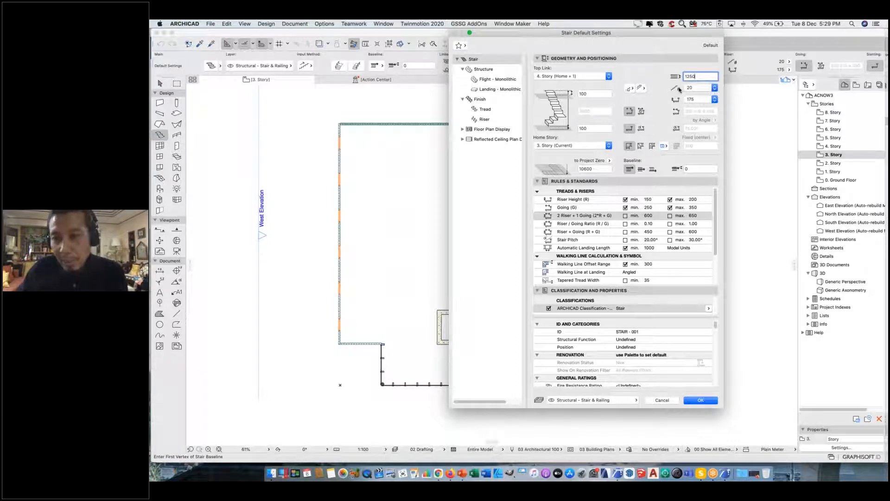
Discard the stair default changes in the ACNOW3 host project and switch to the Typ project.
{"action": "left_click", "coordinate": [662, 400]}
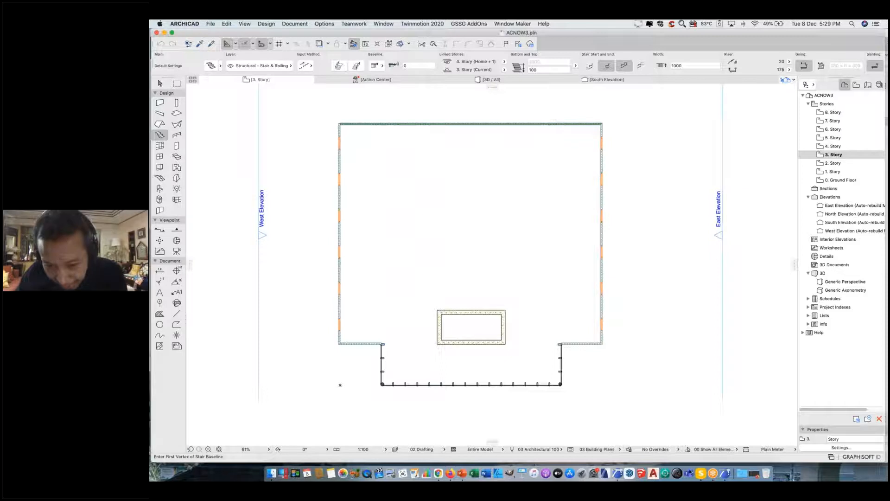
{"action": "left_click", "coordinate": [615, 474]}
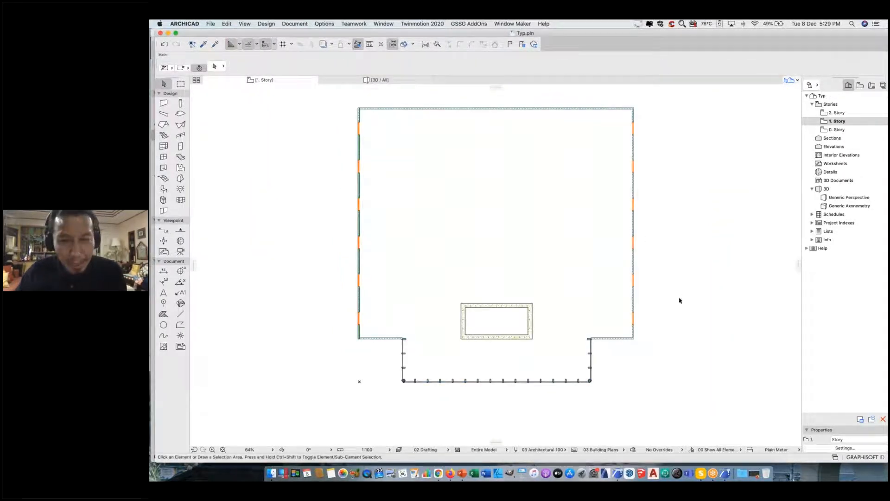
In the stair defaults, turn off the minimum and maximum 2 Riser + 1 Going limits and set the stair width to 1250.
{"action": "left_click", "coordinate": [164, 136]}
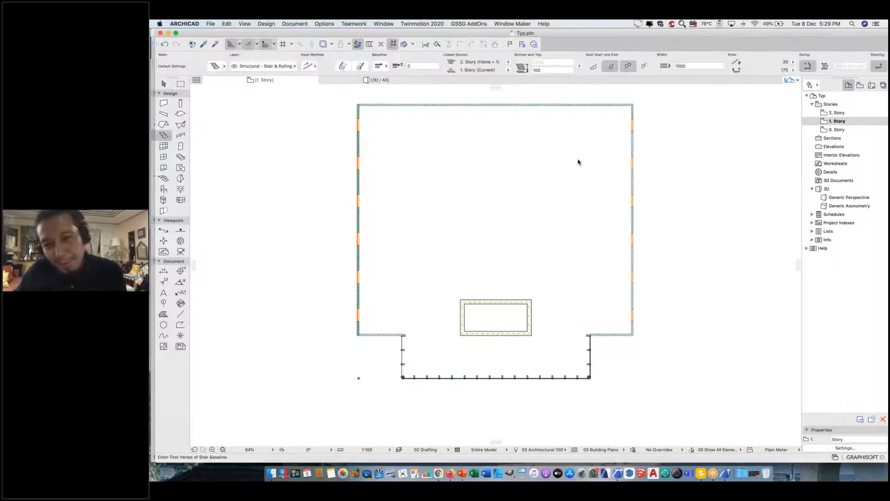
{"action": "key", "text": "super+t"}
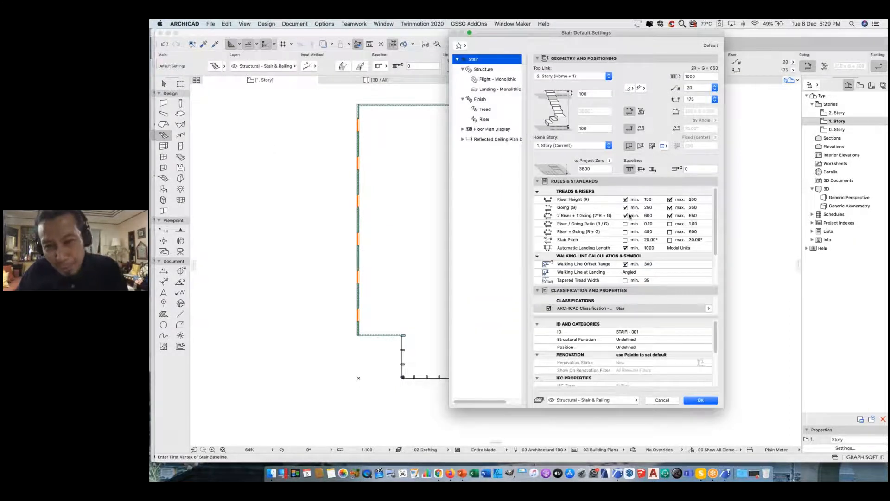
{"action": "left_click", "coordinate": [627, 215]}
{"action": "left_click", "coordinate": [670, 215]}
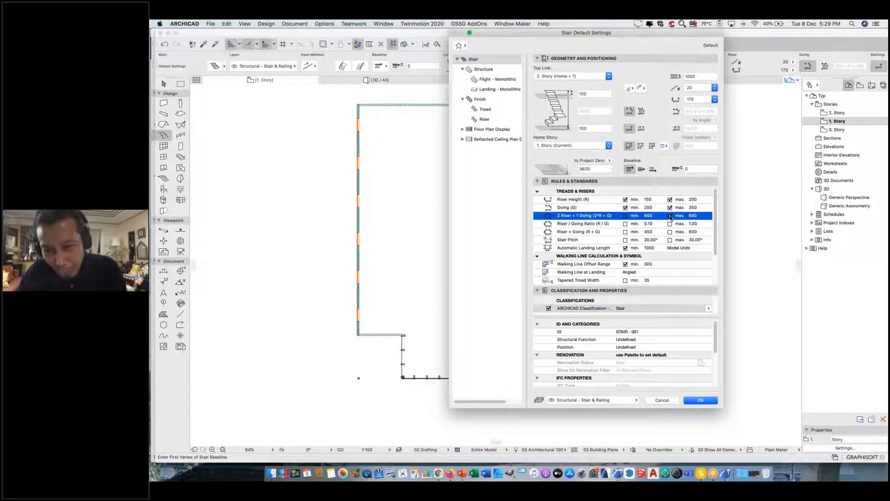
{"action": "left_click_drag", "start_coordinate": [628, 32], "coordinate": [568, 45]}
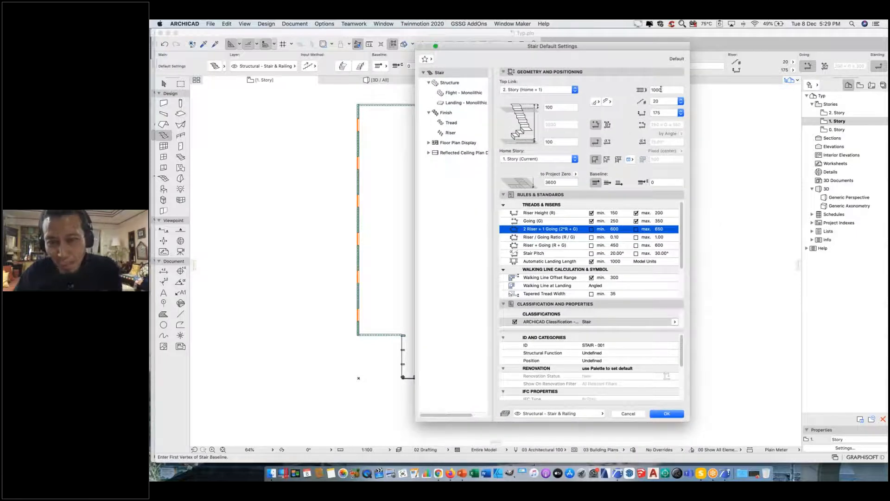
{"action": "left_click", "coordinate": [661, 89]}
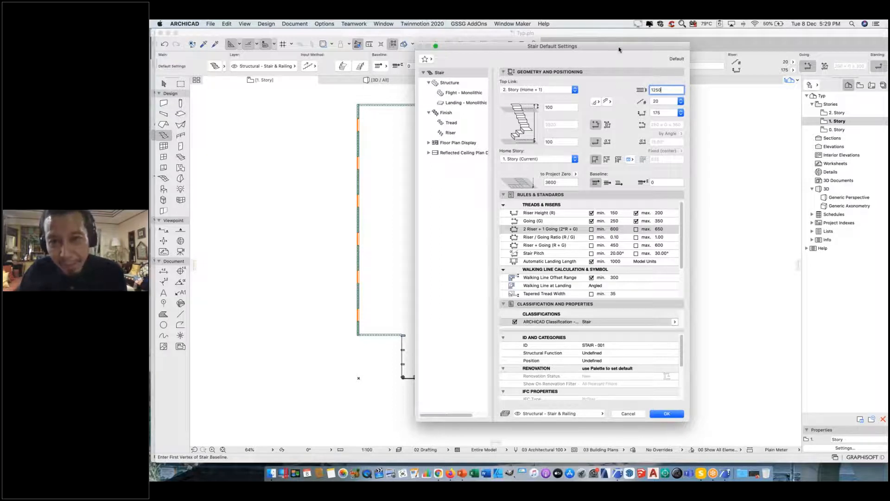
{"action": "left_click_drag", "start_coordinate": [613, 50], "coordinate": [605, 51]}
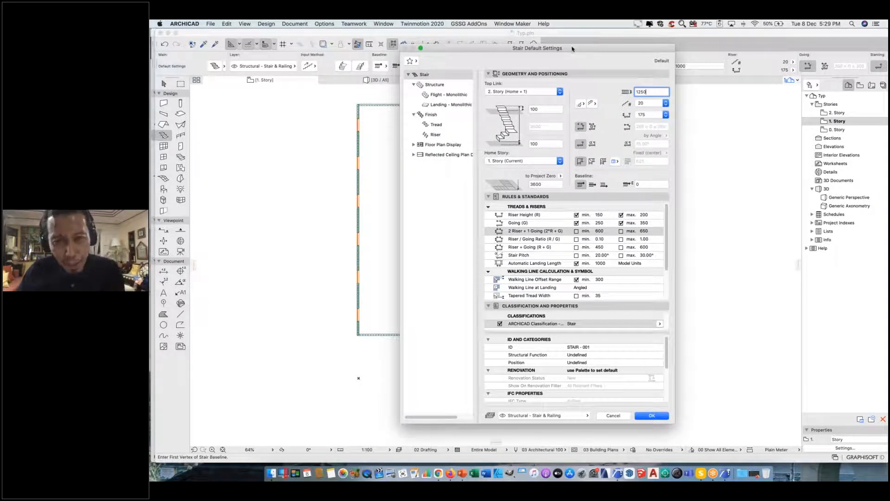
{"action": "left_click_drag", "start_coordinate": [560, 49], "coordinate": [548, 48]}
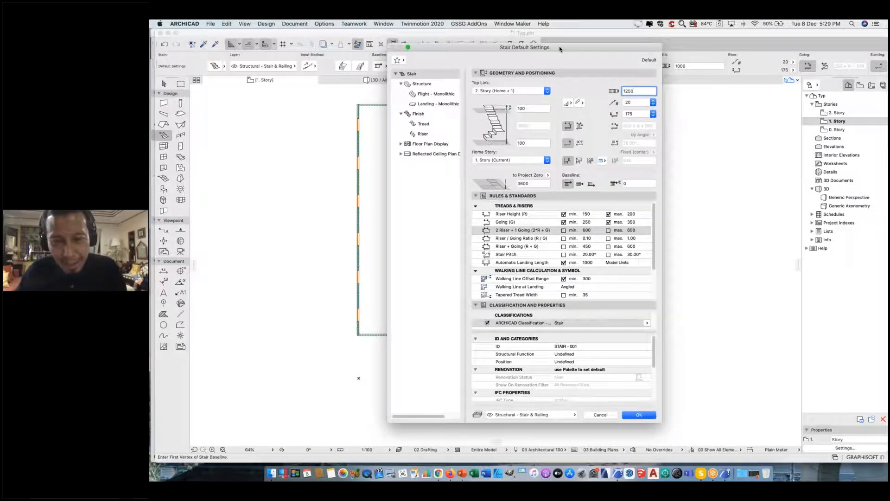
{"action": "left_click", "coordinate": [640, 415]}
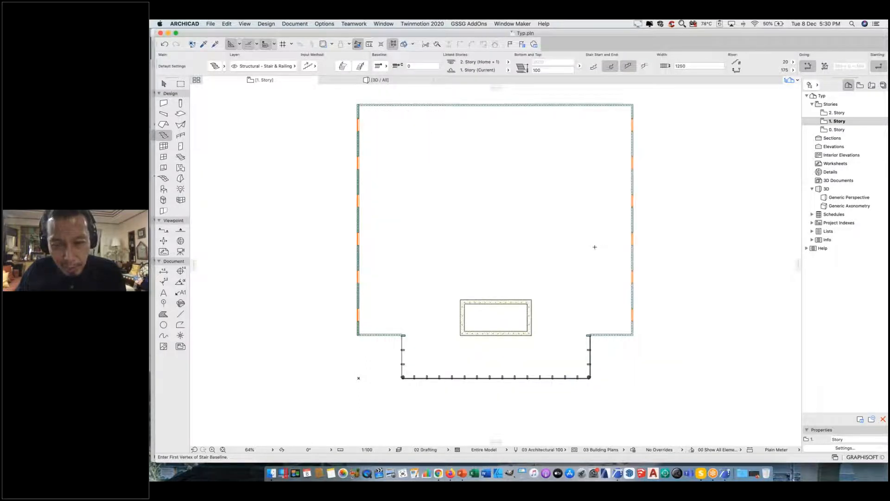
Draw a U-shaped stair with a landing and two parallel flights totalling 20 risers, inside the plan near the east wall.
{"action": "left_click", "coordinate": [597, 248]}
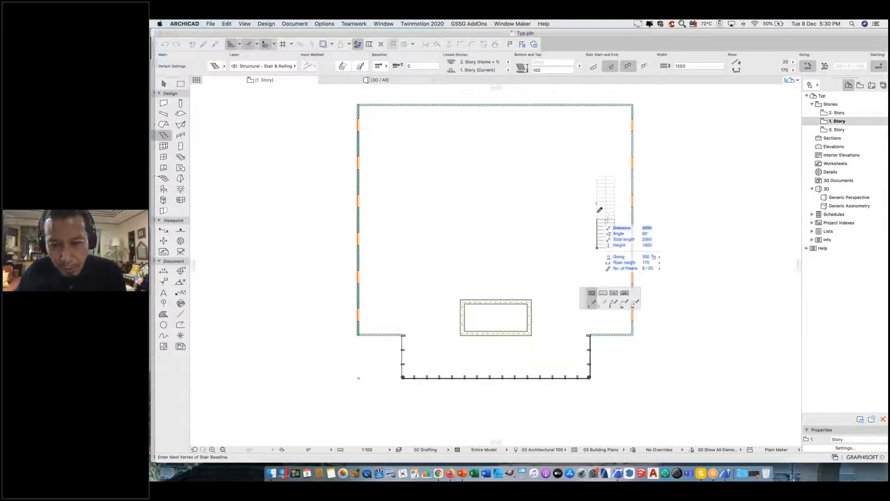
{"action": "scroll", "coordinate": [597, 209], "scroll_direction": "up", "scroll_amount": 2}
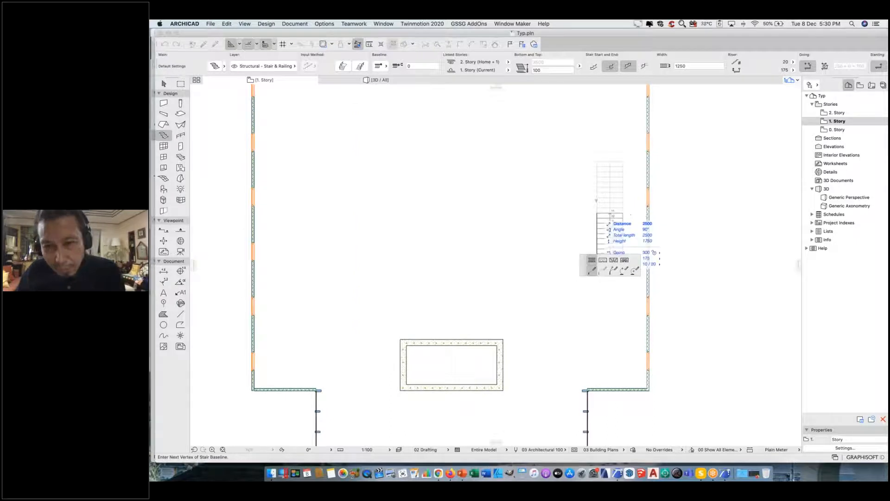
{"action": "scroll", "coordinate": [598, 209], "scroll_direction": "up", "scroll_amount": 2}
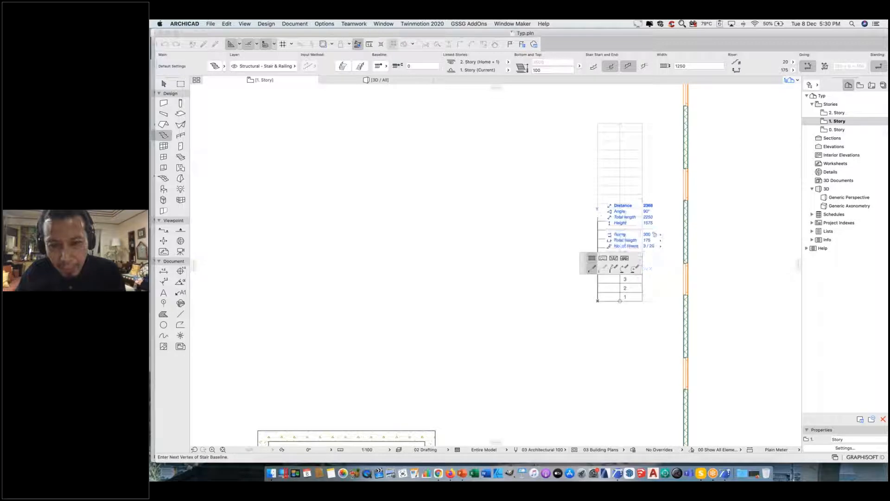
{"action": "left_click", "coordinate": [598, 216]}
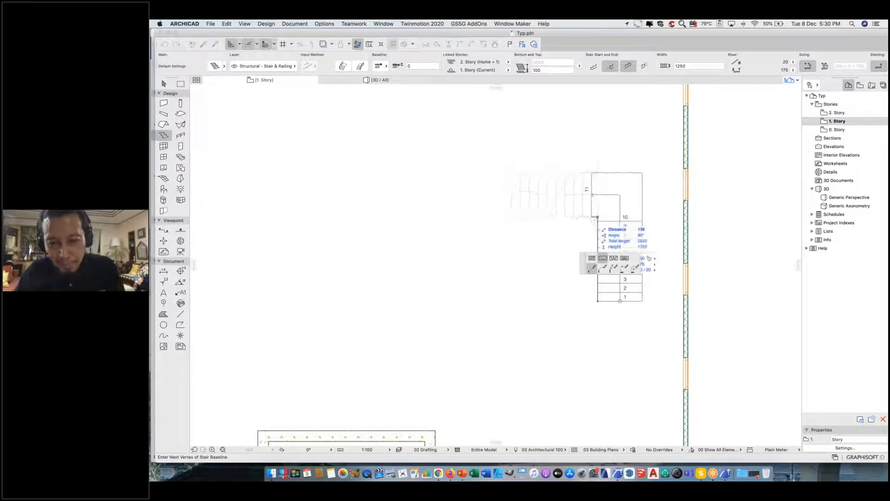
{"action": "scroll", "coordinate": [598, 215], "scroll_direction": "up", "scroll_amount": 3}
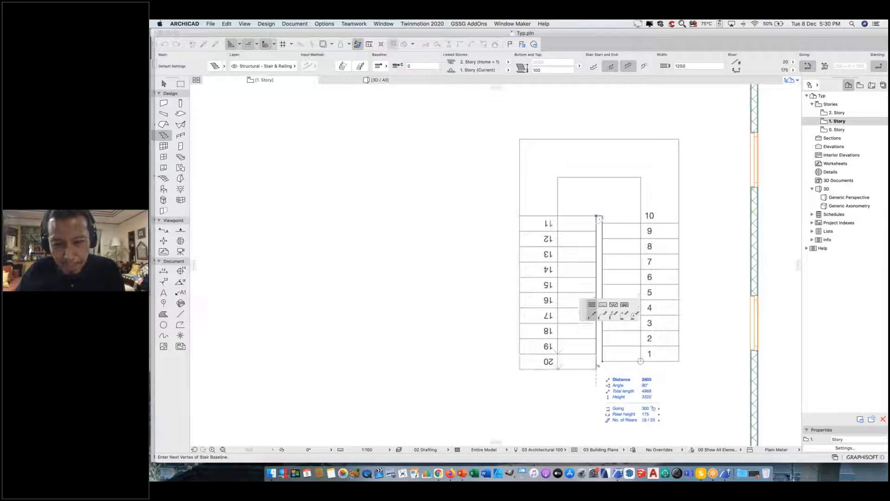
{"action": "left_click", "coordinate": [596, 369]}
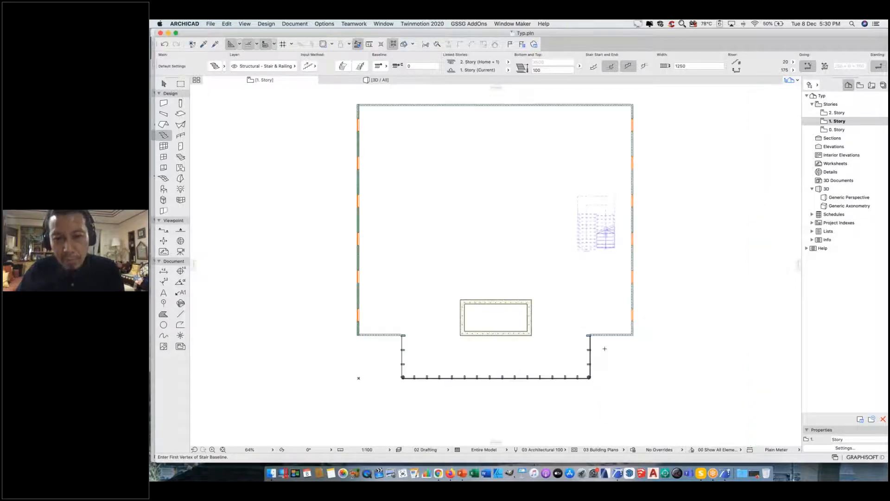
{"action": "scroll", "coordinate": [632, 216], "scroll_direction": "up", "scroll_amount": 5}
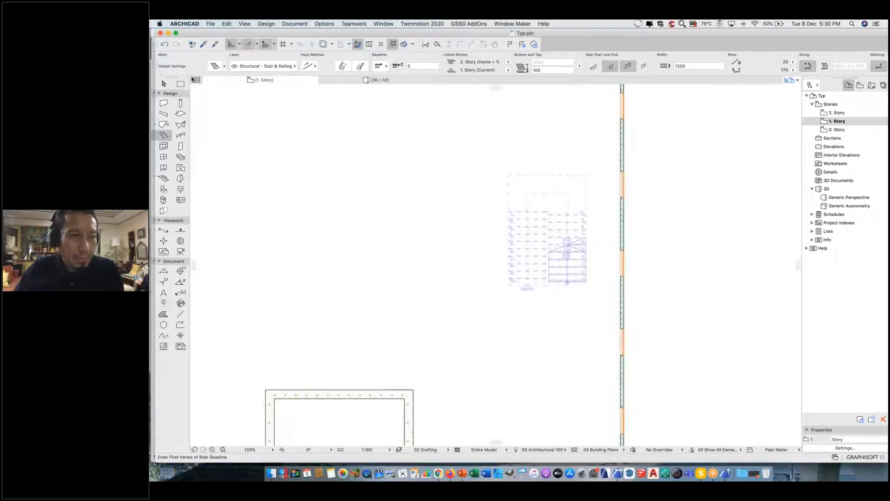
{"action": "left_click", "coordinate": [167, 84]}
{"action": "left_click", "coordinate": [587, 277]}
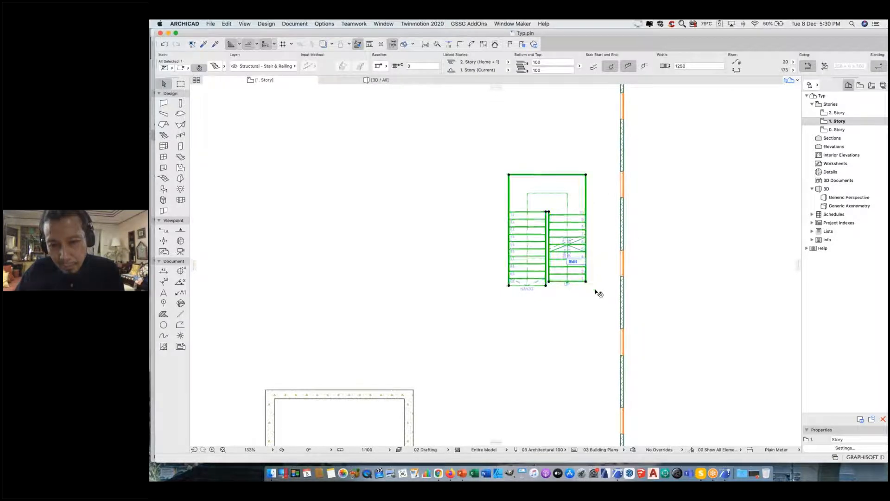
{"action": "left_click", "coordinate": [567, 262]}
{"action": "left_click", "coordinate": [563, 263]}
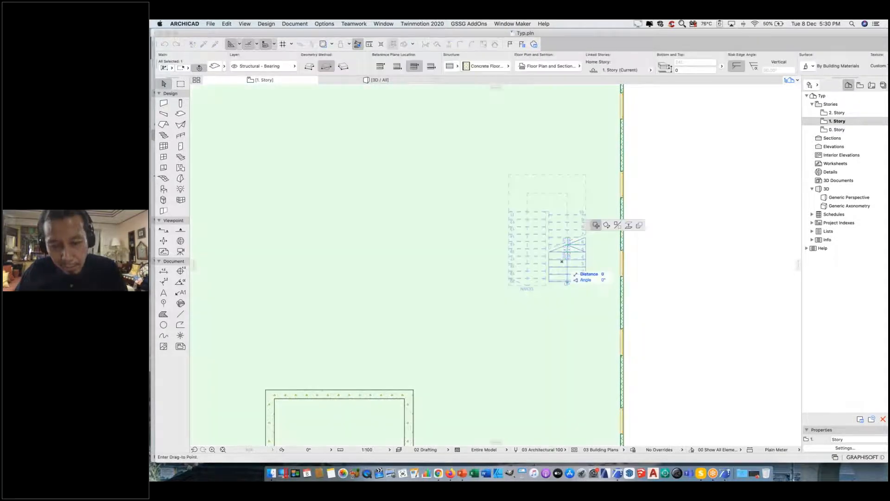
{"action": "key", "text": "Escape"}
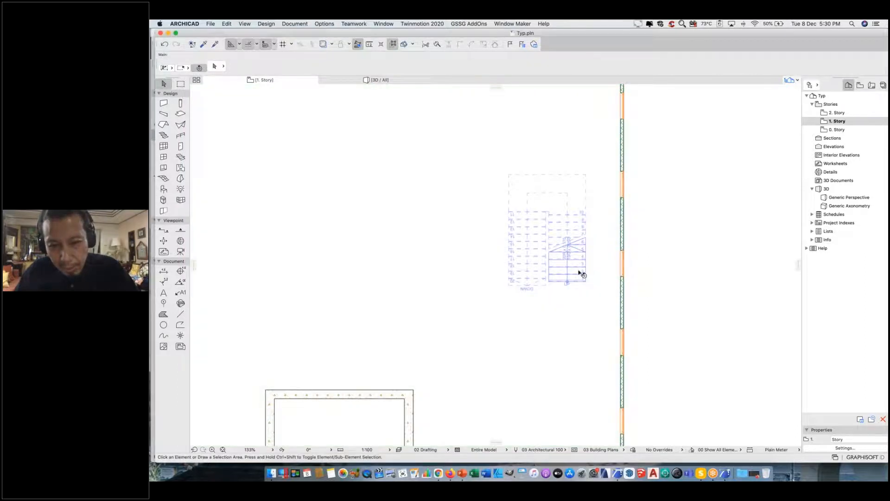
Move the stair by the outer starting corner of its first flight onto the inner face of the east wall.
{"action": "left_click", "coordinate": [586, 284]}
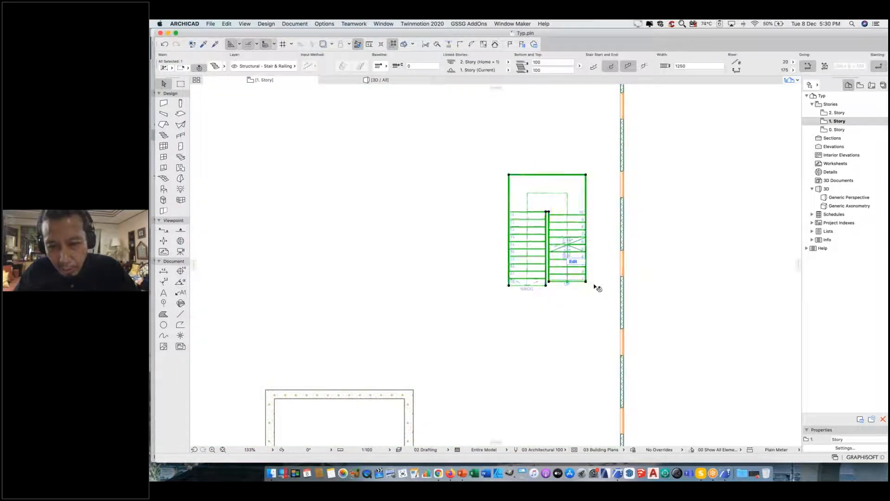
{"action": "left_click", "coordinate": [586, 284]}
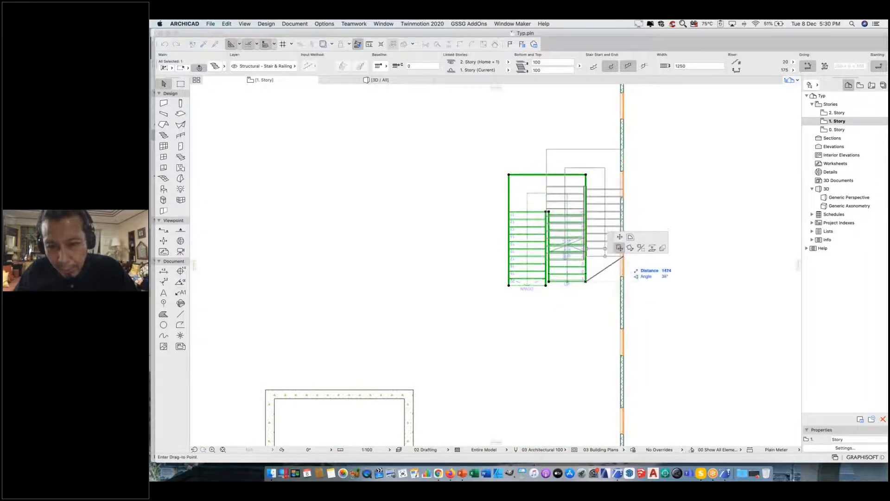
{"action": "scroll", "coordinate": [603, 286], "scroll_direction": "down", "scroll_amount": 4}
{"action": "scroll", "coordinate": [611, 285], "scroll_direction": "up", "scroll_amount": 5}
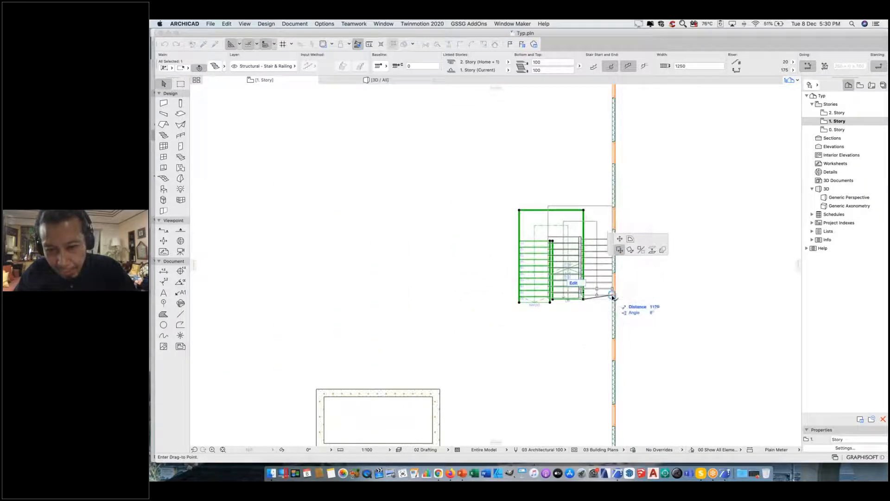
{"action": "left_click", "coordinate": [612, 297]}
{"action": "scroll", "coordinate": [629, 295], "scroll_direction": "down", "scroll_amount": 3}
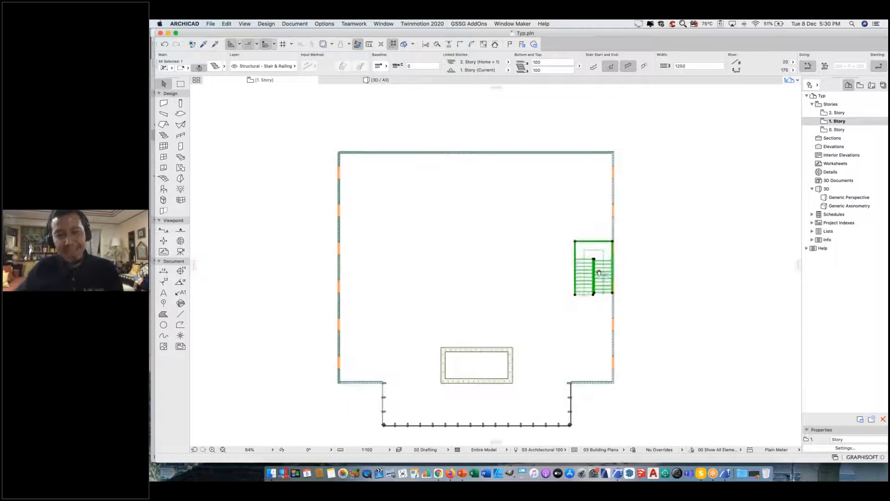
{"action": "middle_click_drag", "start_coordinate": [599, 272], "coordinate": [573, 256]}
{"action": "left_click", "coordinate": [647, 261]}
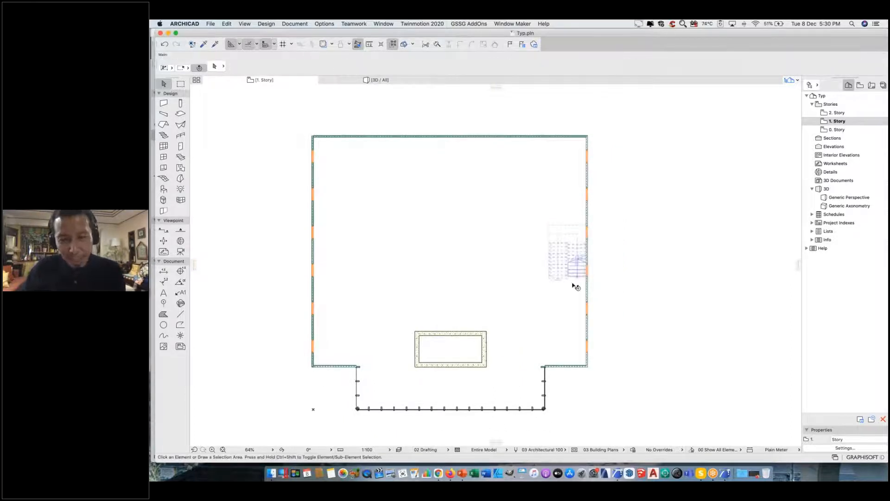
Set the Wall tool to straight single walls with the 100 Block Double Plastered composite.
{"action": "scroll", "coordinate": [579, 285], "scroll_direction": "left", "scroll_amount": 3}
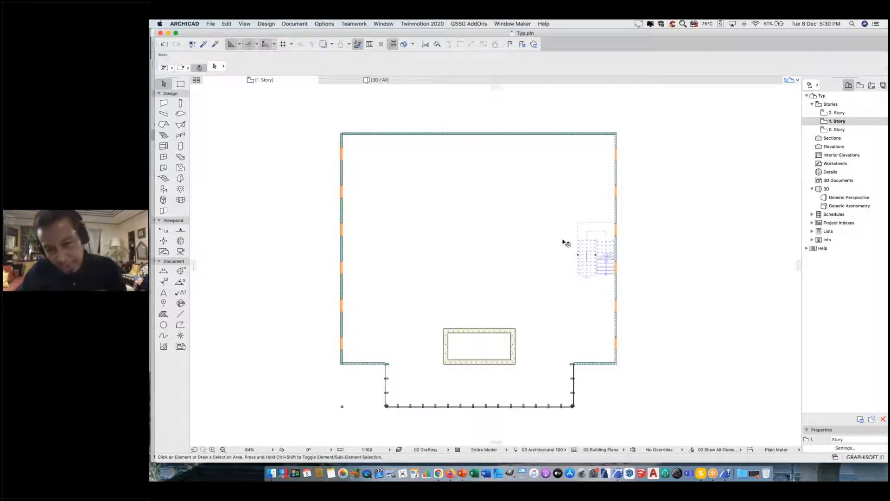
{"action": "scroll", "coordinate": [591, 261], "scroll_direction": "up", "scroll_amount": 3}
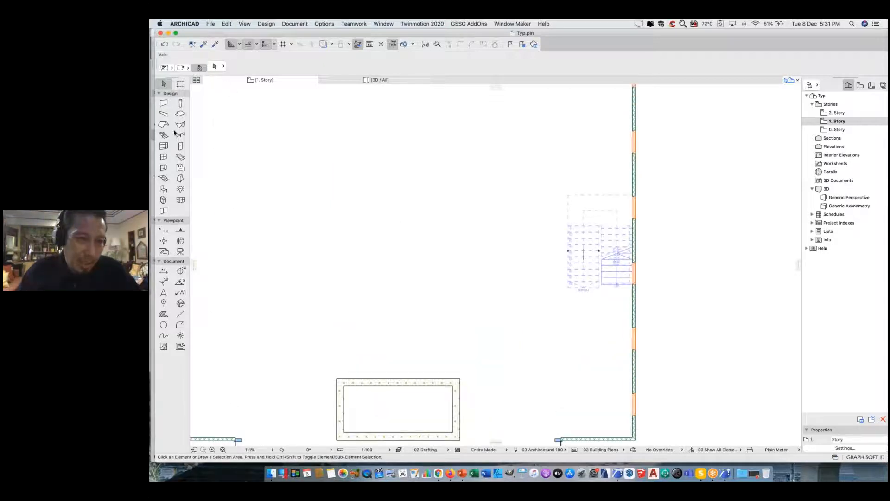
{"action": "left_click", "coordinate": [165, 104]}
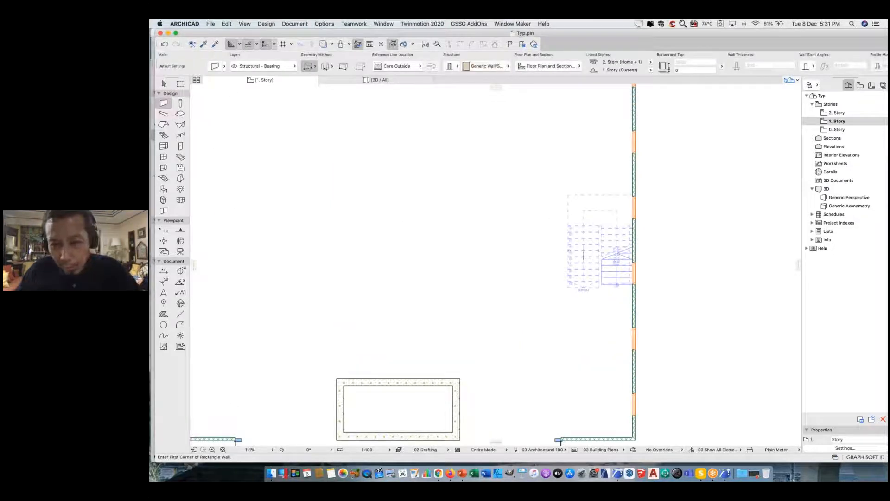
{"action": "left_click", "coordinate": [632, 194]}
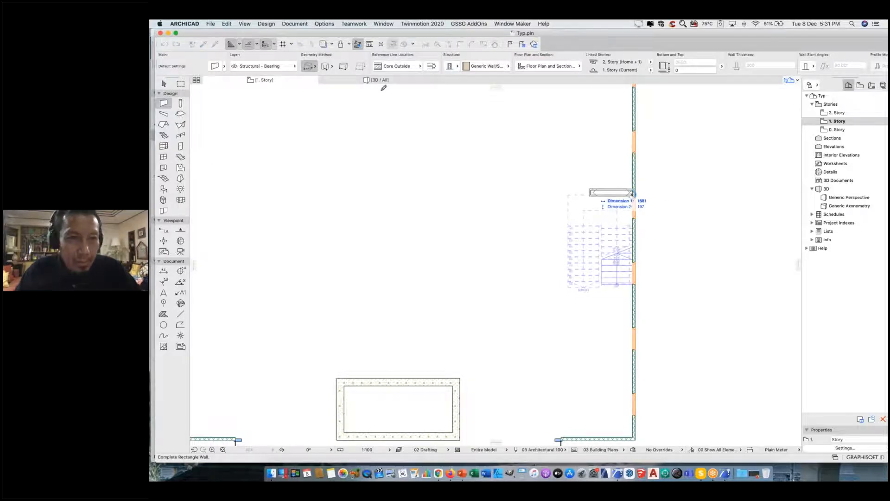
{"action": "left_click", "coordinate": [313, 69]}
{"action": "left_click", "coordinate": [338, 83]}
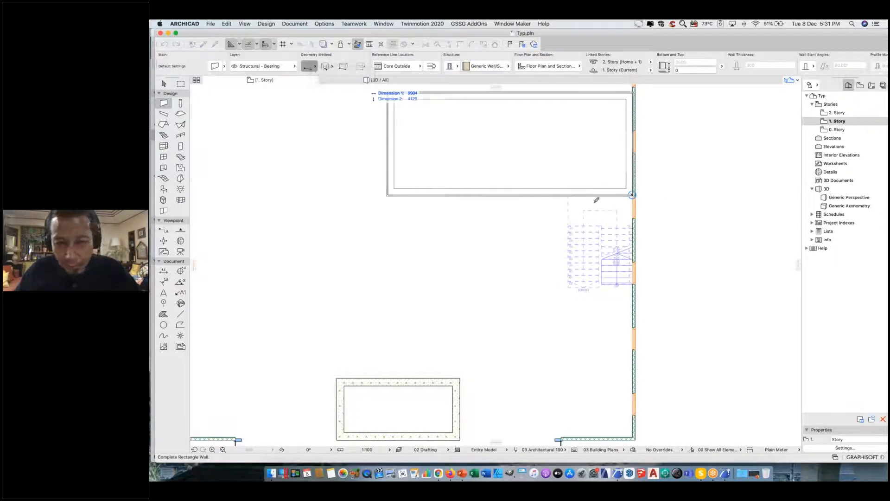
{"action": "left_click", "coordinate": [487, 66]}
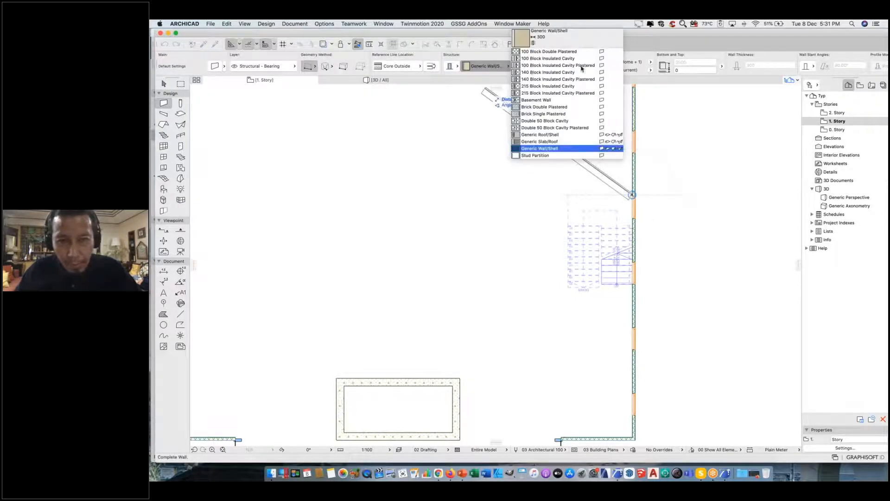
{"action": "left_click", "coordinate": [576, 52]}
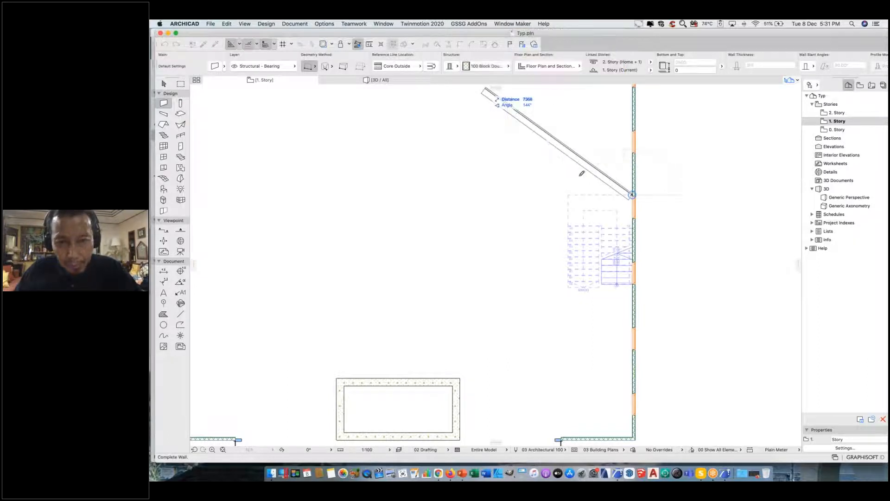
Try a wall along the stair's landing edge, starting at the east wall, and undo it.
{"action": "scroll", "coordinate": [576, 182], "scroll_direction": "up", "scroll_amount": 2}
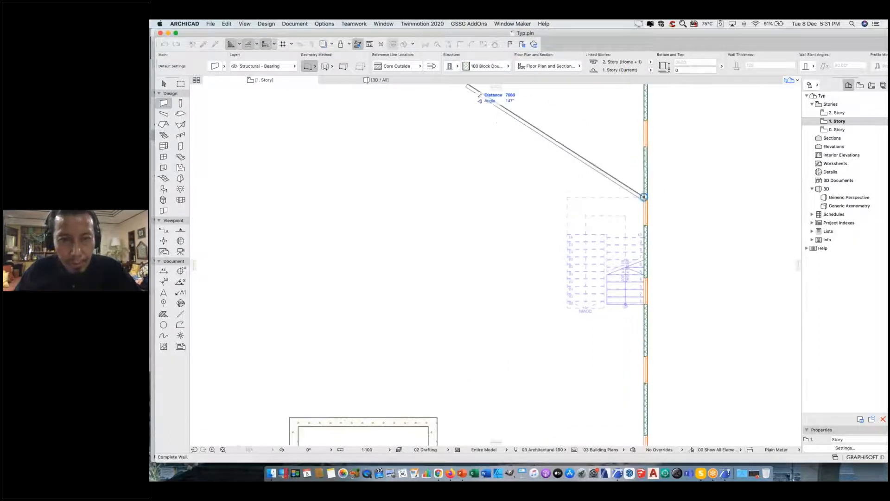
{"action": "left_click", "coordinate": [569, 195]}
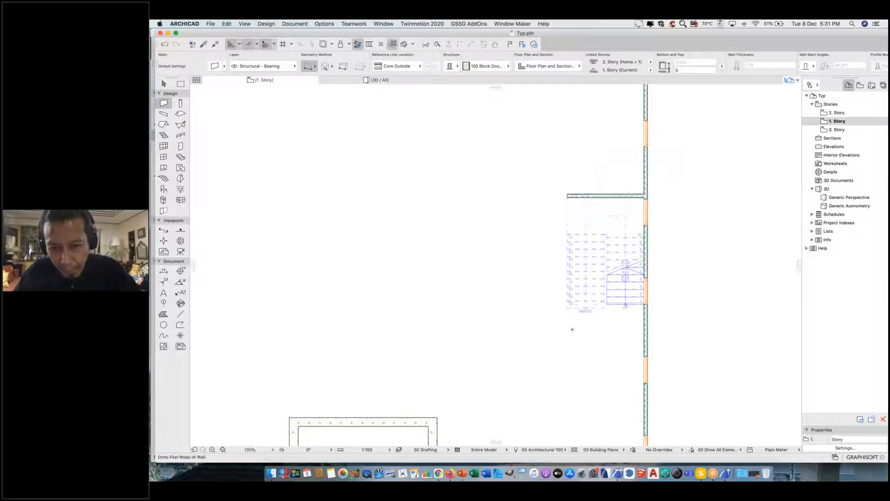
{"action": "left_click", "coordinate": [164, 43]}
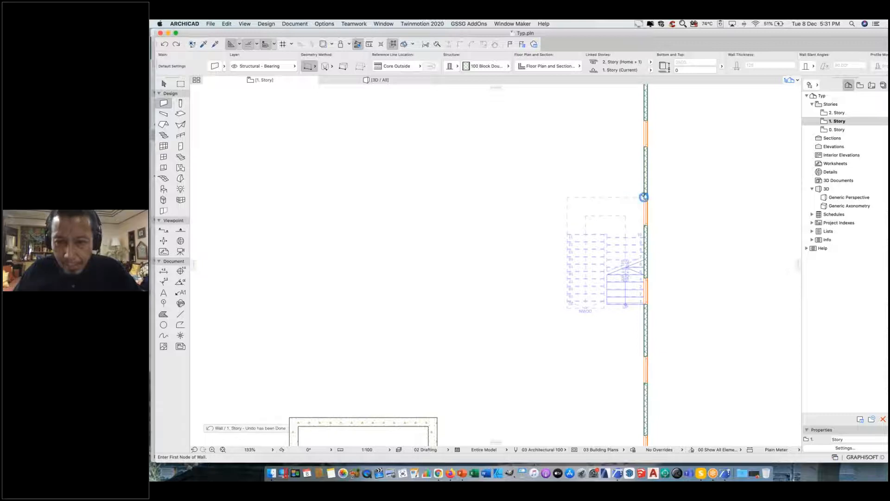
Draw a chained wall enclosing the stair, from the east wall along the 2600 mm landing edge, 5000 mm south, and back to the east wall.
{"action": "left_click", "coordinate": [645, 195]}
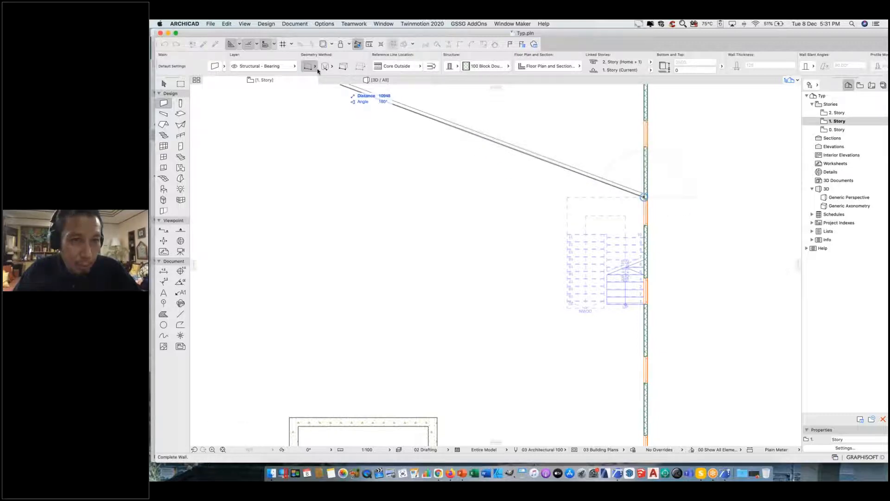
{"action": "left_click", "coordinate": [314, 67]}
{"action": "left_click", "coordinate": [338, 74]}
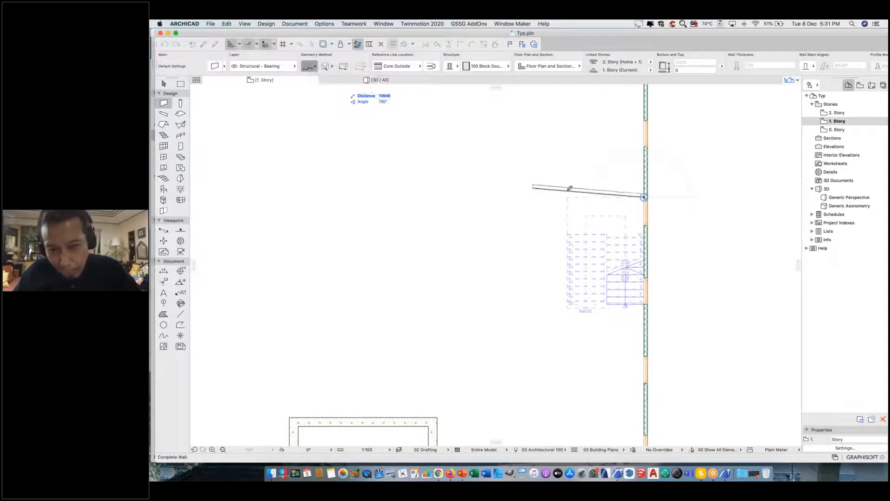
{"action": "left_click", "coordinate": [567, 197]}
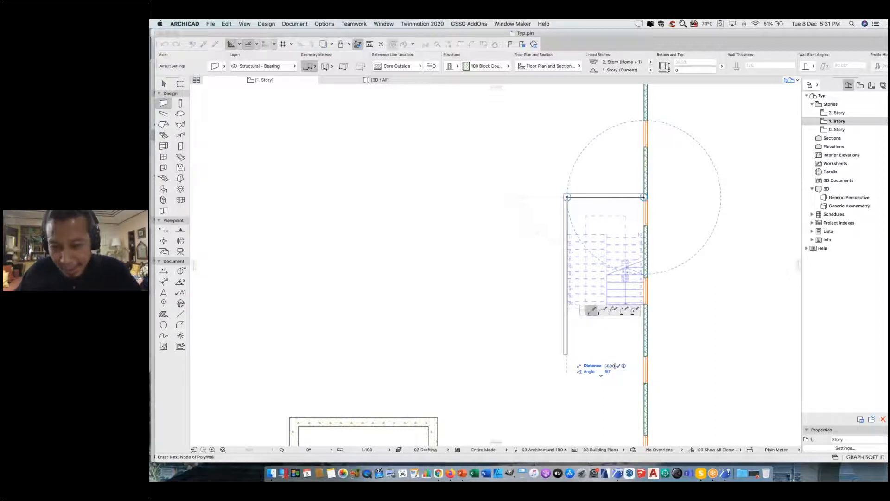
{"action": "left_click", "coordinate": [567, 344]}
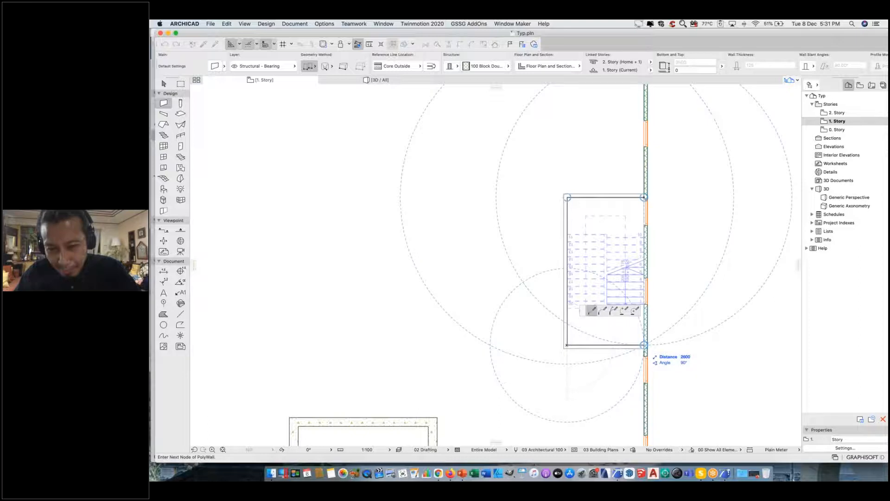
{"action": "double_click", "coordinate": [644, 345]}
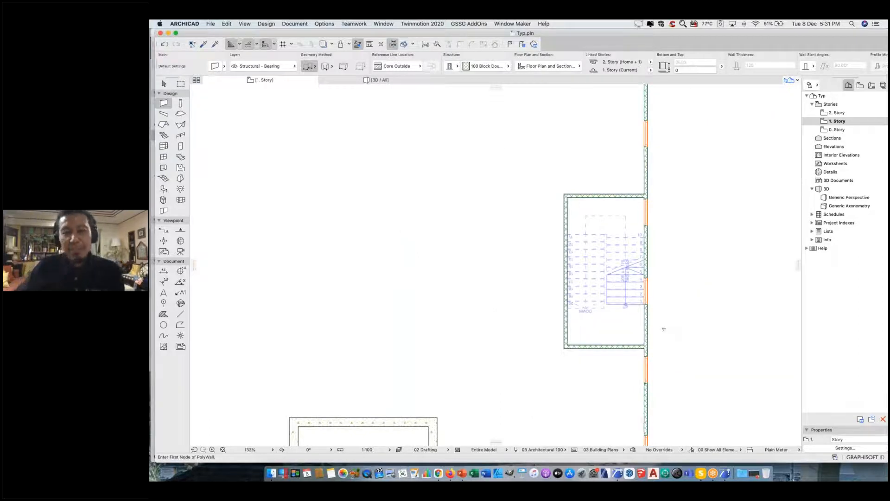
Examine the walled stair enclosure and the clear space at the foot of the flights in relation to the surrounding floor plan.
{"action": "scroll", "coordinate": [659, 329], "scroll_direction": "down", "scroll_amount": 2}
{"action": "scroll", "coordinate": [706, 270], "scroll_direction": "down", "scroll_amount": 3}
{"action": "scroll", "coordinate": [706, 270], "scroll_direction": "left", "scroll_amount": 2}
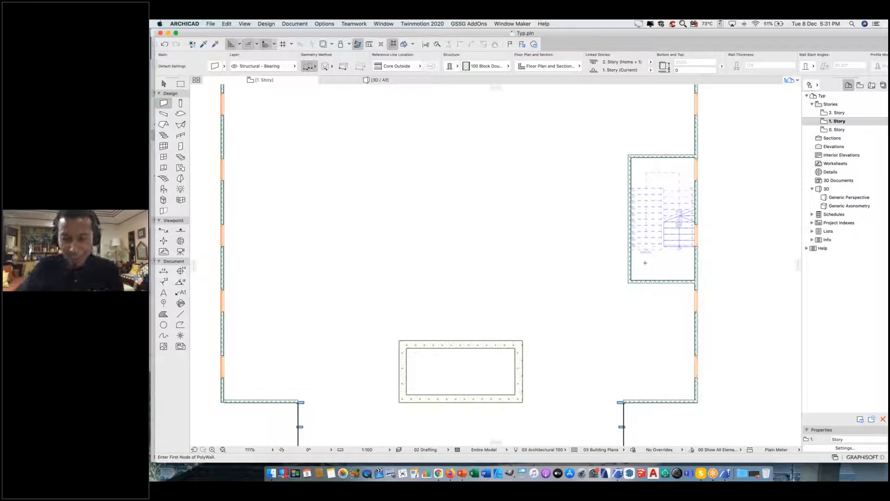
{"action": "scroll", "coordinate": [640, 268], "scroll_direction": "right", "scroll_amount": 2}
{"action": "scroll", "coordinate": [686, 302], "scroll_direction": "up", "scroll_amount": 5}
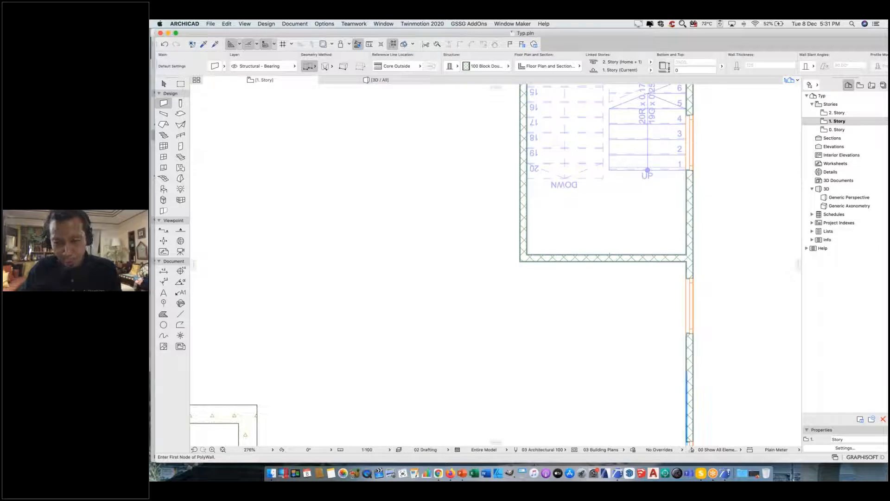
{"action": "scroll", "coordinate": [688, 278], "scroll_direction": "down", "scroll_amount": 4}
{"action": "scroll", "coordinate": [687, 278], "scroll_direction": "down", "scroll_amount": 4}
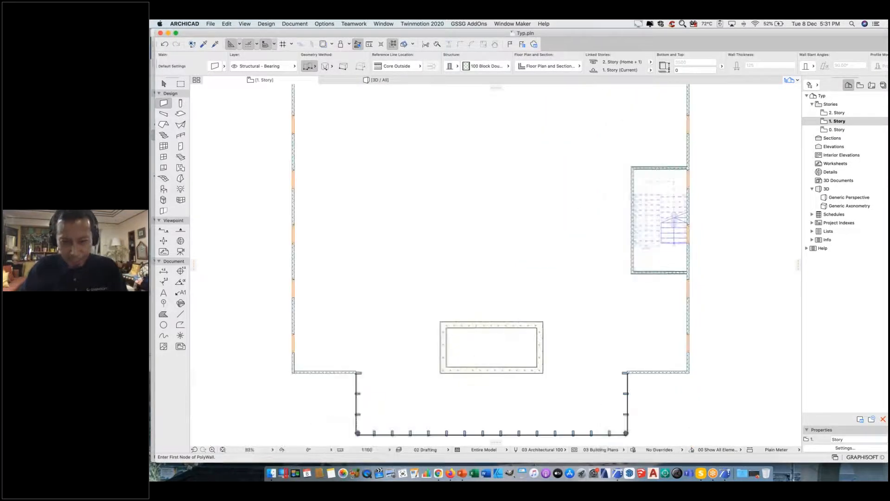
{"action": "scroll", "coordinate": [667, 278], "scroll_direction": "down", "scroll_amount": 1}
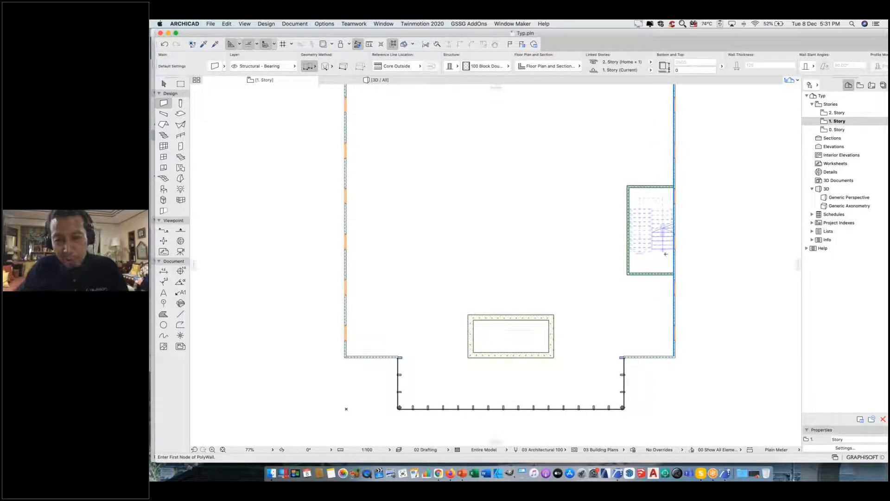
{"action": "scroll", "coordinate": [652, 249], "scroll_direction": "up", "scroll_amount": 3}
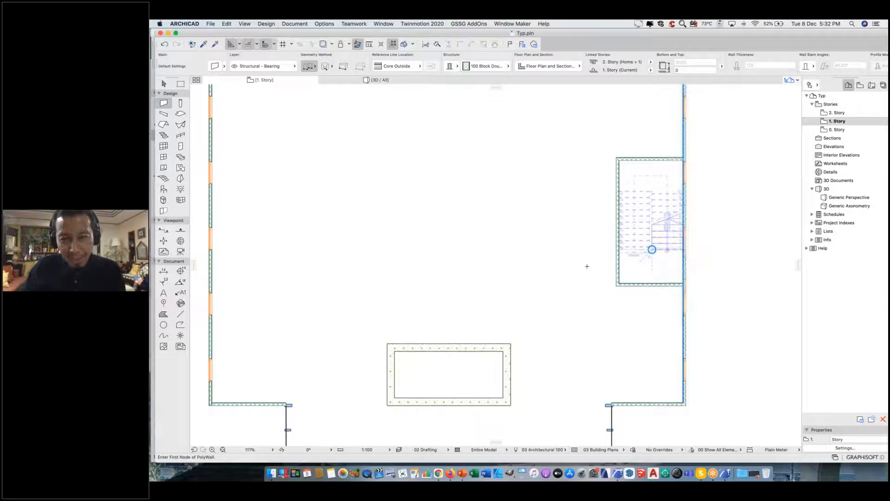
{"action": "scroll", "coordinate": [628, 253], "scroll_direction": "down", "scroll_amount": 2}
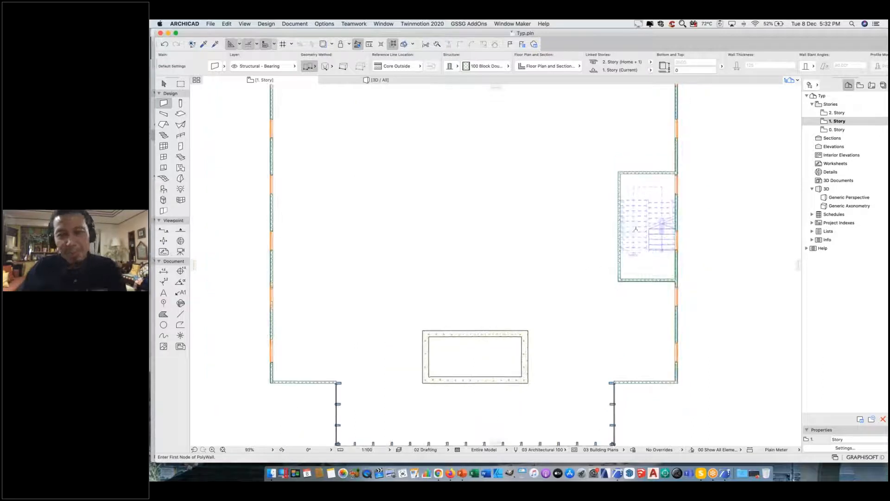
Cut a rectangular hole in the floor slab over the stair, from the first riser at the exterior wall to the stairwell's opposite inner corner.
{"action": "left_click", "coordinate": [164, 84]}
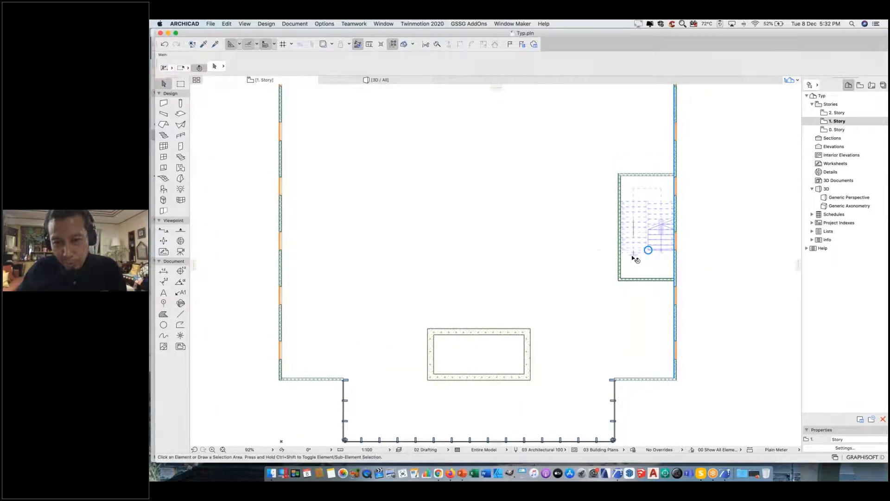
{"action": "scroll", "coordinate": [649, 250], "scroll_direction": "up", "scroll_amount": 6}
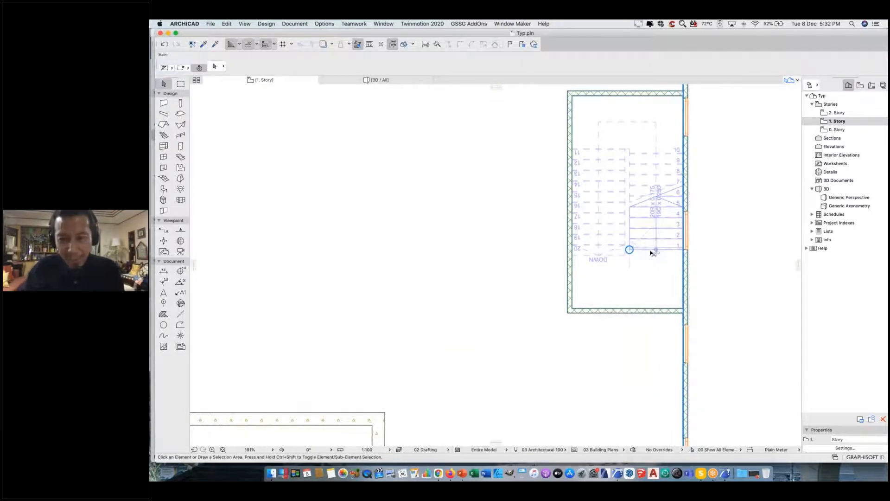
{"action": "scroll", "coordinate": [652, 252], "scroll_direction": "down", "scroll_amount": 6}
{"action": "scroll", "coordinate": [641, 251], "scroll_direction": "left", "scroll_amount": 2}
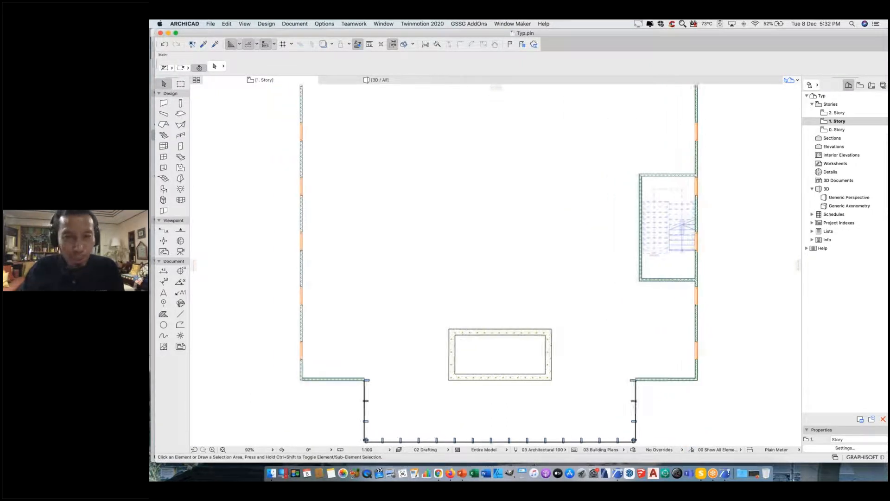
{"action": "middle_click_drag", "start_coordinate": [669, 251], "coordinate": [696, 250]}
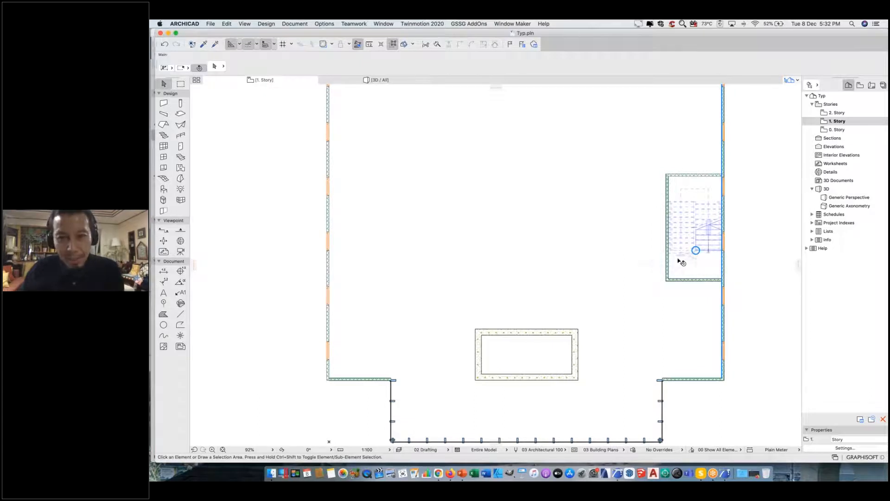
{"action": "scroll", "coordinate": [680, 261], "scroll_direction": "down", "scroll_amount": 2}
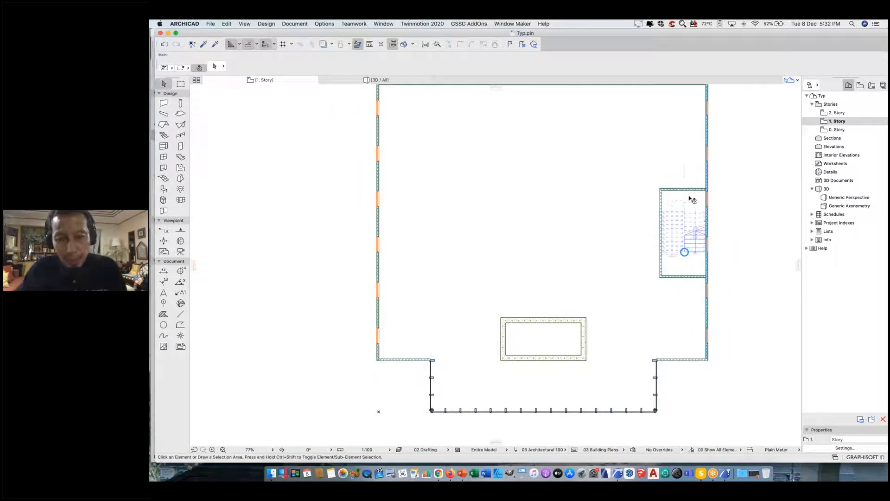
{"action": "scroll", "coordinate": [684, 250], "scroll_direction": "up", "scroll_amount": 3}
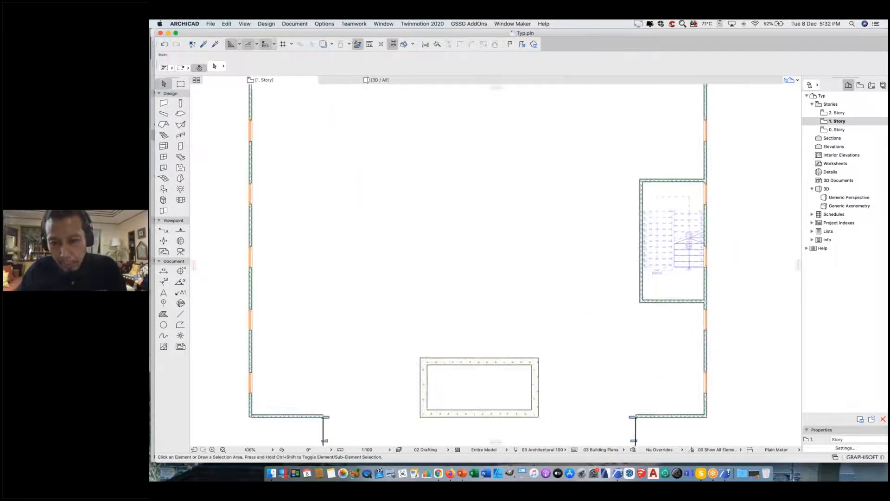
{"action": "left_click", "coordinate": [708, 273]}
{"action": "scroll", "coordinate": [718, 273], "scroll_direction": "up", "scroll_amount": 2}
{"action": "scroll", "coordinate": [735, 299], "scroll_direction": "up", "scroll_amount": 2}
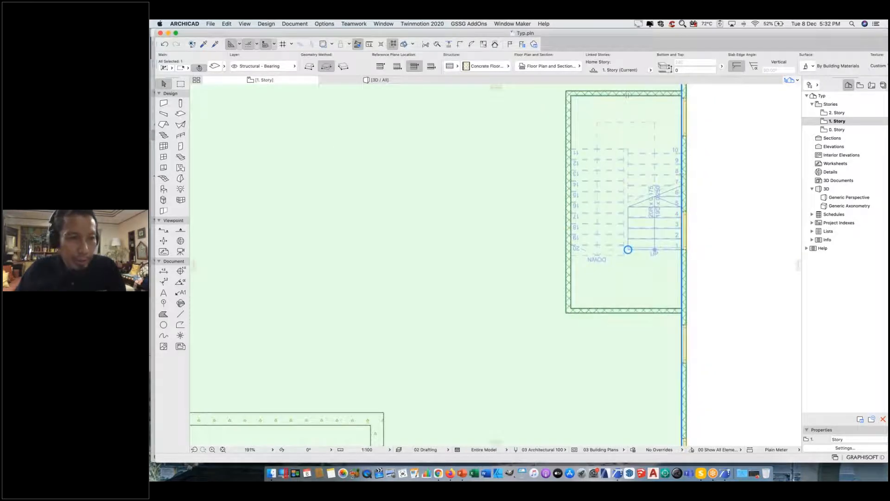
{"action": "left_click", "coordinate": [180, 113]}
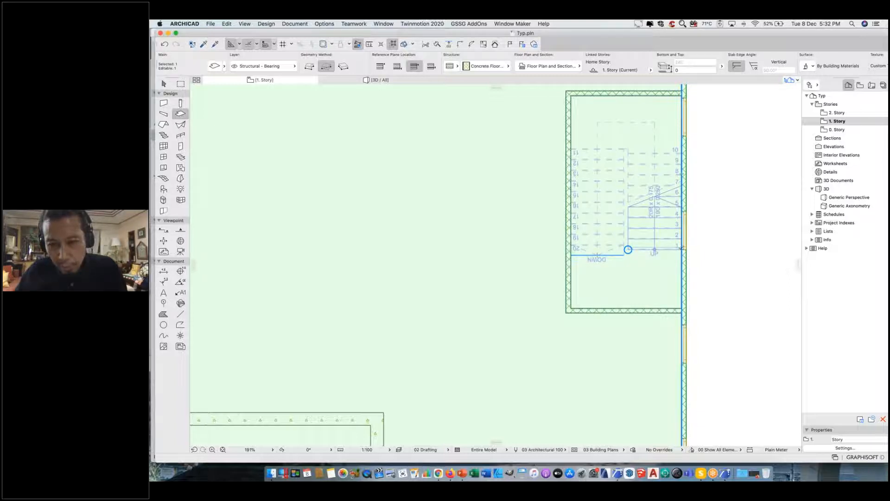
{"action": "left_click", "coordinate": [682, 250]}
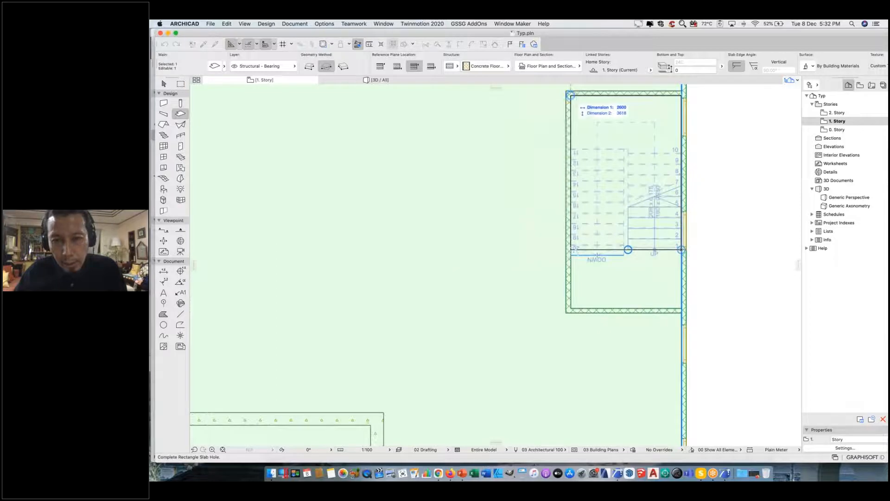
{"action": "left_click", "coordinate": [571, 96]}
{"action": "left_click", "coordinate": [162, 81]}
{"action": "scroll", "coordinate": [691, 232], "scroll_direction": "down", "scroll_amount": 5}
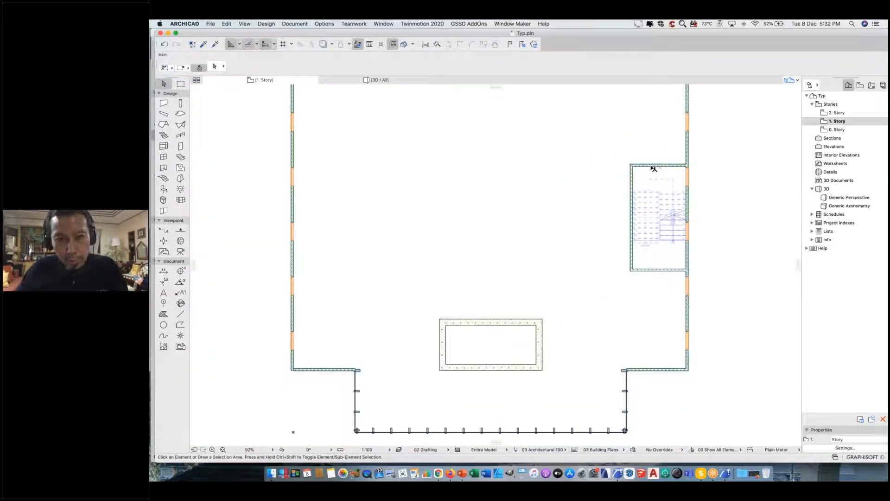
Reactivate element grouping and mirror a copy of the grouped stairwell walls and stair about a vertical axis through the rectangular core's midpoint.
{"action": "left_click", "coordinate": [393, 44]}
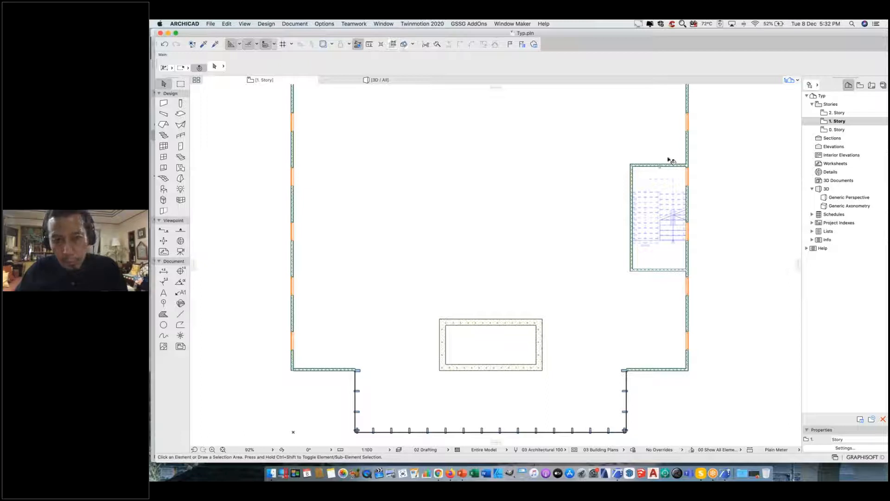
{"action": "left_click", "coordinate": [646, 175]}
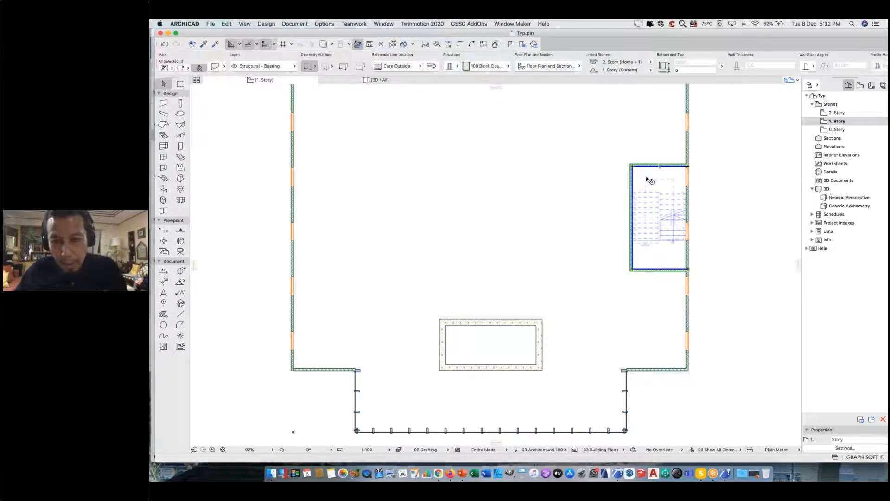
{"action": "left_click", "coordinate": [649, 201], "text": "shift"}
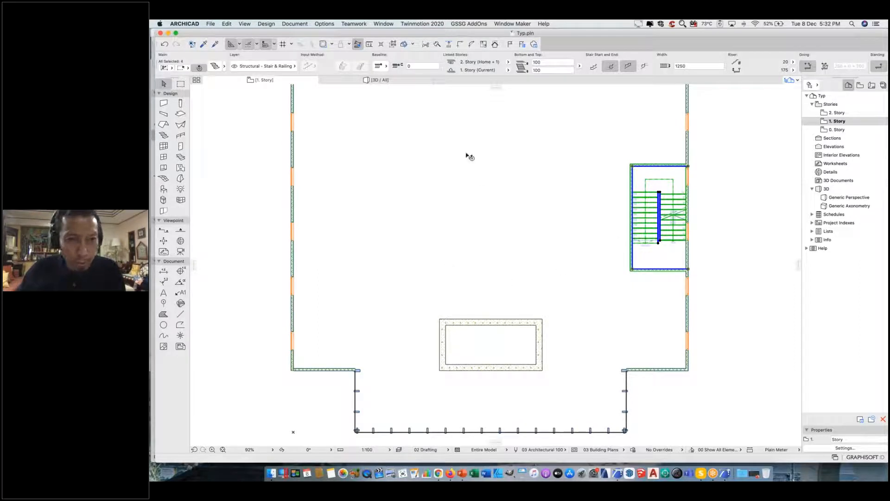
{"action": "left_click", "coordinate": [636, 186]}
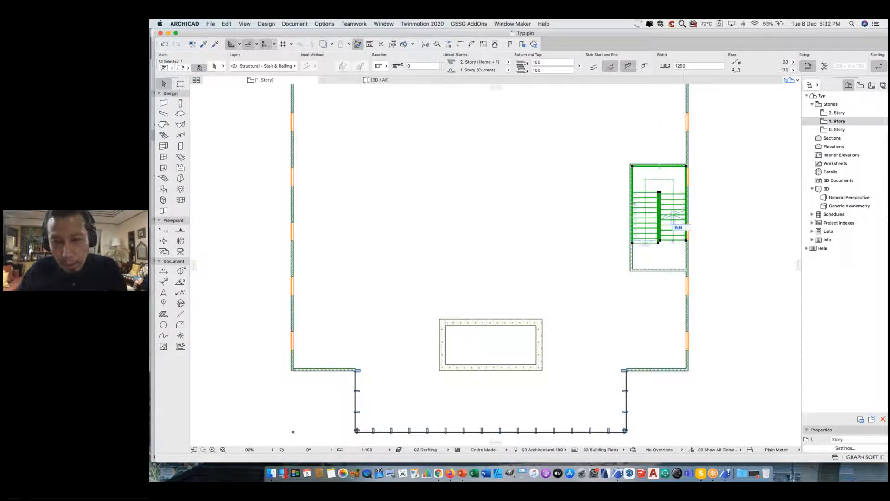
{"action": "key", "text": "Escape"}
{"action": "left_click", "coordinate": [654, 174]}
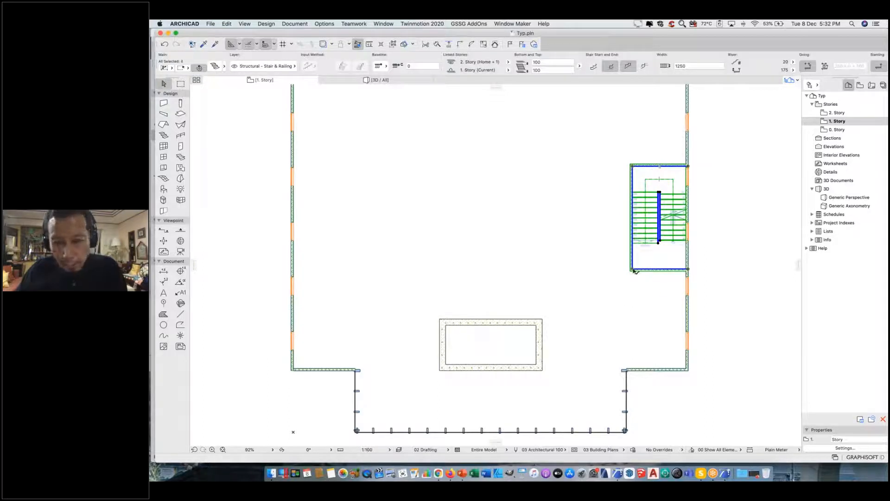
{"action": "left_click", "coordinate": [636, 271]}
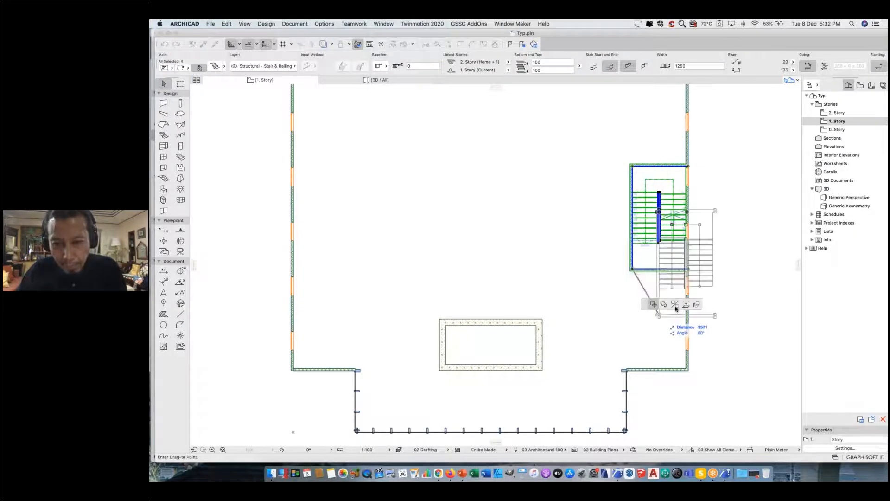
{"action": "left_click", "coordinate": [562, 304]}
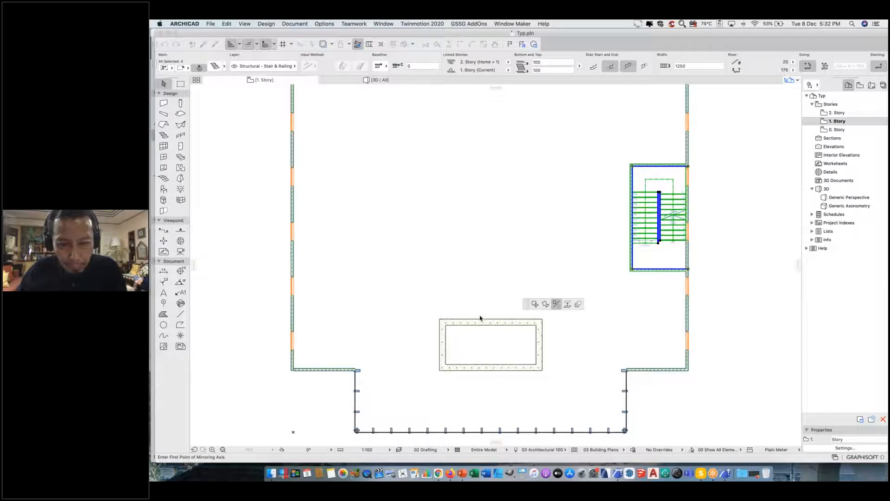
{"action": "key", "text": "alt"}
{"action": "left_click", "coordinate": [491, 319]}
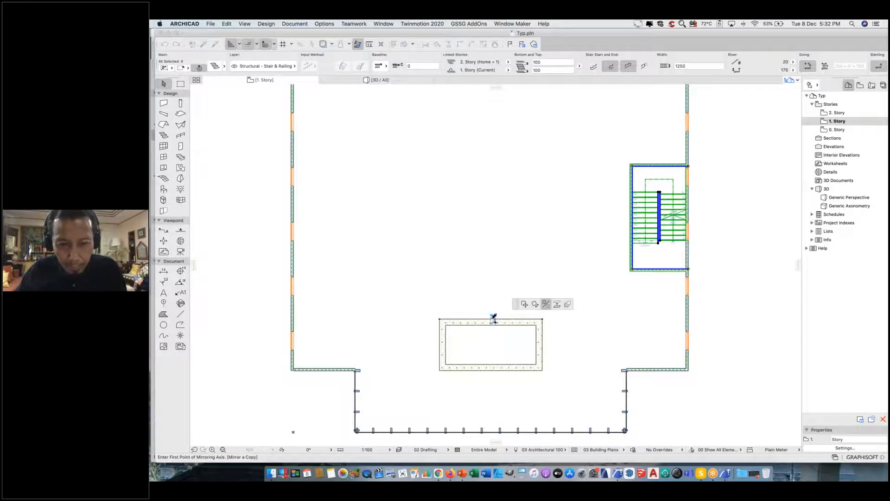
{"action": "left_click", "coordinate": [492, 226]}
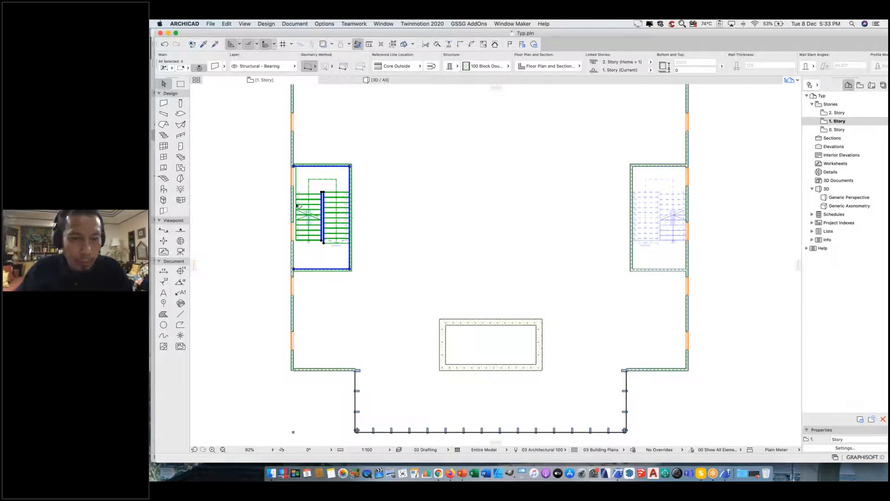
Move the mirrored stair so its outer corner meets the inner face of the exterior wall.
{"action": "scroll", "coordinate": [298, 175], "scroll_direction": "up", "scroll_amount": 5}
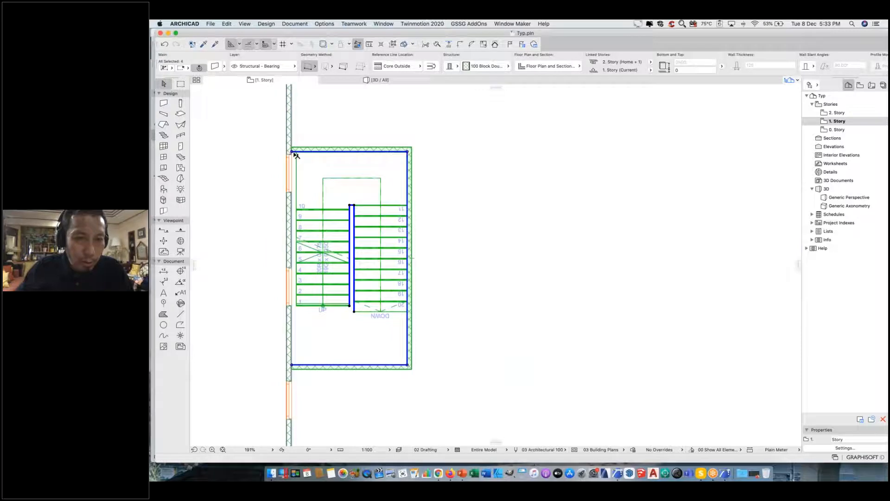
{"action": "left_click", "coordinate": [298, 153]}
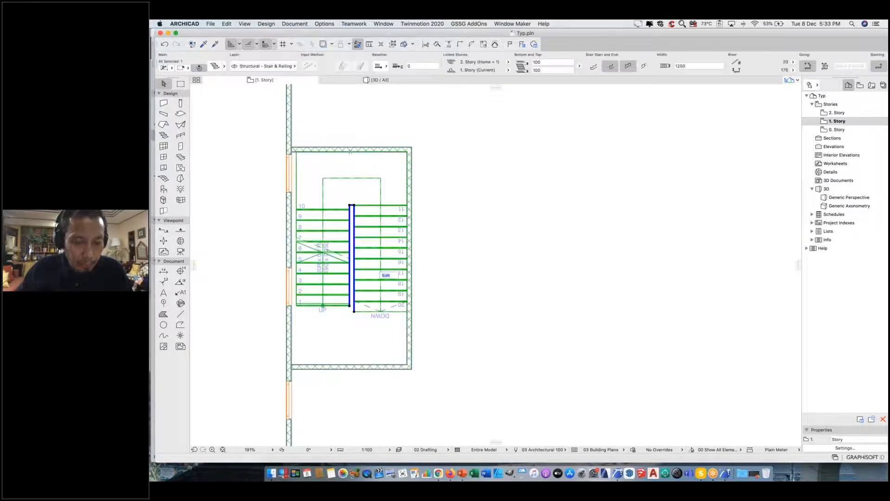
{"action": "left_click", "coordinate": [300, 151], "text": "shift"}
{"action": "scroll", "coordinate": [299, 151], "scroll_direction": "up", "scroll_amount": 5}
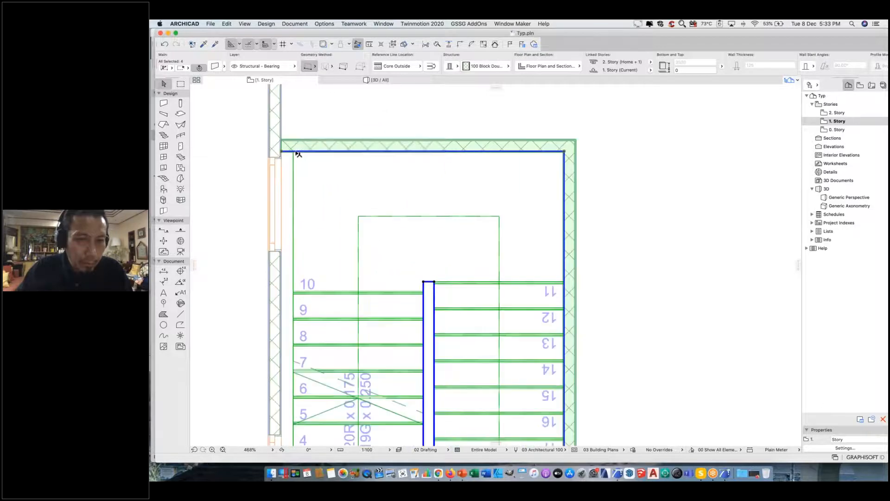
{"action": "left_click", "coordinate": [293, 151]}
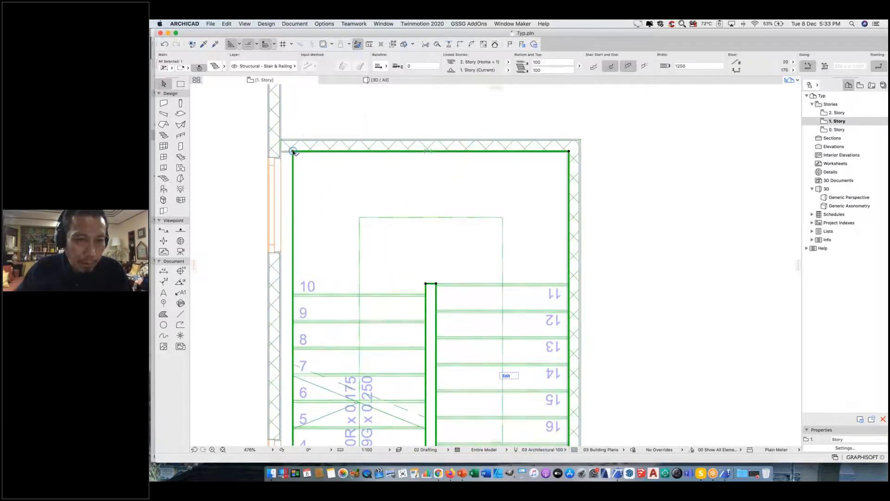
{"action": "left_click", "coordinate": [293, 152]}
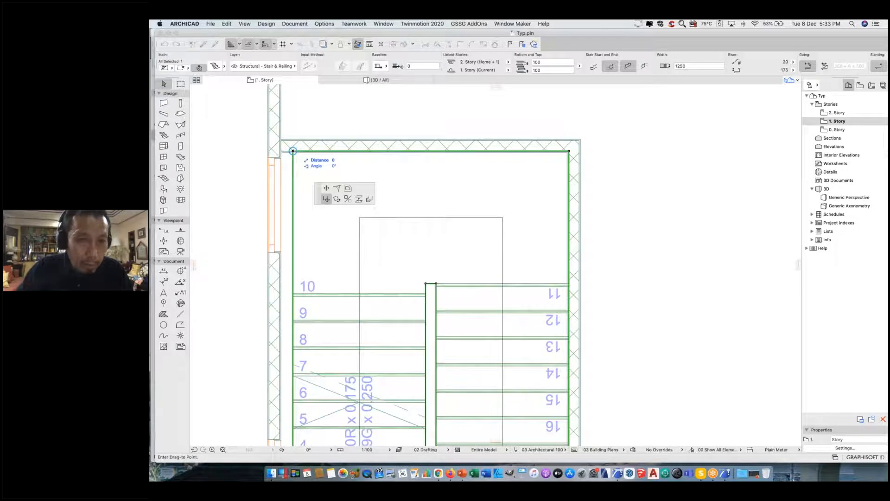
{"action": "left_click", "coordinate": [281, 152]}
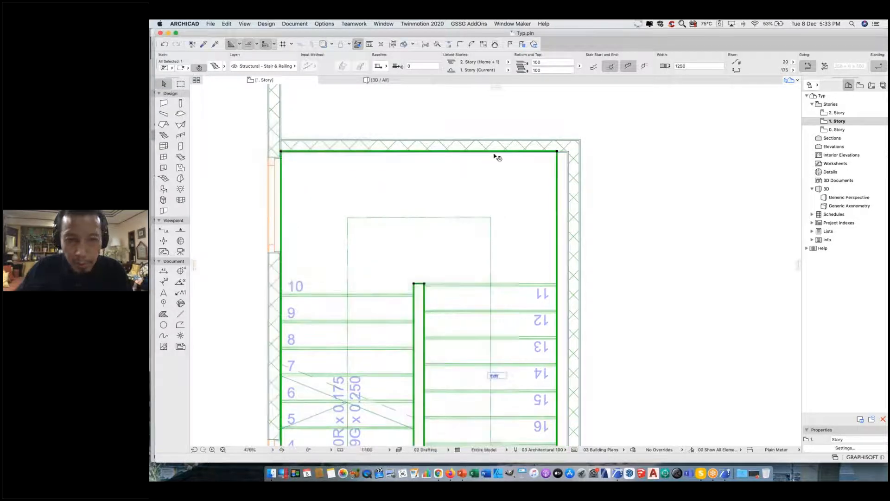
Move the mirrored stairwell walls so their inner corner meets the corner of the relocated stair, then clear the selection.
{"action": "left_click", "coordinate": [555, 201]}
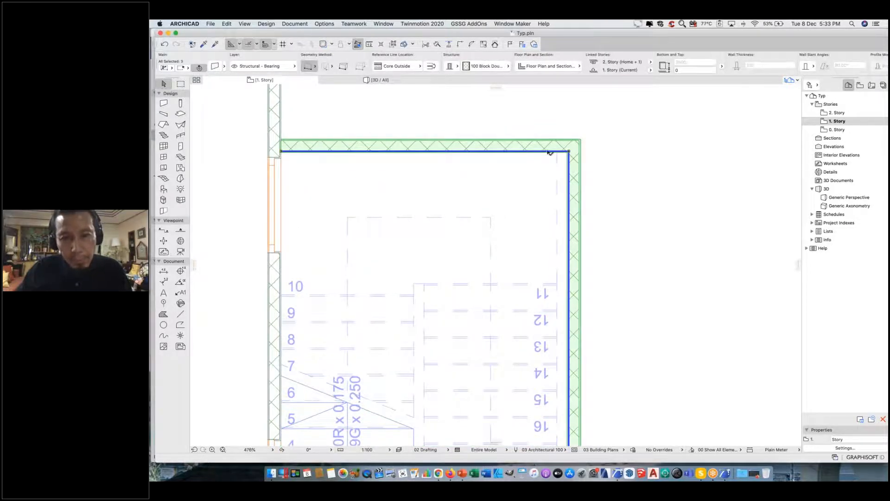
{"action": "left_click", "coordinate": [569, 151]}
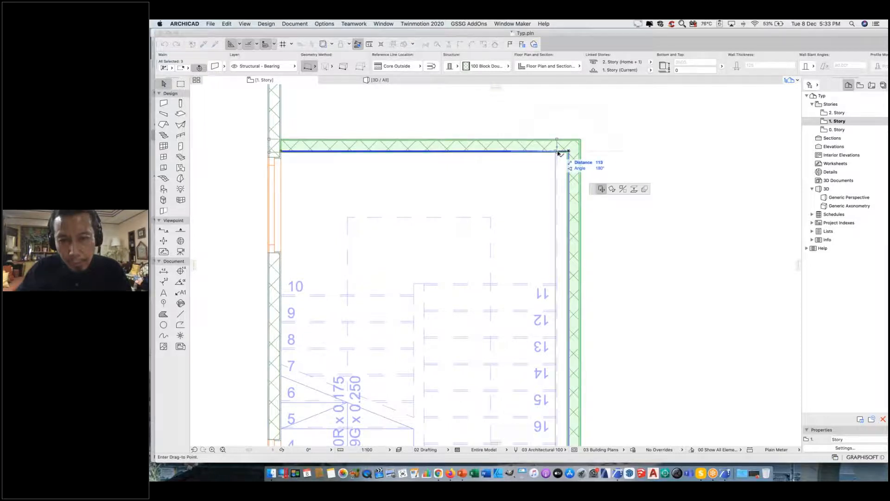
{"action": "left_click", "coordinate": [559, 152]}
{"action": "scroll", "coordinate": [591, 188], "scroll_direction": "down", "scroll_amount": 2}
{"action": "scroll", "coordinate": [591, 188], "scroll_direction": "down", "scroll_amount": 3}
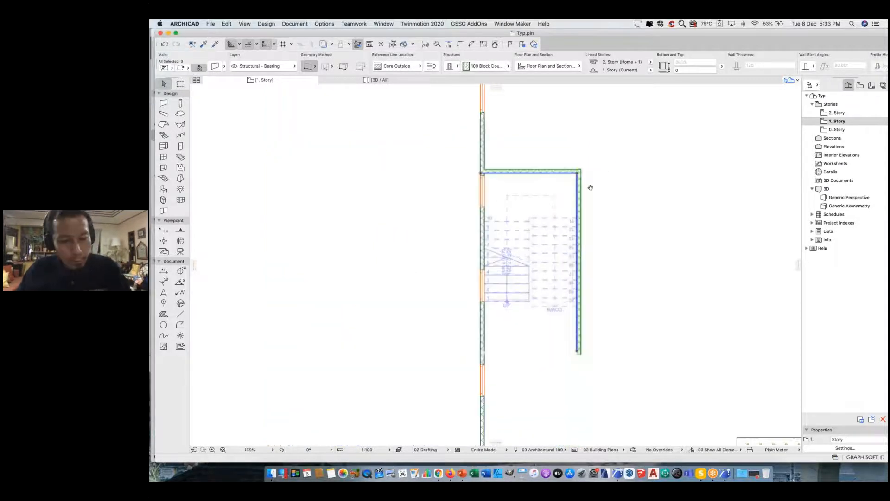
{"action": "left_click", "coordinate": [614, 213]}
{"action": "middle_click_drag", "start_coordinate": [485, 178], "coordinate": [364, 144]}
{"action": "scroll", "coordinate": [474, 191], "scroll_direction": "down", "scroll_amount": 2}
{"action": "middle_click_drag", "start_coordinate": [554, 223], "coordinate": [507, 216]}
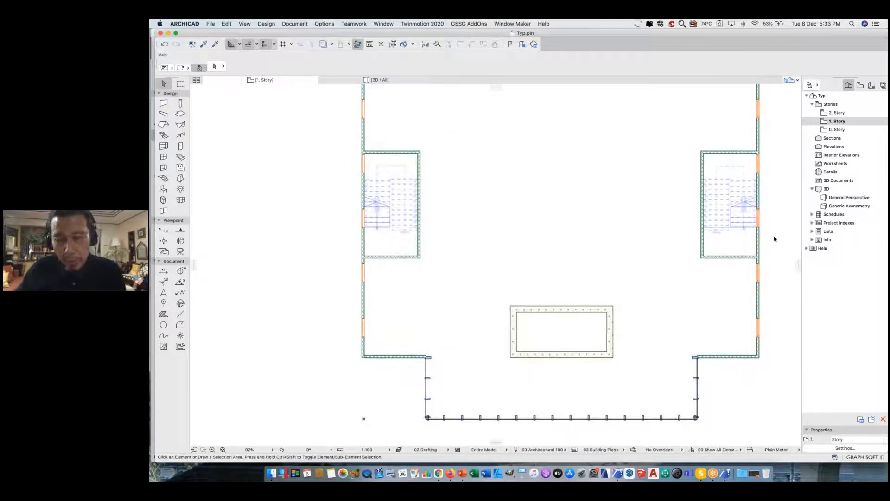
Examine the front curtain wall and its corner in the floor plan and in the 3D perspective.
{"action": "scroll", "coordinate": [537, 201], "scroll_direction": "down", "scroll_amount": 2}
{"action": "middle_click_drag", "start_coordinate": [532, 253], "coordinate": [503, 291]}
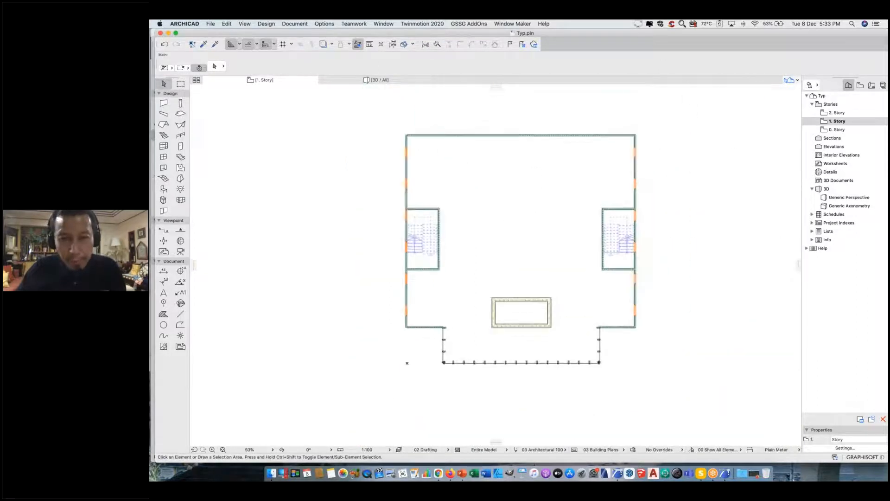
{"action": "left_click_drag", "start_coordinate": [362, 115], "coordinate": [651, 388]}
{"action": "scroll", "coordinate": [598, 368], "scroll_direction": "up", "scroll_amount": 6}
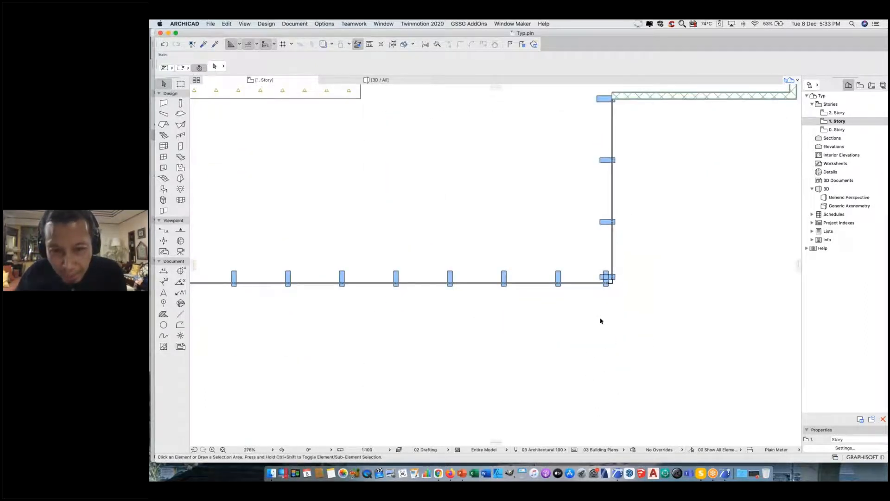
{"action": "scroll", "coordinate": [600, 318], "scroll_direction": "up", "scroll_amount": 1}
{"action": "left_click", "coordinate": [410, 81]}
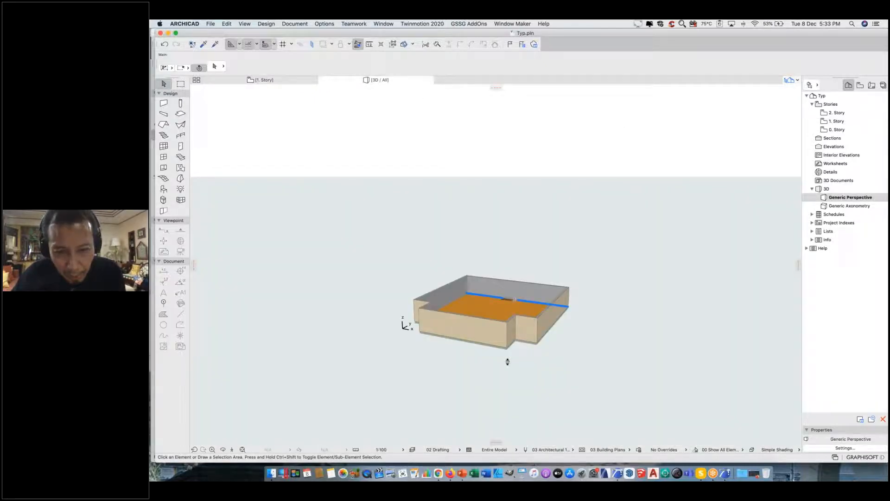
{"action": "scroll", "coordinate": [509, 317], "scroll_direction": "up", "scroll_amount": 3}
{"action": "scroll", "coordinate": [508, 305], "scroll_direction": "up", "scroll_amount": 3}
{"action": "middle_click_drag", "start_coordinate": [516, 287], "coordinate": [566, 262]}
{"action": "scroll", "coordinate": [582, 257], "scroll_direction": "up", "scroll_amount": 2}
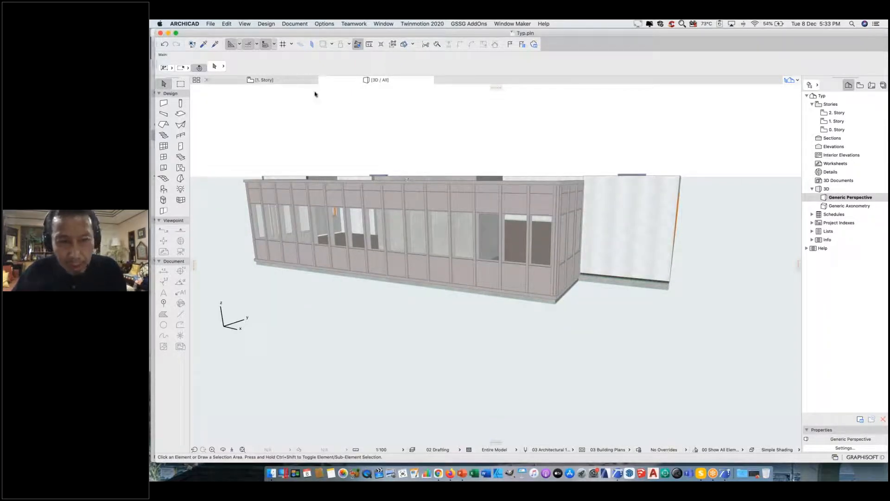
Select the front curtain wall in the 1. Story plan and set its boundary frames to be placed Inside Boundary.
{"action": "left_click", "coordinate": [298, 80]}
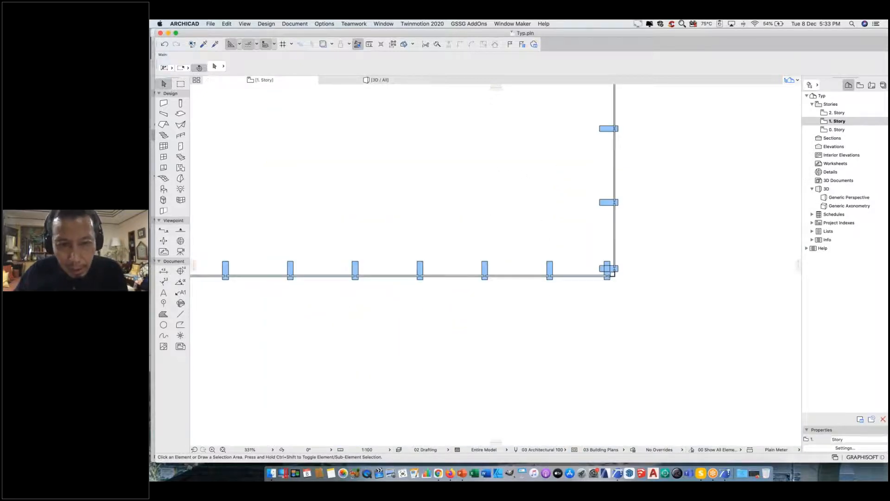
{"action": "left_click", "coordinate": [612, 277]}
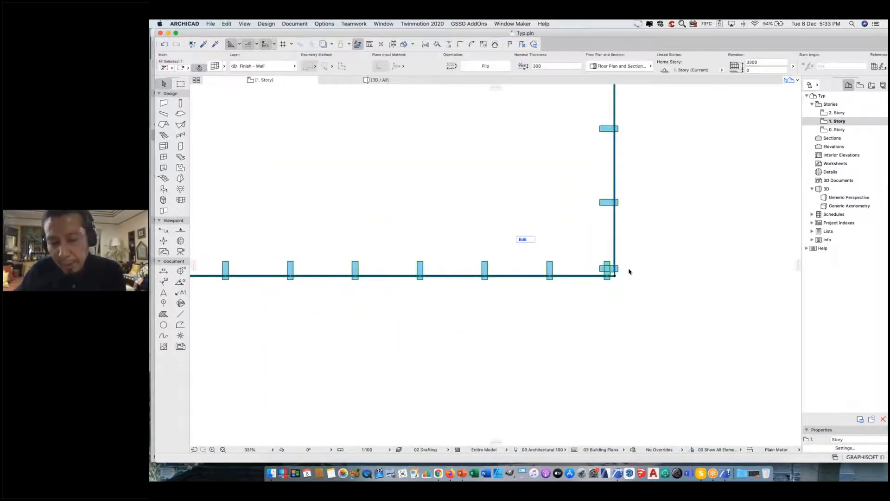
{"action": "scroll", "coordinate": [618, 277], "scroll_direction": "down", "scroll_amount": 5}
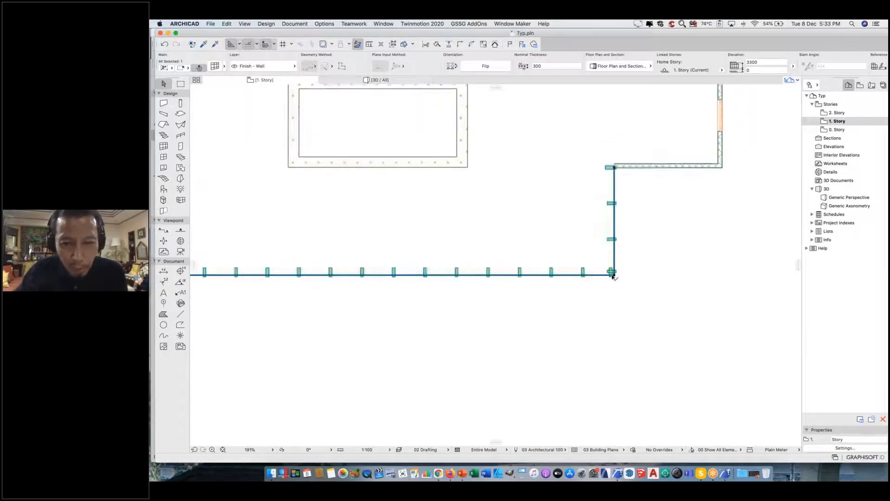
{"action": "scroll", "coordinate": [610, 273], "scroll_direction": "up", "scroll_amount": 5}
{"action": "scroll", "coordinate": [610, 273], "scroll_direction": "down", "scroll_amount": 5}
{"action": "scroll", "coordinate": [633, 268], "scroll_direction": "left", "scroll_amount": 3}
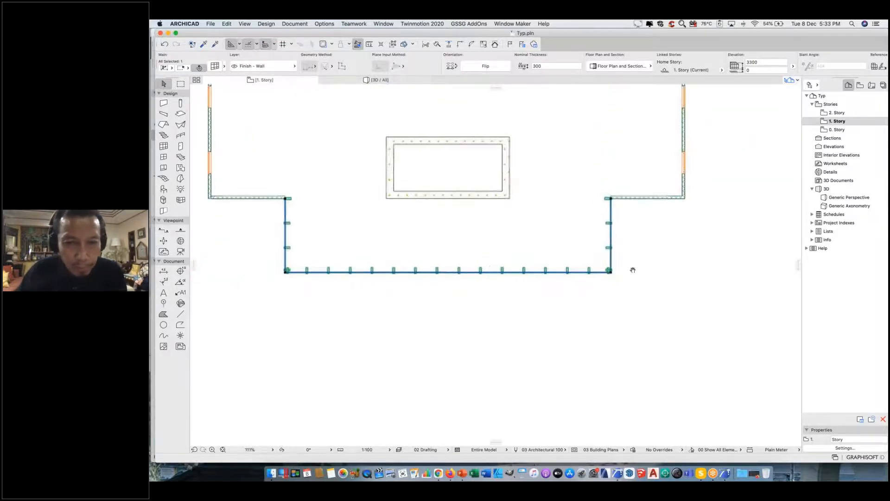
{"action": "scroll", "coordinate": [632, 269], "scroll_direction": "left", "scroll_amount": 3}
{"action": "scroll", "coordinate": [656, 256], "scroll_direction": "up", "scroll_amount": 2}
{"action": "left_click", "coordinate": [214, 66]}
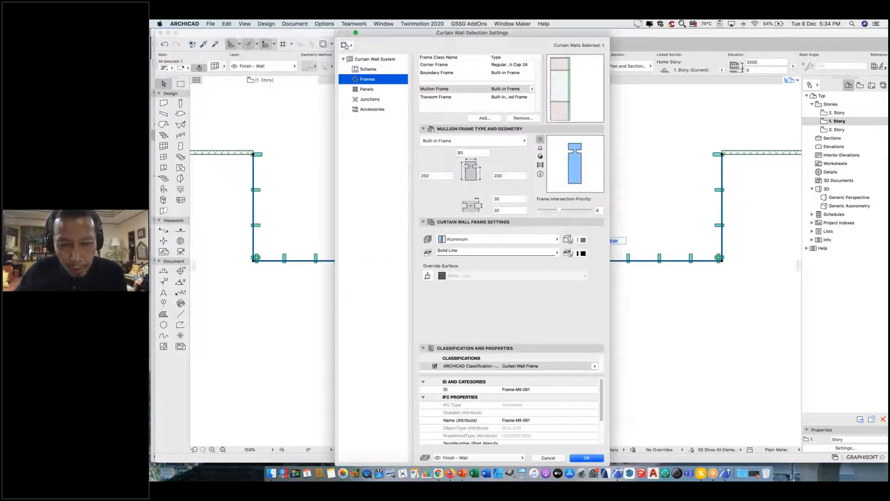
{"action": "left_click", "coordinate": [387, 59]}
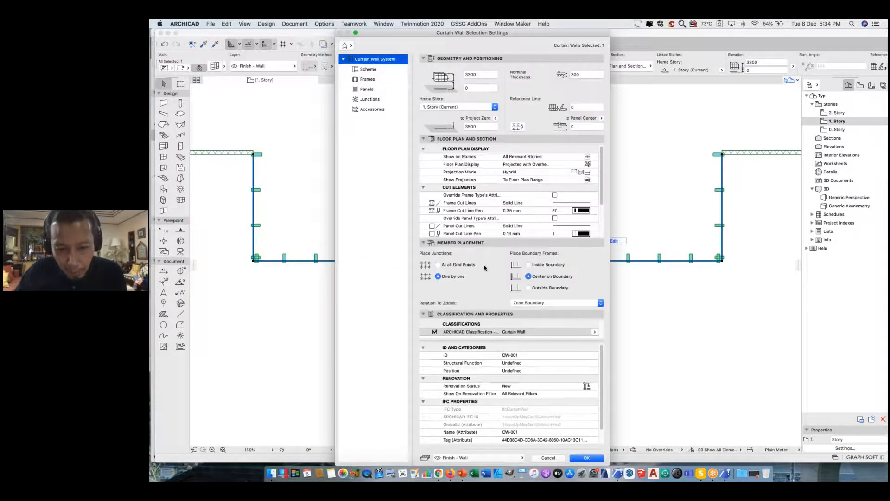
{"action": "left_click", "coordinate": [529, 264]}
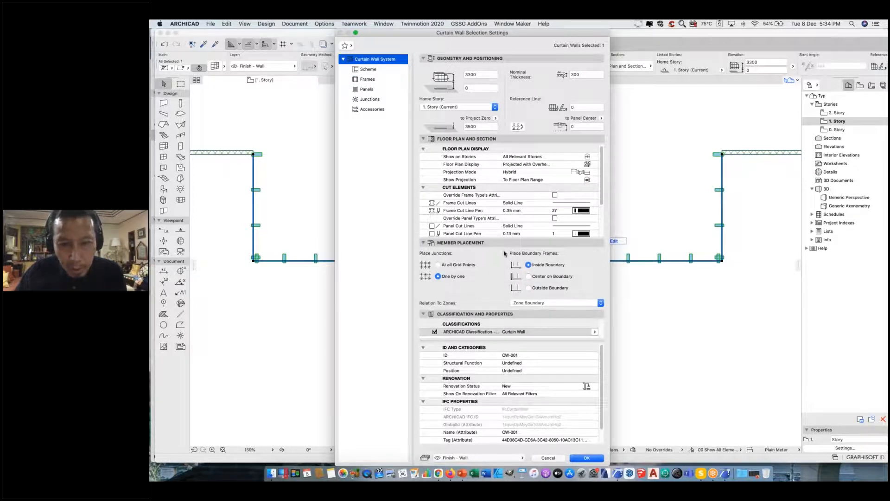
Change the curtain wall's corner frame type to Diagonal Butt-Glazed Frame 24.
{"action": "left_click", "coordinate": [369, 80]}
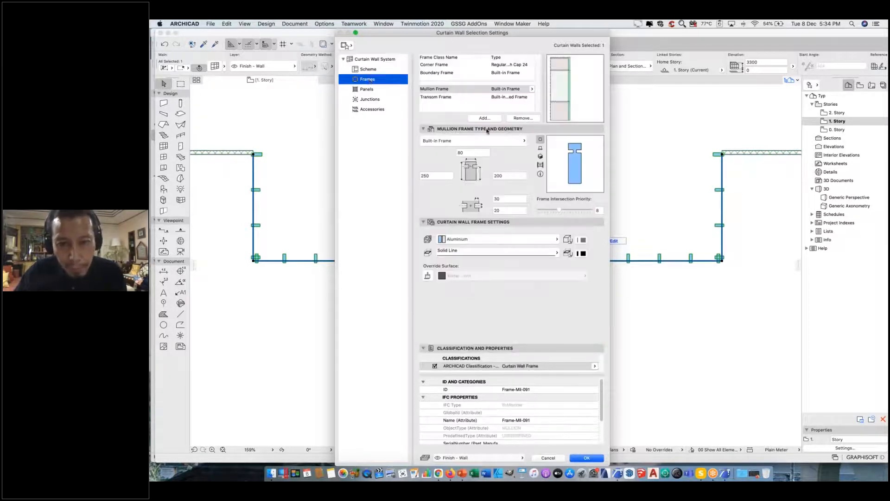
{"action": "left_click", "coordinate": [465, 65]}
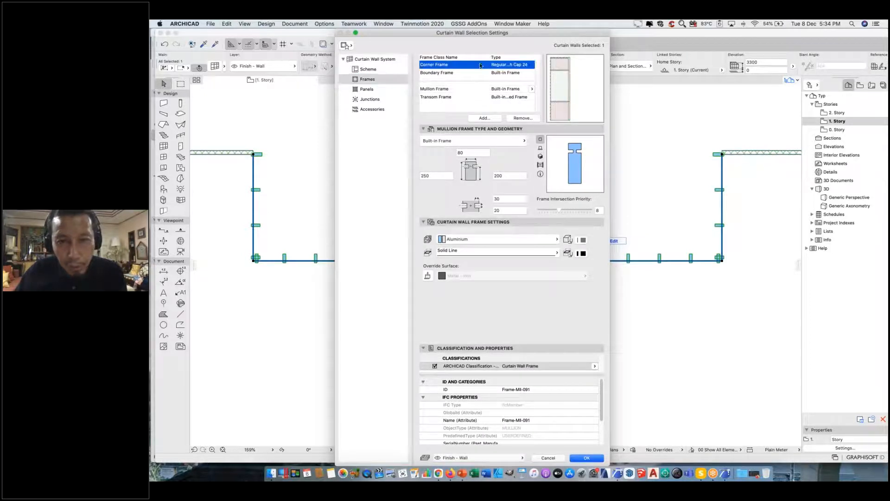
{"action": "left_click", "coordinate": [512, 141]}
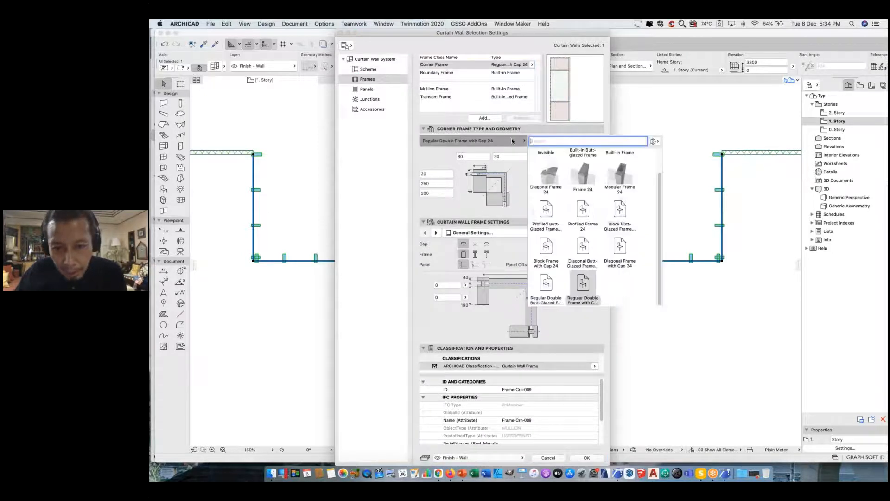
{"action": "left_click", "coordinate": [587, 251]}
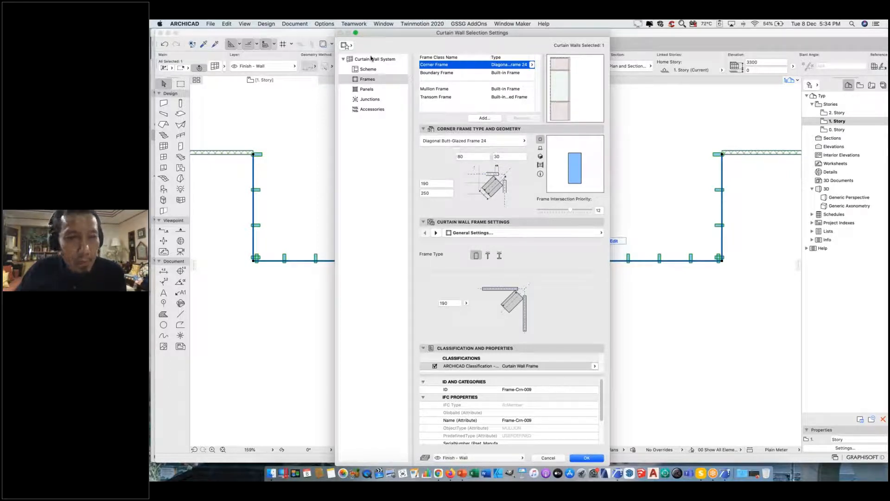
Set the curtain wall's Distinct Panel building material to Glass and apply the settings.
{"action": "left_click", "coordinate": [367, 89]}
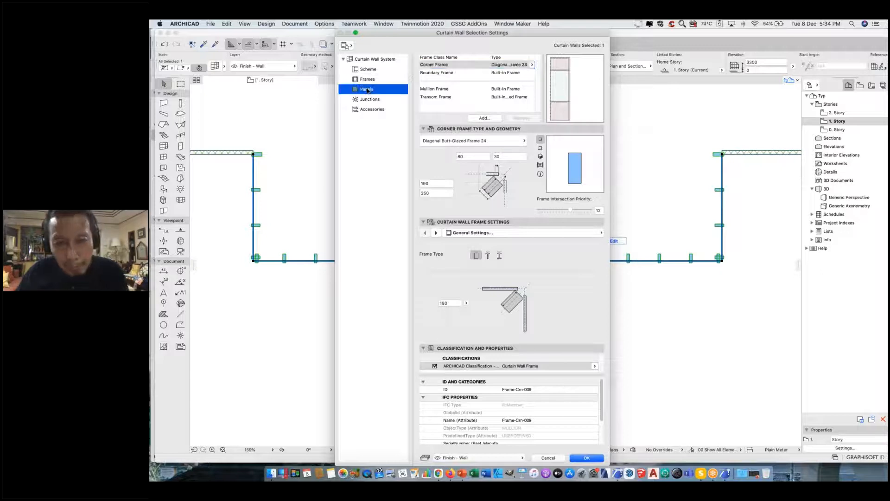
{"action": "left_click", "coordinate": [561, 117]}
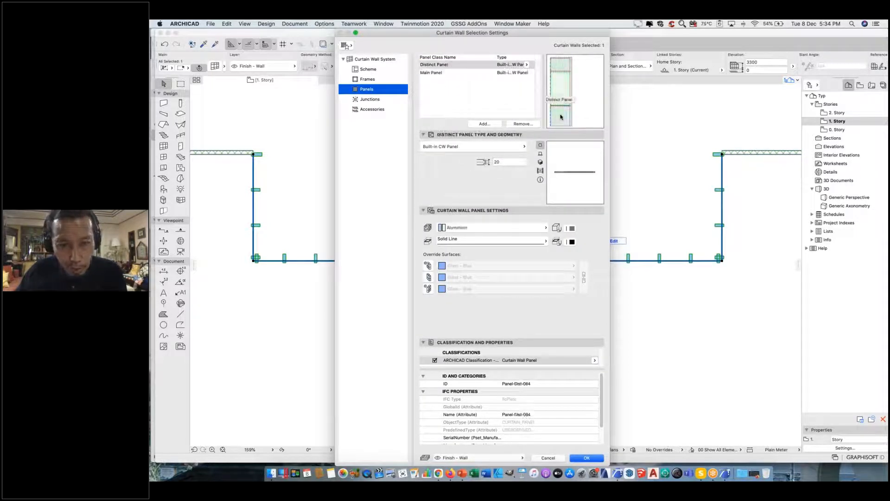
{"action": "left_click", "coordinate": [540, 228]}
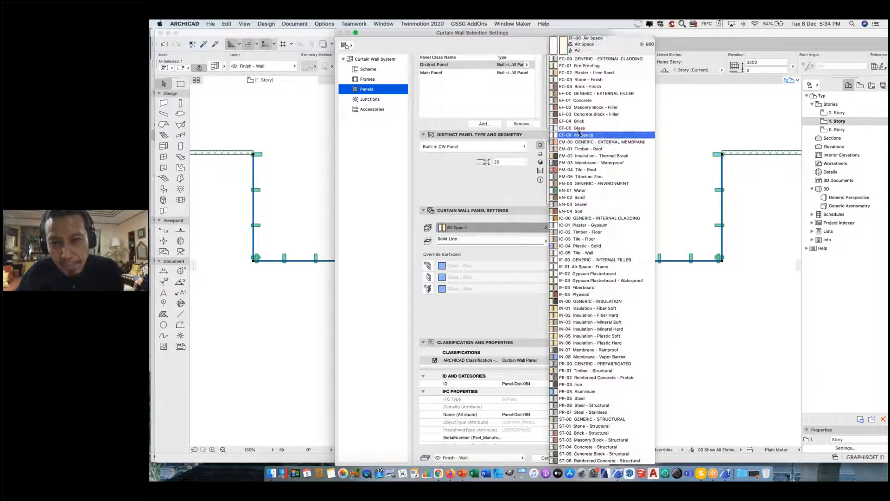
{"action": "left_click", "coordinate": [579, 128]}
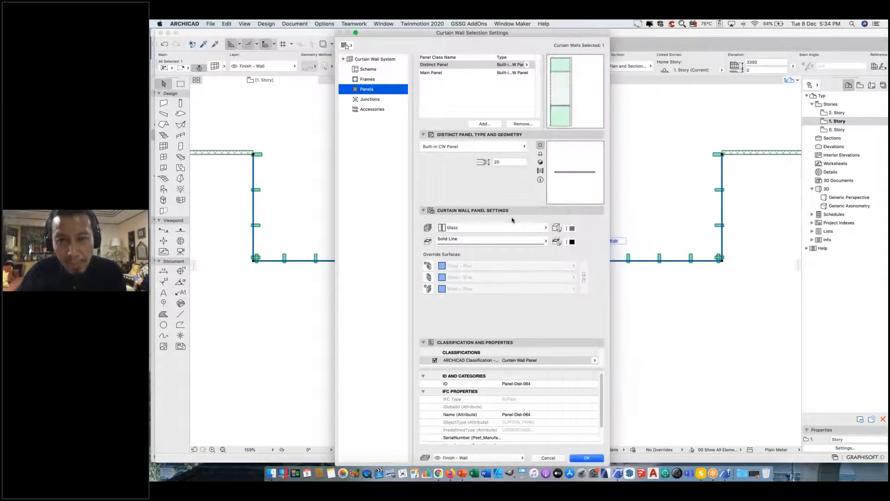
{"action": "left_click", "coordinate": [585, 458]}
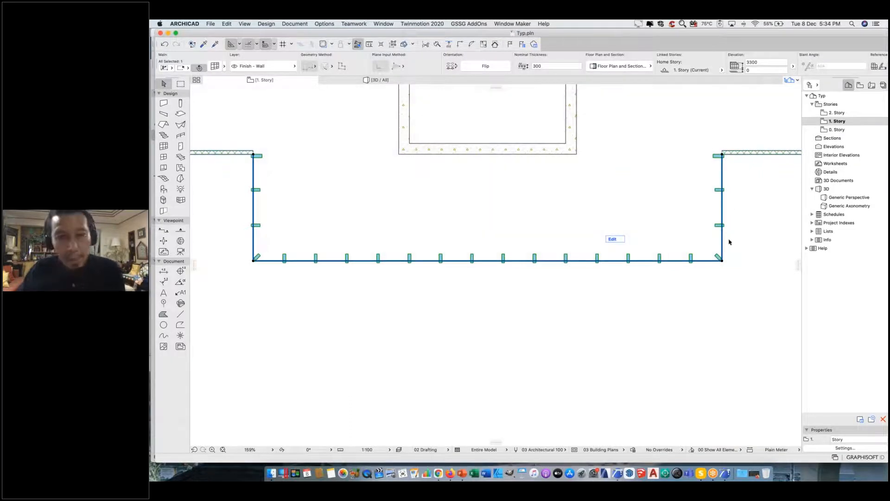
Examine the changed corner frames and glass panels of the curtain wall in plan and in the 3D perspective.
{"action": "scroll", "coordinate": [739, 256], "scroll_direction": "up", "scroll_amount": 5}
{"action": "scroll", "coordinate": [740, 257], "scroll_direction": "down", "scroll_amount": 5}
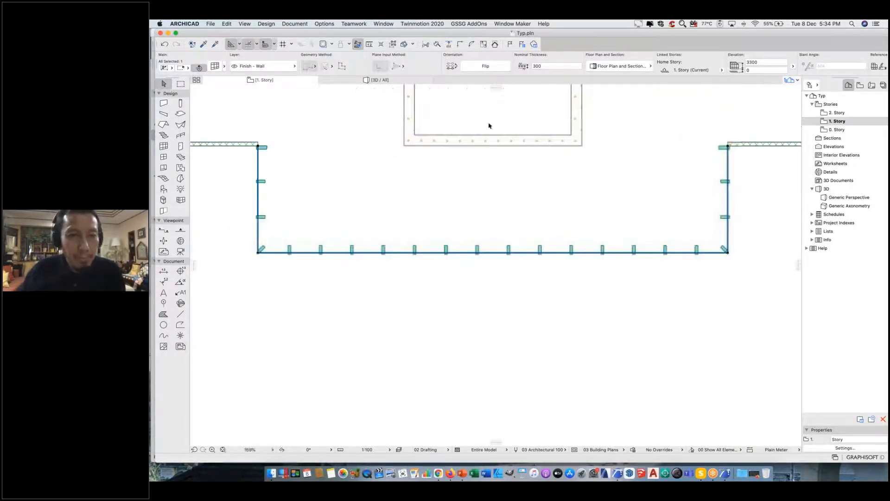
{"action": "left_click", "coordinate": [380, 80]}
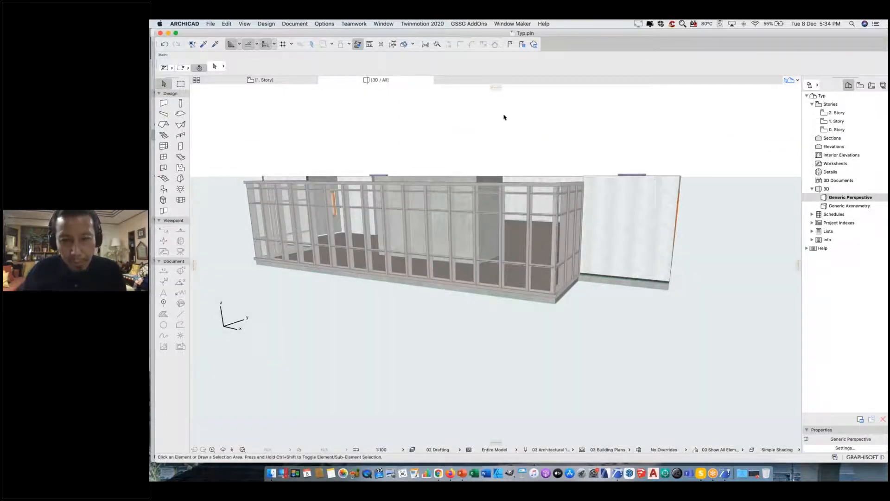
{"action": "left_click", "coordinate": [295, 80]}
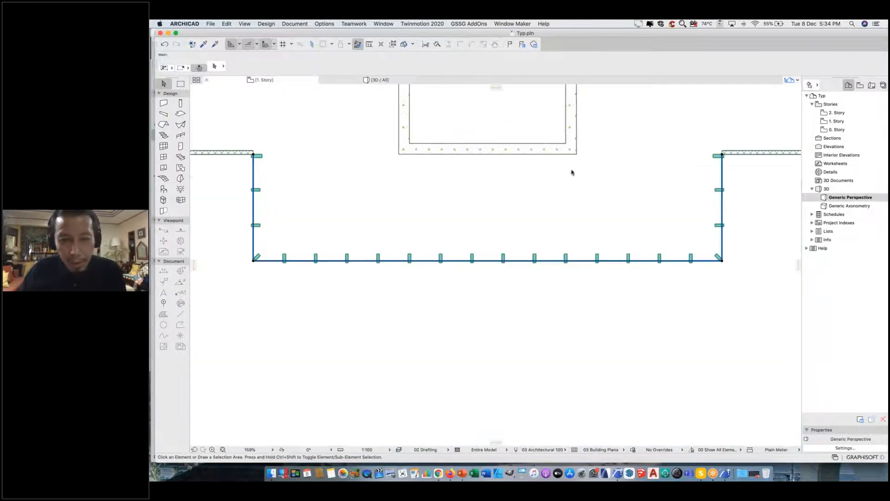
Select all elements of the typical floor and save them as module file Typ.mod in the ARCHICADNOW folder, replacing the existing file.
{"action": "scroll", "coordinate": [598, 204], "scroll_direction": "down", "scroll_amount": 5}
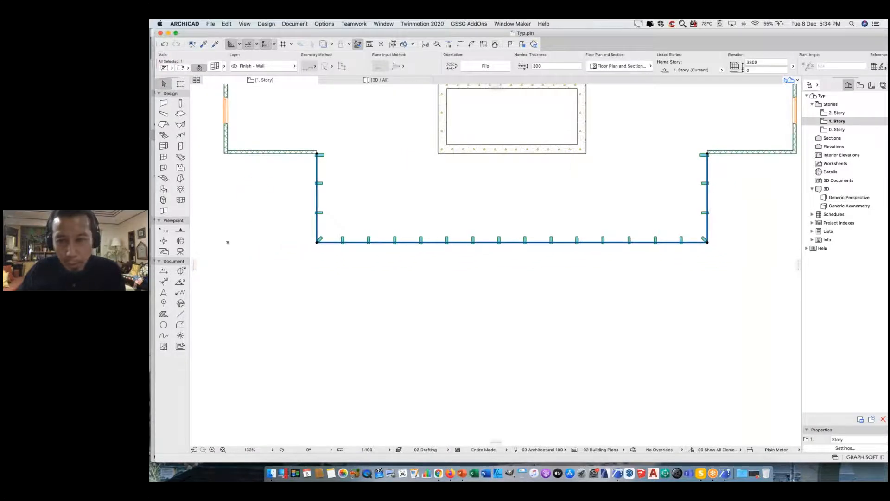
{"action": "scroll", "coordinate": [608, 269], "scroll_direction": "down", "scroll_amount": 5}
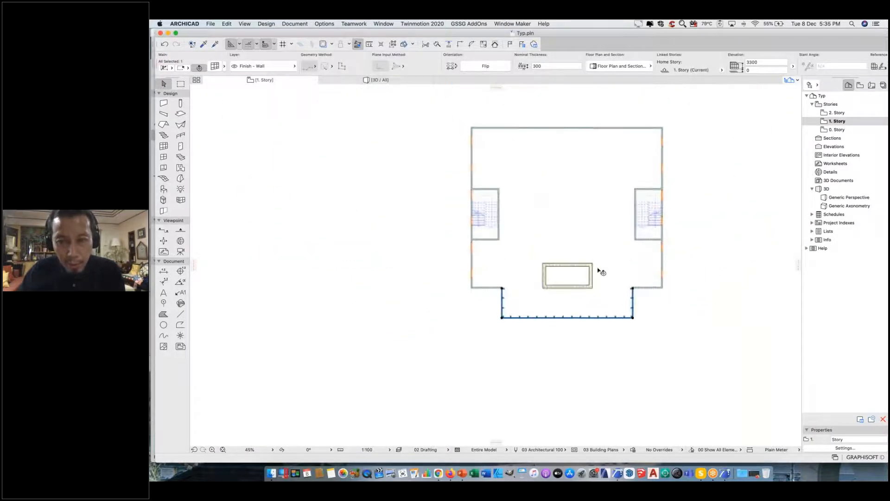
{"action": "left_click", "coordinate": [664, 318]}
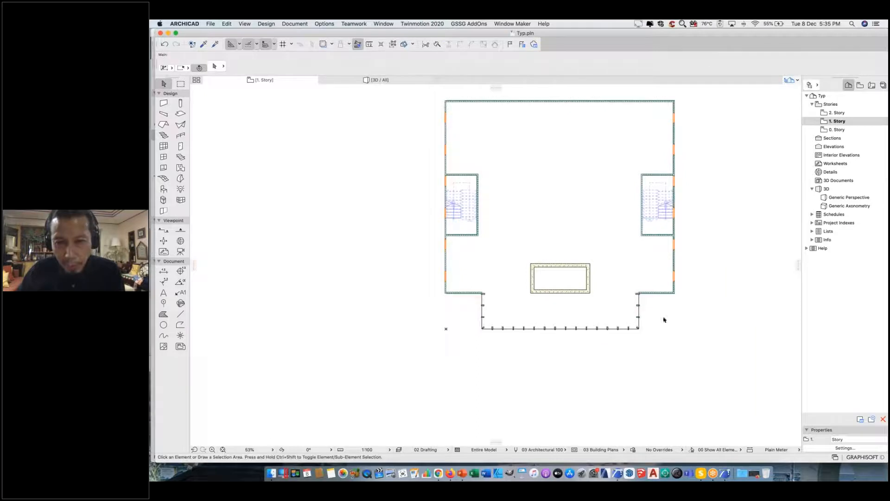
{"action": "left_click_drag", "start_coordinate": [439, 95], "coordinate": [698, 348]}
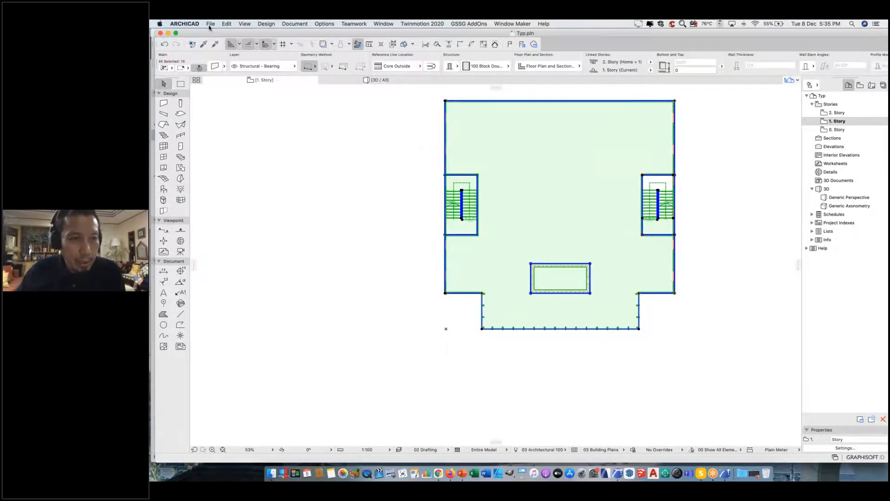
{"action": "left_click", "coordinate": [210, 24]}
{"action": "mouse_move", "coordinate": [241, 134]}
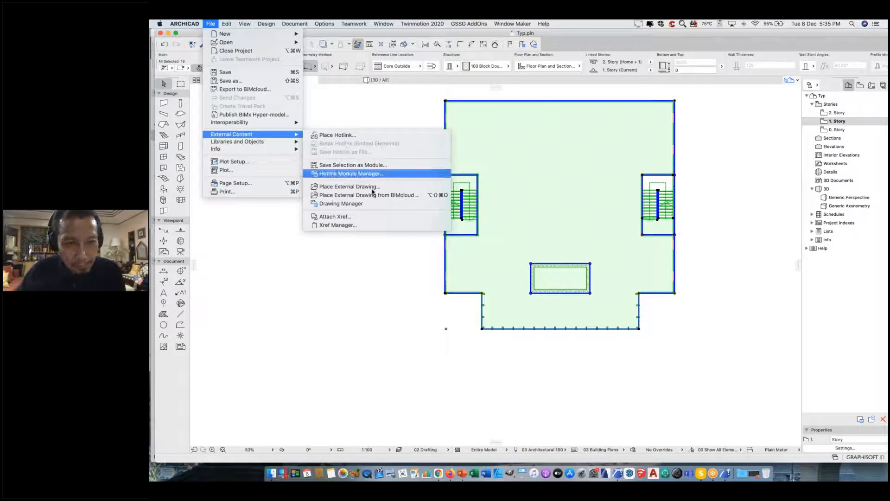
{"action": "left_click", "coordinate": [561, 159]}
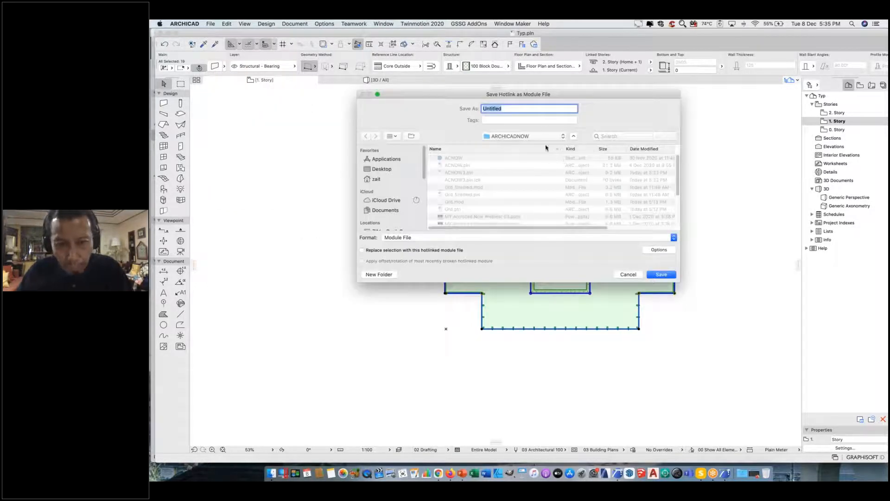
{"action": "type", "text": "Typ"}
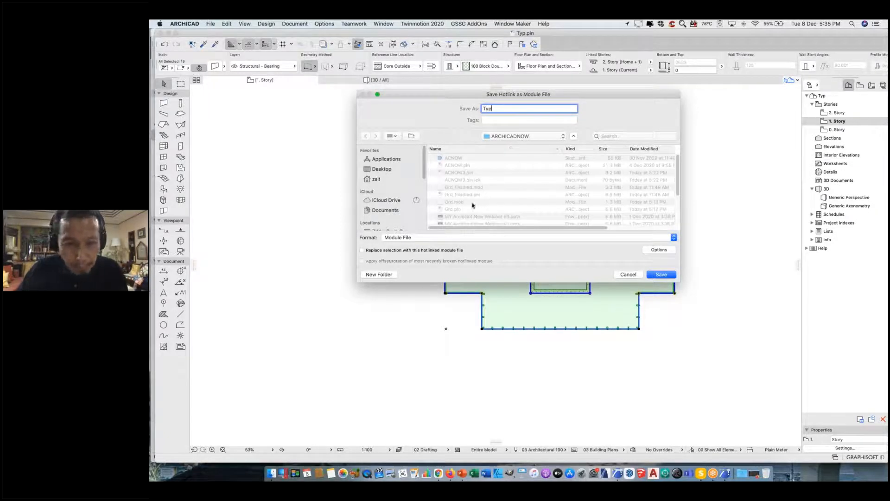
{"action": "scroll", "coordinate": [482, 199], "scroll_direction": "down", "scroll_amount": 3}
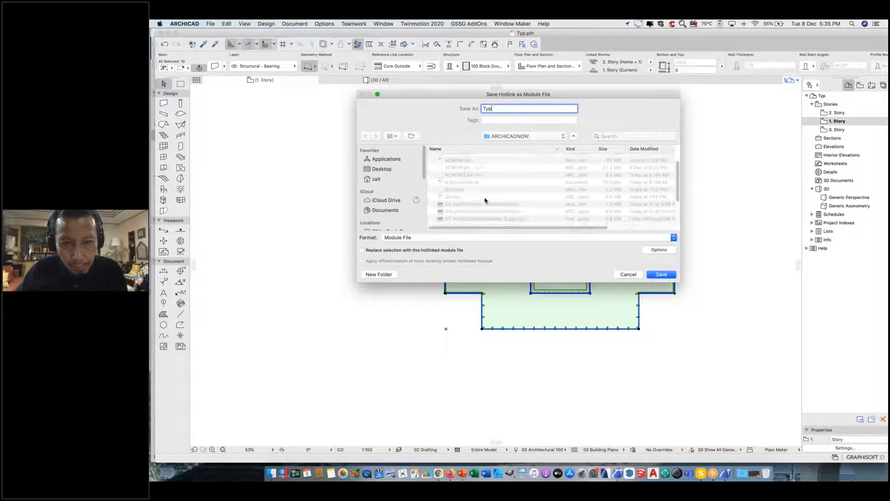
{"action": "scroll", "coordinate": [474, 204], "scroll_direction": "down", "scroll_amount": 2}
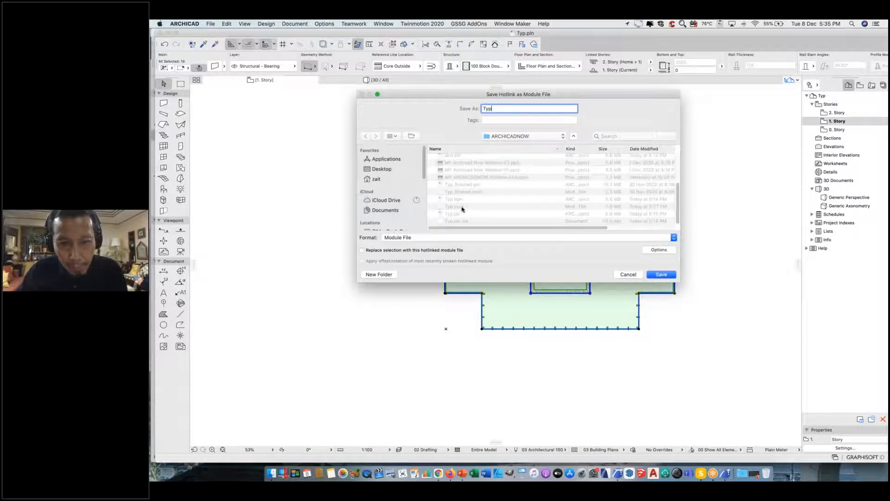
{"action": "left_click", "coordinate": [462, 209]}
{"action": "left_click", "coordinate": [662, 275]}
{"action": "left_click", "coordinate": [575, 145]}
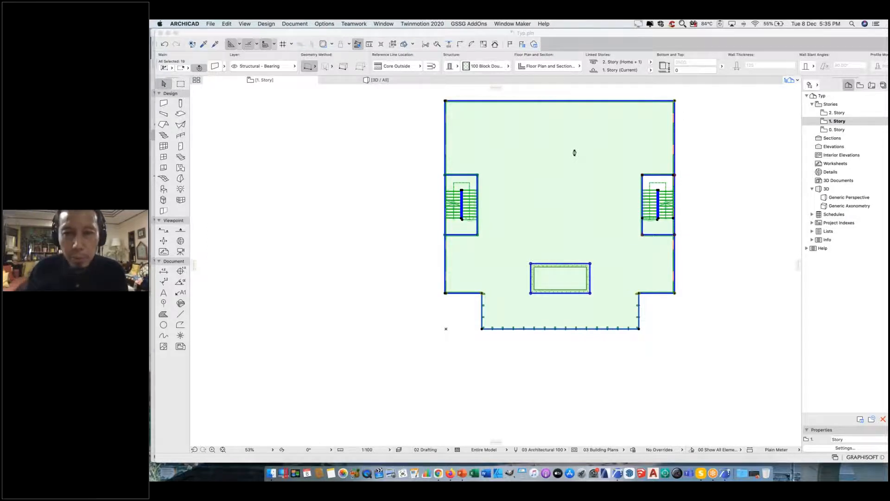
{"action": "middle_click_drag", "start_coordinate": [573, 124], "coordinate": [525, 158]}
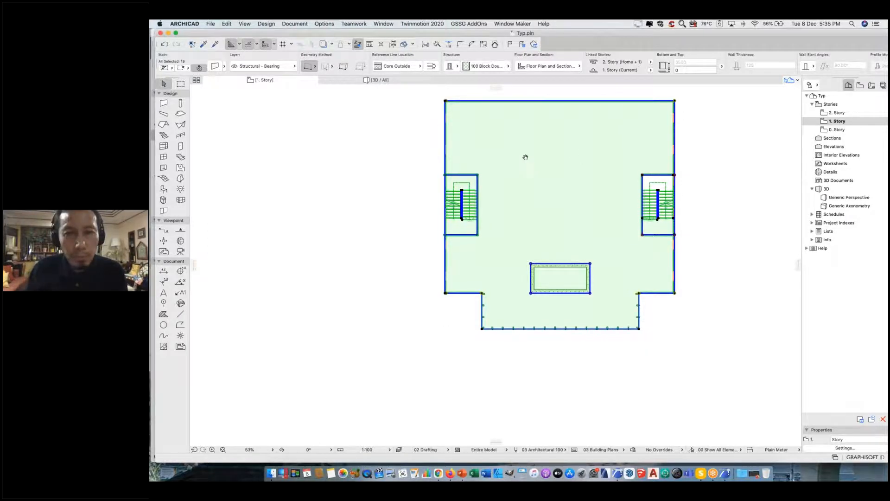
Switch to the ACNOW3 project and display the whole tower in 3D.
{"action": "left_click", "coordinate": [380, 80]}
{"action": "left_click", "coordinate": [622, 392]}
{"action": "left_click", "coordinate": [726, 472]}
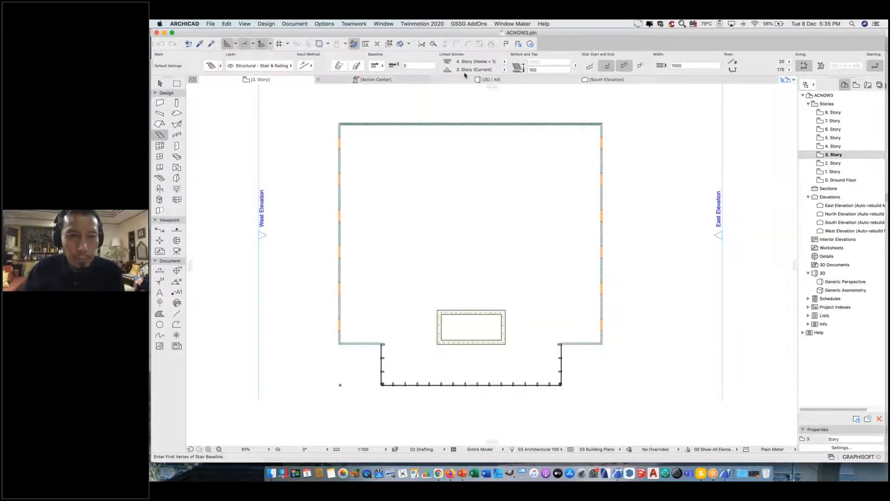
{"action": "left_click", "coordinate": [463, 84]}
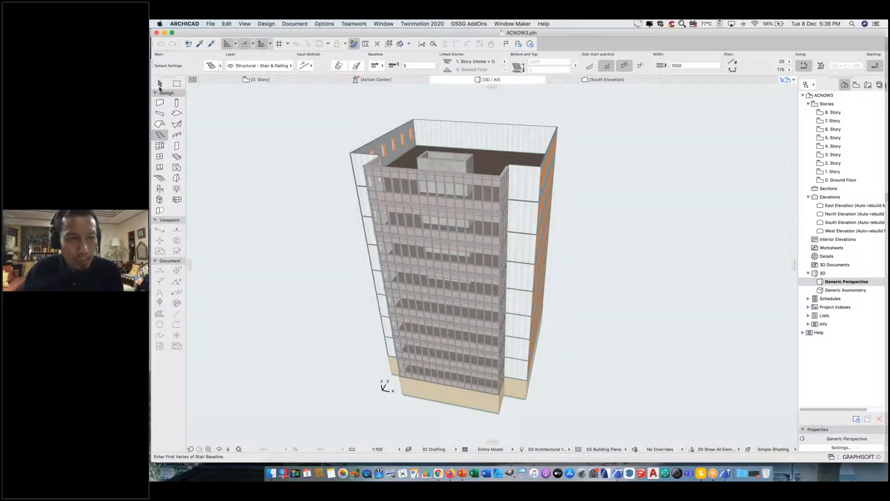
Update the modified Typ.mod source of the tower's typical floor in the Hotlink Module Manager and apply the update to all placed hotlinks.
{"action": "left_click", "coordinate": [162, 84]}
{"action": "left_click", "coordinate": [516, 175]}
{"action": "right_click", "coordinate": [516, 172]}
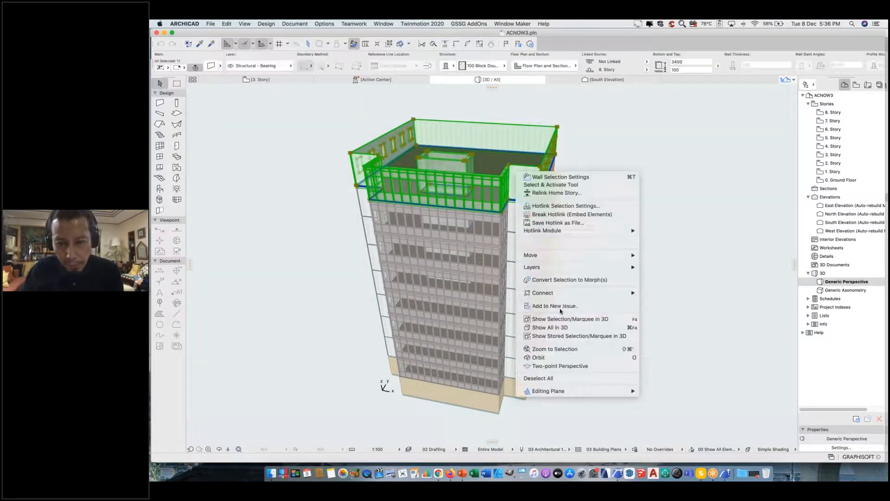
{"action": "mouse_move", "coordinate": [603, 231]}
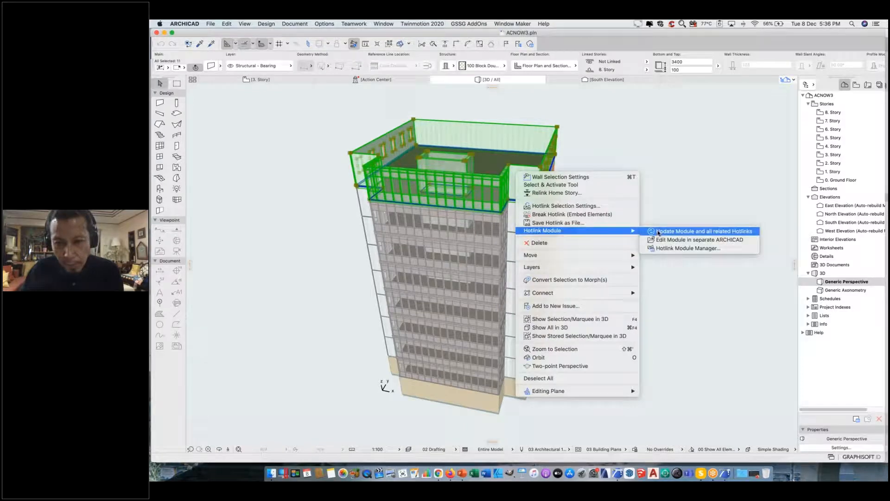
{"action": "left_click", "coordinate": [665, 249]}
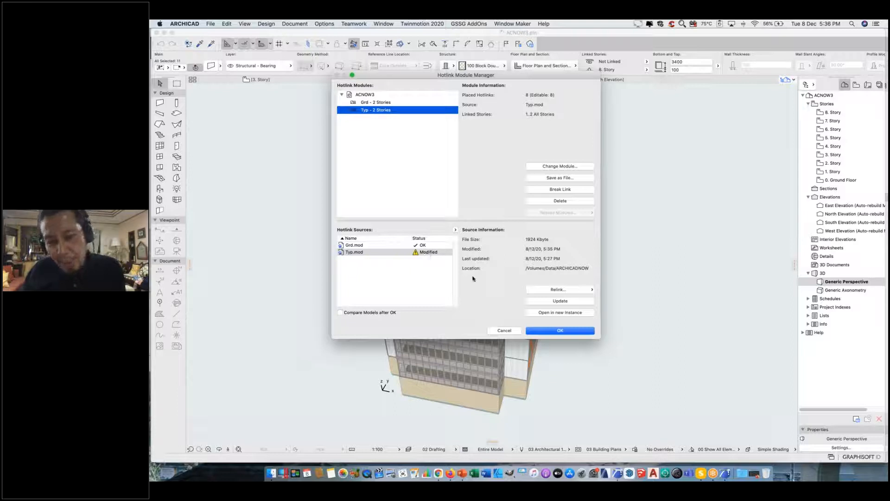
{"action": "left_click", "coordinate": [548, 302]}
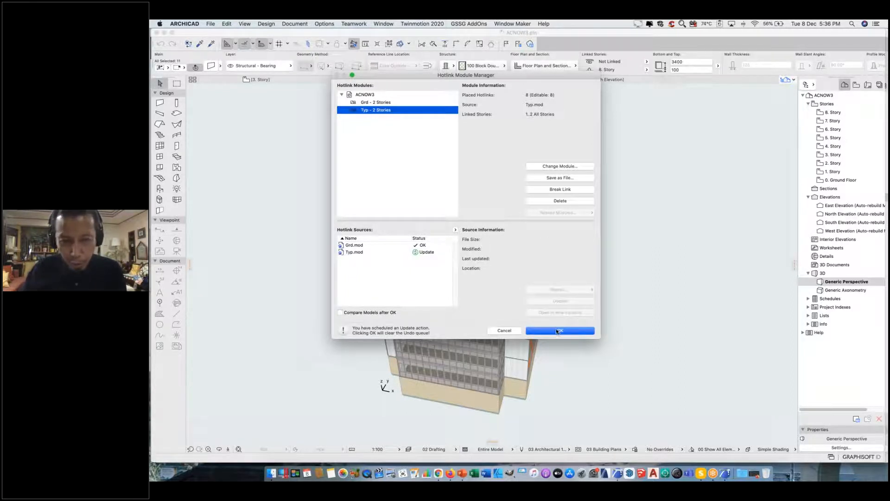
{"action": "left_click", "coordinate": [557, 330]}
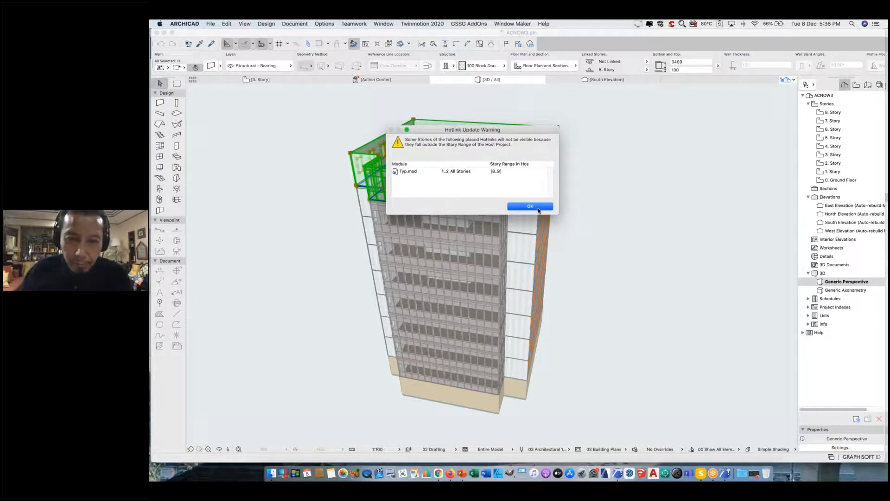
{"action": "left_click", "coordinate": [530, 207]}
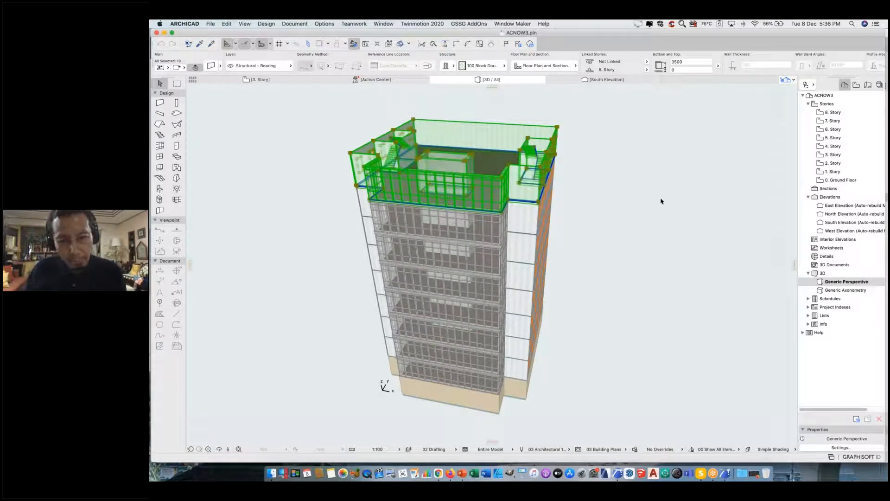
{"action": "left_click", "coordinate": [629, 224]}
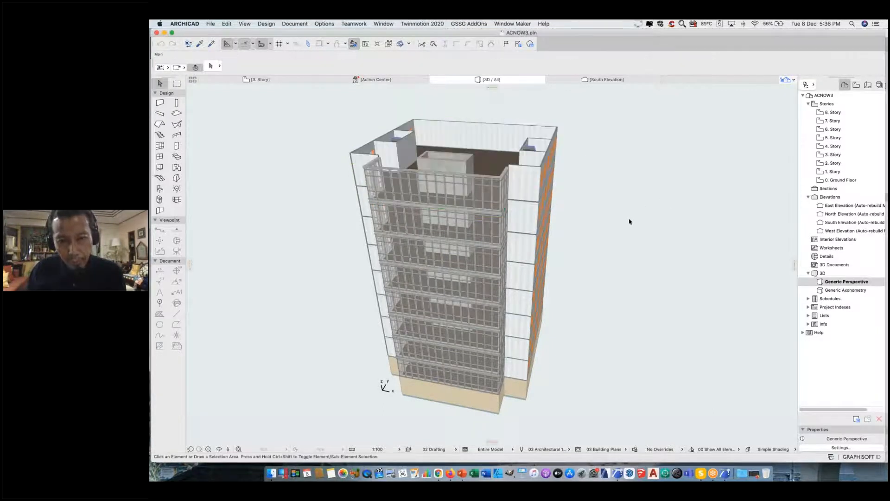
Examine the updated tower in 3D, checking the curtain wall, stairwells and windowed side wall from several angles and up close.
{"action": "middle_click_drag", "start_coordinate": [573, 242], "coordinate": [566, 244]}
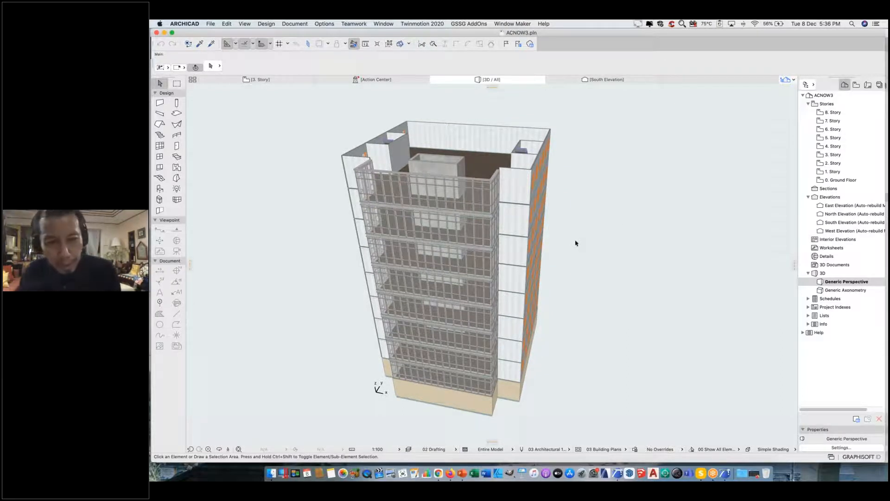
{"action": "middle_click_drag", "start_coordinate": [572, 240], "coordinate": [573, 242]}
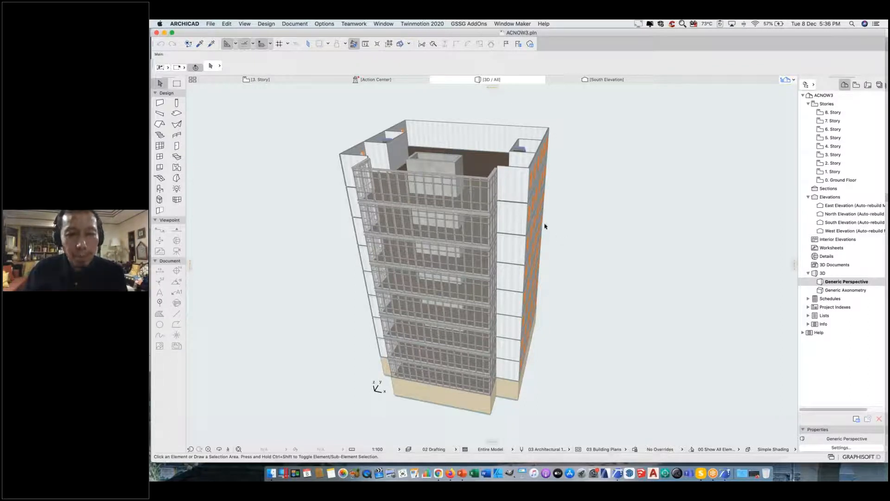
{"action": "middle_click_drag", "start_coordinate": [470, 352], "coordinate": [481, 306], "text": "shift"}
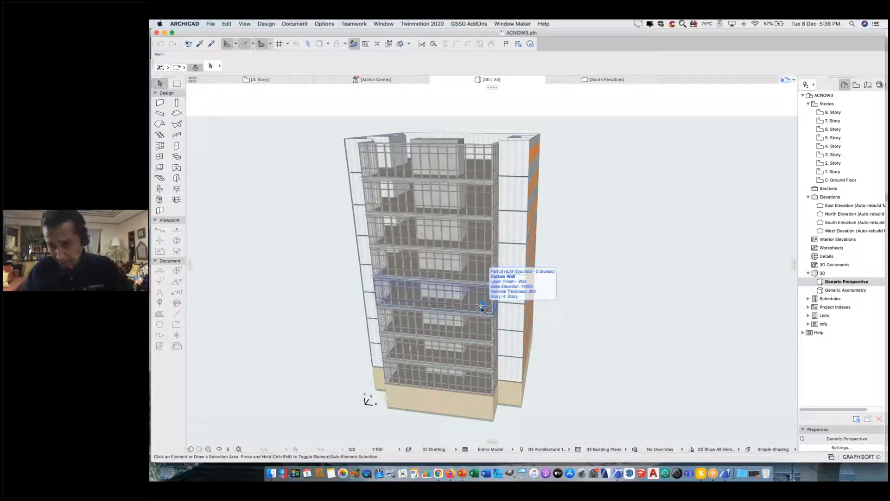
{"action": "left_click", "coordinate": [482, 308]}
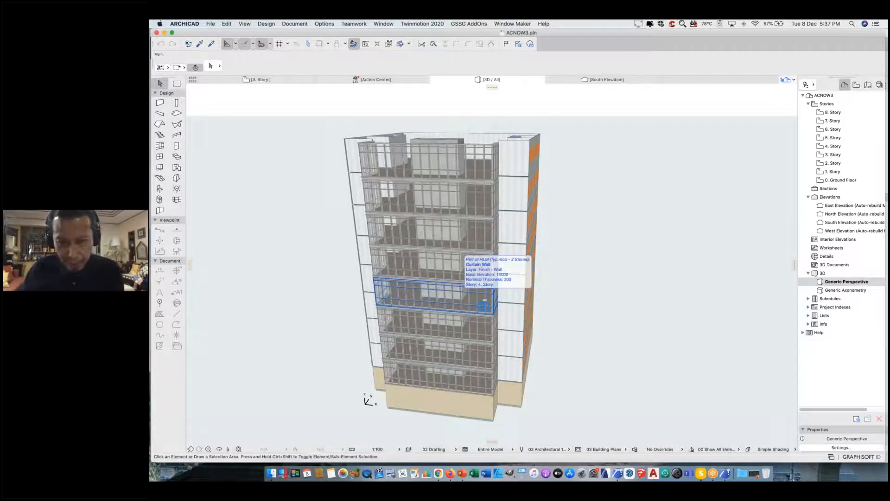
{"action": "key", "text": "Escape"}
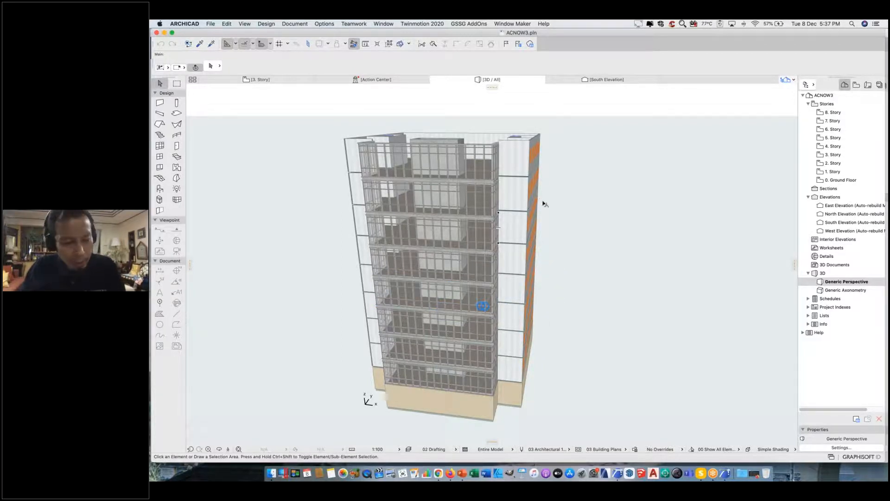
{"action": "scroll", "coordinate": [541, 200], "scroll_direction": "up", "scroll_amount": 3}
{"action": "scroll", "coordinate": [537, 215], "scroll_direction": "up", "scroll_amount": 3}
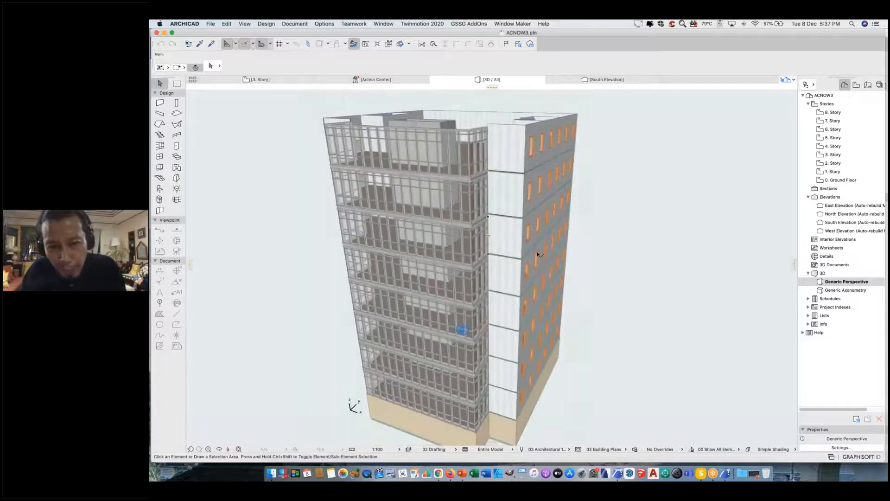
{"action": "scroll", "coordinate": [522, 232], "scroll_direction": "up", "scroll_amount": 3}
{"action": "scroll", "coordinate": [533, 253], "scroll_direction": "up", "scroll_amount": 3}
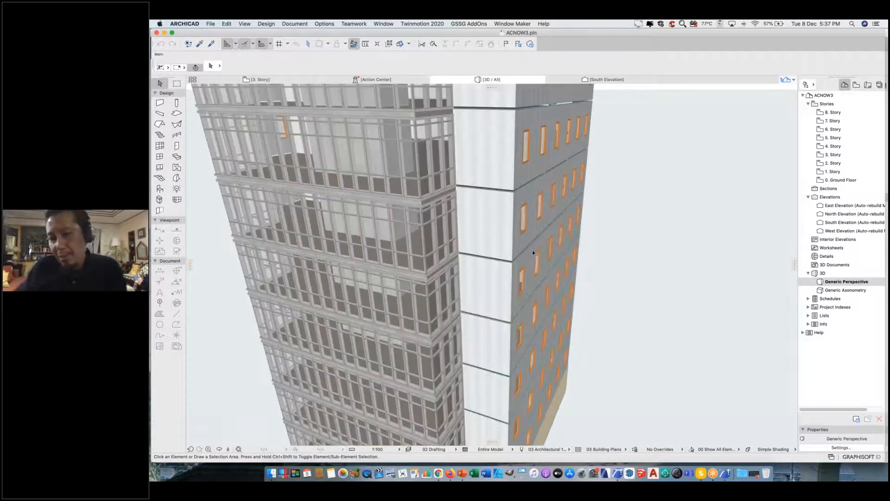
{"action": "scroll", "coordinate": [533, 253], "scroll_direction": "up", "scroll_amount": 3}
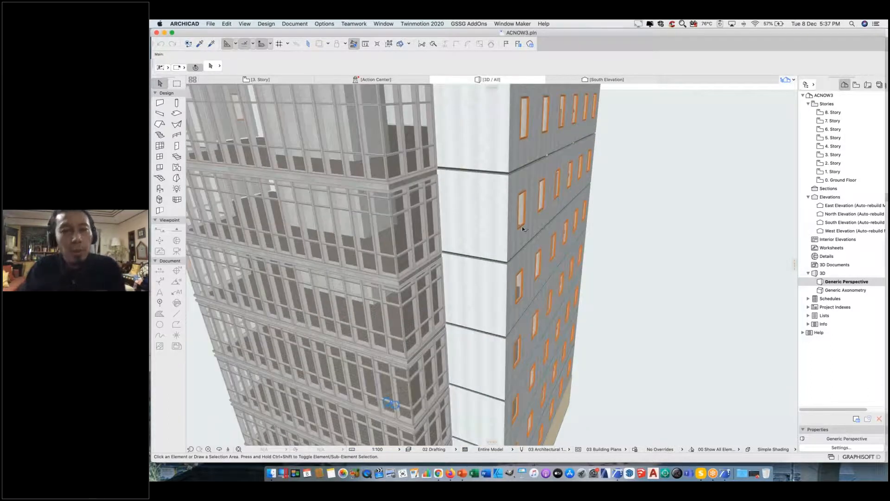
{"action": "scroll", "coordinate": [523, 228], "scroll_direction": "down", "scroll_amount": 5}
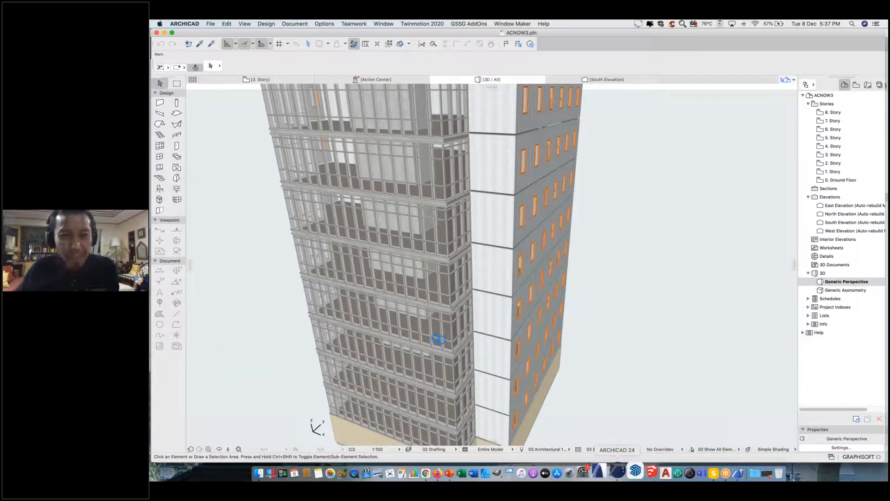
Switch to the Typ project and create a new complex profile named Groove Wall in the Profile Manager.
{"action": "left_click", "coordinate": [617, 472]}
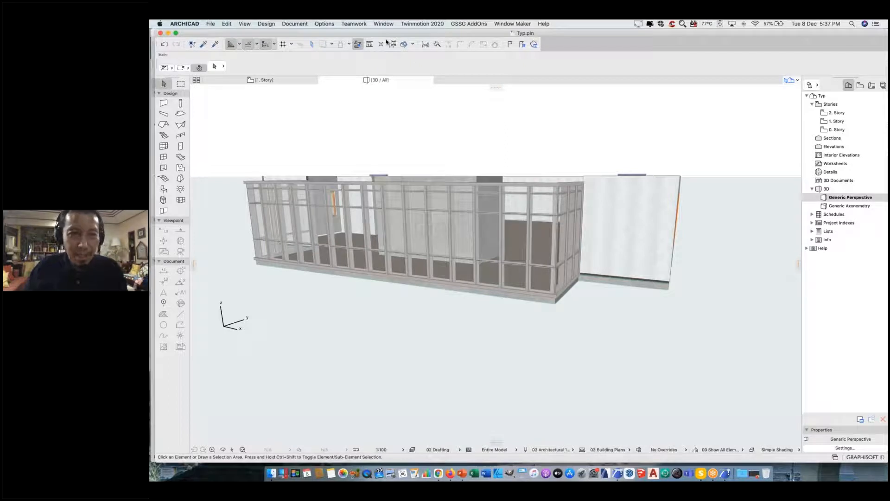
{"action": "left_click", "coordinate": [324, 25]}
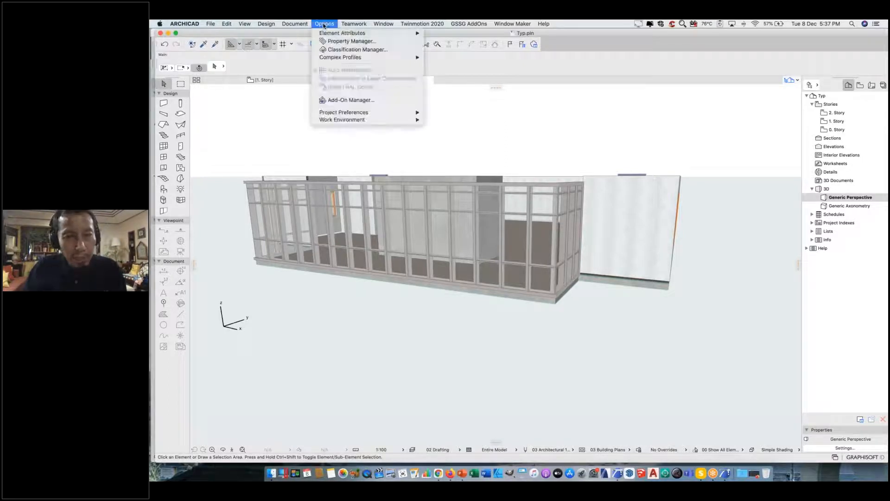
{"action": "mouse_move", "coordinate": [354, 58]}
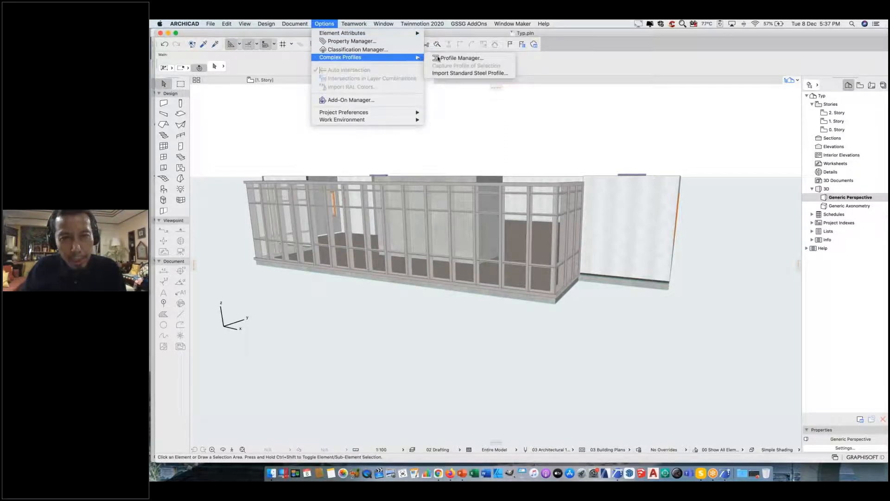
{"action": "left_click", "coordinate": [463, 59]}
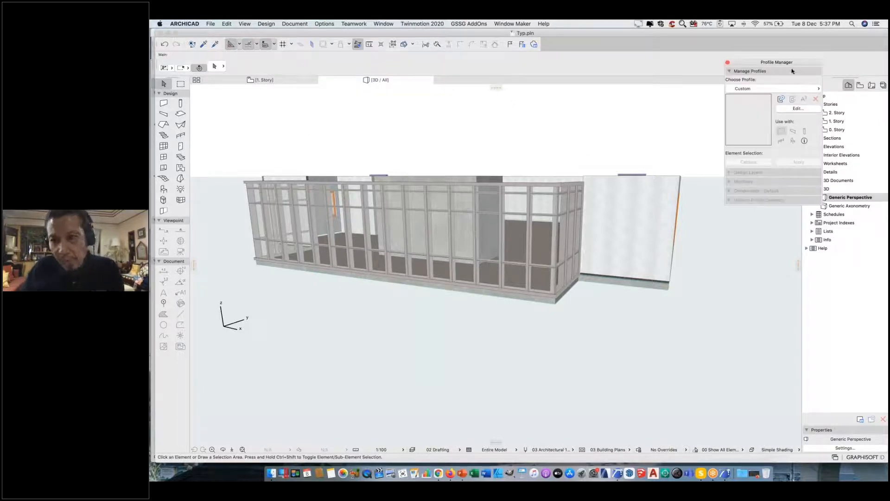
{"action": "left_click", "coordinate": [781, 99]}
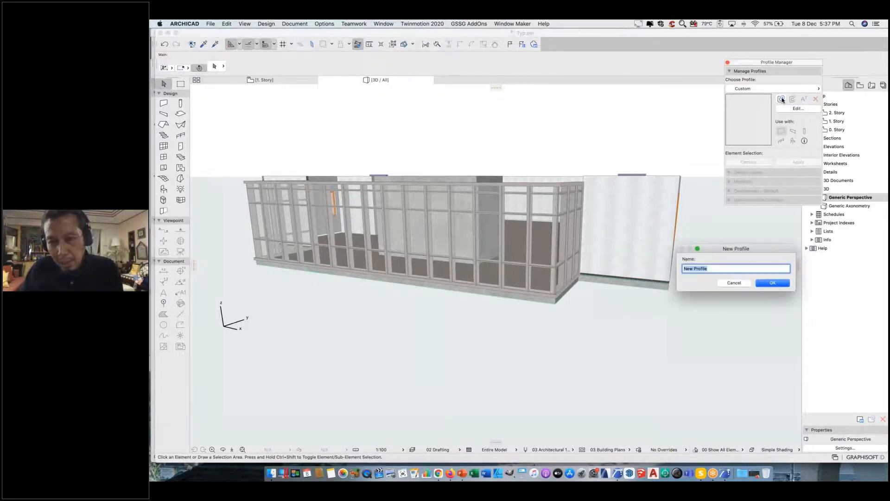
{"action": "left_click_drag", "start_coordinate": [746, 250], "coordinate": [697, 249]}
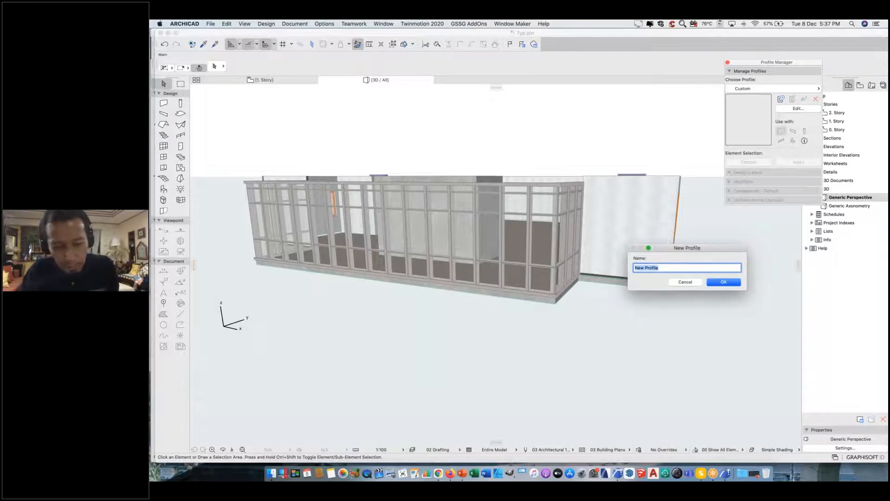
{"action": "type", "text": "Groove"}
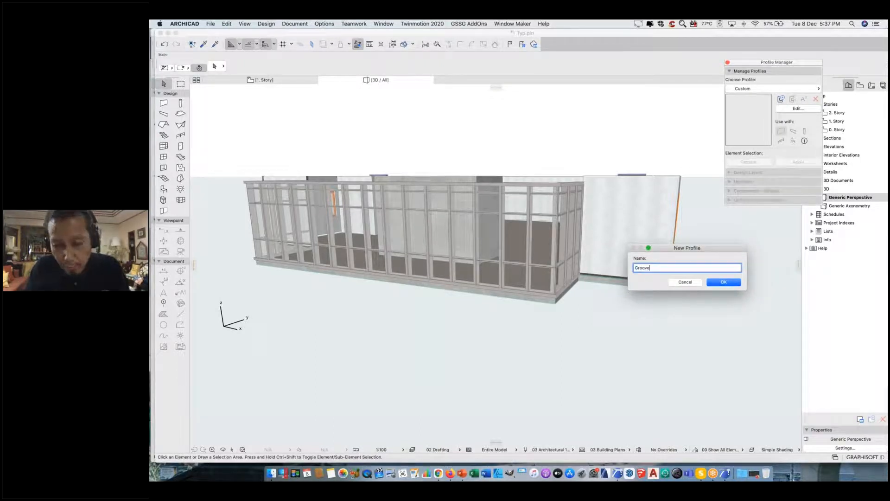
{"action": "type", "text": " Wall"}
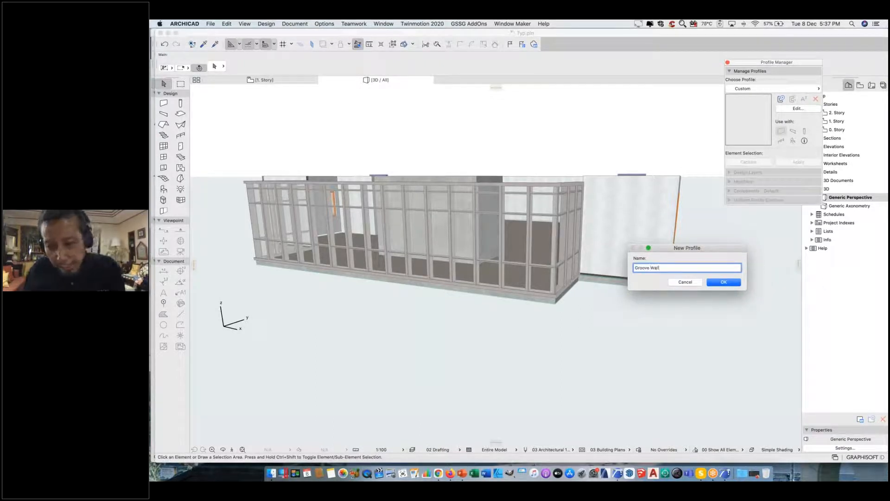
{"action": "left_click", "coordinate": [719, 283]}
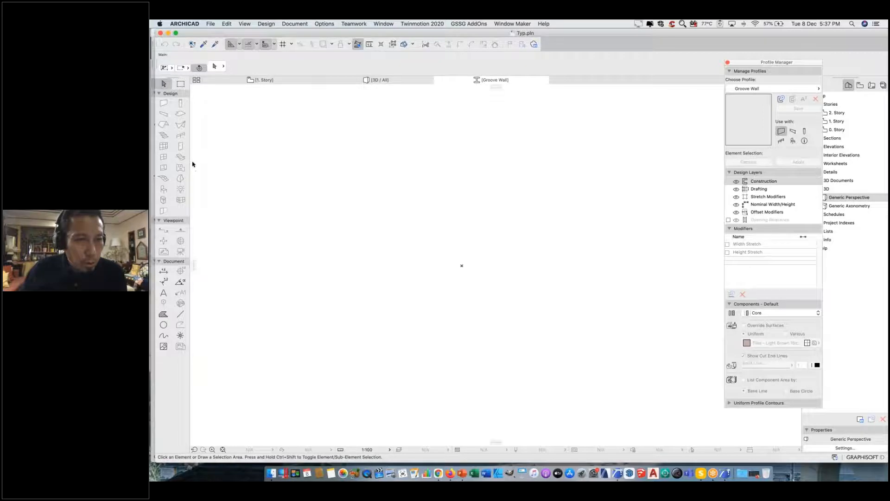
Draw a rectangular fill 150 wide and 3500 high from the profile origin, extending up and to the left.
{"action": "left_click", "coordinate": [163, 316]}
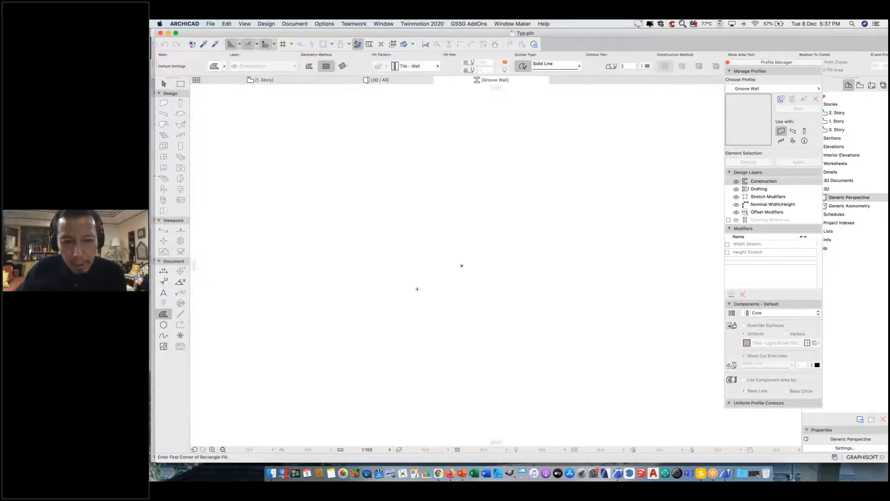
{"action": "left_click", "coordinate": [462, 266]}
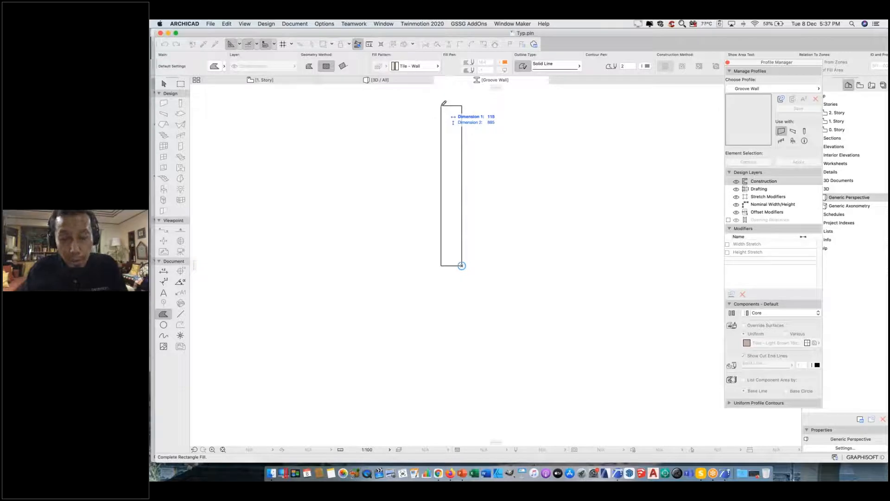
{"action": "type", "text": "150"}
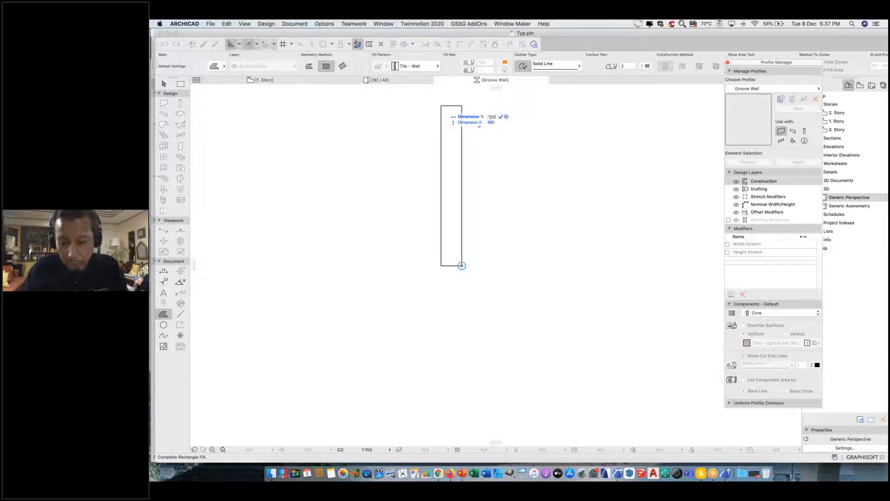
{"action": "key", "text": "Tab"}
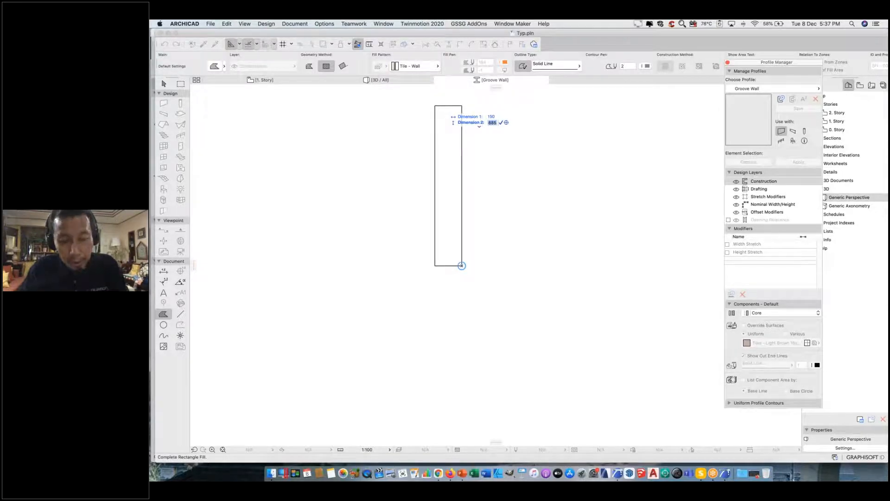
{"action": "type", "text": "3500"}
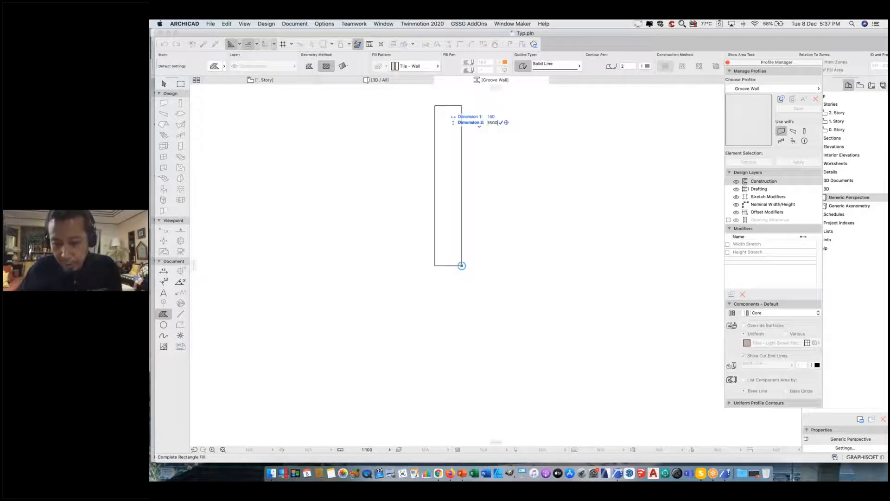
{"action": "key", "text": "Return"}
{"action": "scroll", "coordinate": [493, 207], "scroll_direction": "down", "scroll_amount": 2}
{"action": "middle_click_drag", "start_coordinate": [481, 240], "coordinate": [428, 366]}
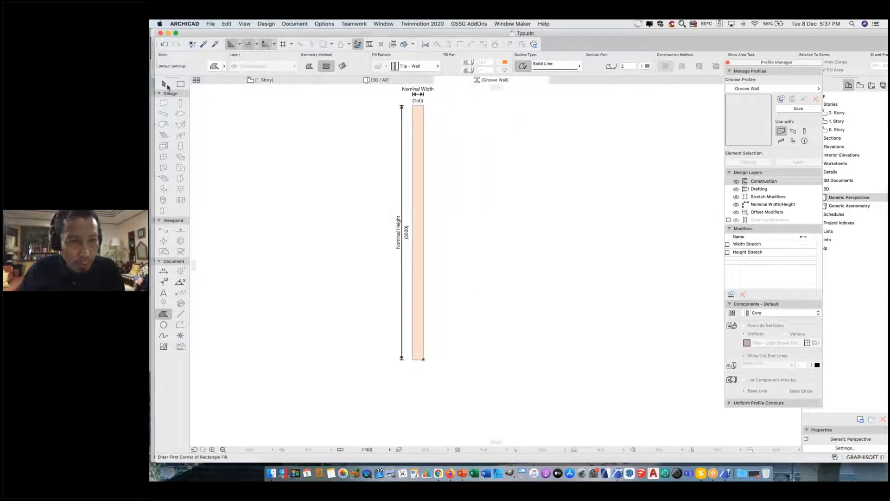
Place a horizontal guide line 1000 above the base of the profile's rectangular fill.
{"action": "left_click", "coordinate": [164, 84]}
{"action": "scroll", "coordinate": [435, 356], "scroll_direction": "up", "scroll_amount": 3}
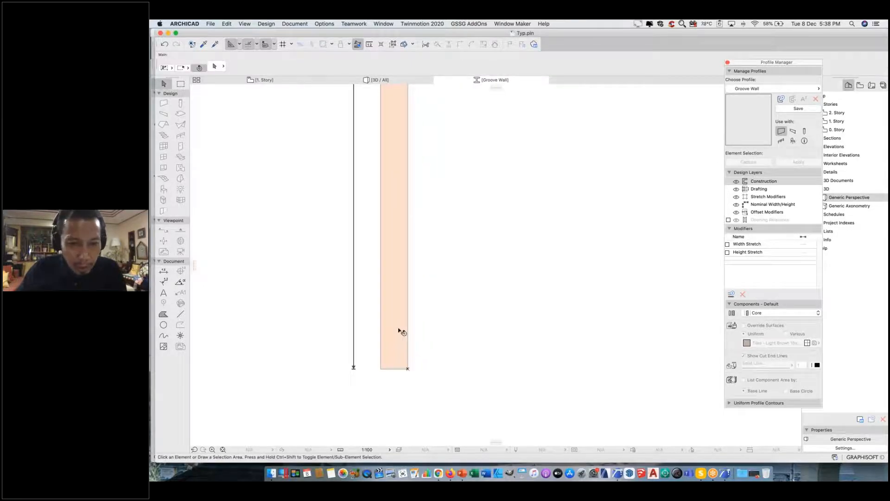
{"action": "scroll", "coordinate": [420, 386], "scroll_direction": "up", "scroll_amount": 2}
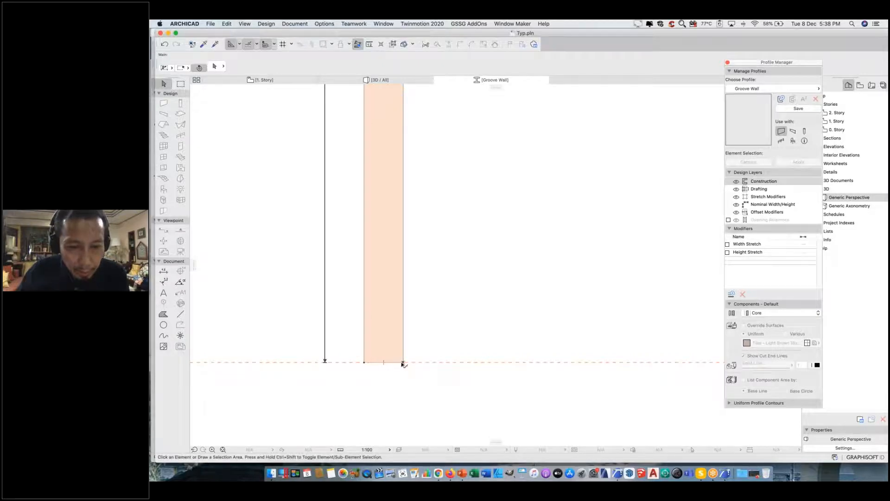
{"action": "left_click_drag", "start_coordinate": [378, 362], "coordinate": [385, 269]}
{"action": "type", "text": "900"}
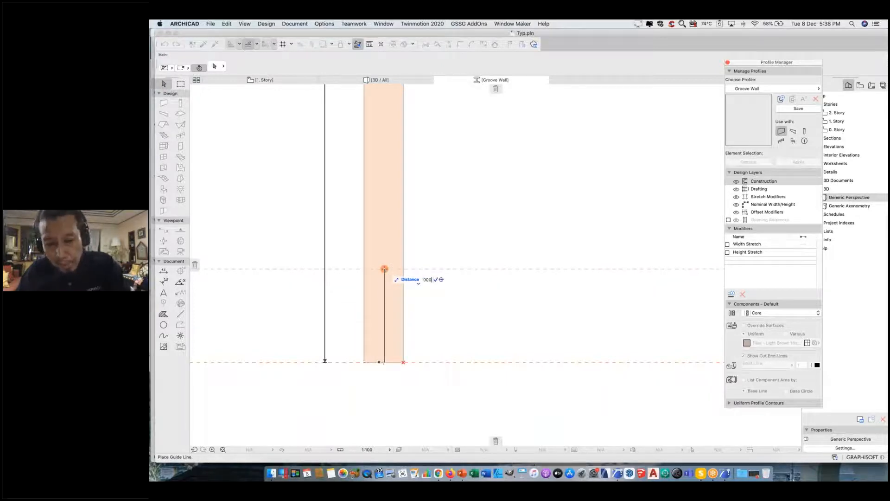
{"action": "key", "text": "BackSpace"}
{"action": "key", "text": "BackSpace"}
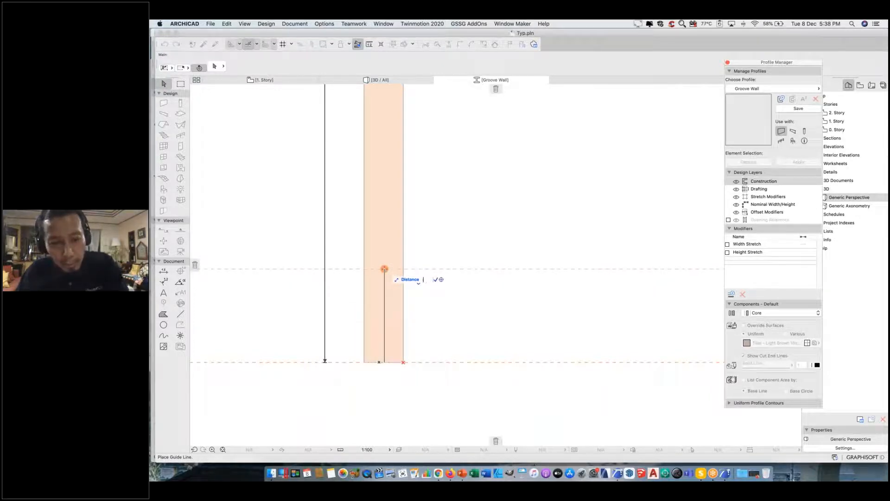
{"action": "type", "text": "1000"}
{"action": "key", "text": "Return"}
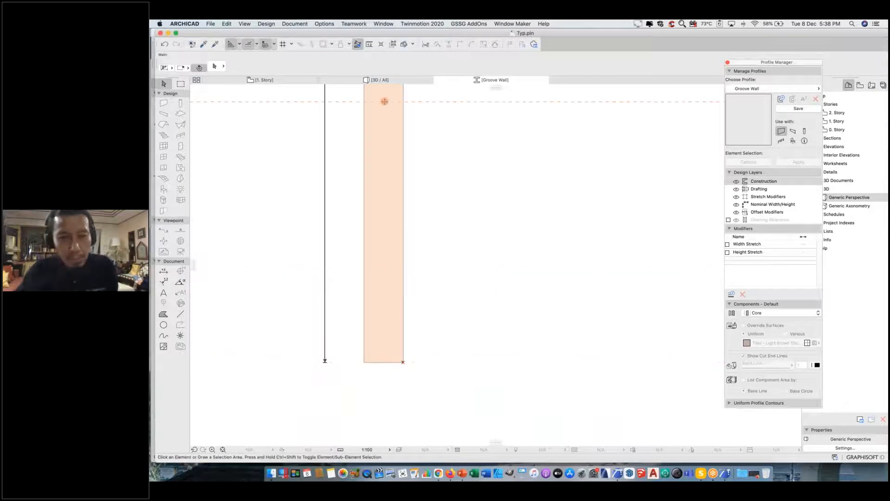
Draw a rectangular fill 20 wide and 3500 high along the right face of the core, starting from its bottom-right corner.
{"action": "scroll", "coordinate": [471, 167], "scroll_direction": "down", "scroll_amount": 4}
{"action": "middle_click_drag", "start_coordinate": [459, 147], "coordinate": [456, 211]}
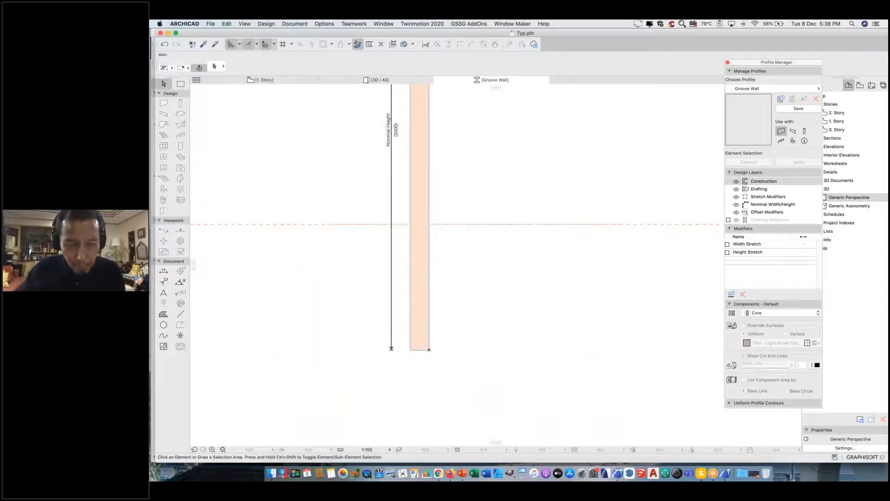
{"action": "scroll", "coordinate": [446, 276], "scroll_direction": "up", "scroll_amount": 2}
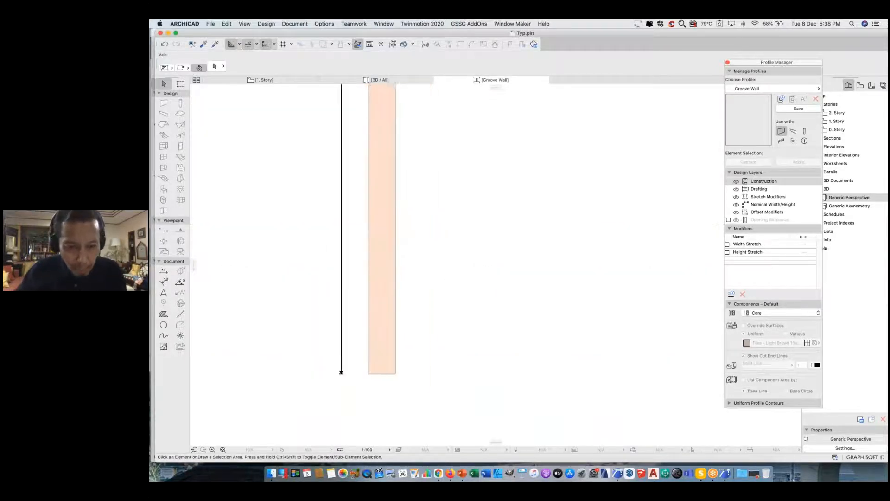
{"action": "left_click", "coordinate": [163, 314]}
{"action": "left_click", "coordinate": [394, 371]}
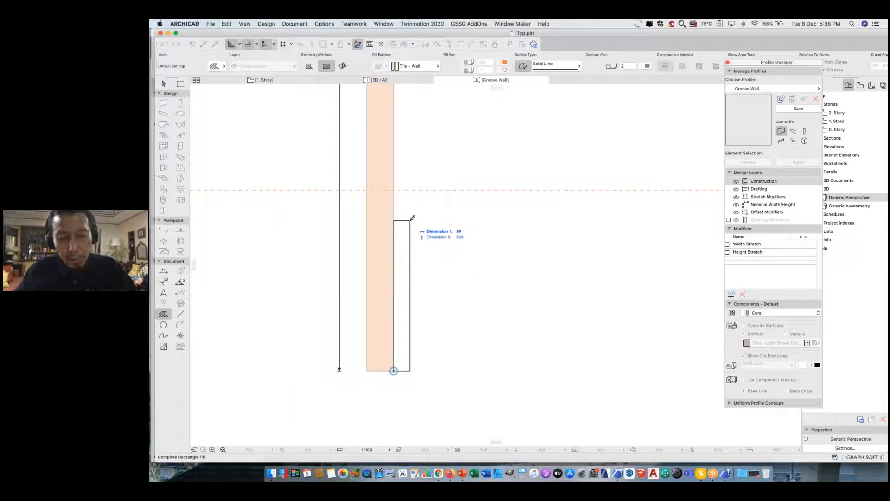
{"action": "type", "text": "20"}
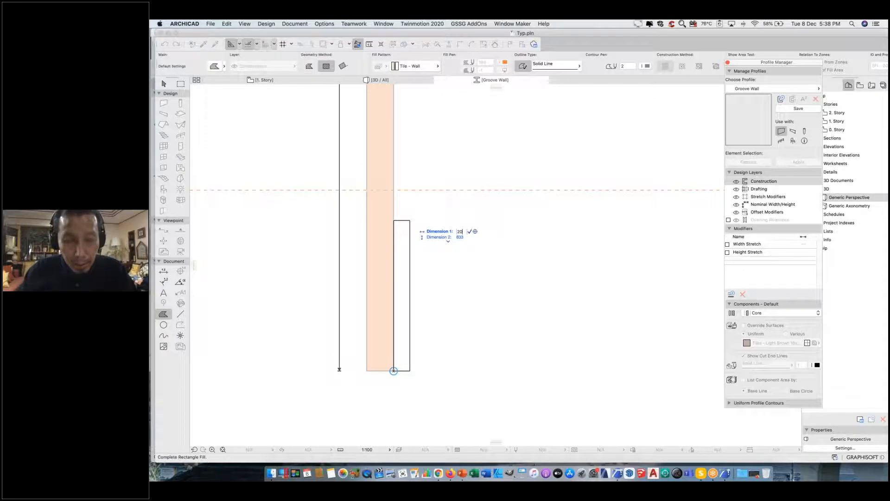
{"action": "key", "text": "Tab"}
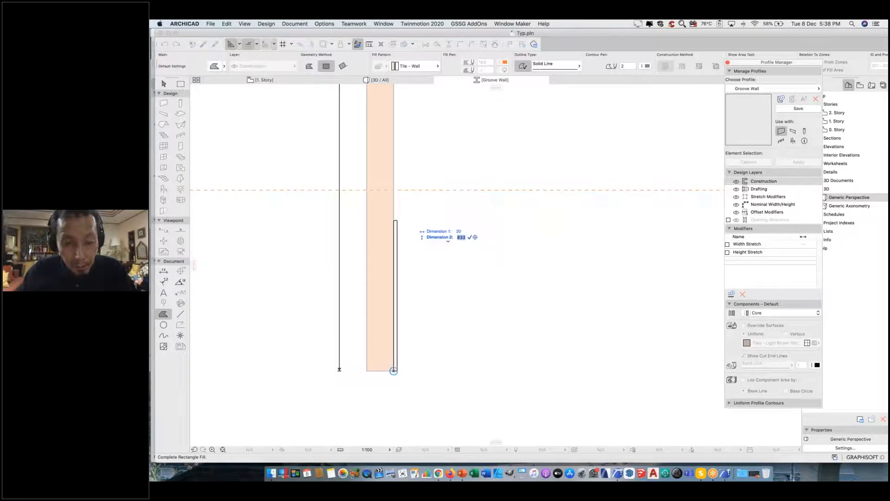
{"action": "type", "text": "3500"}
{"action": "key", "text": "Return"}
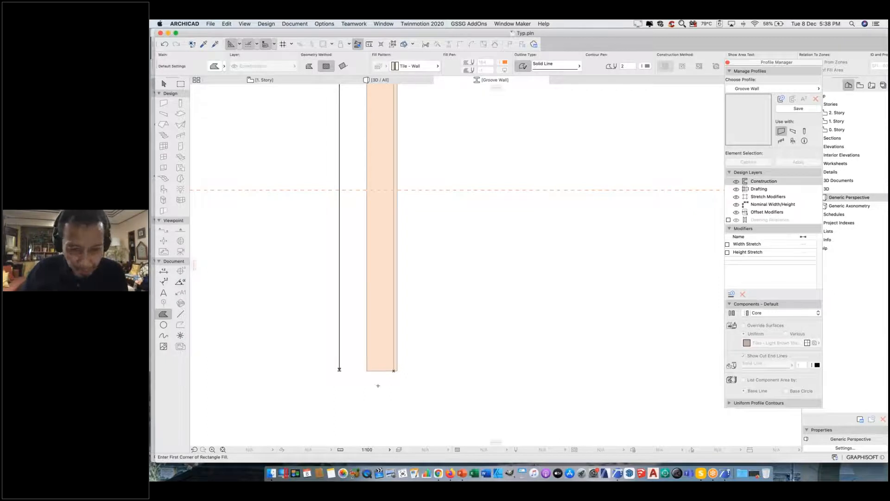
Draw a matching rectangular fill 20 wide and 3500 high along the left face, starting from the core's bottom-left corner.
{"action": "scroll", "coordinate": [383, 399], "scroll_direction": "up", "scroll_amount": 3}
{"action": "left_click", "coordinate": [360, 358]}
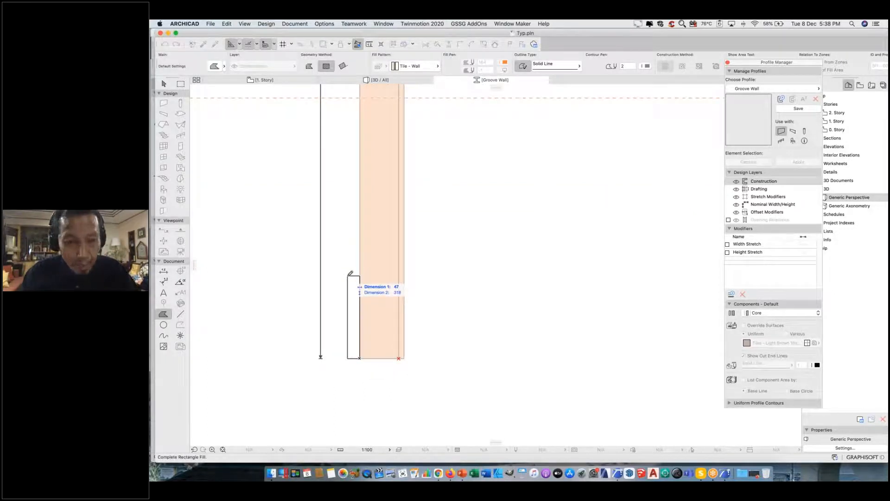
{"action": "type", "text": "20"}
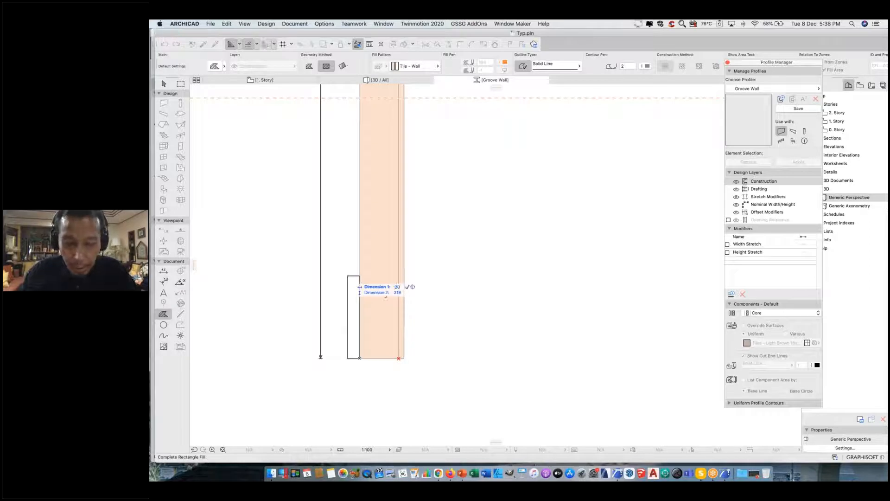
{"action": "key", "text": "Tab"}
{"action": "type", "text": "3500"}
{"action": "key", "text": "Return"}
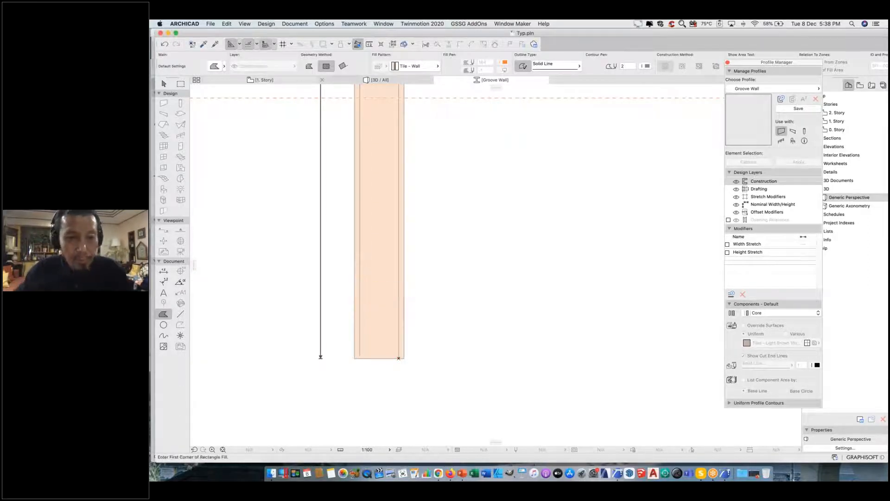
Assign the Plaster - Gypsum building material to both thin outer fills of the profile.
{"action": "scroll", "coordinate": [400, 356], "scroll_direction": "up", "scroll_amount": 3}
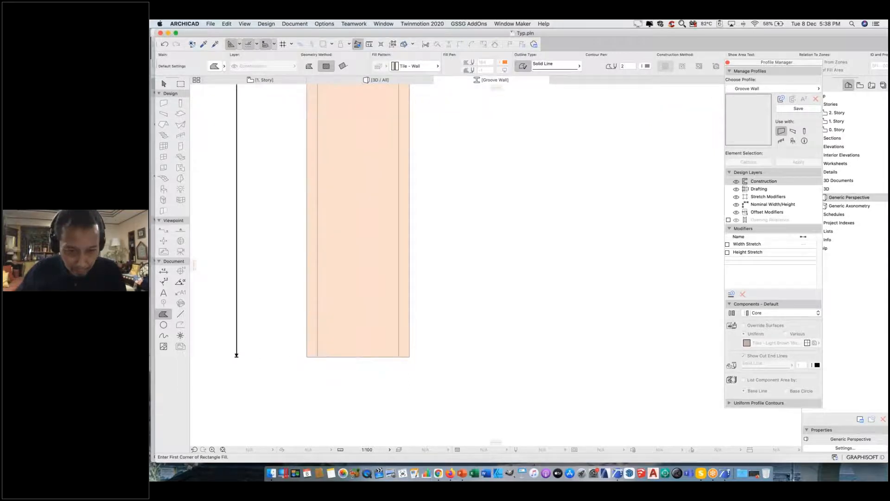
{"action": "left_click", "coordinate": [163, 83]}
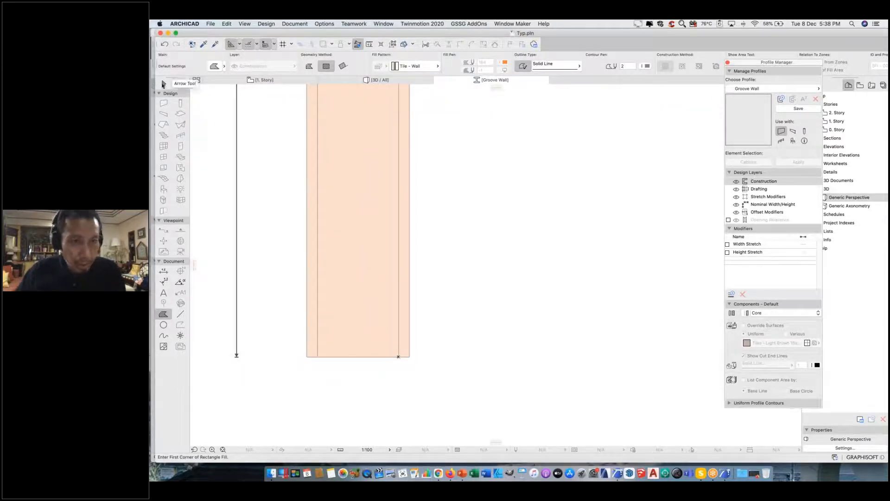
{"action": "left_click", "coordinate": [313, 188]}
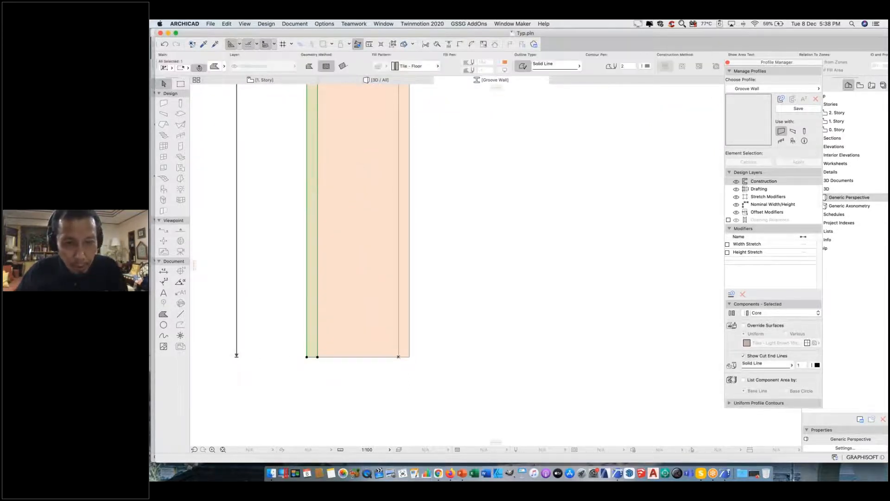
{"action": "left_click", "coordinate": [405, 213]}
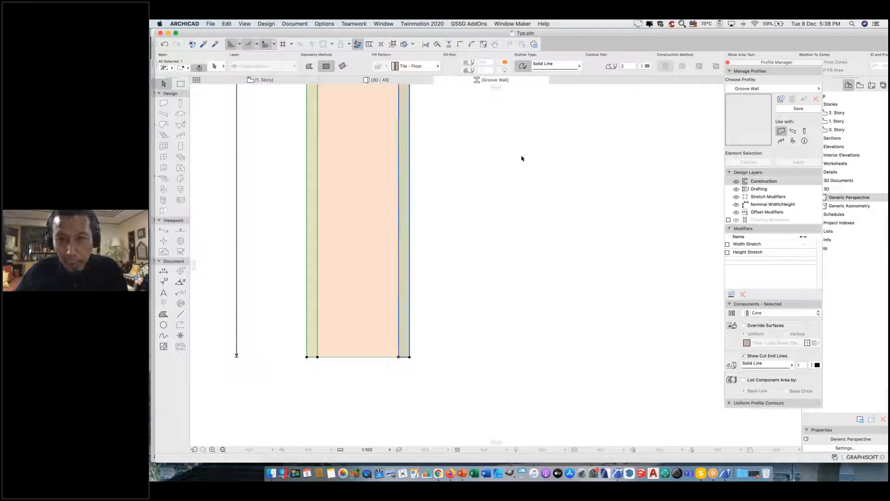
{"action": "left_click", "coordinate": [415, 66]}
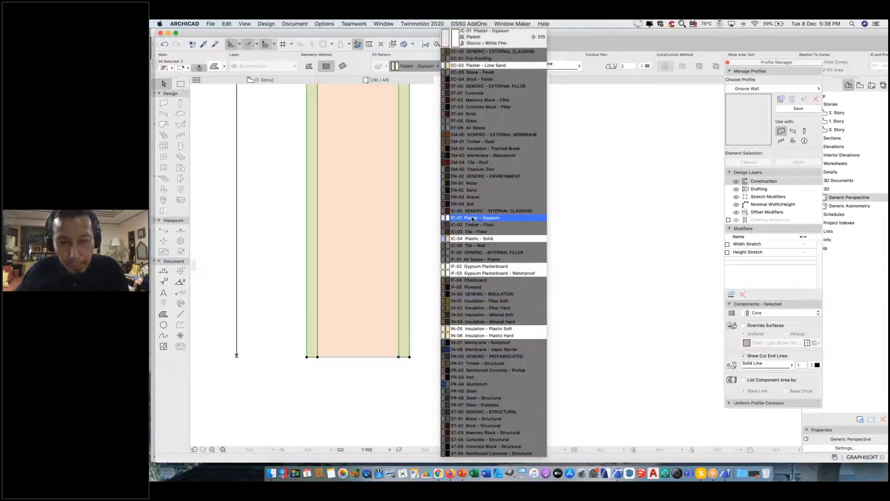
{"action": "left_click", "coordinate": [473, 217]}
{"action": "left_click", "coordinate": [433, 257]}
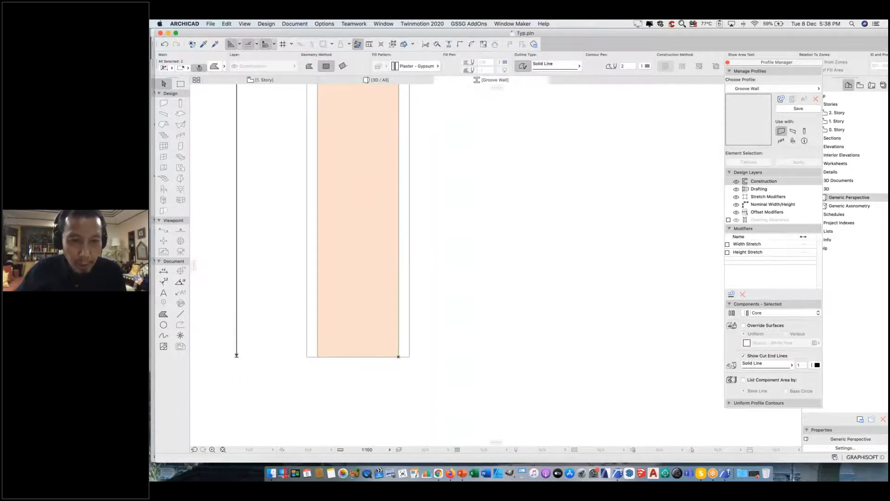
Classify both plaster skins as Finish components.
{"action": "left_click", "coordinate": [408, 252]}
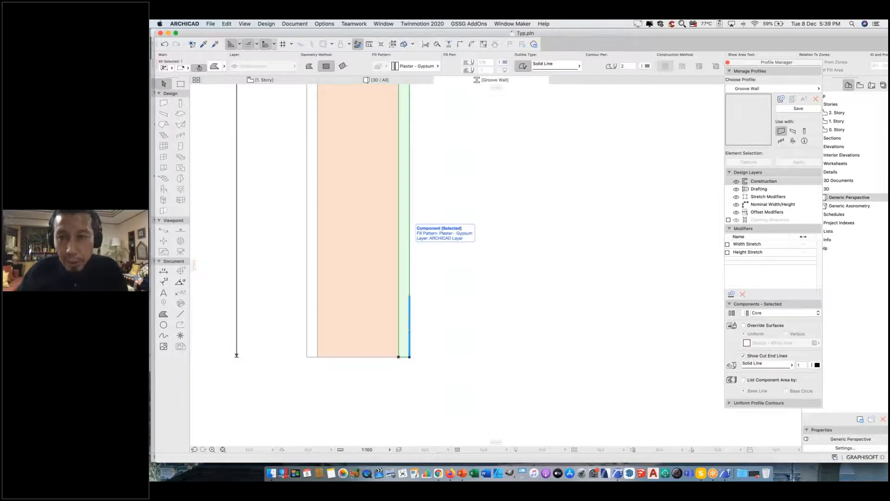
{"action": "left_click", "coordinate": [312, 223], "text": "shift"}
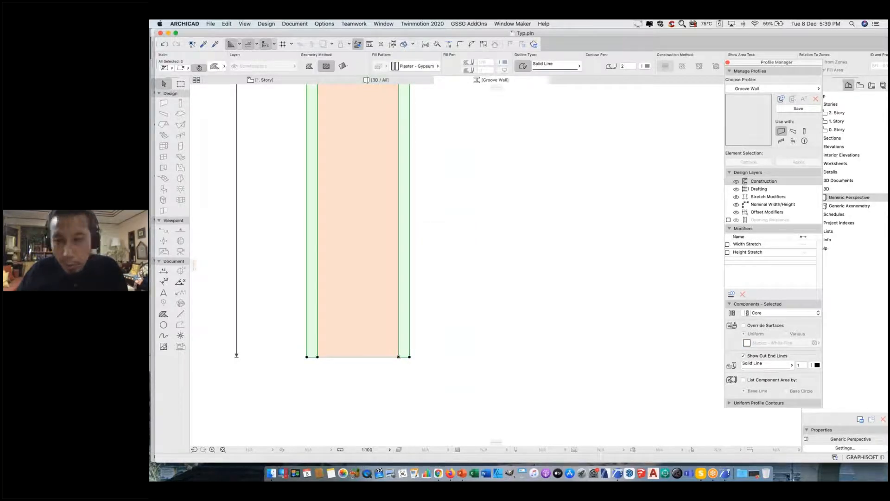
{"action": "left_click_drag", "start_coordinate": [796, 66], "coordinate": [722, 66]}
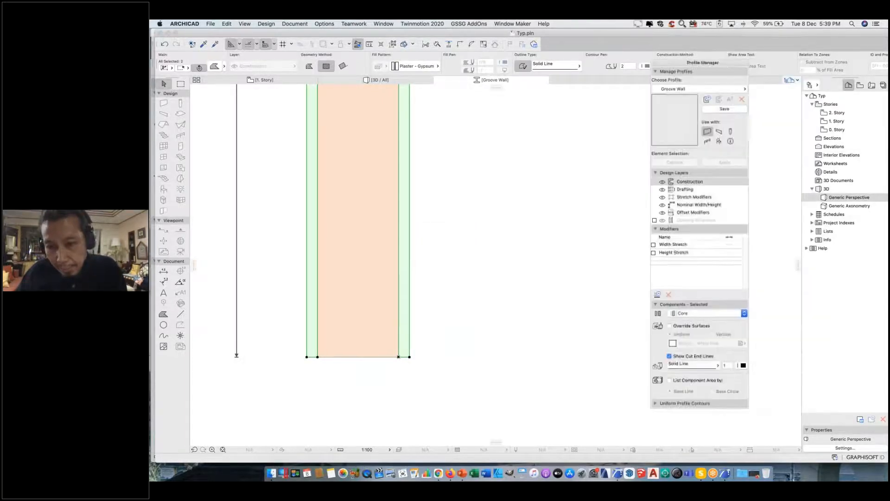
{"action": "left_click", "coordinate": [722, 315]}
{"action": "left_click", "coordinate": [722, 320]}
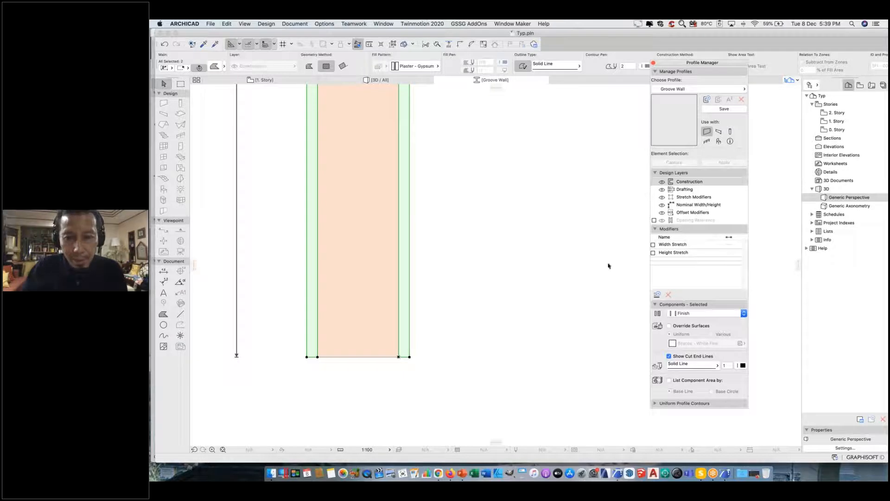
Assign the Brick building material to the middle core fill and save the Groove Wall profile.
{"action": "left_click", "coordinate": [381, 226]}
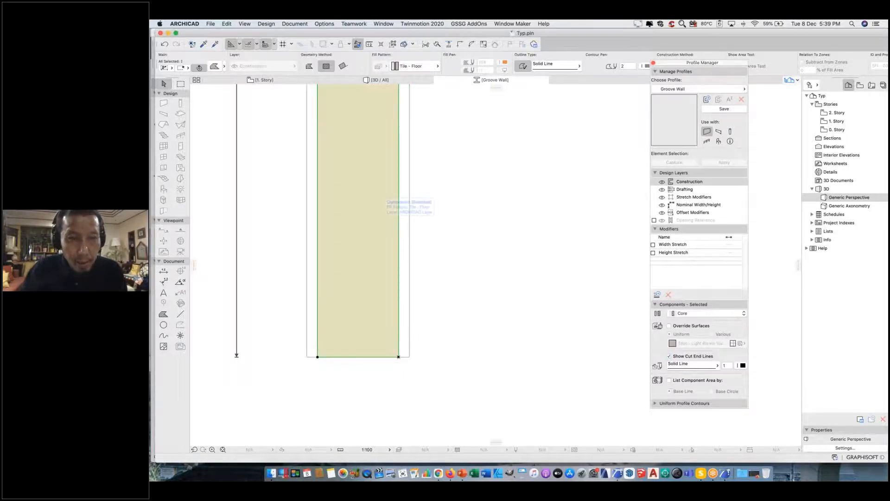
{"action": "left_click", "coordinate": [427, 67]}
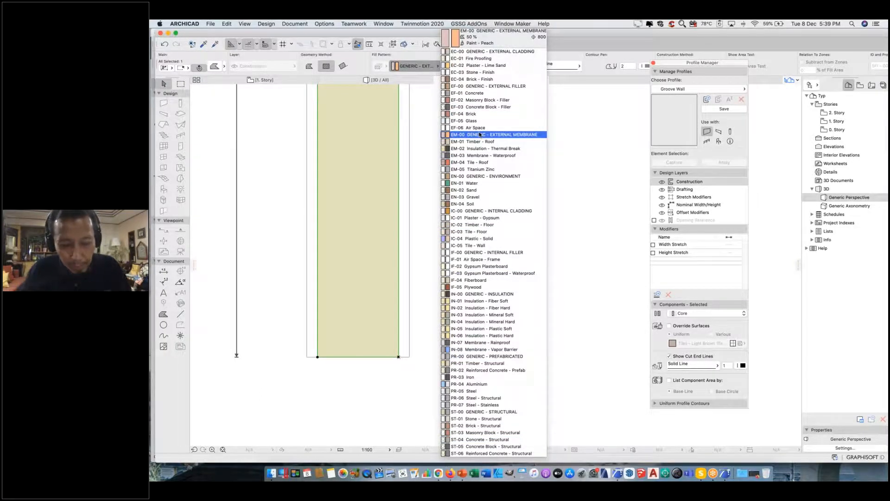
{"action": "type", "text": "ri"}
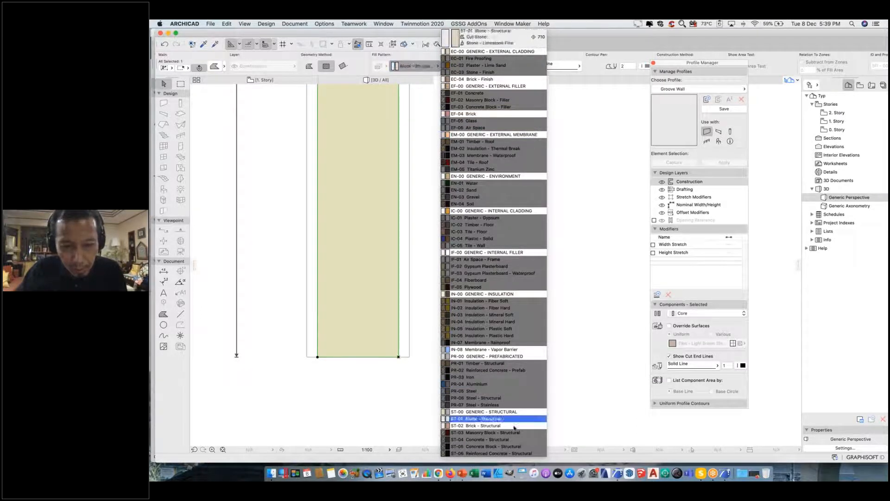
{"action": "left_click", "coordinate": [480, 116]}
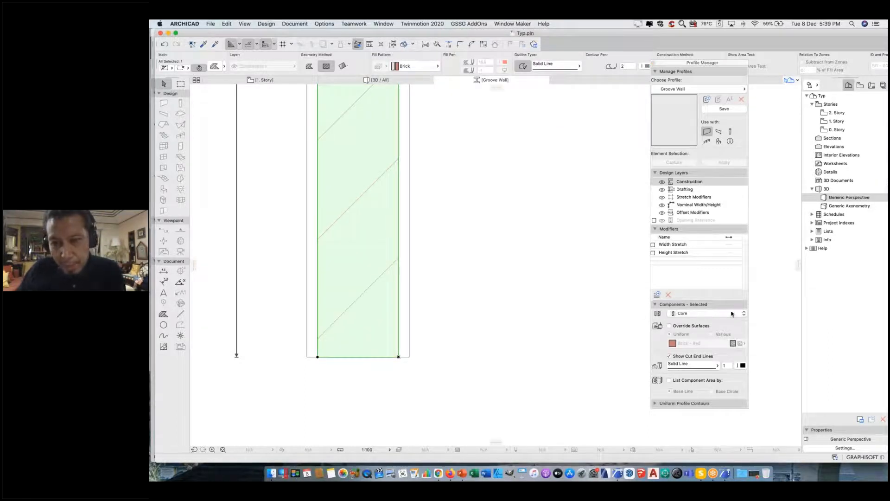
{"action": "left_click", "coordinate": [709, 110]}
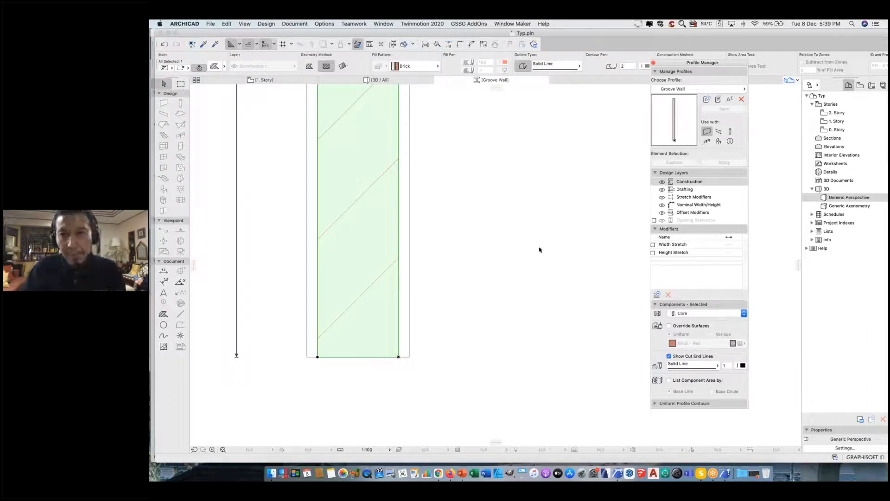
Cut a rectangular hole 10 wide and 20 high in the right-hand plaster skin, starting from the horizontal origin line.
{"action": "scroll", "coordinate": [458, 250], "scroll_direction": "down", "scroll_amount": 5}
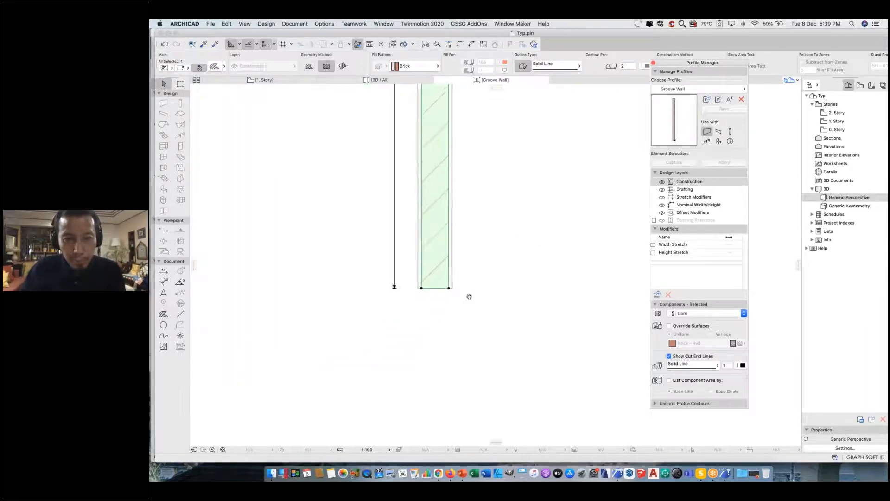
{"action": "scroll", "coordinate": [447, 191], "scroll_direction": "up", "scroll_amount": 5}
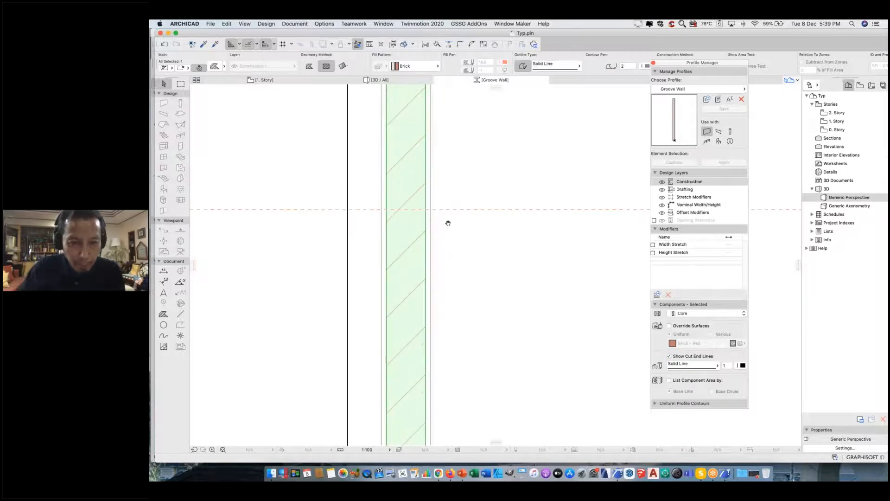
{"action": "scroll", "coordinate": [437, 231], "scroll_direction": "up", "scroll_amount": 2}
{"action": "left_click", "coordinate": [469, 229]}
{"action": "scroll", "coordinate": [442, 278], "scroll_direction": "up", "scroll_amount": 3}
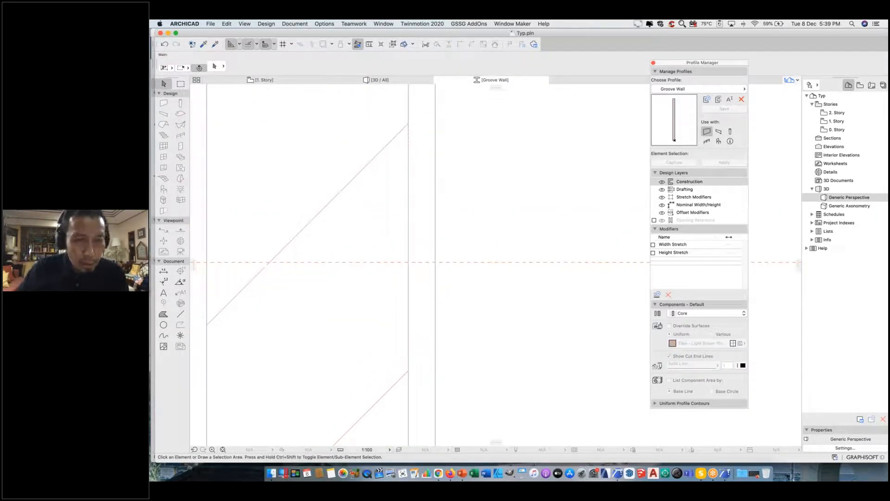
{"action": "left_click", "coordinate": [420, 222]}
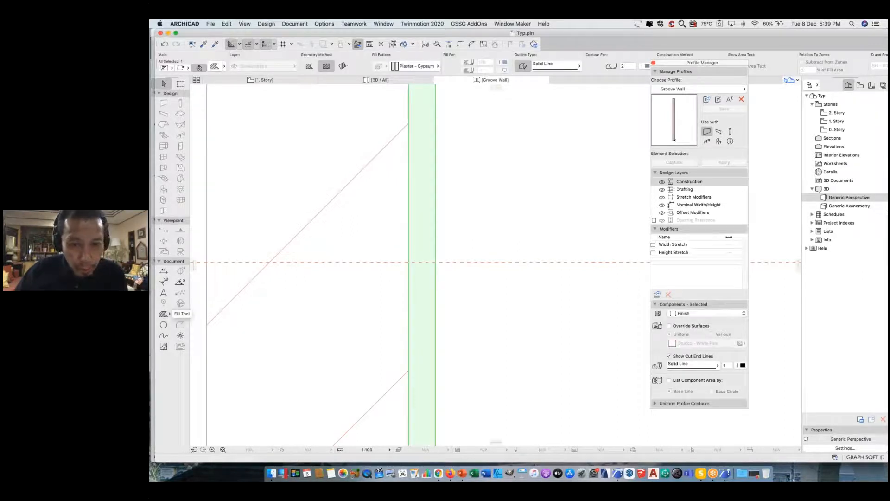
{"action": "left_click", "coordinate": [163, 314]}
{"action": "left_click", "coordinate": [417, 262]}
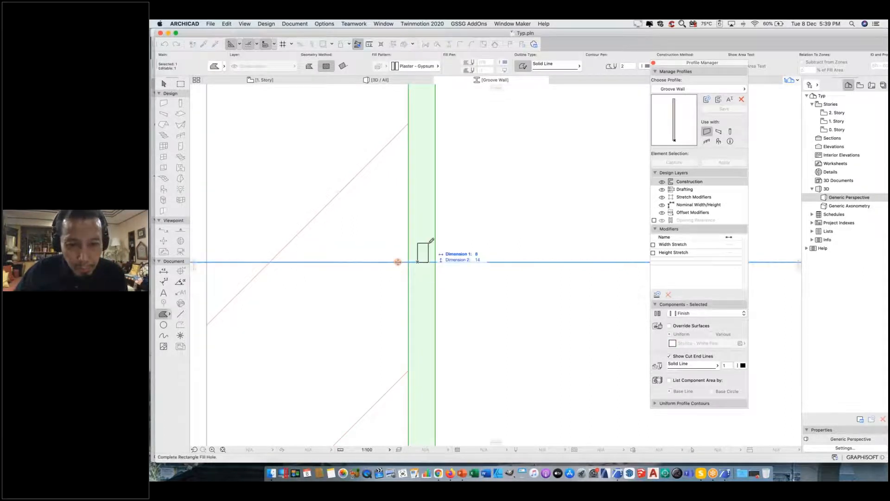
{"action": "type", "text": "8"}
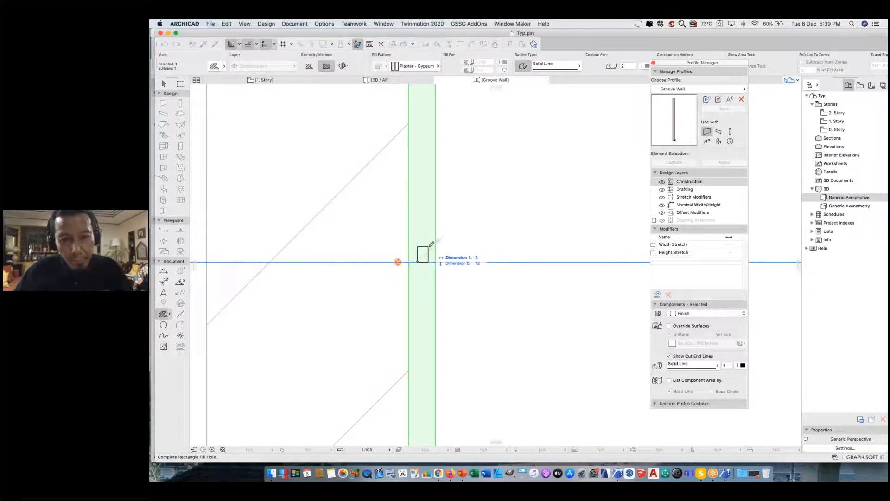
{"action": "type", "text": "10"}
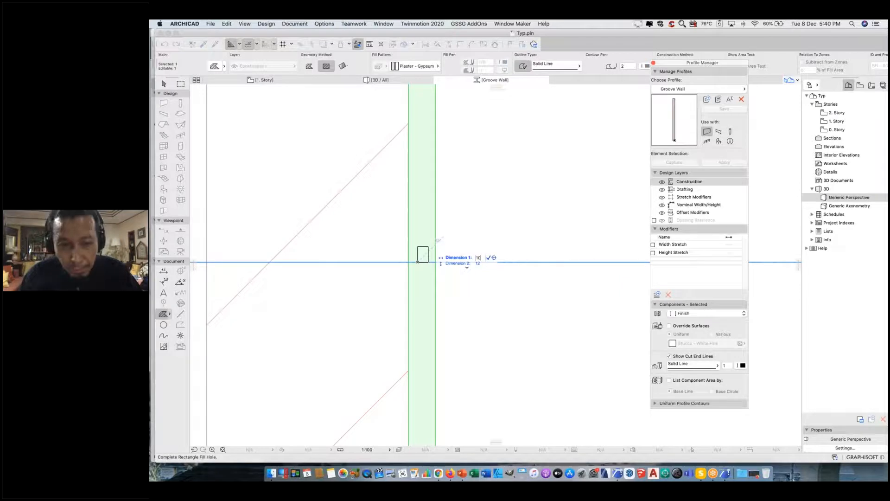
{"action": "key", "text": "Tab"}
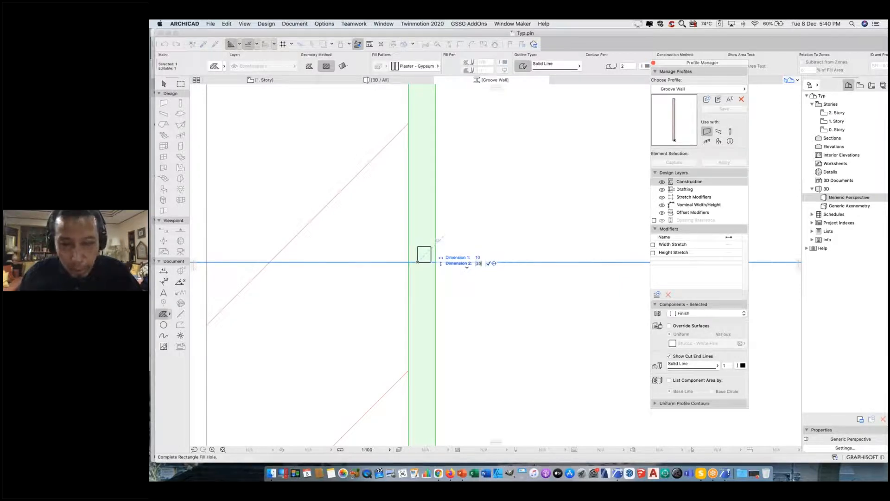
{"action": "type", "text": "20"}
{"action": "key", "text": "Return"}
{"action": "left_click", "coordinate": [164, 84]}
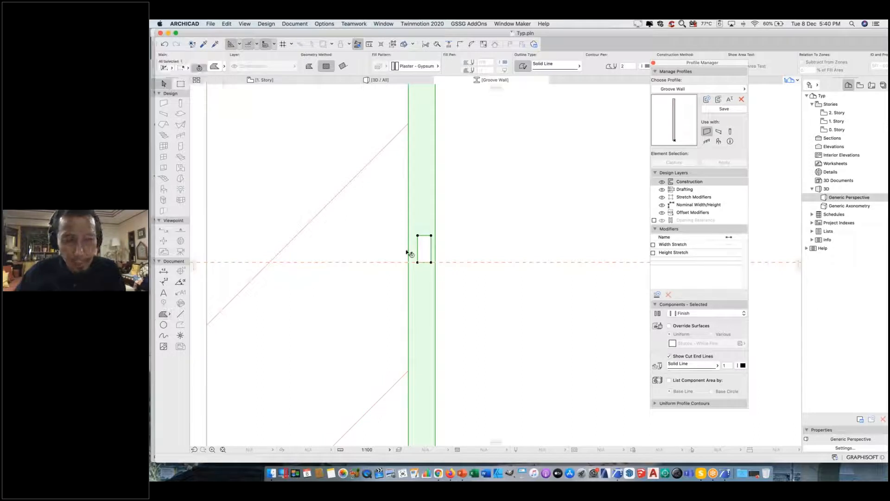
Set up a drag Multiply of the rectangular hole using the Spread method with a spacing of 200.
{"action": "left_click", "coordinate": [432, 236]}
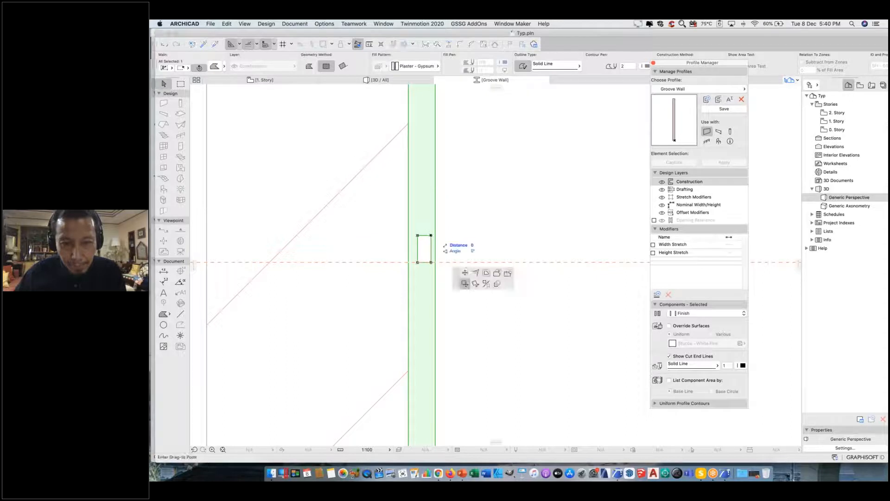
{"action": "left_click", "coordinate": [498, 285]}
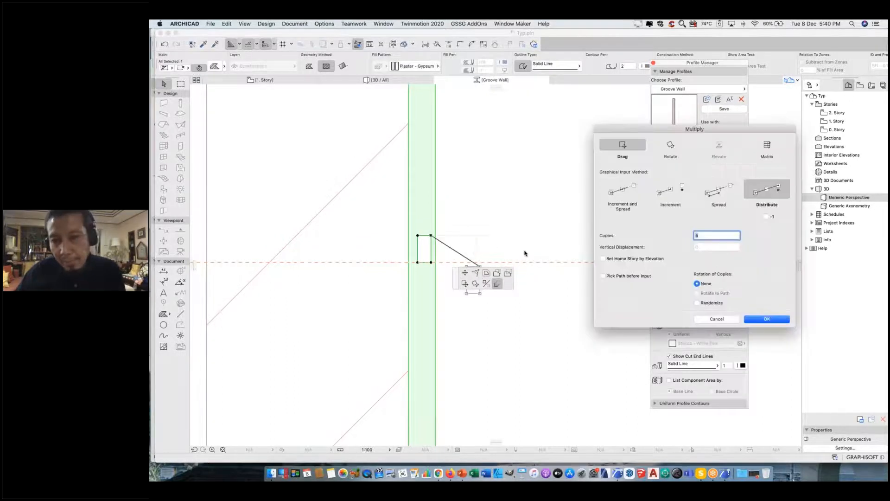
{"action": "left_click", "coordinate": [717, 192]}
{"action": "left_click", "coordinate": [756, 192]}
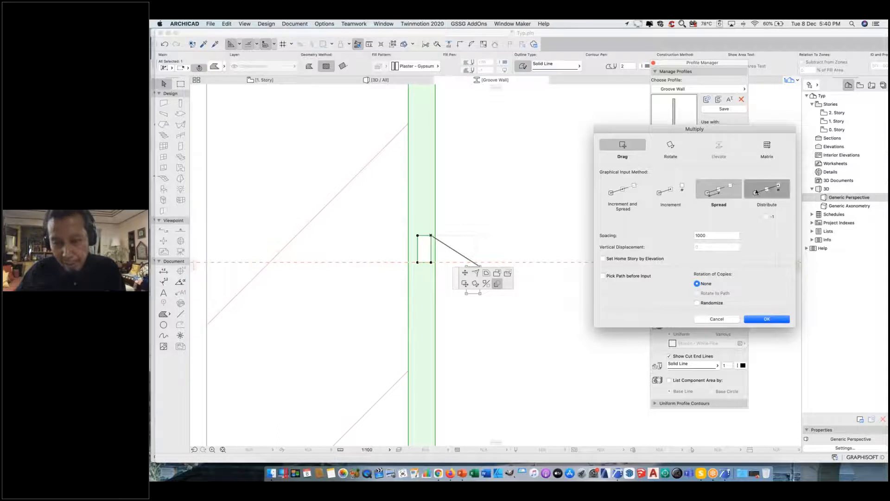
{"action": "left_click", "coordinate": [719, 190]}
{"action": "key", "text": "Tab"}
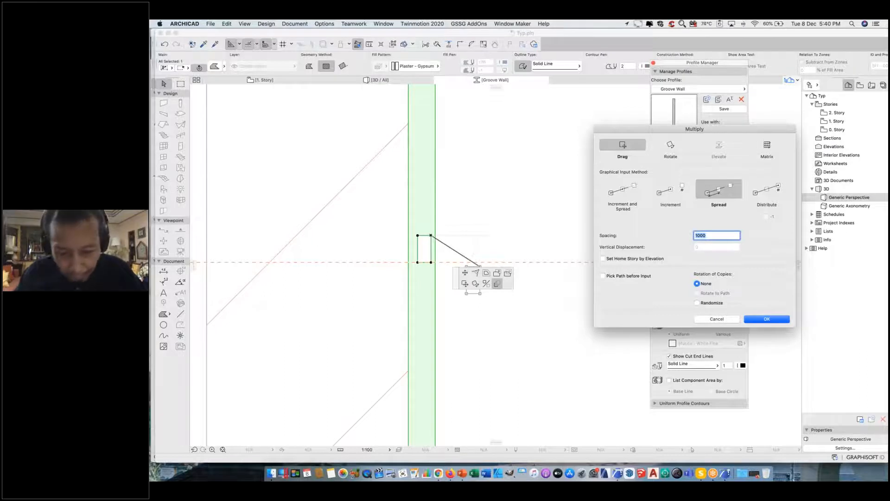
{"action": "type", "text": "200"}
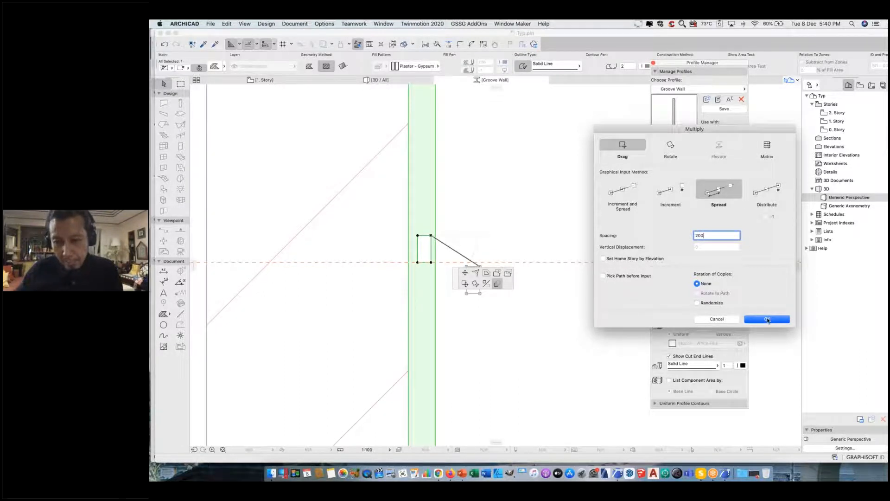
{"action": "left_click", "coordinate": [766, 318]}
Try to spread copies of the hole up the right-hand plaster skin from the chosen reference point.
{"action": "scroll", "coordinate": [545, 186], "scroll_direction": "down", "scroll_amount": 3}
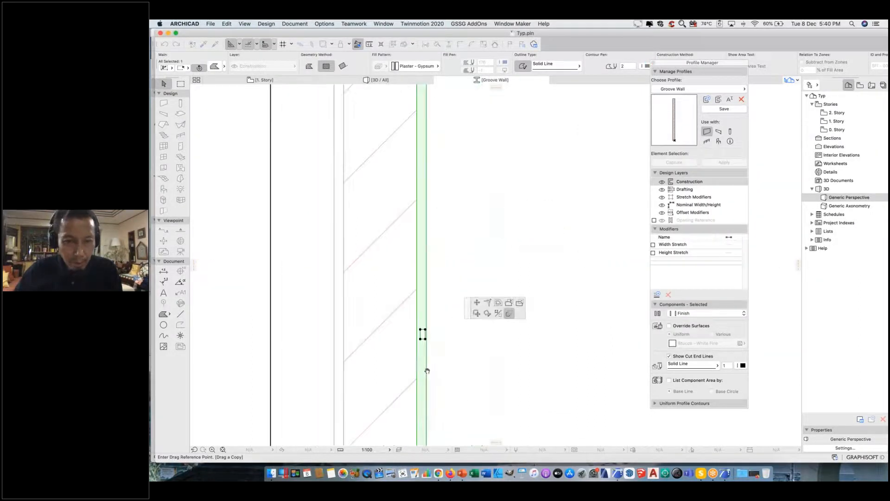
{"action": "middle_click_drag", "start_coordinate": [428, 375], "coordinate": [401, 395]}
{"action": "left_click", "coordinate": [394, 412]}
{"action": "scroll", "coordinate": [420, 199], "scroll_direction": "up", "scroll_amount": 3}
{"action": "scroll", "coordinate": [416, 246], "scroll_direction": "down", "scroll_amount": 4}
{"action": "middle_click_drag", "start_coordinate": [420, 174], "coordinate": [380, 322]}
{"action": "scroll", "coordinate": [408, 153], "scroll_direction": "down", "scroll_amount": 1}
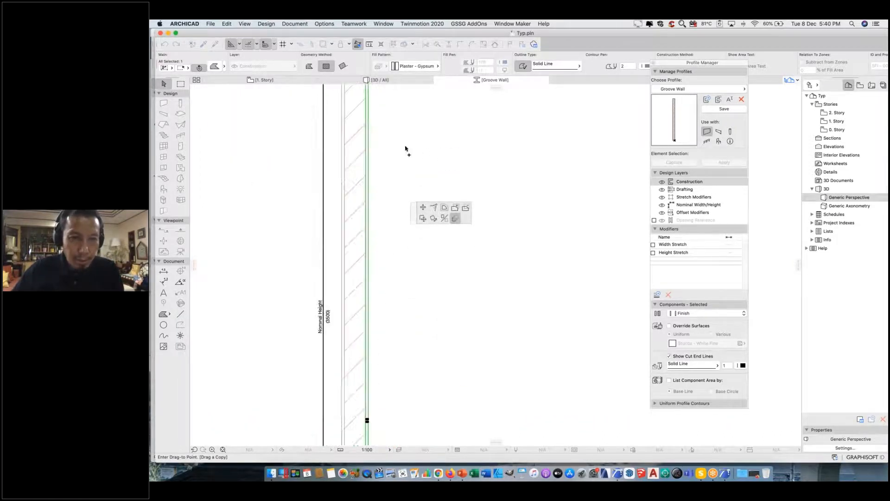
{"action": "scroll", "coordinate": [406, 148], "scroll_direction": "down", "scroll_amount": 4}
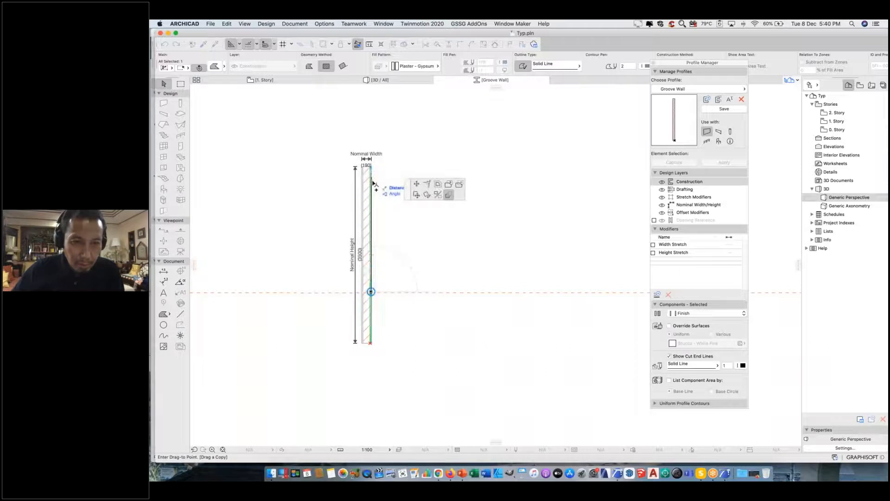
{"action": "scroll", "coordinate": [373, 185], "scroll_direction": "up", "scroll_amount": 5}
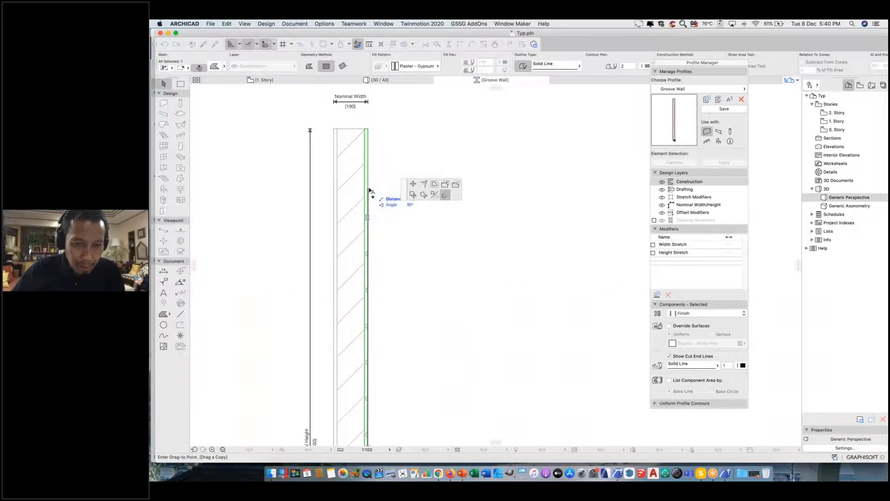
{"action": "scroll", "coordinate": [370, 191], "scroll_direction": "up", "scroll_amount": 3}
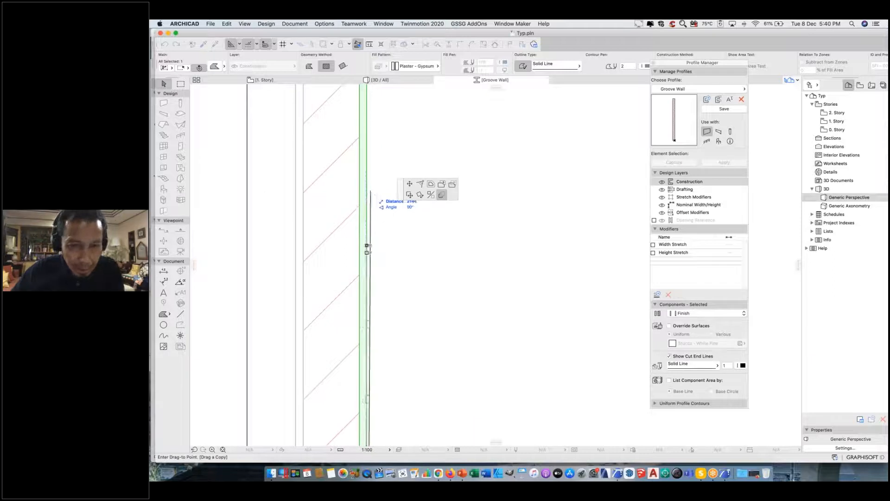
{"action": "left_click", "coordinate": [368, 190]}
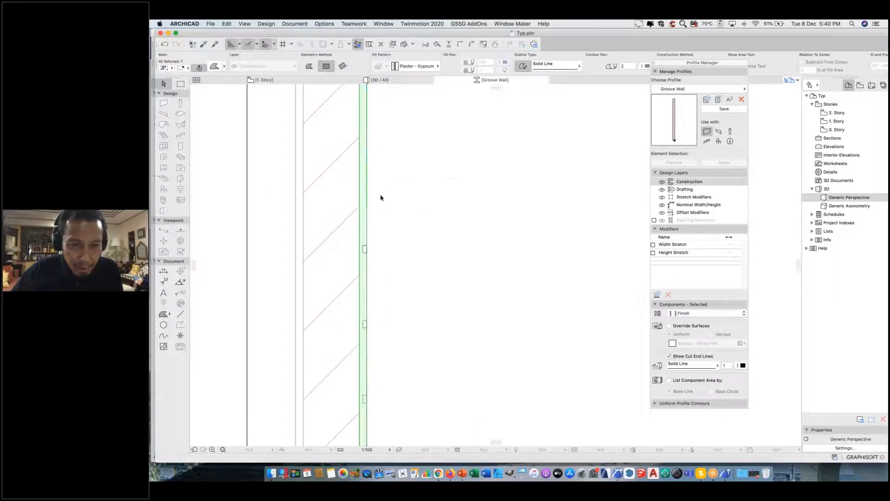
Undo the multiplied copies of the hole.
{"action": "scroll", "coordinate": [412, 169], "scroll_direction": "down", "scroll_amount": 3}
{"action": "scroll", "coordinate": [413, 251], "scroll_direction": "up", "scroll_amount": 2}
{"action": "scroll", "coordinate": [403, 251], "scroll_direction": "up", "scroll_amount": 2}
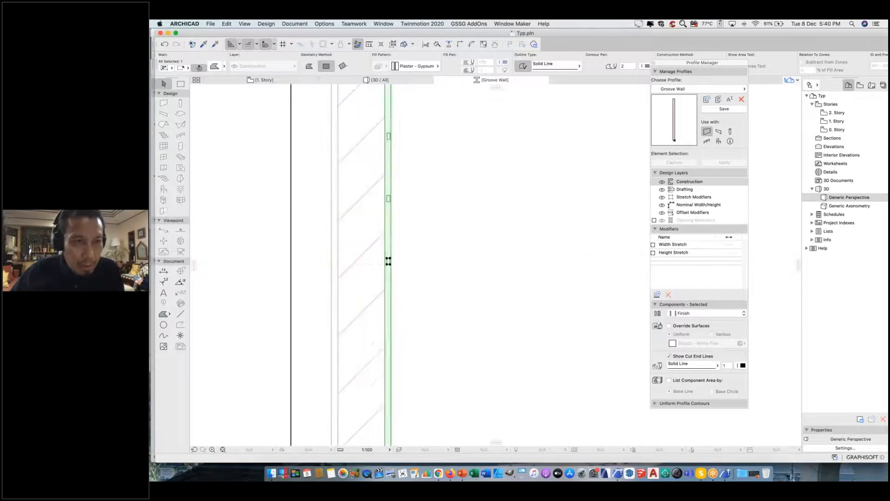
{"action": "left_click", "coordinate": [165, 45]}
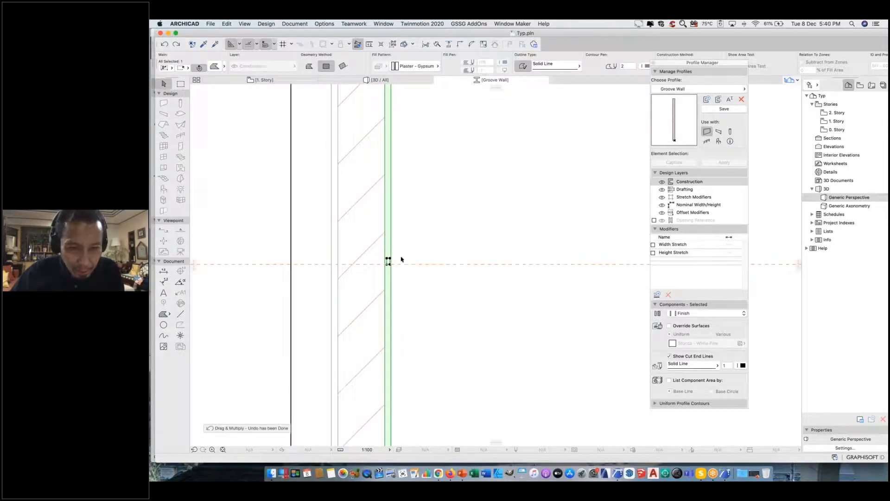
Multiply the hole with Spread at 200 spacing, from its lower-right corner up the plaster skin to just below the wall top.
{"action": "scroll", "coordinate": [404, 258], "scroll_direction": "up", "scroll_amount": 4}
{"action": "left_click", "coordinate": [353, 308]}
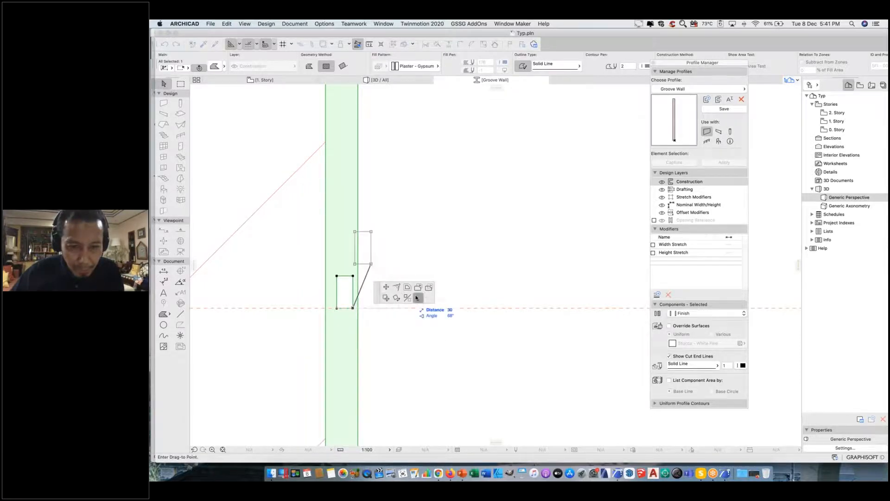
{"action": "left_click", "coordinate": [418, 297]}
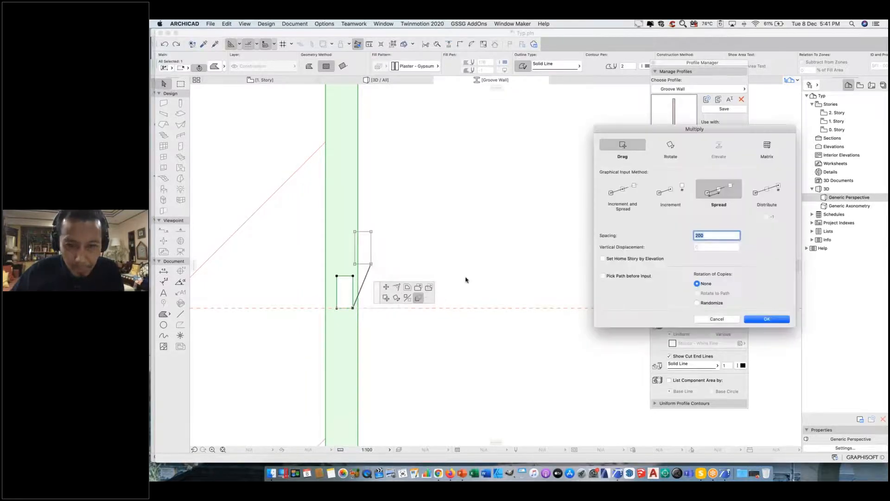
{"action": "left_click", "coordinate": [756, 319]}
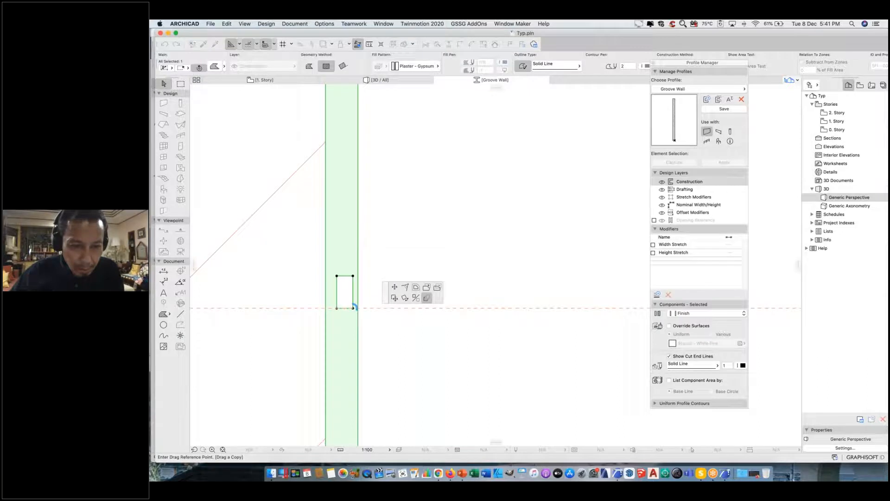
{"action": "scroll", "coordinate": [349, 199], "scroll_direction": "down", "scroll_amount": 5}
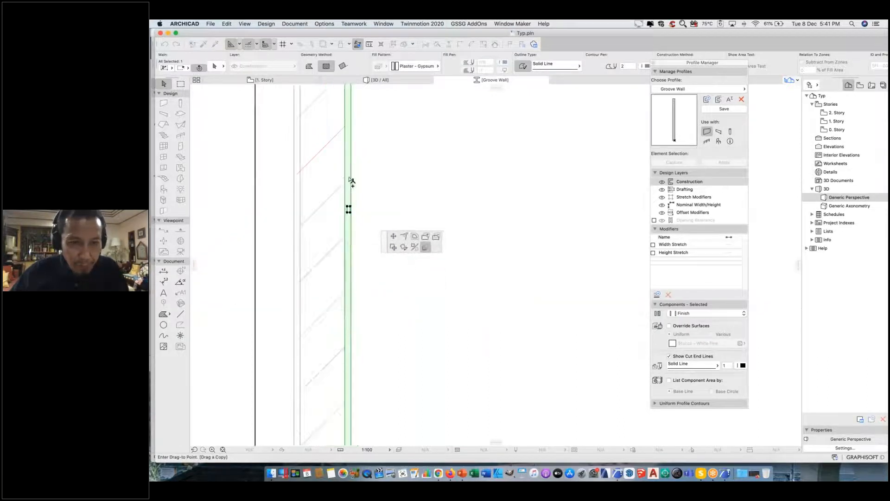
{"action": "scroll", "coordinate": [334, 234], "scroll_direction": "up", "scroll_amount": 8}
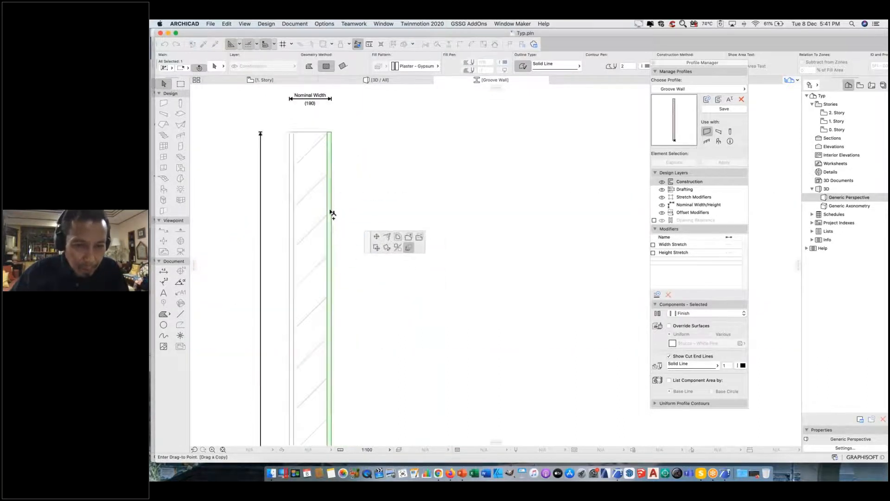
{"action": "middle_click_drag", "start_coordinate": [324, 126], "coordinate": [354, 348]}
{"action": "middle_click_drag", "start_coordinate": [343, 185], "coordinate": [340, 271]}
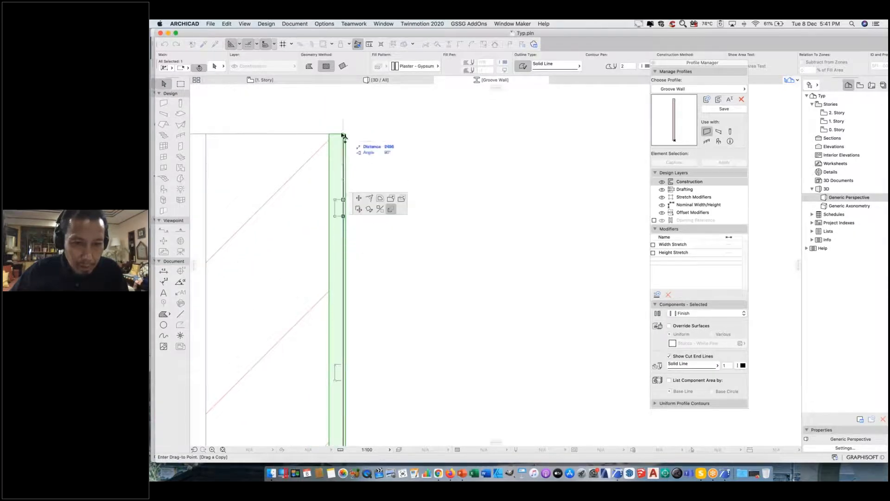
{"action": "left_click", "coordinate": [341, 237]}
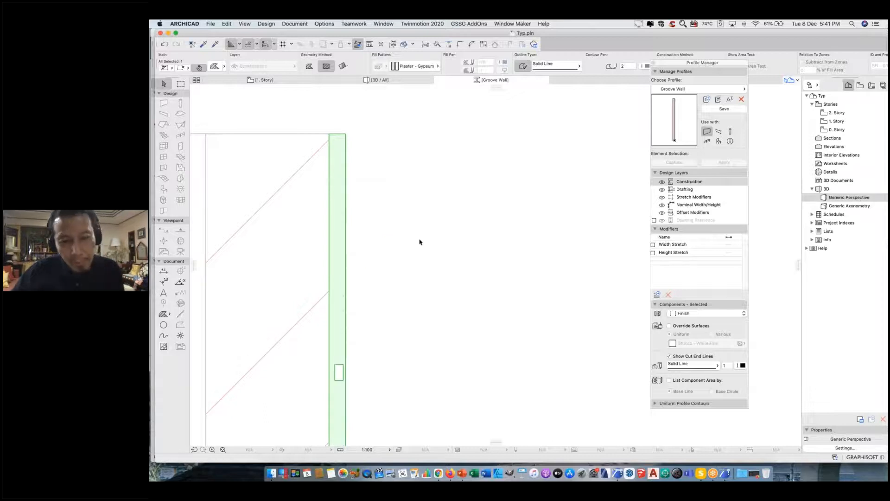
{"action": "scroll", "coordinate": [419, 241], "scroll_direction": "down", "scroll_amount": 3}
{"action": "middle_click_drag", "start_coordinate": [433, 295], "coordinate": [440, 157]}
{"action": "scroll", "coordinate": [430, 202], "scroll_direction": "down", "scroll_amount": 1}
{"action": "scroll", "coordinate": [430, 202], "scroll_direction": "down", "scroll_amount": 2}
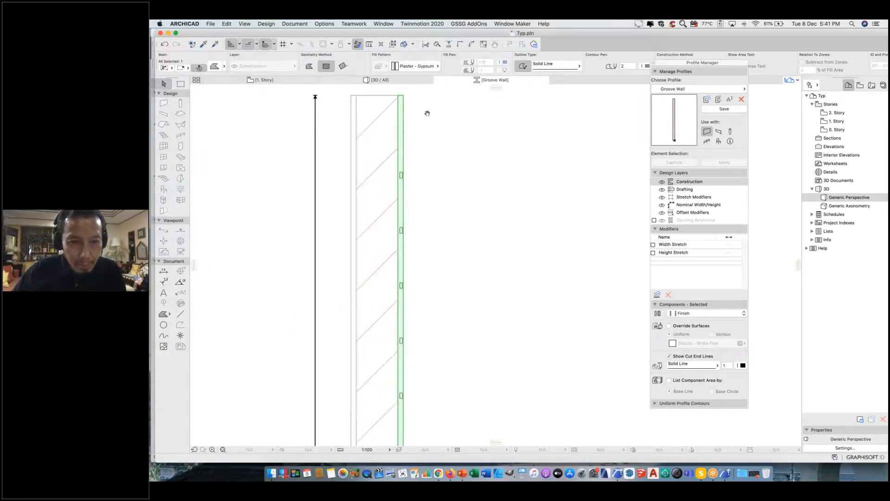
{"action": "scroll", "coordinate": [415, 162], "scroll_direction": "up", "scroll_amount": 3}
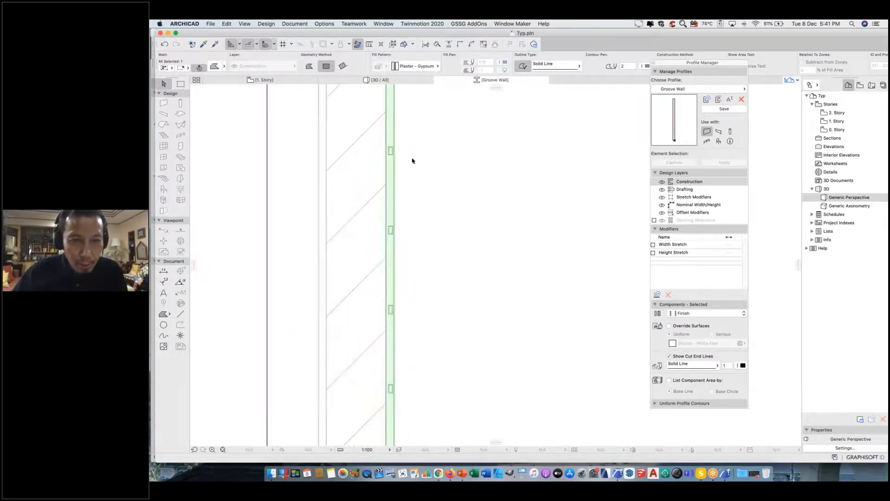
{"action": "left_click", "coordinate": [182, 85]}
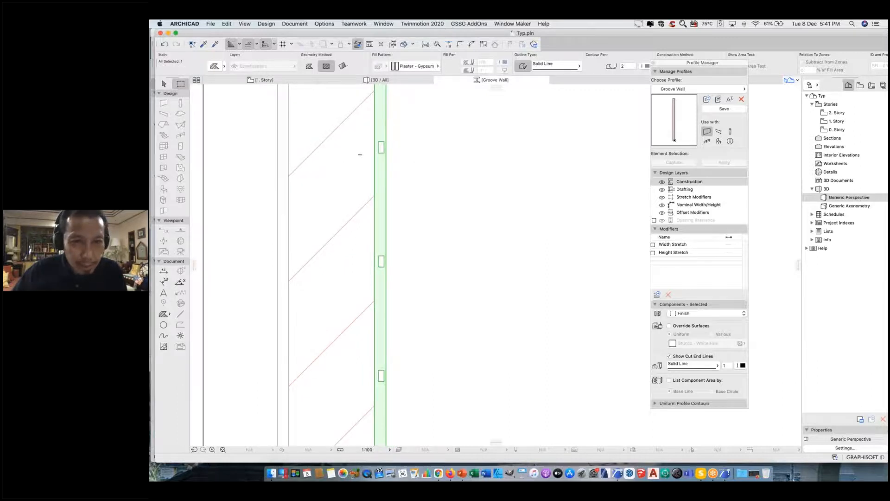
{"action": "key", "text": "super+m"}
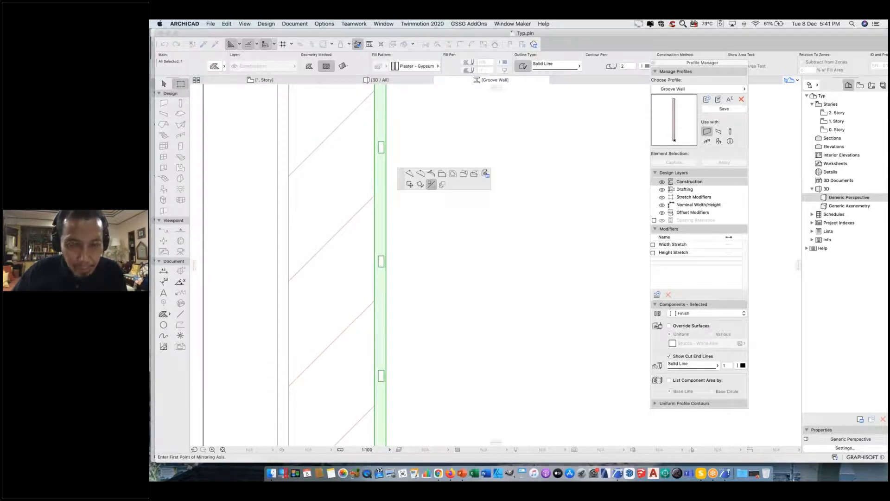
{"action": "key", "text": "Escape"}
{"action": "key", "text": "Escape"}
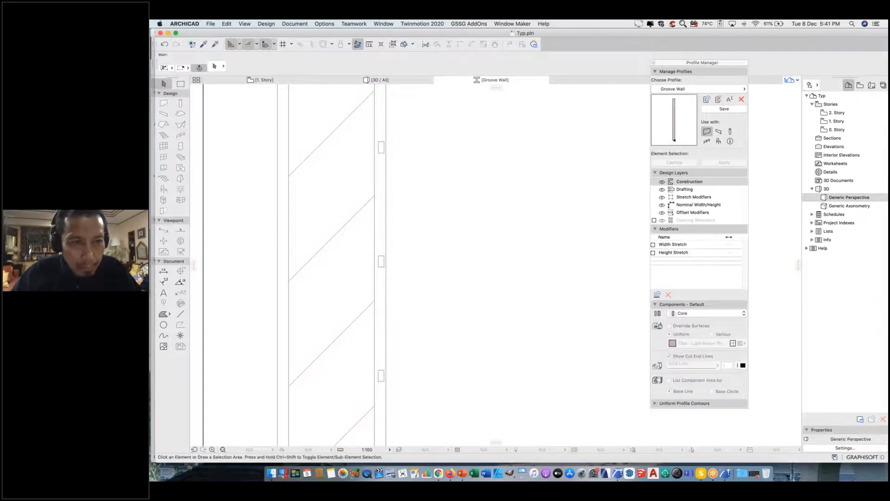
Draw a marquee down the right-hand plaster skin enclosing all the multiplied holes without the skin's outer edge.
{"action": "left_click", "coordinate": [182, 85]}
{"action": "scroll", "coordinate": [375, 136], "scroll_direction": "up", "scroll_amount": 3}
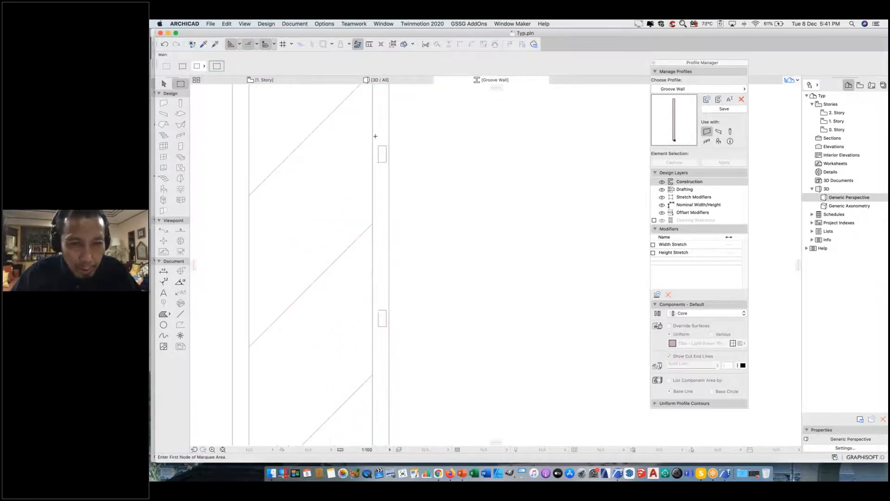
{"action": "left_click", "coordinate": [374, 136]}
{"action": "scroll", "coordinate": [378, 320], "scroll_direction": "down", "scroll_amount": 3}
{"action": "middle_click_drag", "start_coordinate": [389, 301], "coordinate": [430, 88]}
{"action": "middle_click_drag", "start_coordinate": [413, 338], "coordinate": [401, 155]}
{"action": "scroll", "coordinate": [415, 274], "scroll_direction": "down", "scroll_amount": 2}
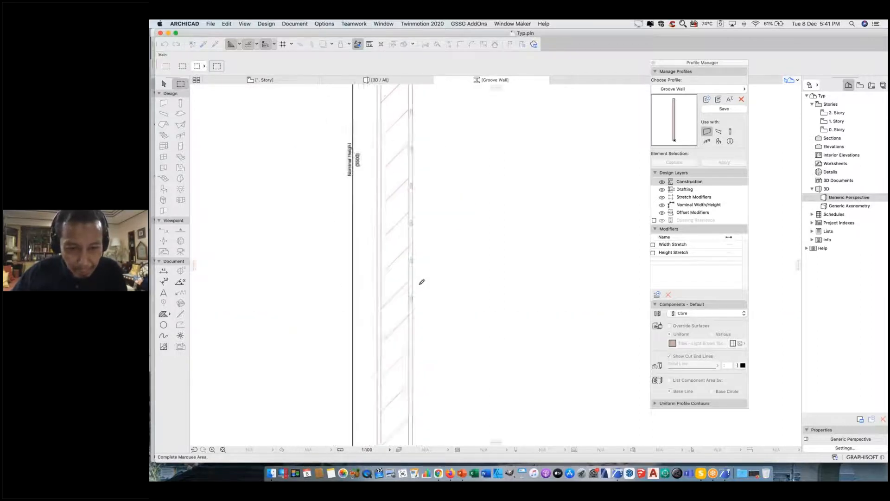
{"action": "scroll", "coordinate": [416, 299], "scroll_direction": "up", "scroll_amount": 4}
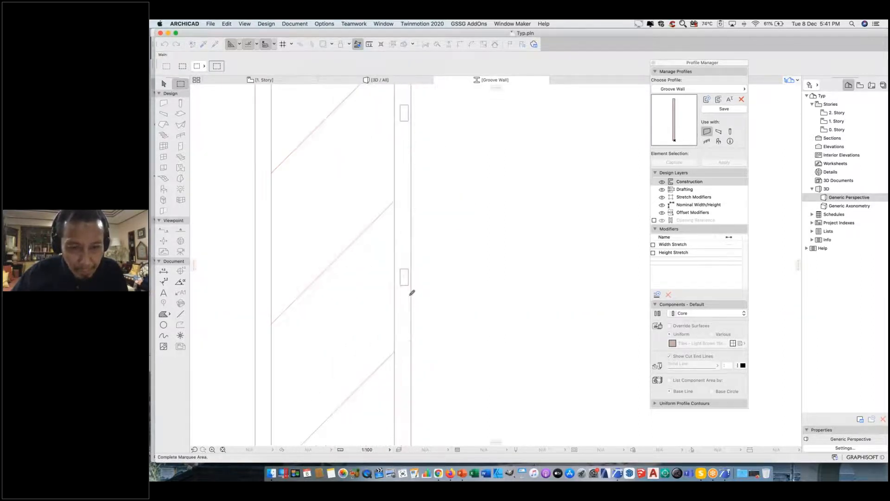
{"action": "scroll", "coordinate": [412, 287], "scroll_direction": "up", "scroll_amount": 4}
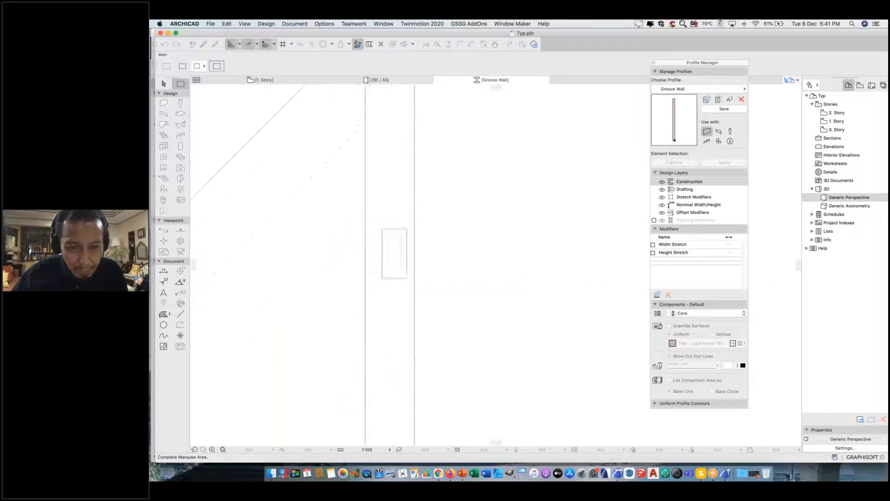
{"action": "left_click", "coordinate": [410, 286]}
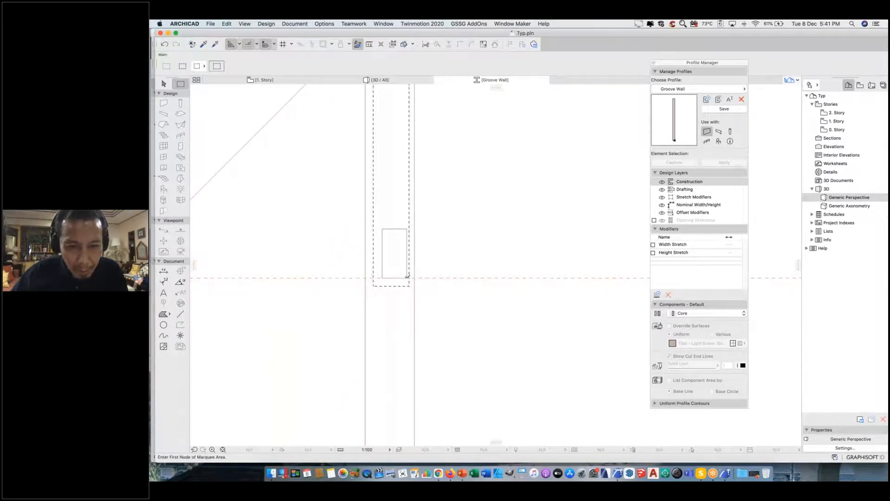
Stretch the marqueed holes' right-hand edges out to the plaster skin's outer face so they form open grooves.
{"action": "left_click", "coordinate": [407, 278]}
{"action": "left_click", "coordinate": [414, 278]}
{"action": "scroll", "coordinate": [488, 246], "scroll_direction": "down", "scroll_amount": 3}
{"action": "key", "text": "Escape"}
{"action": "scroll", "coordinate": [514, 260], "scroll_direction": "down", "scroll_amount": 10}
{"action": "scroll", "coordinate": [460, 272], "scroll_direction": "up", "scroll_amount": 5}
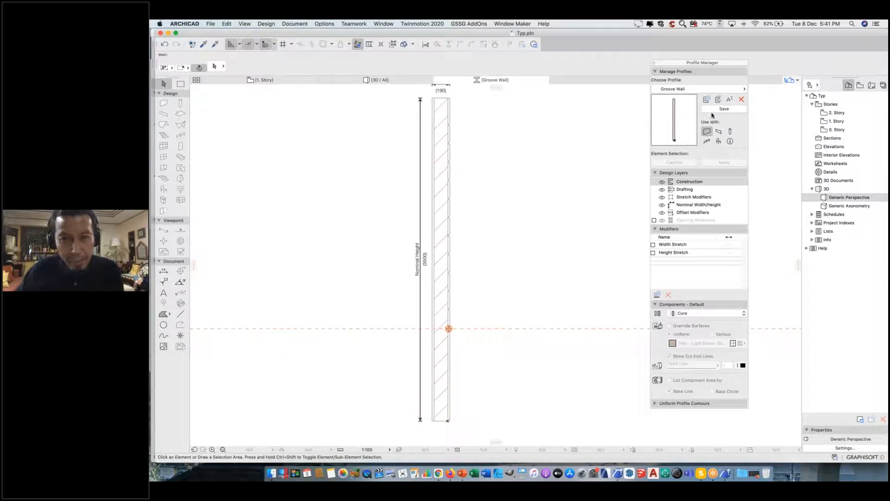
Remove all guide lines and save the Groove Wall profile.
{"action": "right_click", "coordinate": [496, 89]}
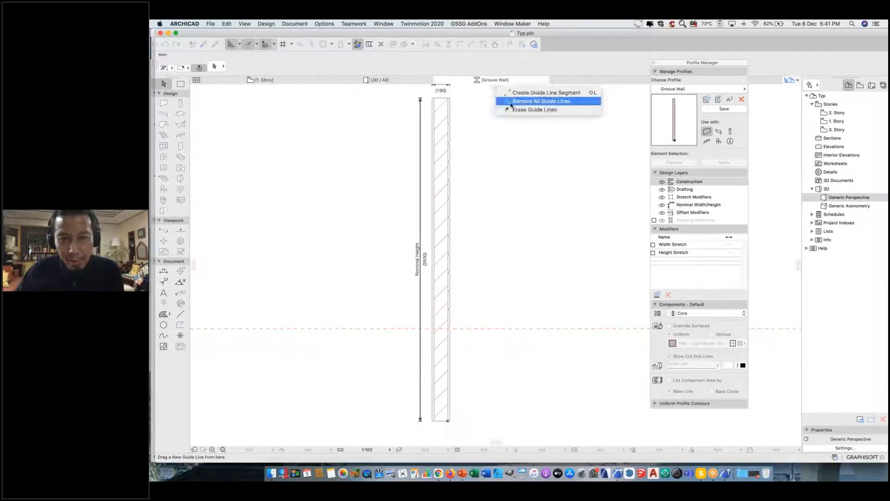
{"action": "left_click", "coordinate": [509, 103]}
{"action": "left_click", "coordinate": [710, 111]}
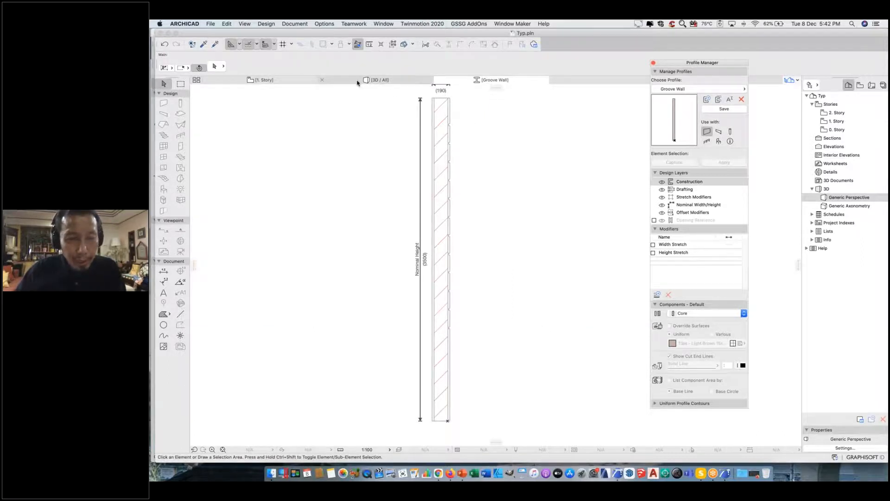
Return to the 3D view of the floor and close the Profile Manager.
{"action": "left_click", "coordinate": [378, 81]}
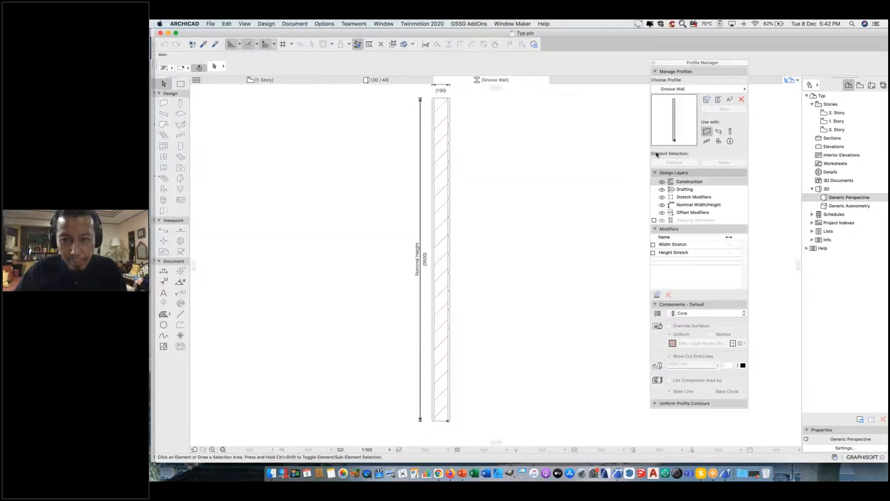
{"action": "left_click", "coordinate": [384, 81]}
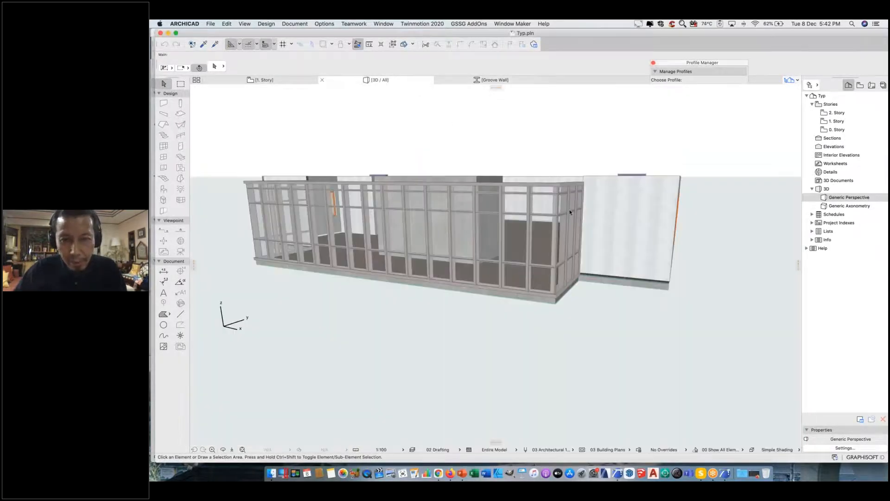
{"action": "left_click", "coordinate": [654, 63]}
Select the side exterior walls and their short returns beside the curtain wall, and give them the Groove Wall complex profile.
{"action": "middle_click_drag", "start_coordinate": [687, 170], "coordinate": [553, 263], "text": "shift"}
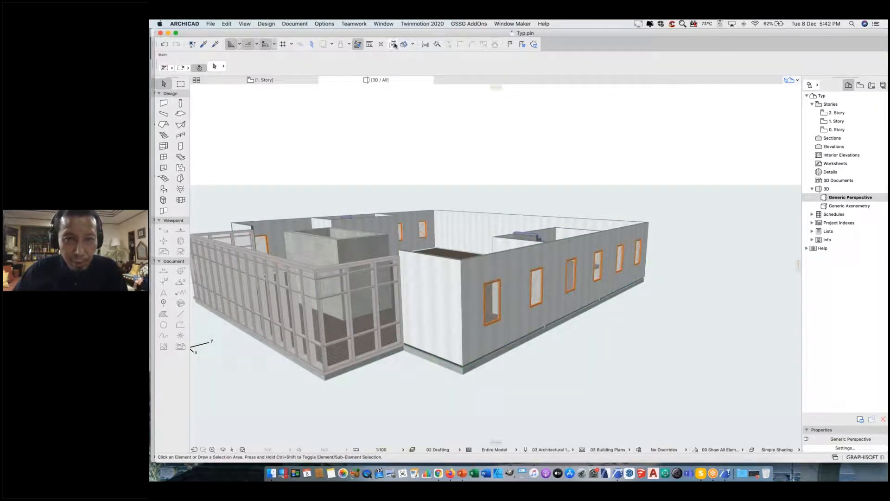
{"action": "left_click", "coordinate": [450, 277]}
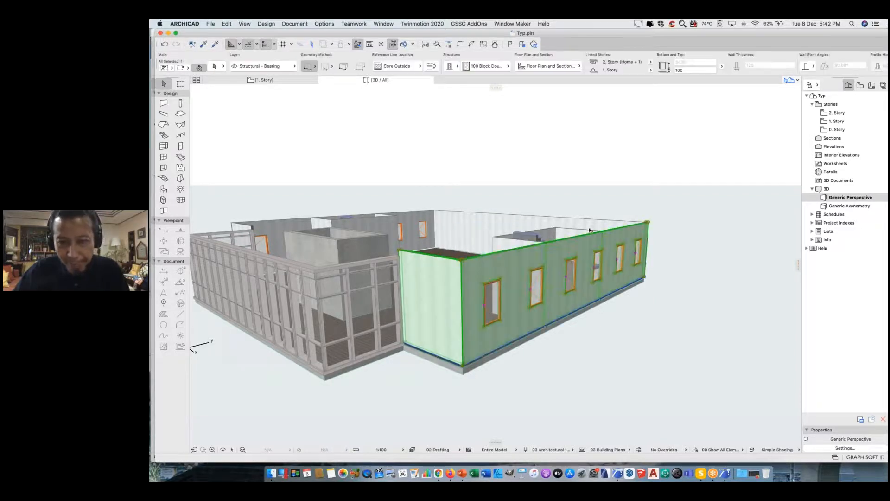
{"action": "left_click", "coordinate": [455, 68]}
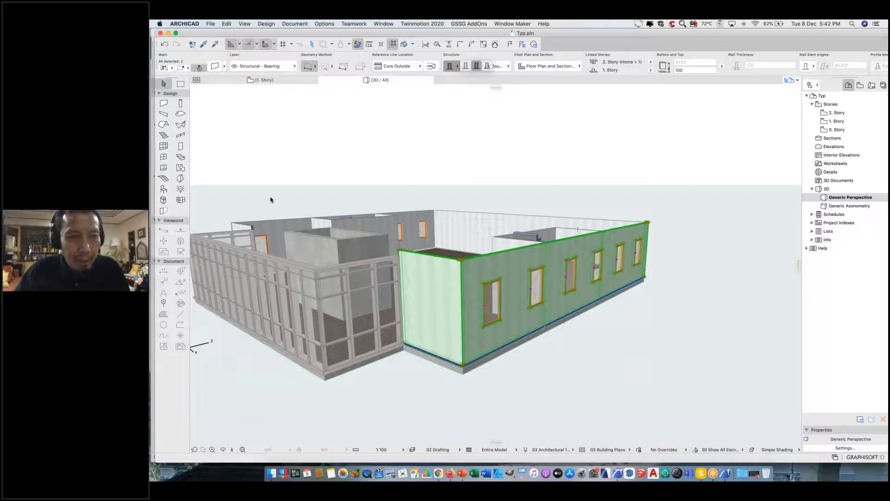
{"action": "left_click", "coordinate": [284, 223], "text": "shift"}
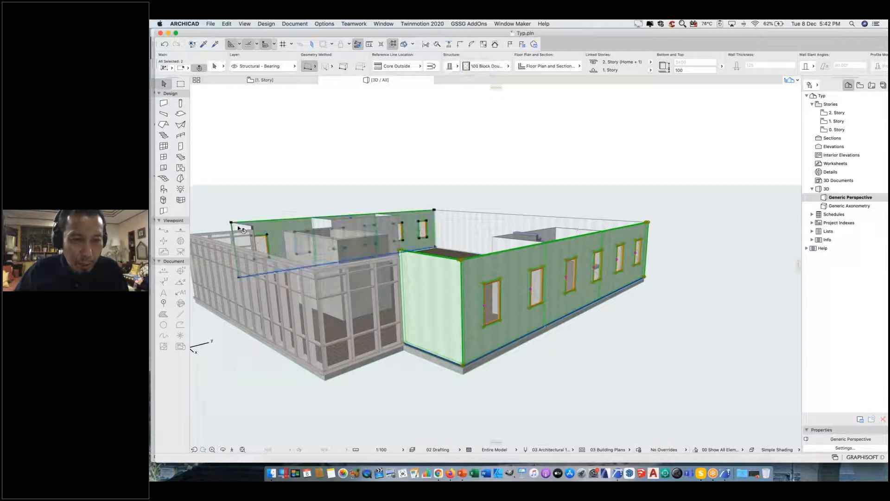
{"action": "left_click", "coordinate": [458, 66]}
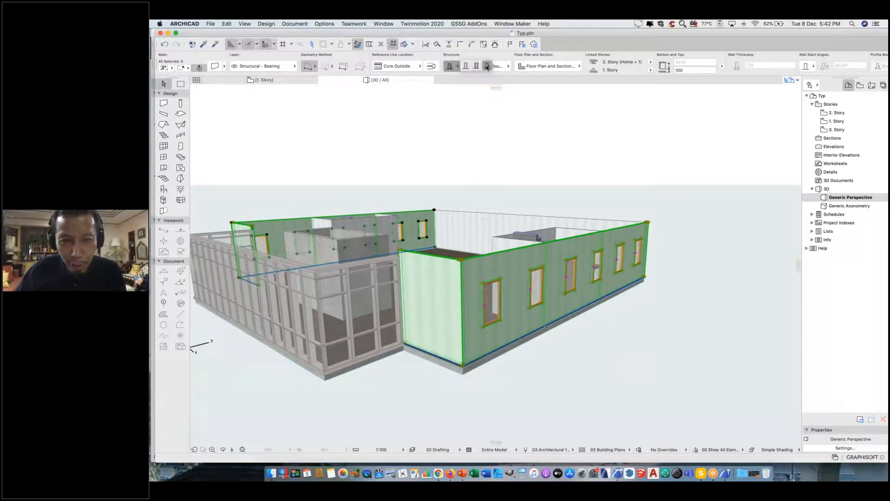
{"action": "left_click", "coordinate": [487, 66]}
{"action": "left_click", "coordinate": [489, 67]}
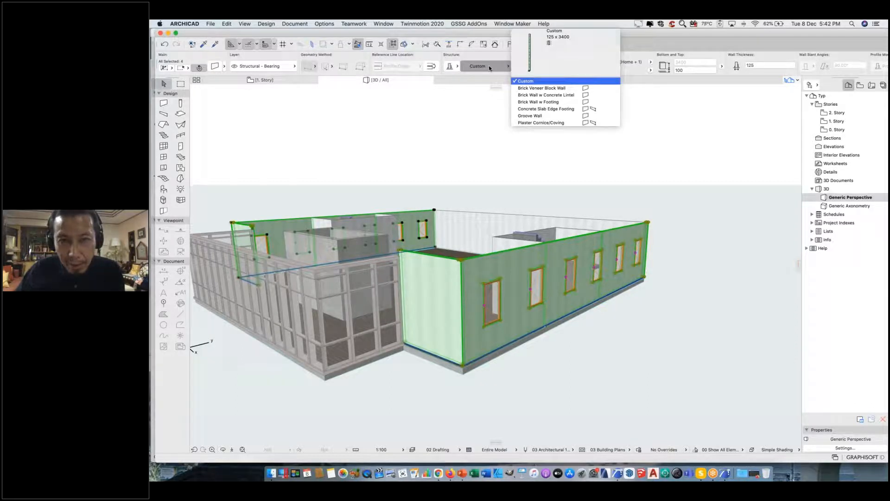
{"action": "left_click", "coordinate": [541, 116]}
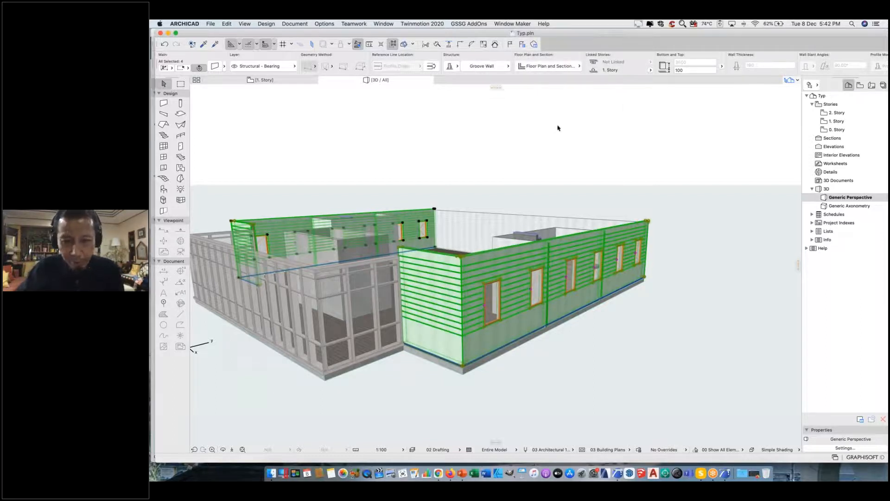
{"action": "key", "text": "Escape"}
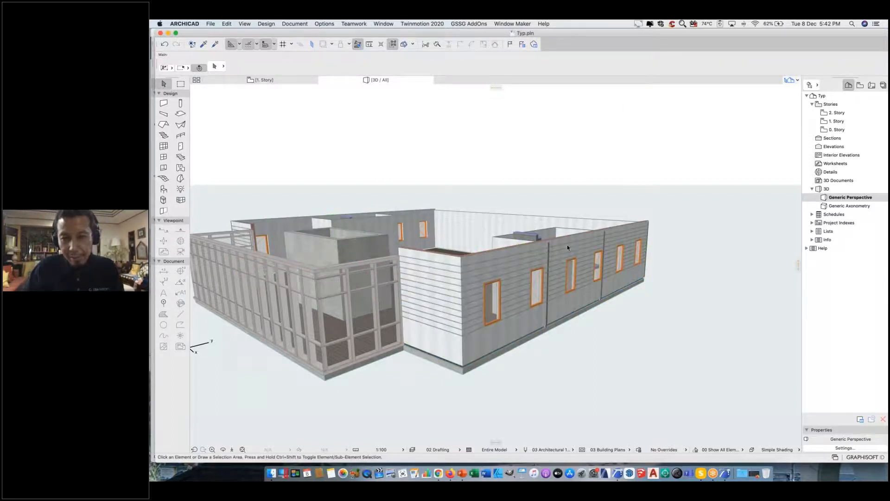
Change the three inner walls enclosing the staircase beside the long grooved wall to the double-plastered brick composite.
{"action": "scroll", "coordinate": [531, 305], "scroll_direction": "up", "scroll_amount": 5}
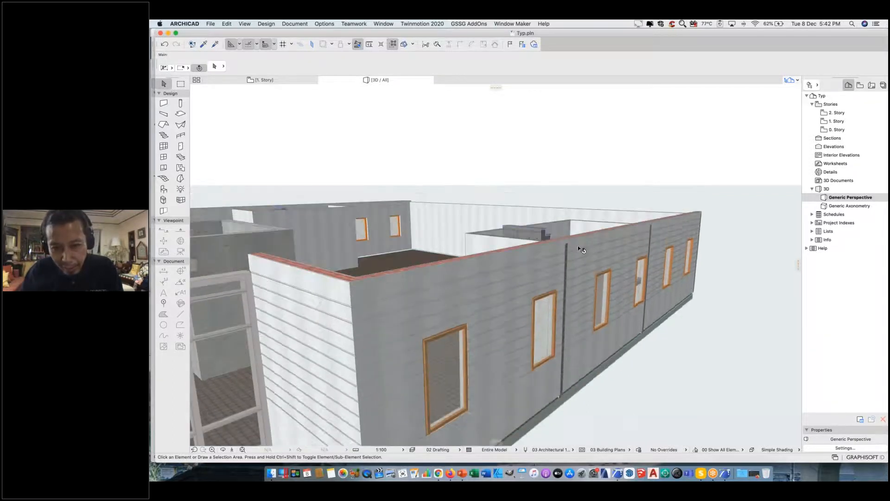
{"action": "scroll", "coordinate": [580, 250], "scroll_direction": "up", "scroll_amount": 3}
{"action": "scroll", "coordinate": [562, 279], "scroll_direction": "down", "scroll_amount": 3}
{"action": "middle_click_drag", "start_coordinate": [582, 287], "coordinate": [588, 302], "text": "shift"}
{"action": "middle_click_drag", "start_coordinate": [497, 298], "coordinate": [566, 294], "text": "shift"}
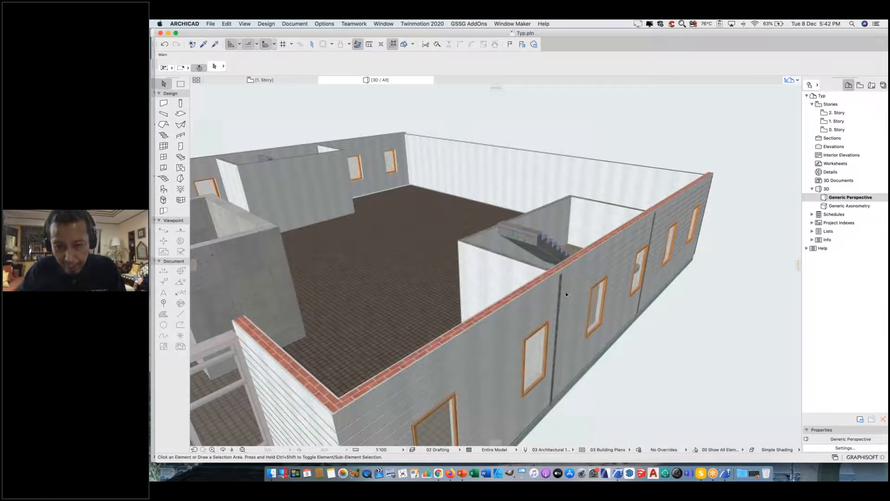
{"action": "middle_click_drag", "start_coordinate": [620, 291], "coordinate": [532, 273], "text": "shift"}
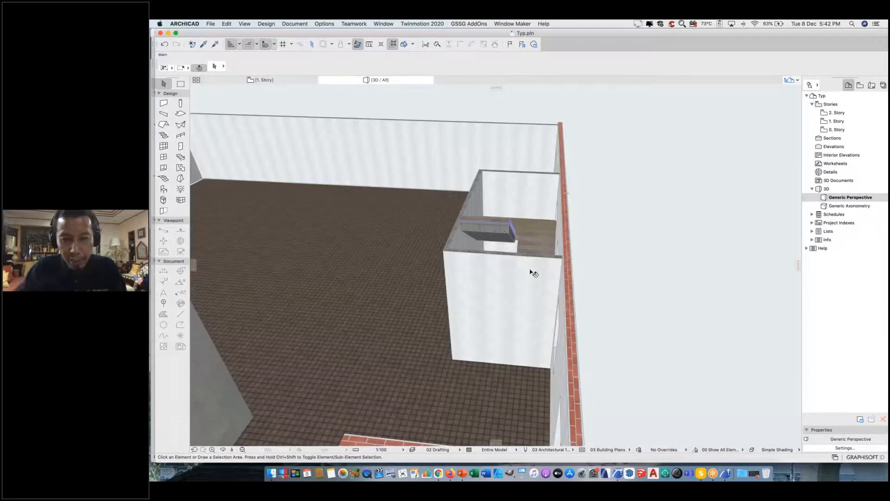
{"action": "left_click", "coordinate": [530, 271], "text": "shift"}
{"action": "left_click", "coordinate": [521, 191], "text": "shift"}
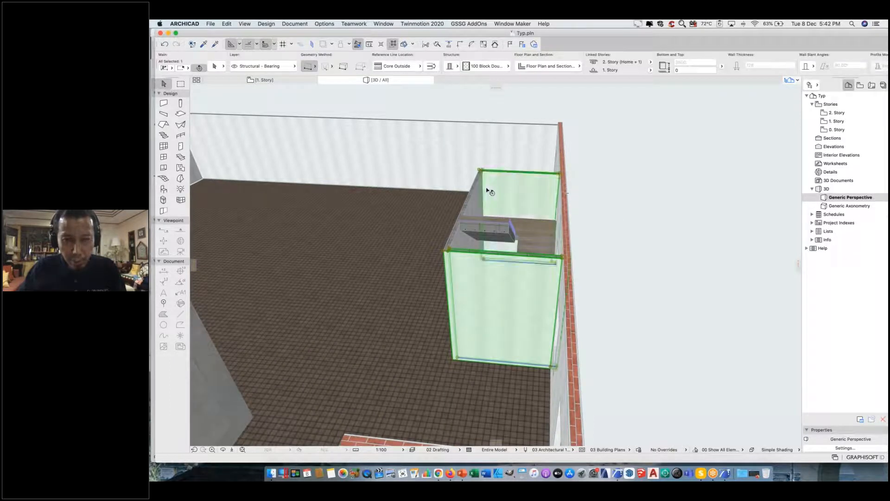
{"action": "left_click", "coordinate": [477, 192], "text": "shift"}
{"action": "left_click", "coordinate": [488, 68]}
{"action": "left_click", "coordinate": [559, 107]}
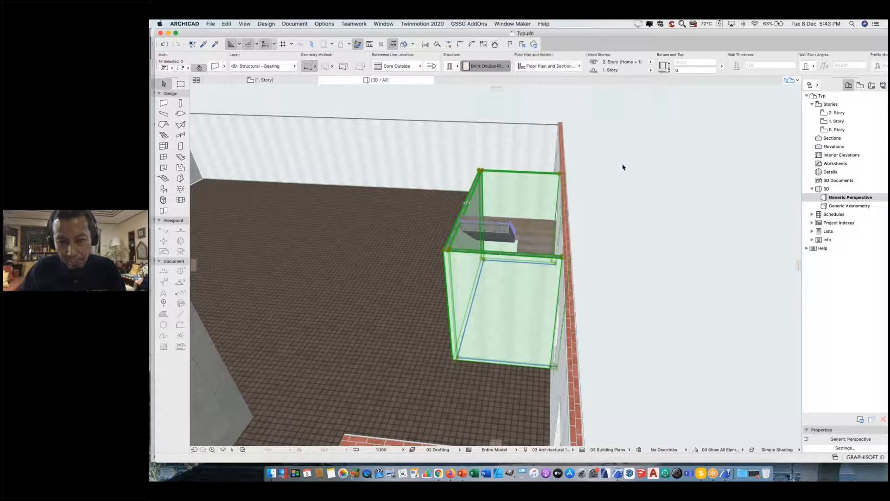
{"action": "left_click", "coordinate": [622, 165]}
Return to the 1. Story floor plan and save the project.
{"action": "middle_click_drag", "start_coordinate": [549, 193], "coordinate": [523, 163], "text": "shift"}
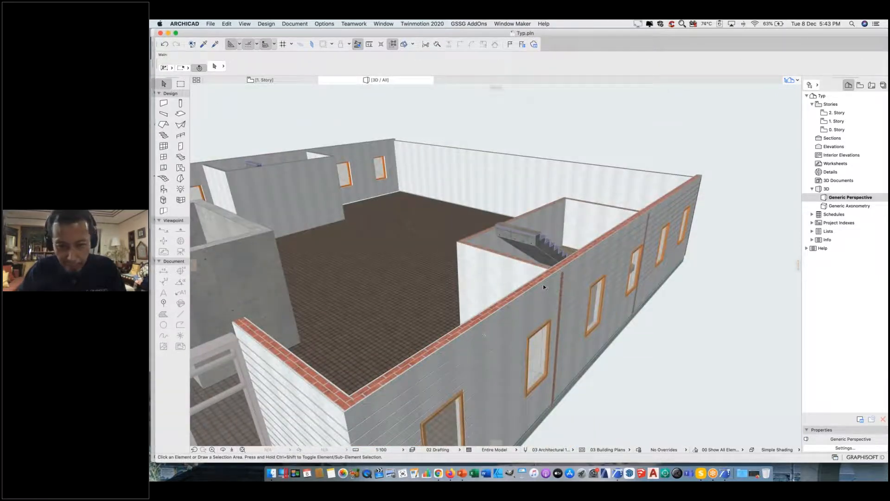
{"action": "middle_click_drag", "start_coordinate": [586, 246], "coordinate": [633, 201]}
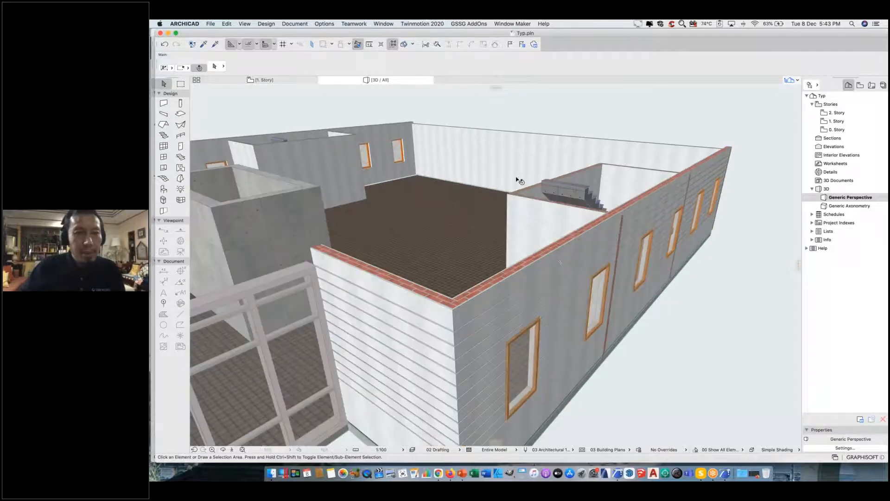
{"action": "middle_click_drag", "start_coordinate": [521, 185], "coordinate": [505, 245], "text": "shift"}
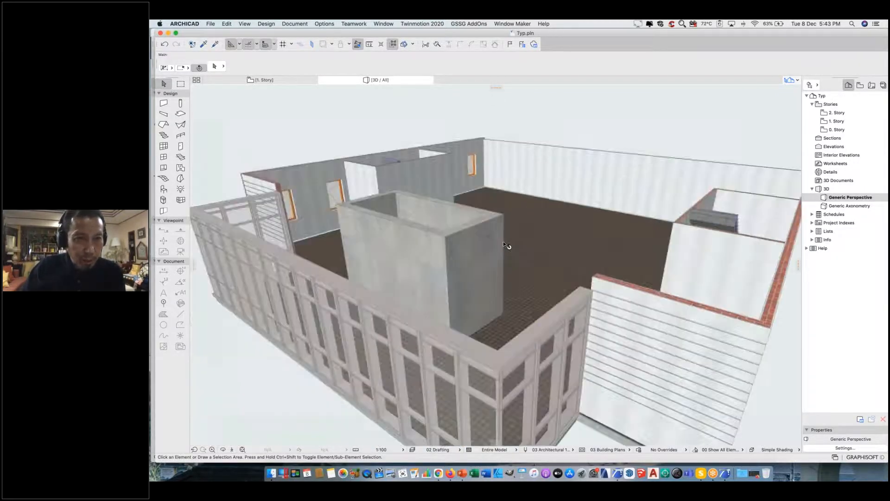
{"action": "left_click", "coordinate": [264, 79]}
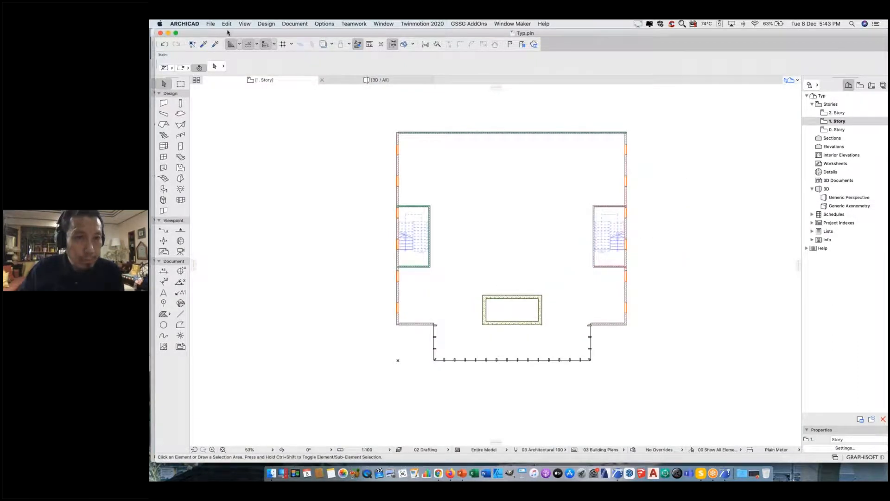
{"action": "left_click", "coordinate": [210, 23]}
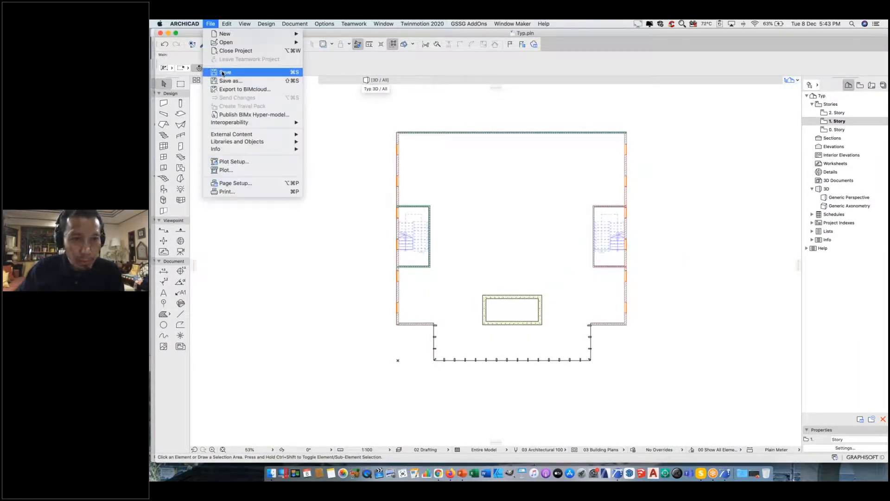
{"action": "left_click", "coordinate": [223, 73]}
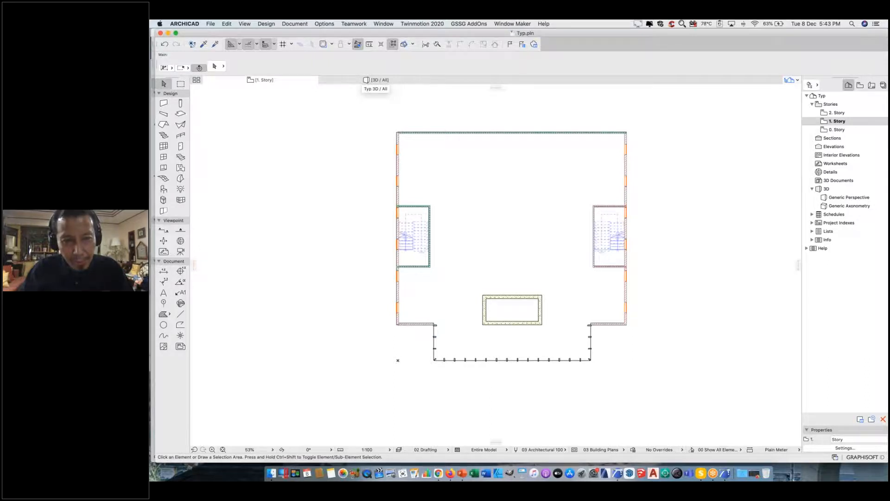
Select the entire floor plan and save the selection as module file Typ, replacing the existing Typ.mod.
{"action": "left_click_drag", "start_coordinate": [385, 119], "coordinate": [672, 405]}
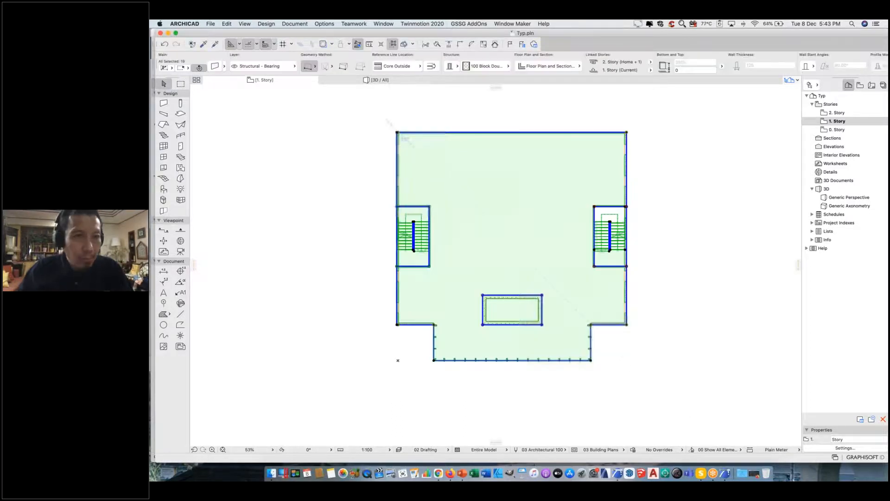
{"action": "left_click", "coordinate": [210, 23]}
{"action": "mouse_move", "coordinate": [241, 134]}
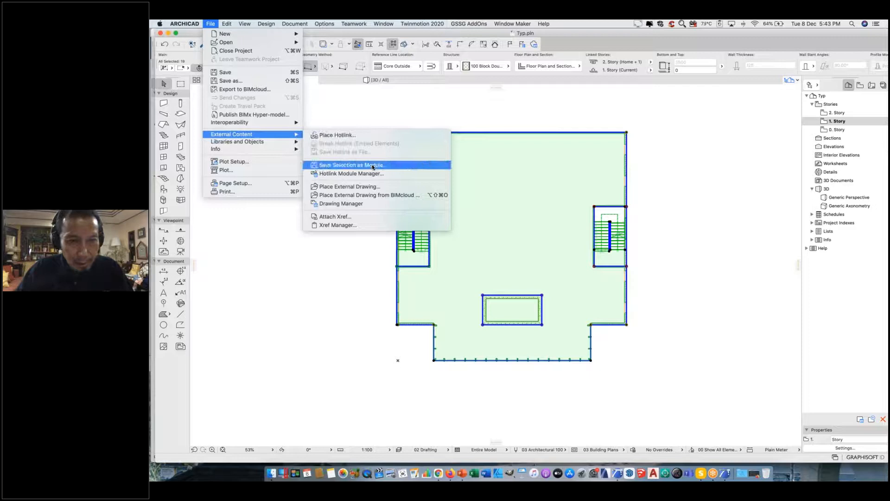
{"action": "left_click", "coordinate": [421, 166]}
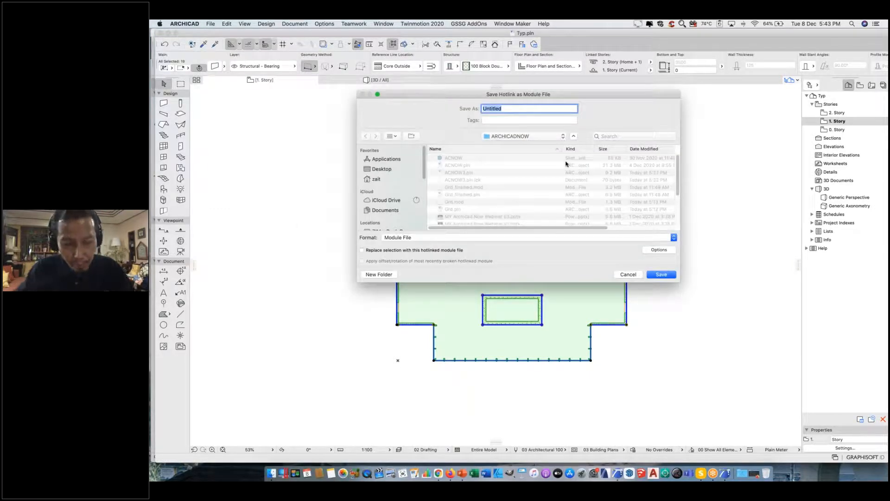
{"action": "type", "text": "Typ"}
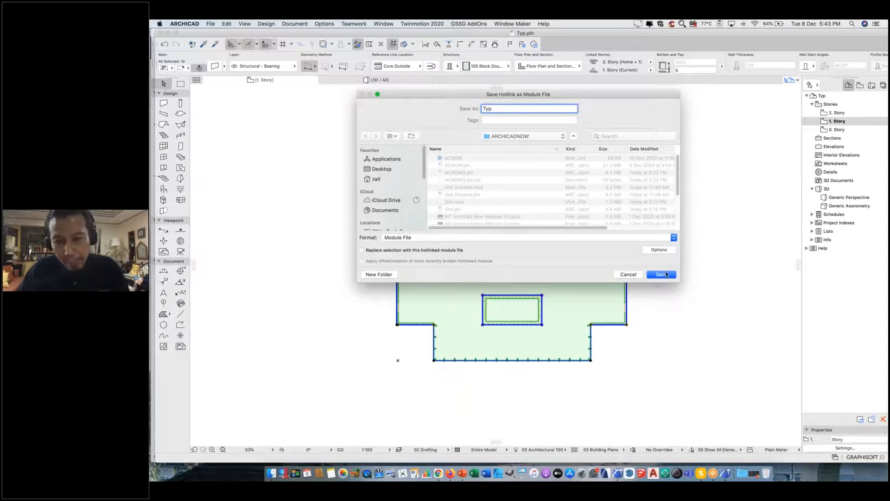
{"action": "left_click", "coordinate": [664, 275]}
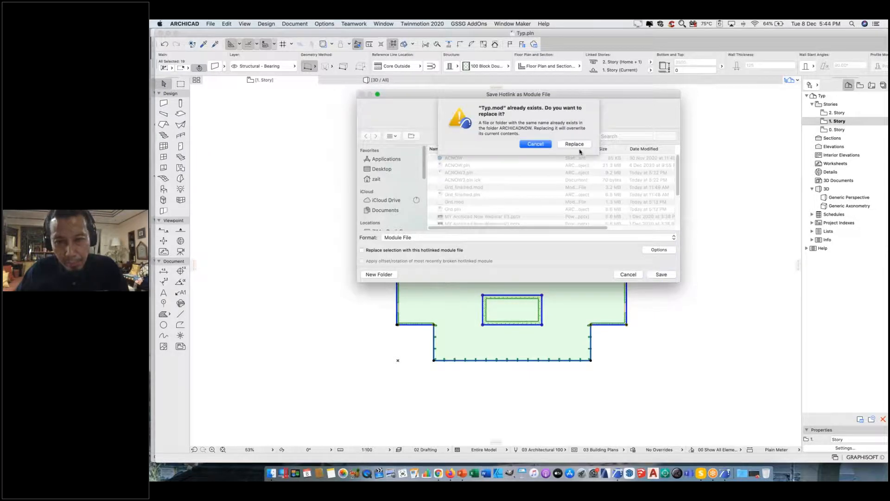
{"action": "left_click", "coordinate": [577, 145]}
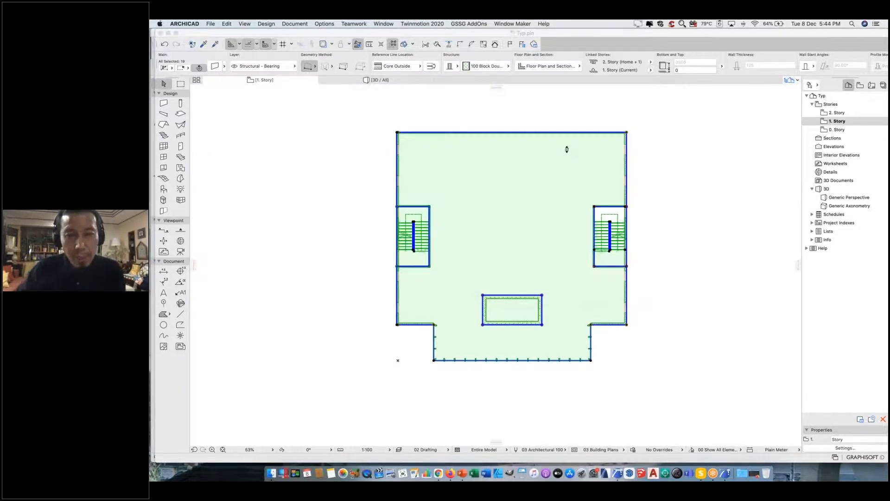
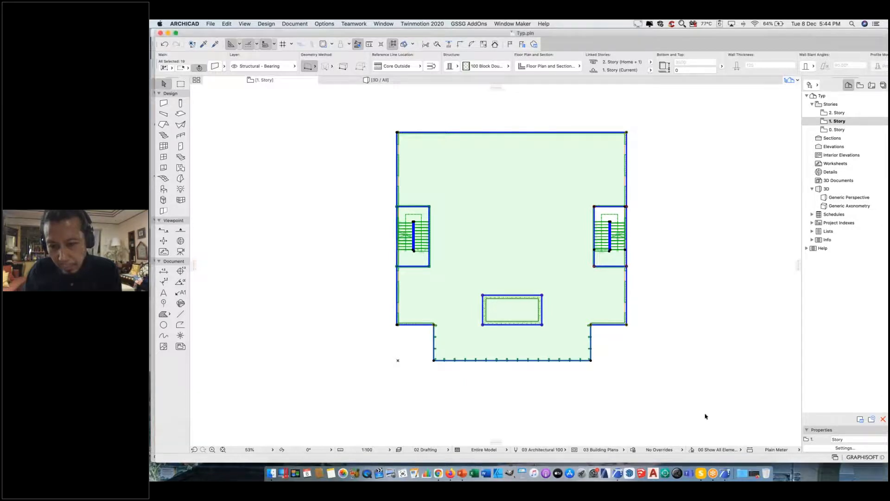
Switch to the ACNOW3 project and update the Typ.mod hotlink module from one of its placed floors in 3D.
{"action": "left_click", "coordinate": [727, 471]}
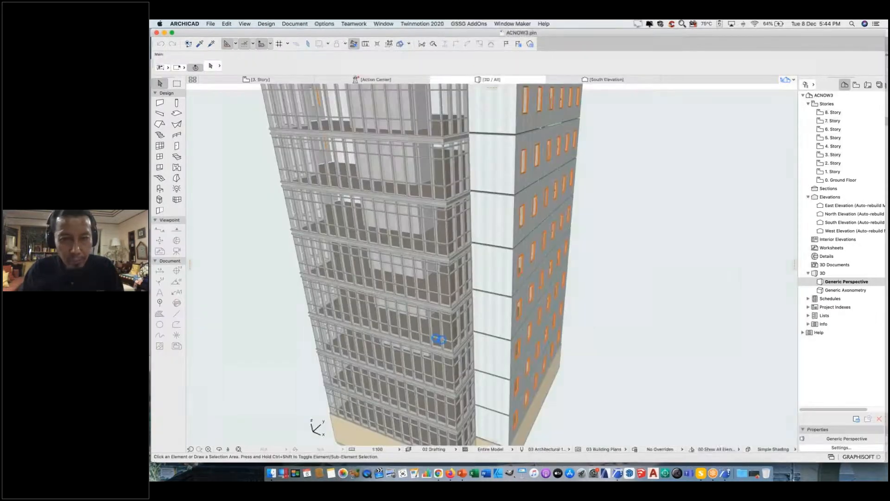
{"action": "left_click", "coordinate": [508, 214]}
{"action": "right_click", "coordinate": [507, 213]}
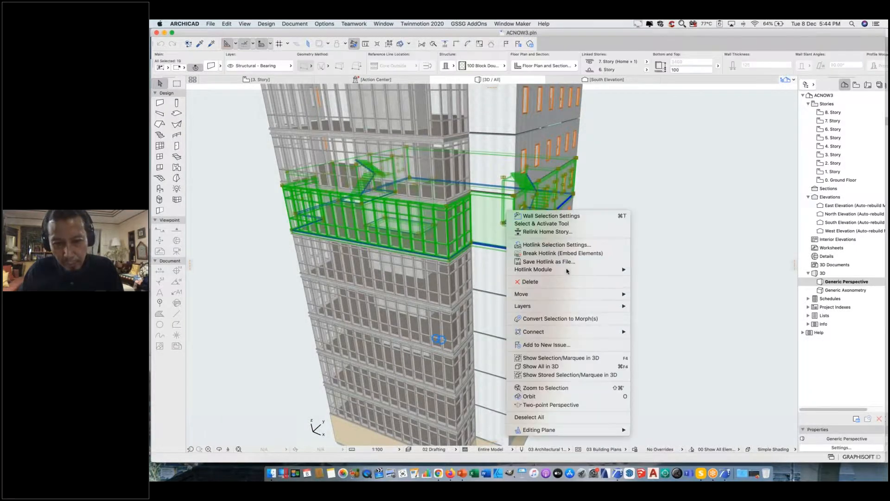
{"action": "mouse_move", "coordinate": [602, 271]}
{"action": "left_click", "coordinate": [648, 269]}
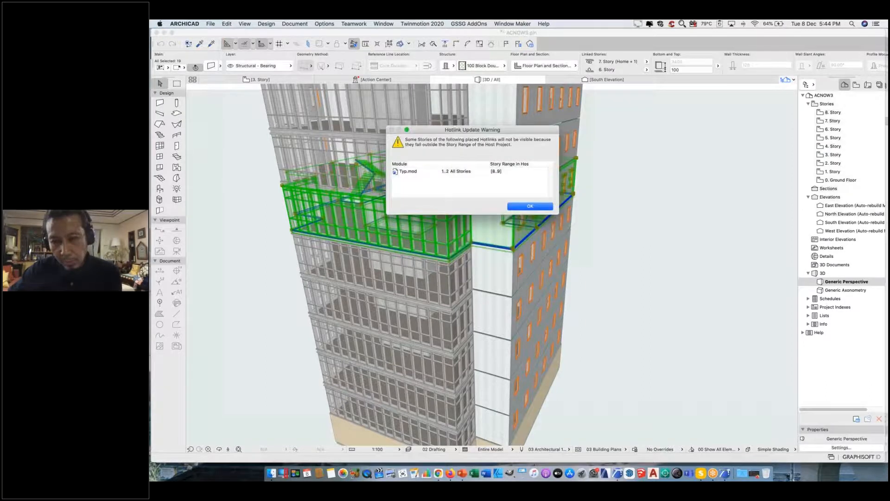
{"action": "left_click", "coordinate": [533, 207]}
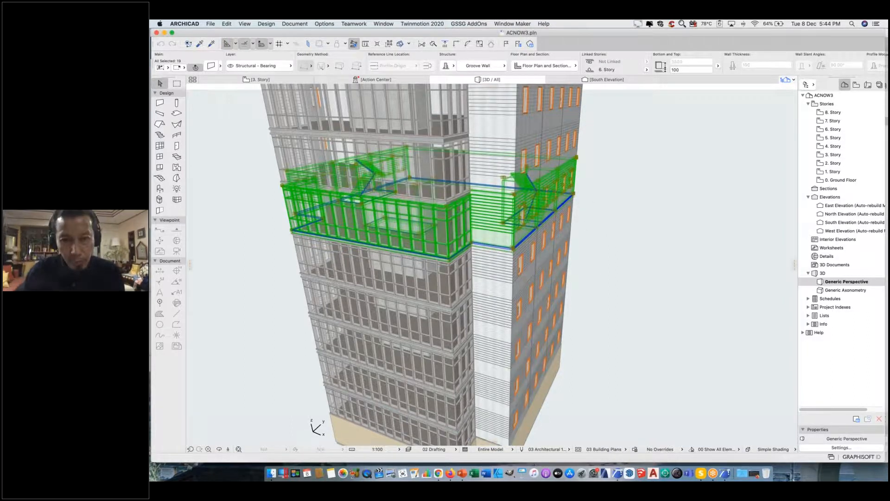
{"action": "left_click", "coordinate": [655, 183]}
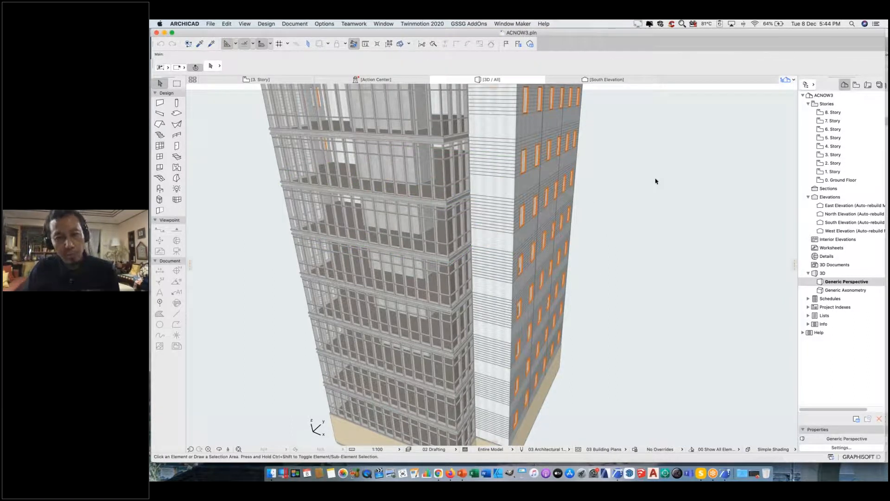
Examine the updated tower from several sides, checking the grooved walls, windows and curtain wall on every floor.
{"action": "scroll", "coordinate": [663, 191], "scroll_direction": "up", "scroll_amount": 1}
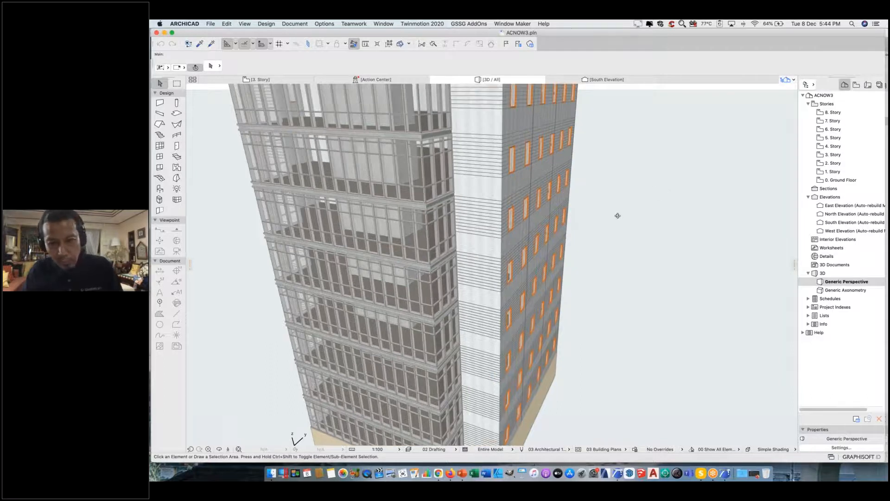
{"action": "middle_click_drag", "start_coordinate": [618, 216], "coordinate": [480, 258], "text": "shift"}
{"action": "middle_click_drag", "start_coordinate": [618, 216], "coordinate": [557, 264], "text": "shift"}
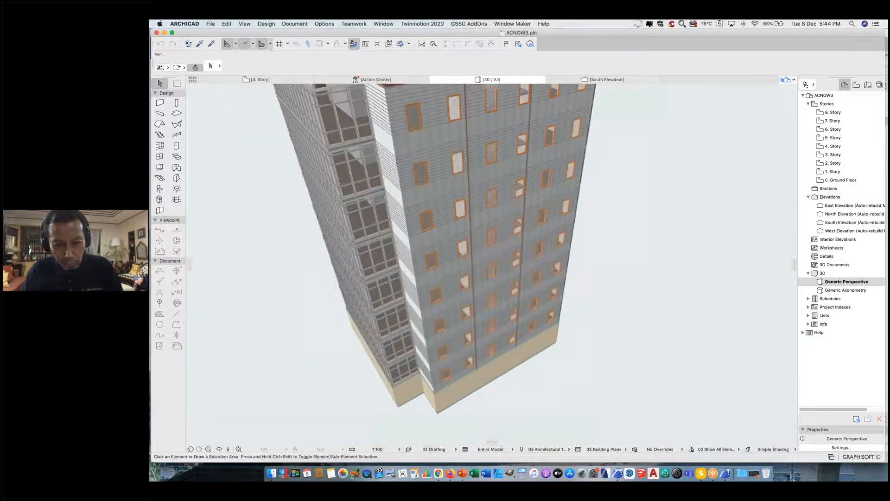
{"action": "middle_click_drag", "start_coordinate": [612, 221], "coordinate": [598, 176], "text": "shift"}
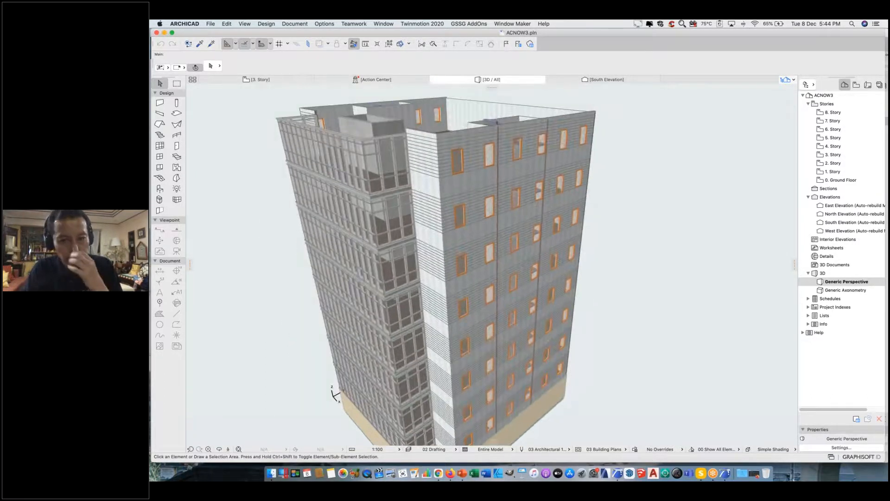
{"action": "middle_click_drag", "start_coordinate": [611, 242], "coordinate": [634, 243], "text": "shift"}
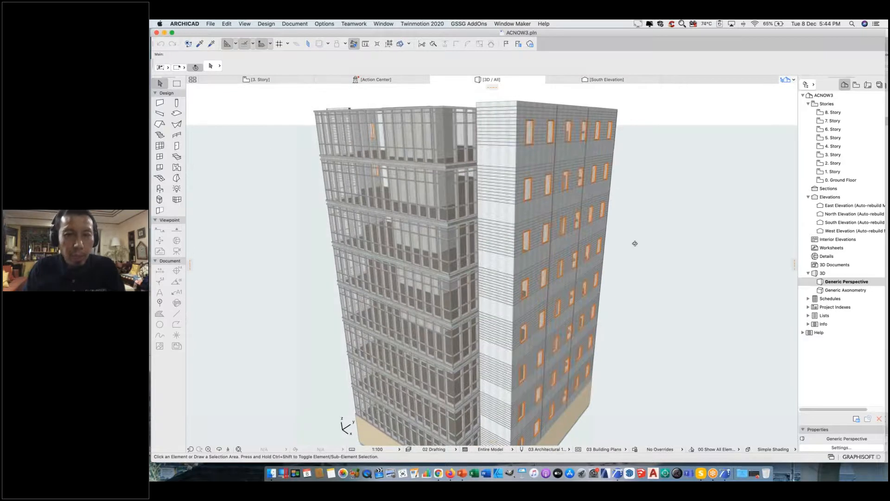
{"action": "middle_click_drag", "start_coordinate": [687, 252], "coordinate": [617, 336], "text": "shift"}
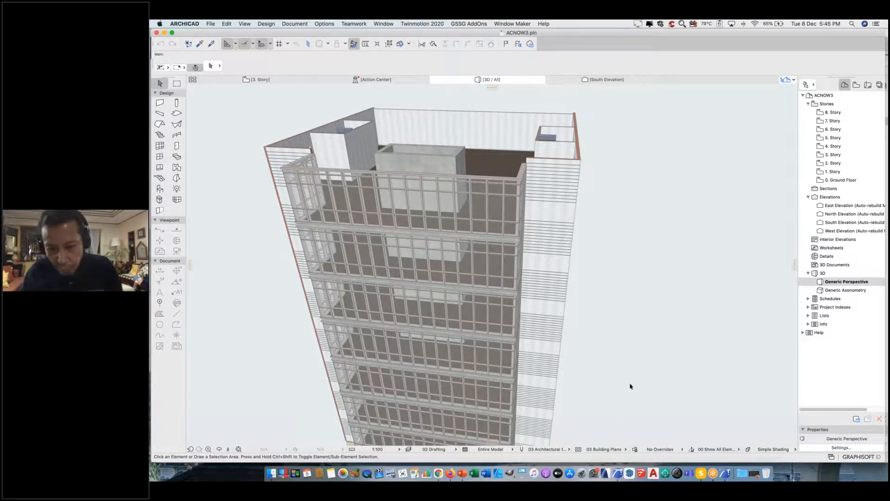
{"action": "middle_click_drag", "start_coordinate": [631, 387], "coordinate": [688, 430]}
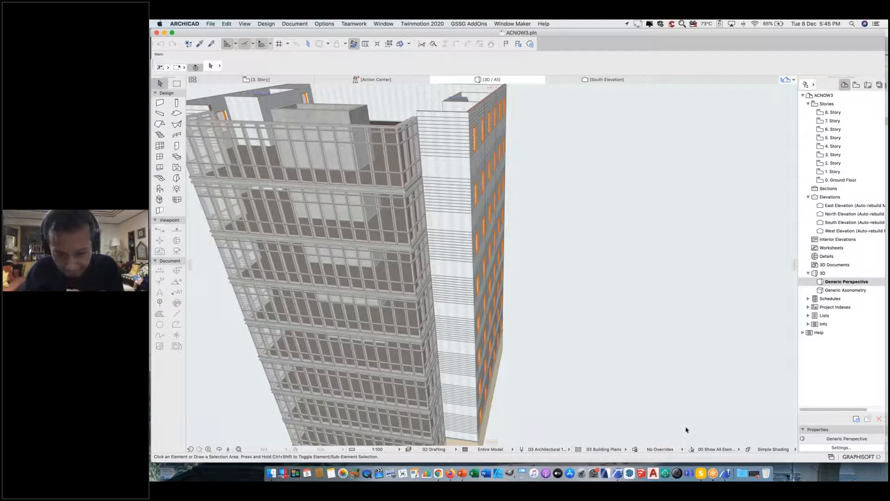
Switch back to the Typ project and show only the right-hand staircase of the 1. Story plan in 3D.
{"action": "left_click", "coordinate": [620, 472]}
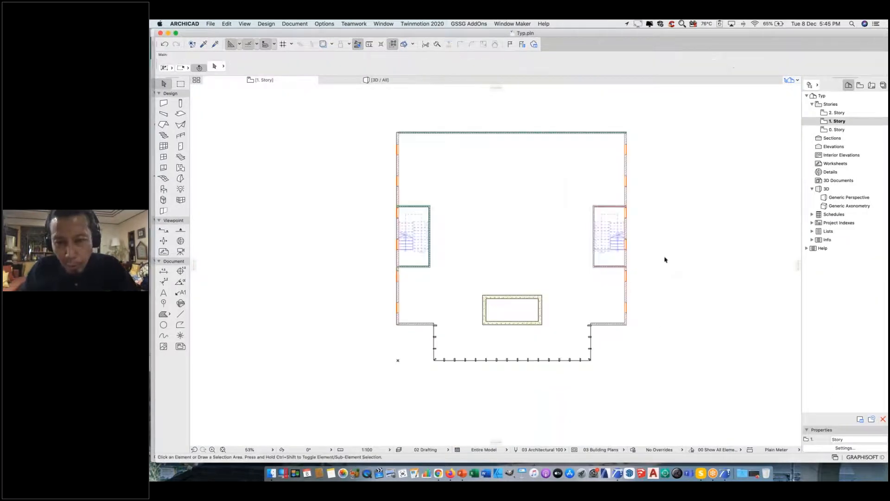
{"action": "scroll", "coordinate": [617, 235], "scroll_direction": "up", "scroll_amount": 6}
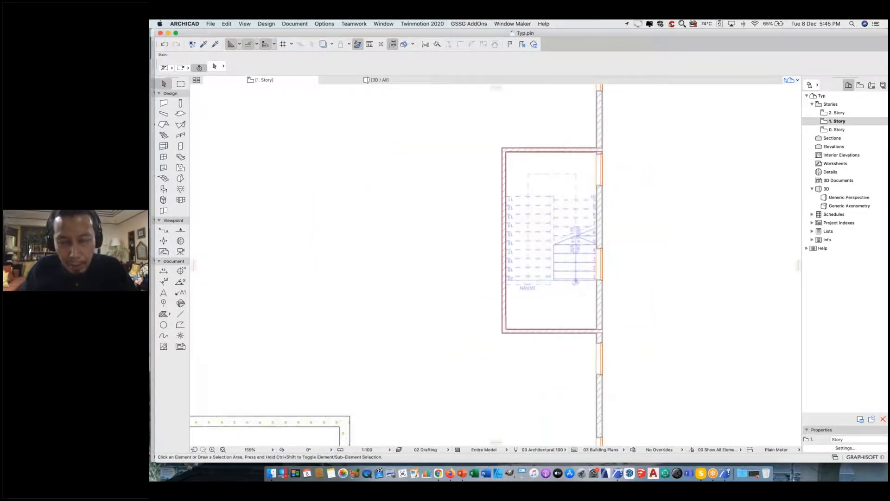
{"action": "left_click", "coordinate": [531, 214]}
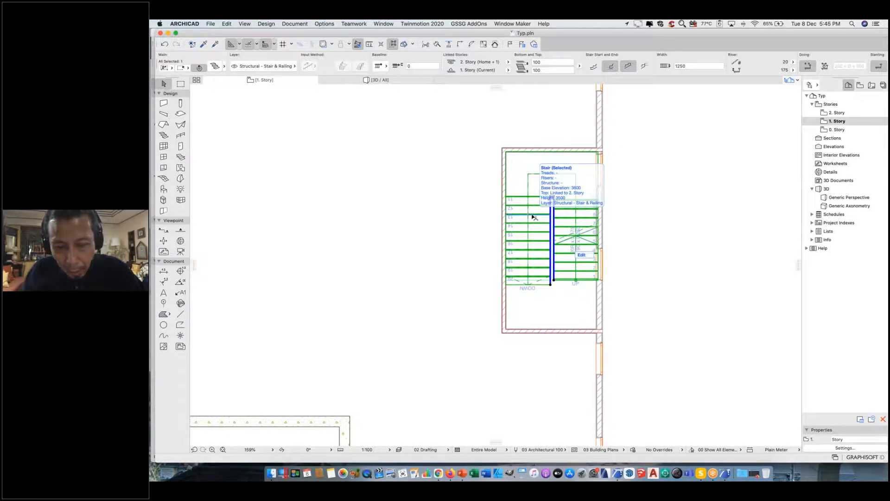
{"action": "key", "text": "F5"}
{"action": "middle_click_drag", "start_coordinate": [640, 235], "coordinate": [667, 288], "text": "shift"}
{"action": "middle_click_drag", "start_coordinate": [611, 273], "coordinate": [630, 253], "text": "shift"}
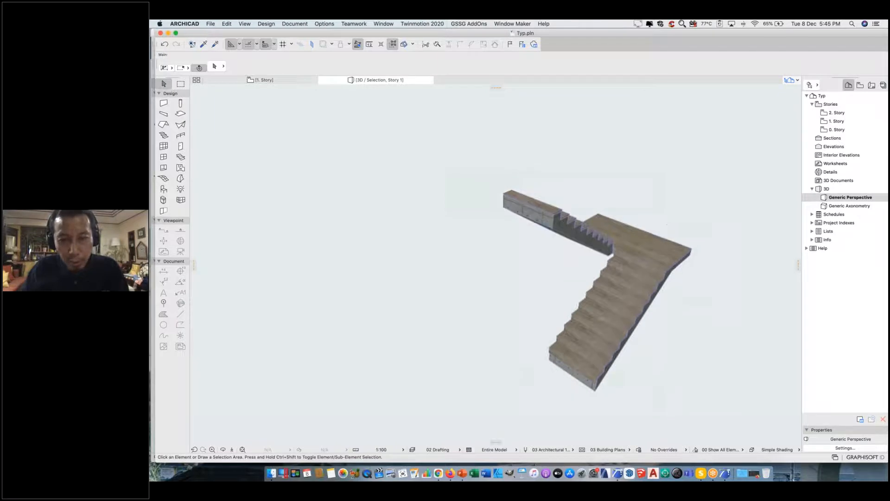
Place an associative railing along the inner edge of both stair flights with the Railing tool.
{"action": "left_click", "coordinate": [181, 135]}
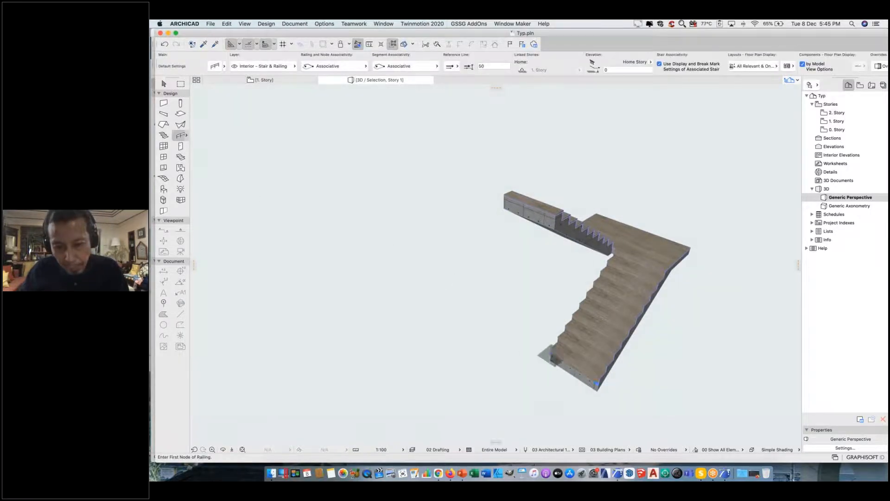
{"action": "left_click", "coordinate": [551, 354]}
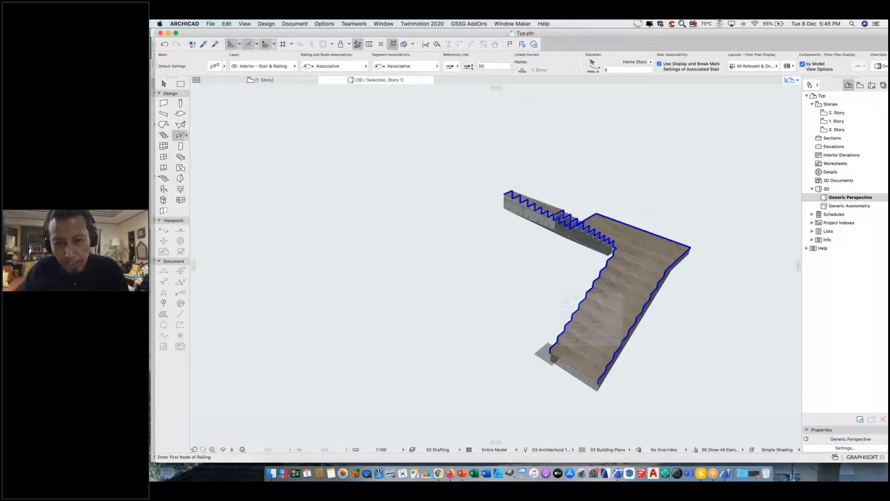
{"action": "double_click", "coordinate": [558, 212]}
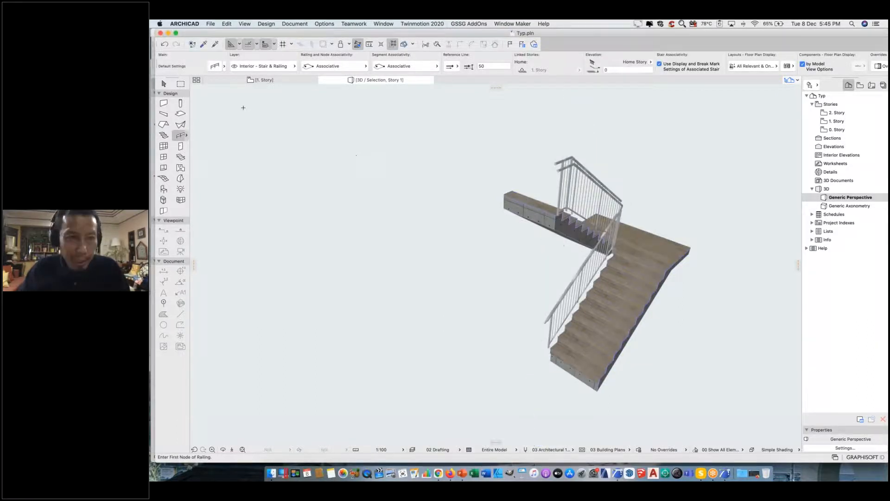
{"action": "left_click", "coordinate": [163, 84]}
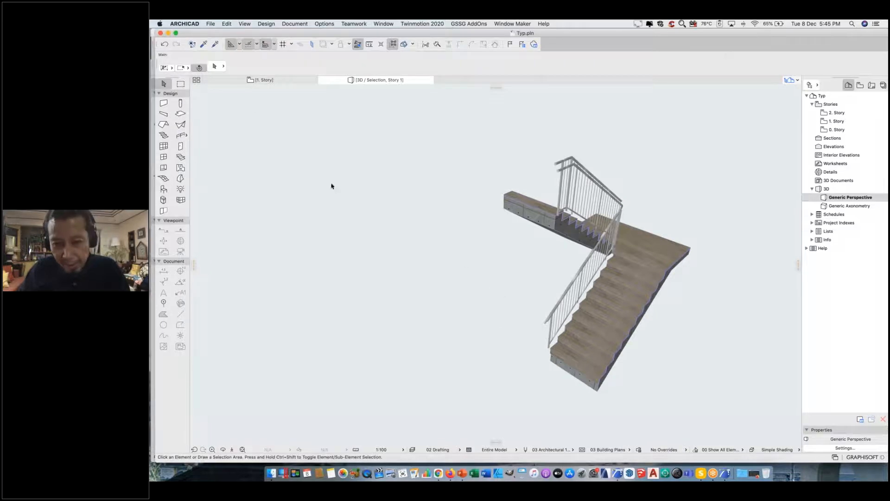
Place a second associative railing along the staircase's outer edge, following both flights and the landing.
{"action": "left_click", "coordinate": [180, 136]}
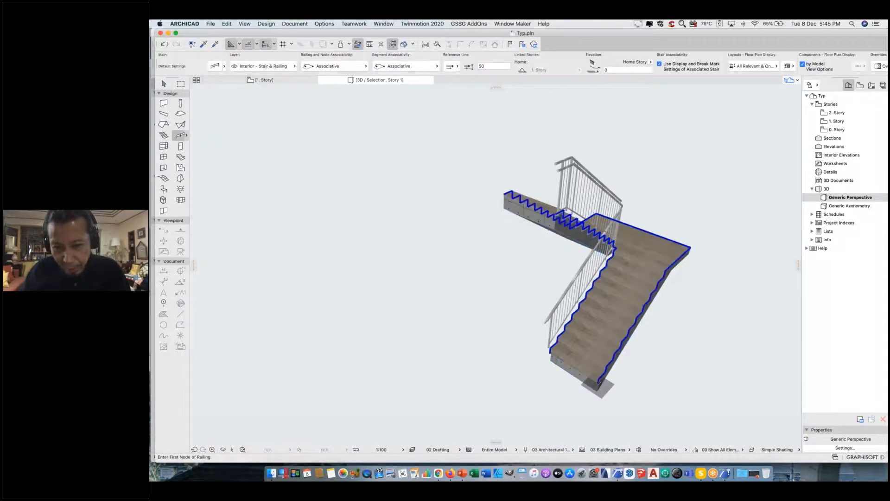
{"action": "left_click", "coordinate": [597, 386]}
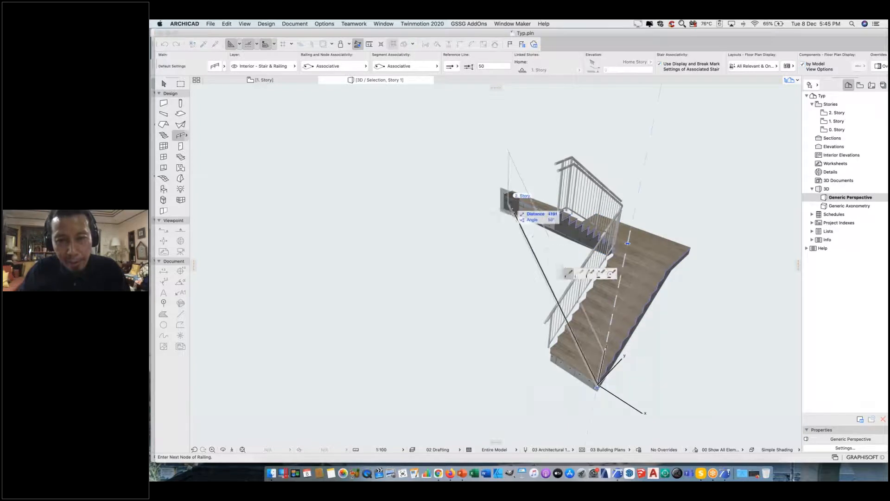
{"action": "left_click", "coordinate": [506, 191]}
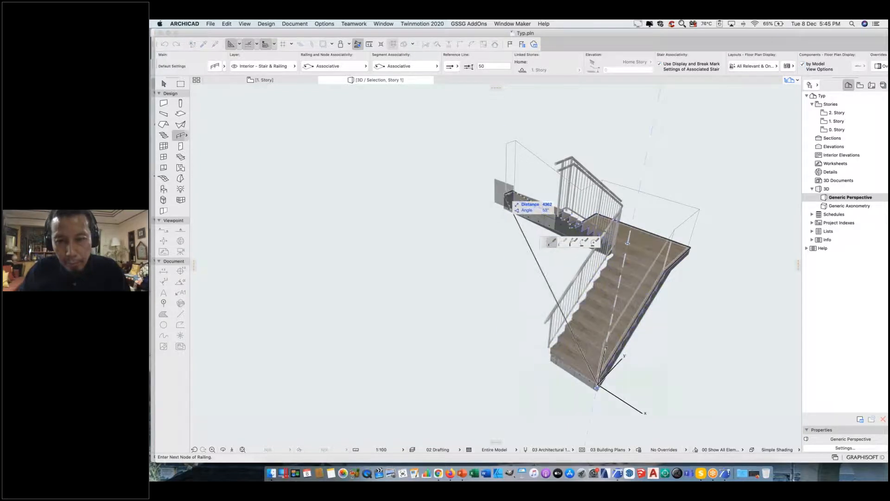
{"action": "left_click", "coordinate": [506, 192]}
{"action": "mouse_move", "coordinate": [567, 252]}
{"action": "middle_mouse_down", "text": "shift"}
{"action": "mouse_move", "coordinate": [583, 253]}
{"action": "mouse_move", "coordinate": [580, 244]}
{"action": "mouse_move", "coordinate": [583, 251]}
{"action": "middle_mouse_up", "text": "shift"}
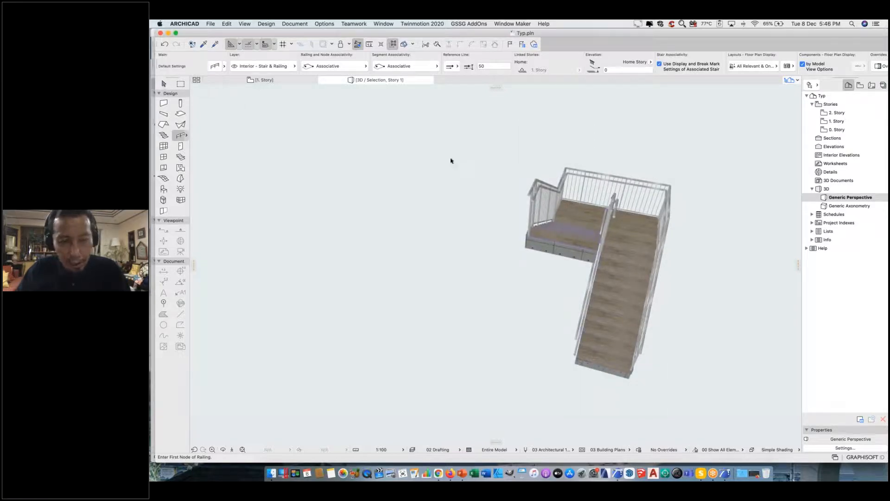
Remove the handrail component from the inner stair railing's segments, keeping its toprail and balusters.
{"action": "left_click", "coordinate": [613, 201], "text": "shift"}
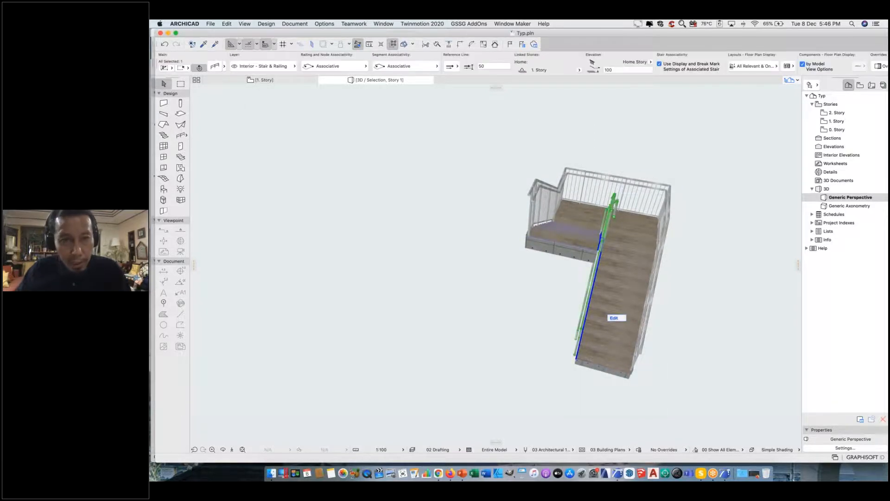
{"action": "left_click", "coordinate": [457, 68]}
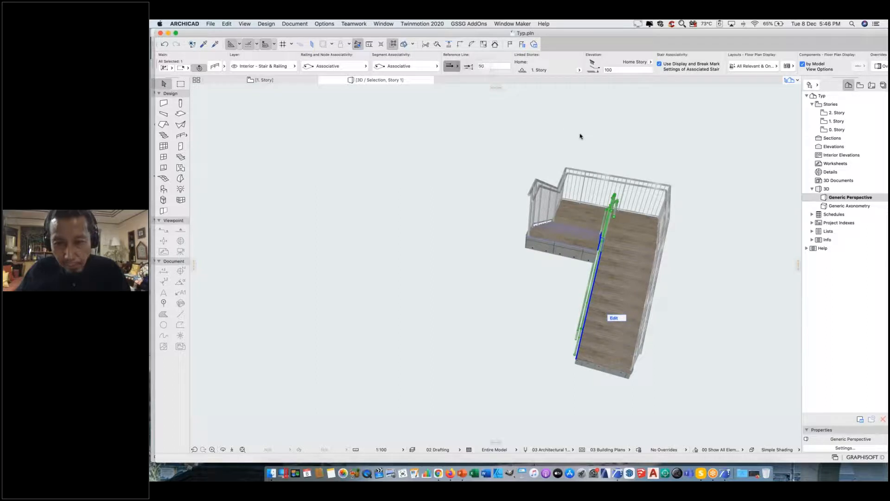
{"action": "middle_click_drag", "start_coordinate": [596, 199], "coordinate": [575, 175], "text": "shift"}
{"action": "scroll", "coordinate": [661, 238], "scroll_direction": "up", "scroll_amount": 3}
{"action": "left_click", "coordinate": [215, 66]}
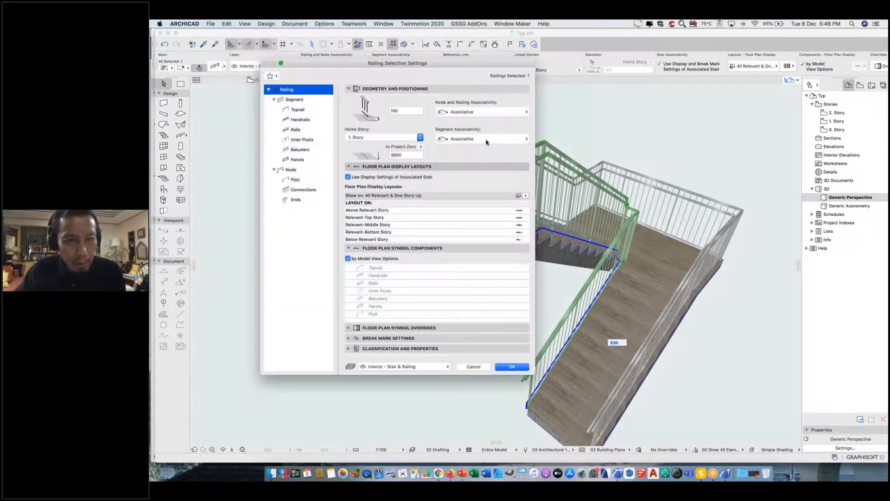
{"action": "left_click", "coordinate": [297, 100]}
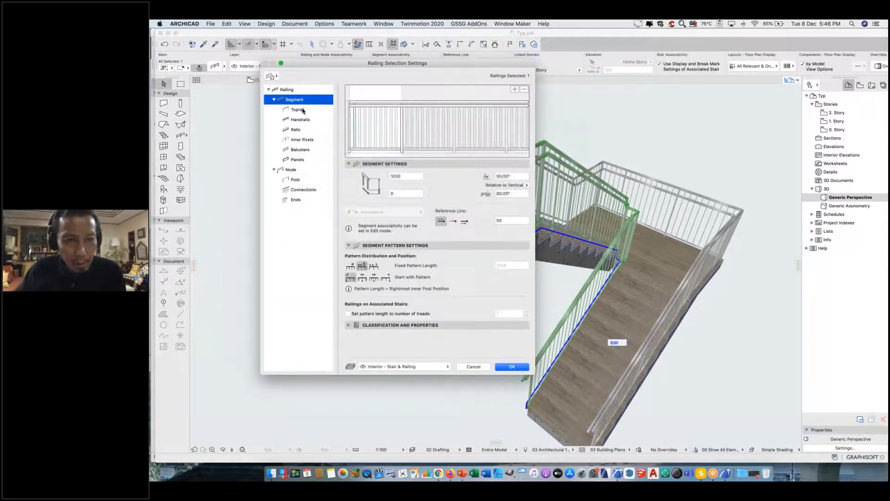
{"action": "left_click", "coordinate": [499, 106]}
{"action": "left_click", "coordinate": [524, 90]}
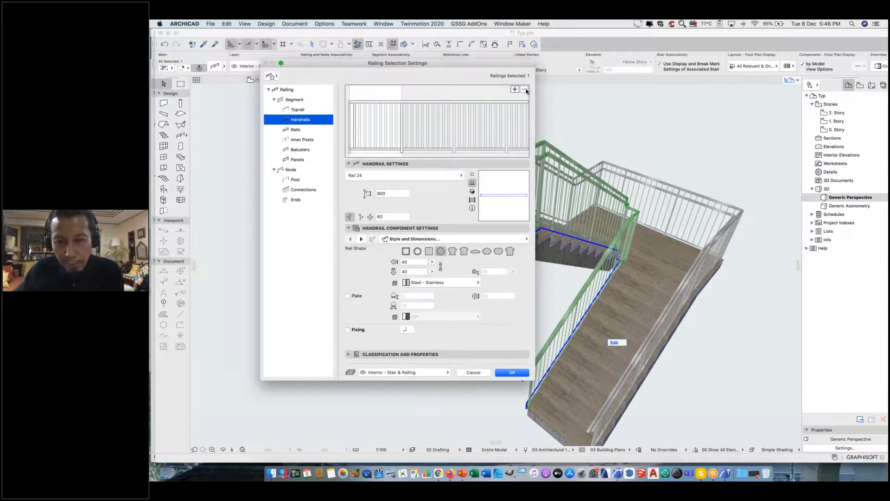
{"action": "left_click", "coordinate": [512, 372]}
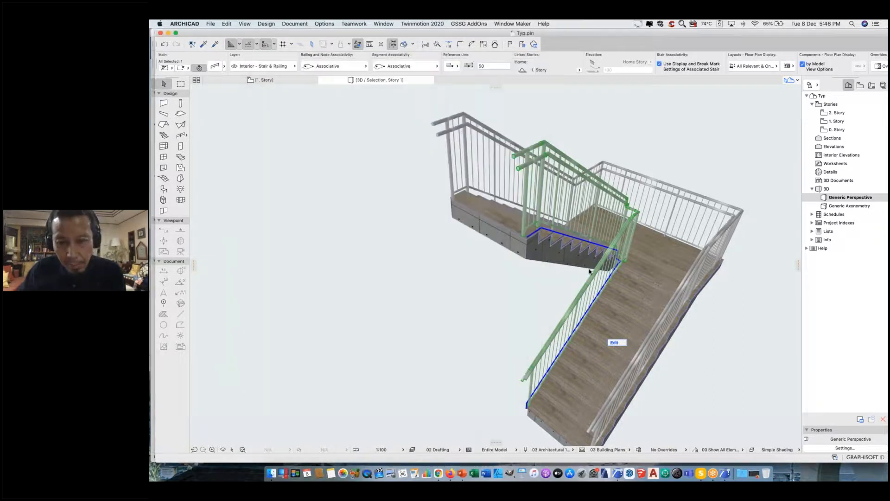
{"action": "left_click", "coordinate": [483, 239]}
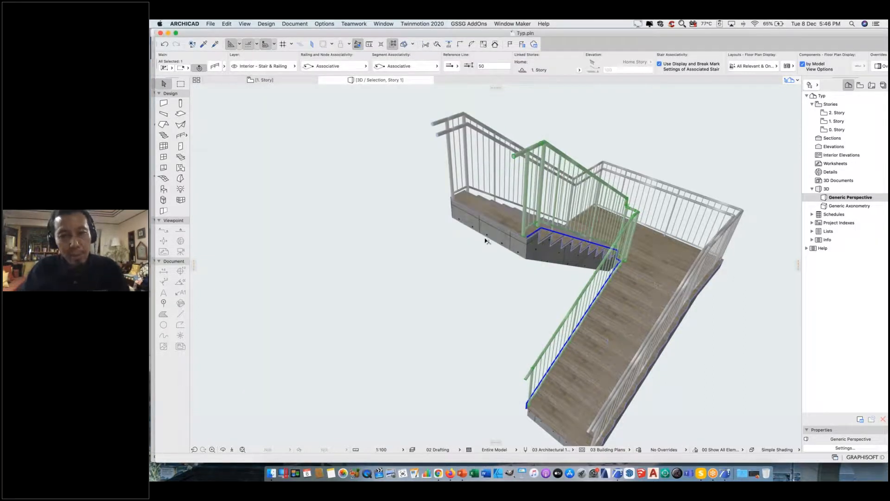
Remove the toprail component from the railing along the staircase's outer edge.
{"action": "scroll", "coordinate": [487, 241], "scroll_direction": "up", "scroll_amount": 3}
{"action": "middle_click_drag", "start_coordinate": [486, 240], "coordinate": [441, 239], "text": "shift"}
{"action": "left_click", "coordinate": [504, 203]}
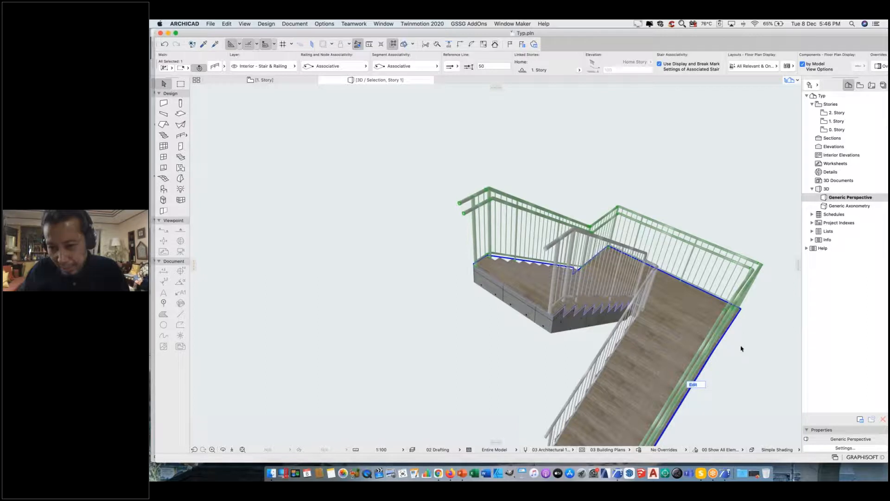
{"action": "middle_click_drag", "start_coordinate": [680, 423], "coordinate": [665, 377]}
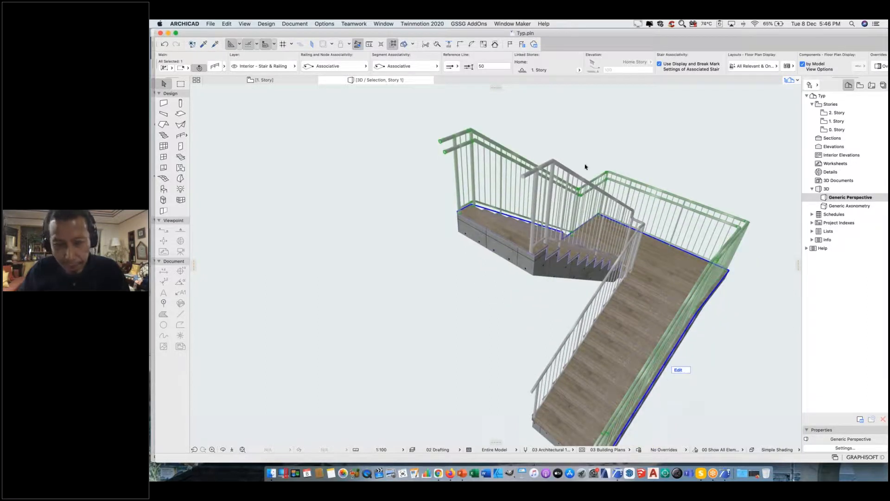
{"action": "middle_click_drag", "start_coordinate": [585, 166], "coordinate": [589, 219], "text": "shift"}
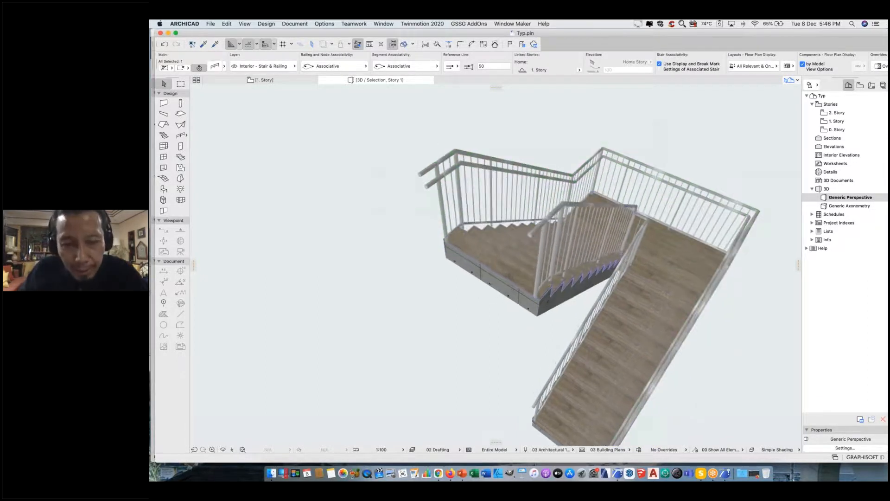
{"action": "scroll", "coordinate": [508, 201], "scroll_direction": "up", "scroll_amount": 2}
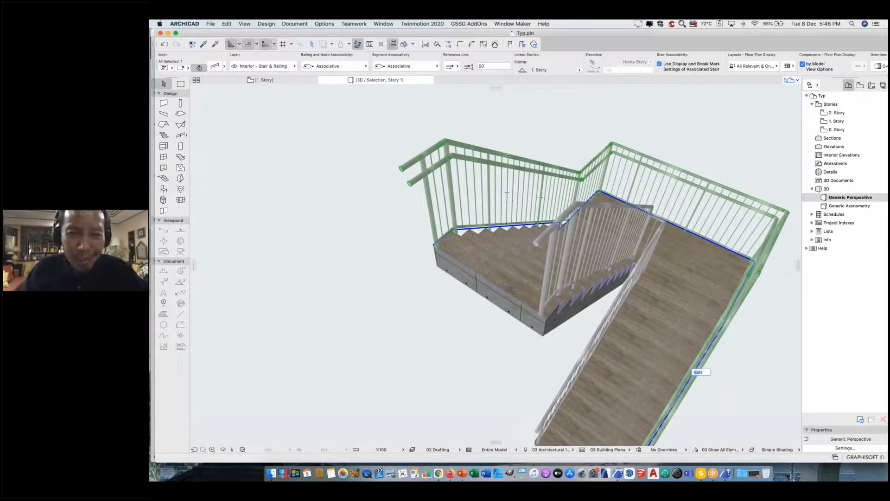
{"action": "scroll", "coordinate": [508, 191], "scroll_direction": "up", "scroll_amount": 2}
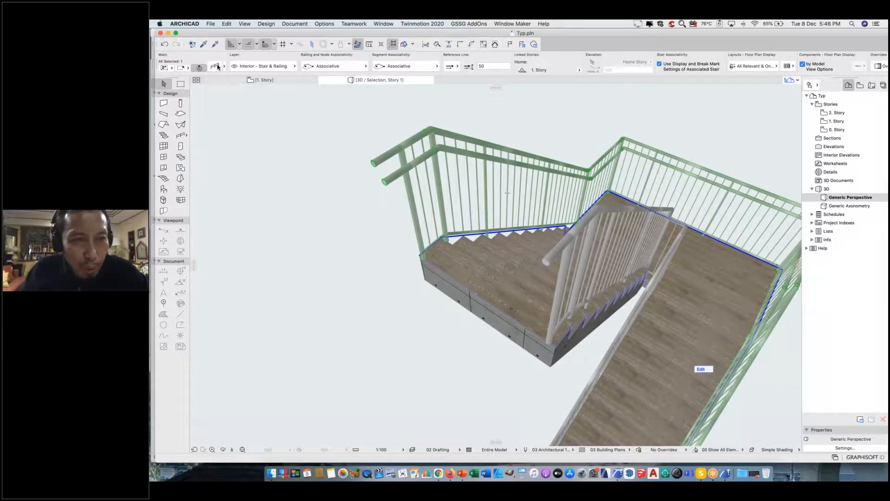
{"action": "key", "text": "super+t"}
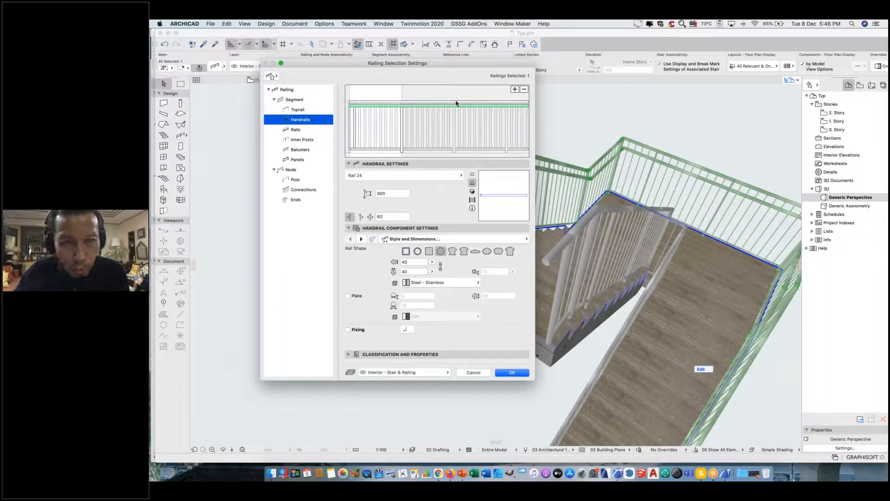
{"action": "left_click", "coordinate": [528, 102]}
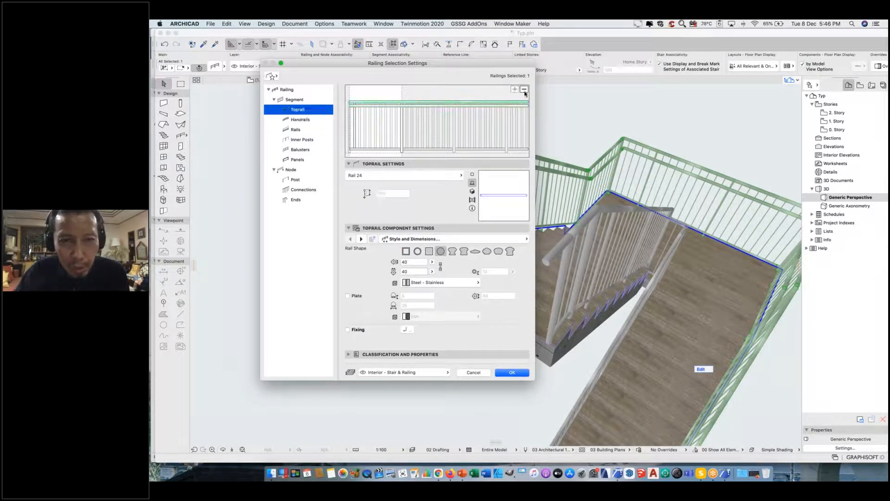
{"action": "left_click", "coordinate": [525, 90]}
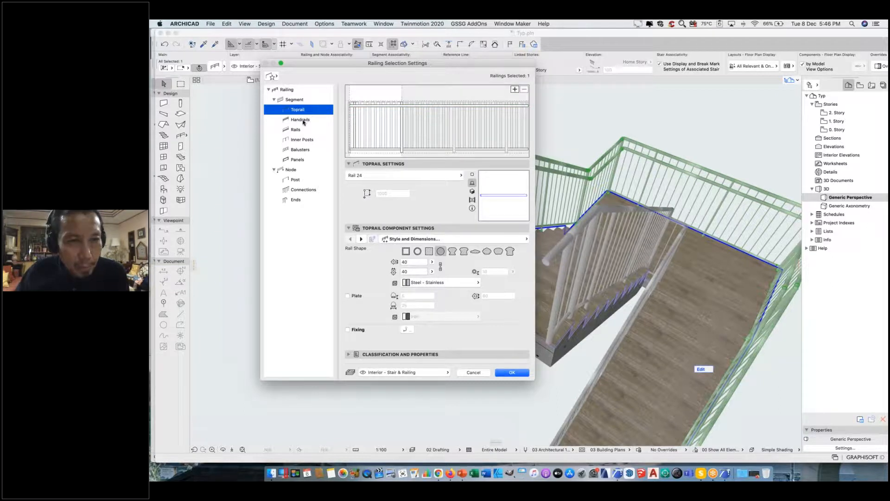
Turn on fixings for the outer railing's handrail and open their distribution settings.
{"action": "left_click", "coordinate": [301, 120]}
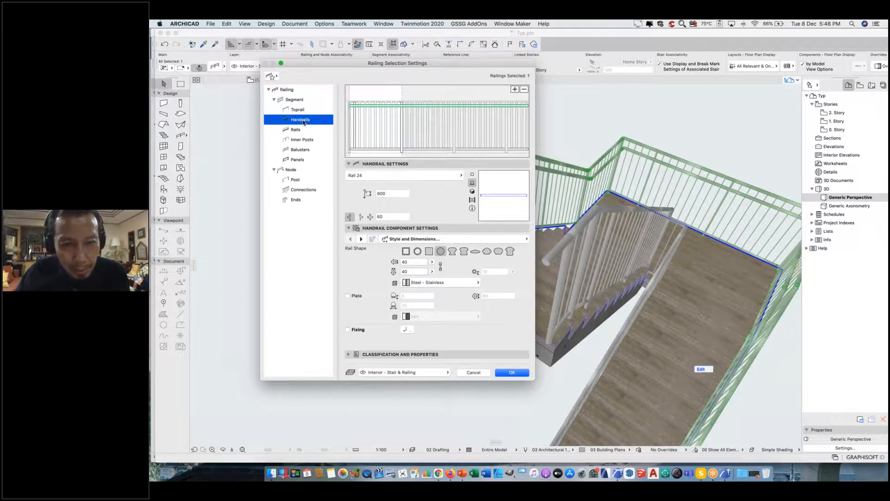
{"action": "left_click", "coordinate": [356, 331]}
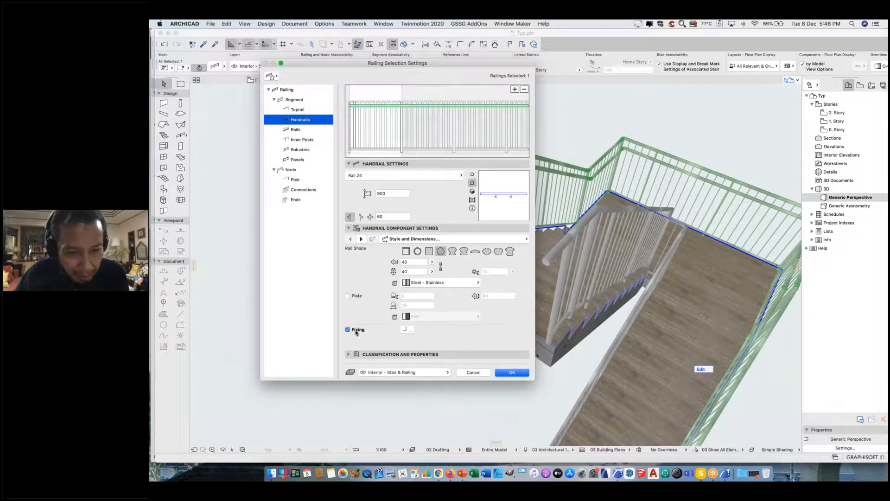
{"action": "left_click", "coordinate": [407, 330]}
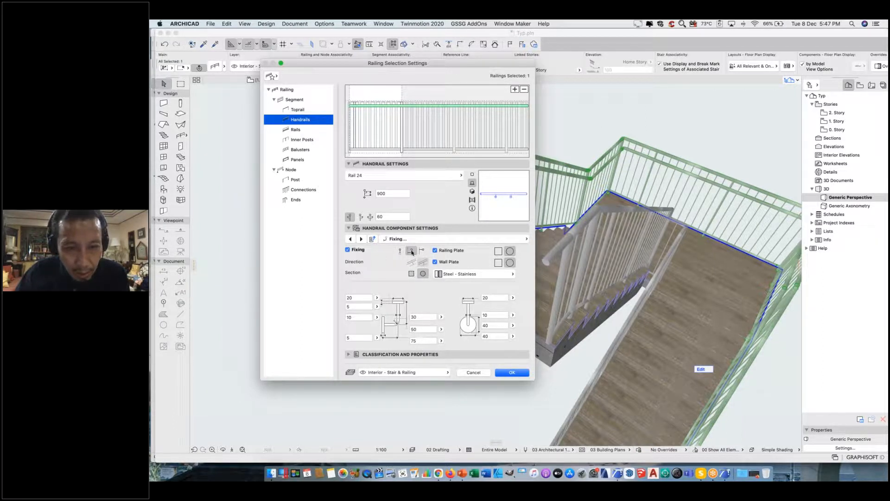
{"action": "left_click", "coordinate": [362, 239]}
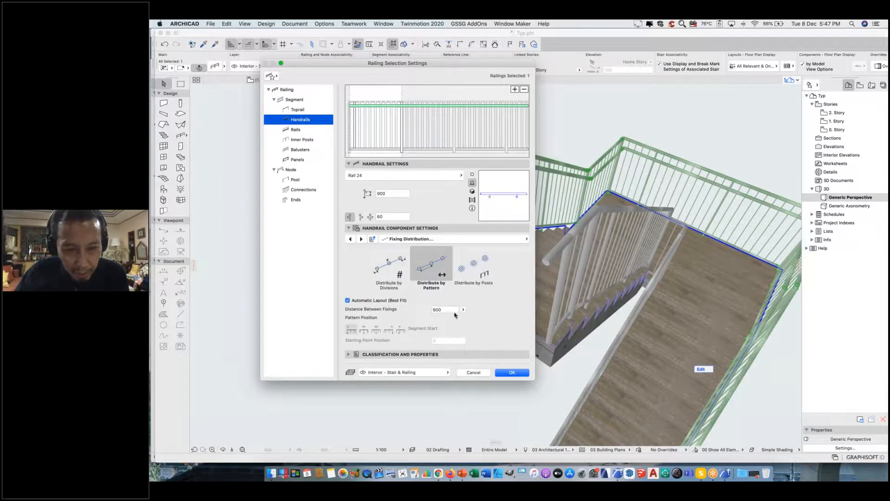
Remove the rails, inner posts and balusters from the outer railing's segments.
{"action": "left_click", "coordinate": [299, 130]}
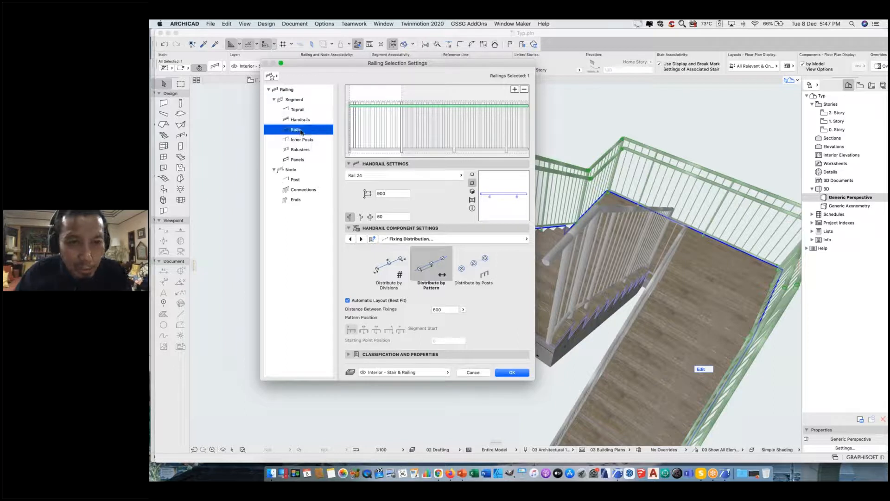
{"action": "left_click", "coordinate": [524, 92]}
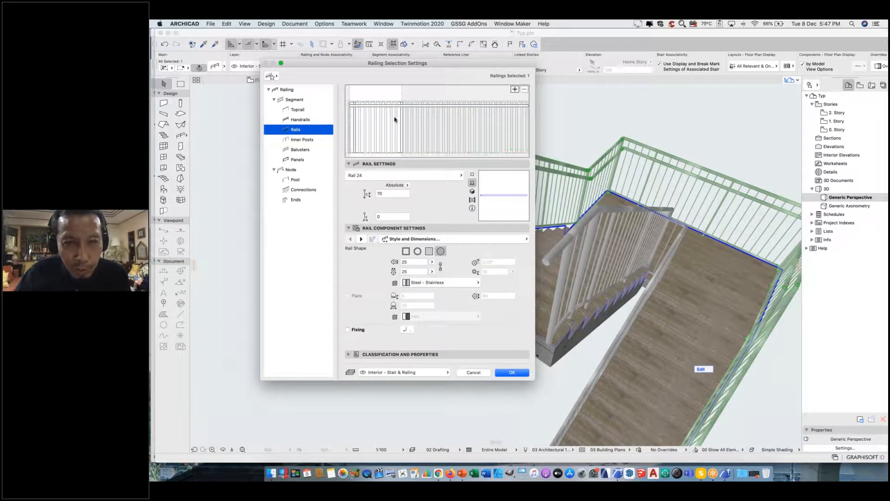
{"action": "left_click", "coordinate": [325, 140]}
{"action": "left_click", "coordinate": [523, 91]}
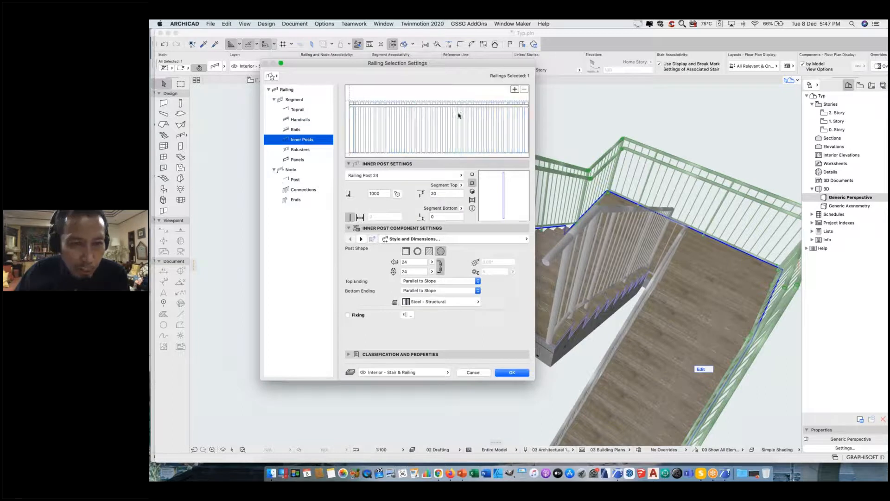
{"action": "left_click", "coordinate": [306, 149]}
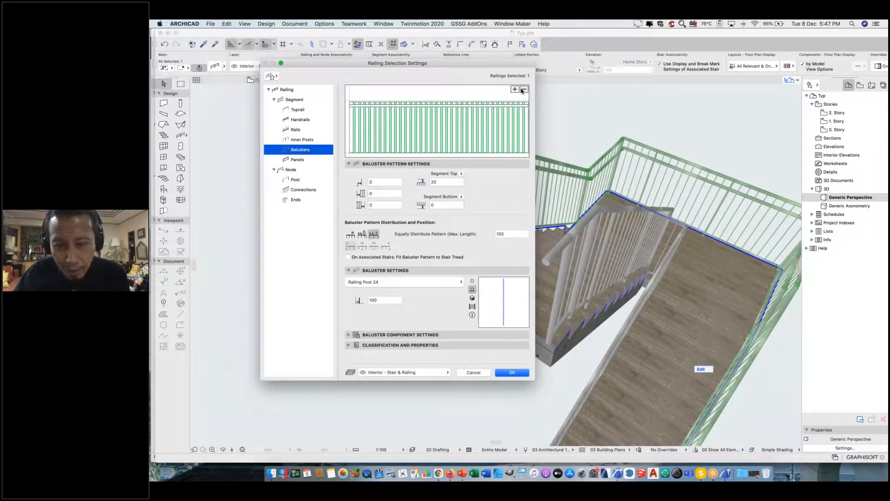
{"action": "left_click", "coordinate": [523, 91]}
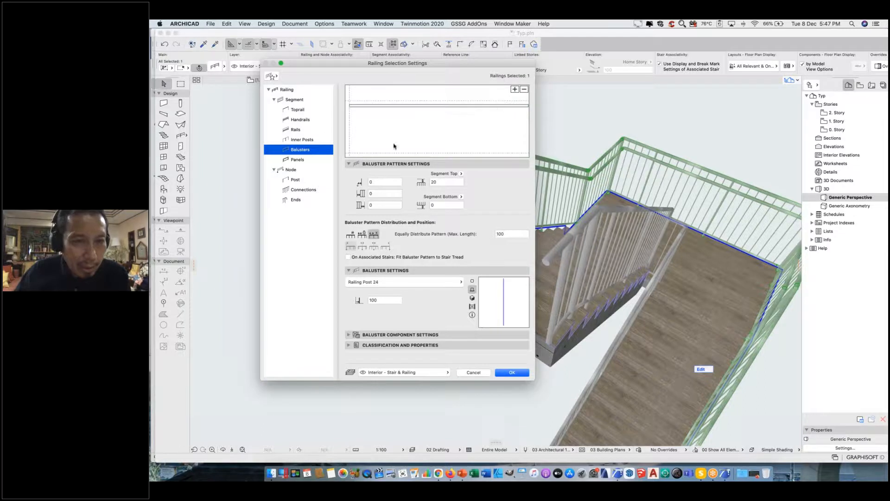
Set the outer railing's node post to None and apply the railing settings.
{"action": "left_click", "coordinate": [295, 180]}
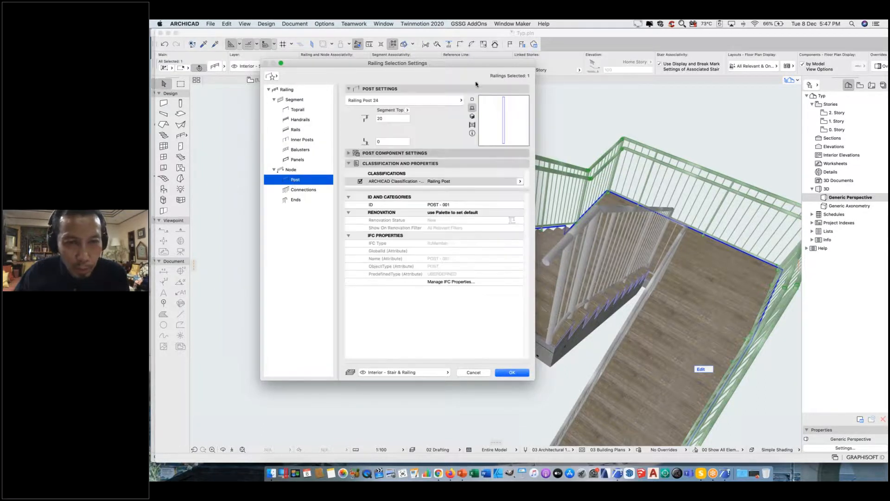
{"action": "left_click", "coordinate": [444, 100]}
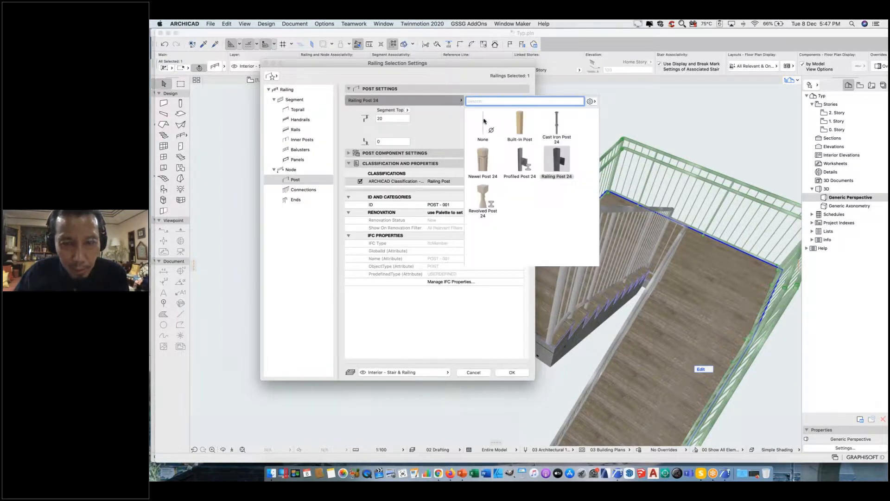
{"action": "left_click", "coordinate": [484, 122]}
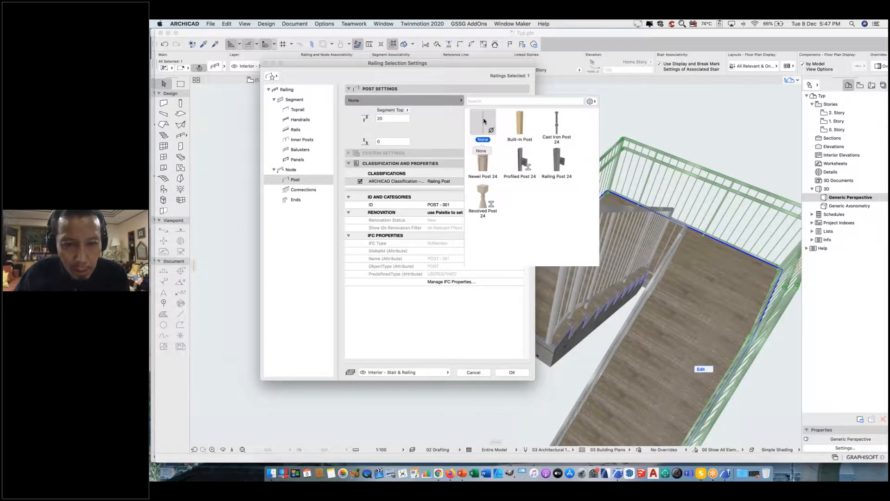
{"action": "left_click", "coordinate": [510, 372]}
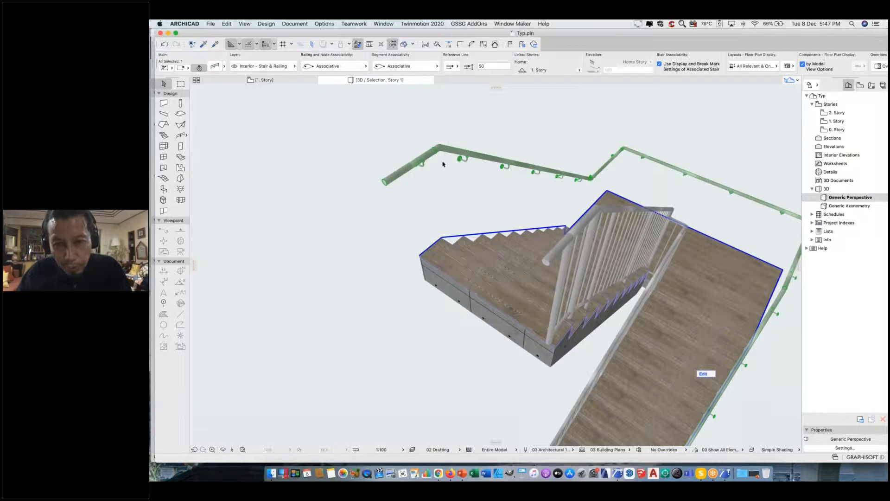
Examine the outer handrail's wall brackets, and show all elements in 3D to check it against the stairwell walls.
{"action": "scroll", "coordinate": [450, 161], "scroll_direction": "up", "scroll_amount": 10}
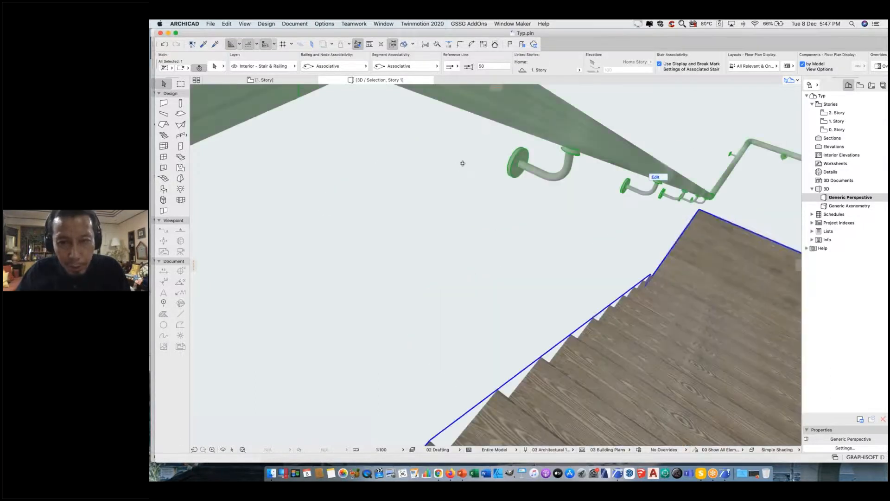
{"action": "middle_click_drag", "start_coordinate": [451, 169], "coordinate": [472, 163], "text": "shift"}
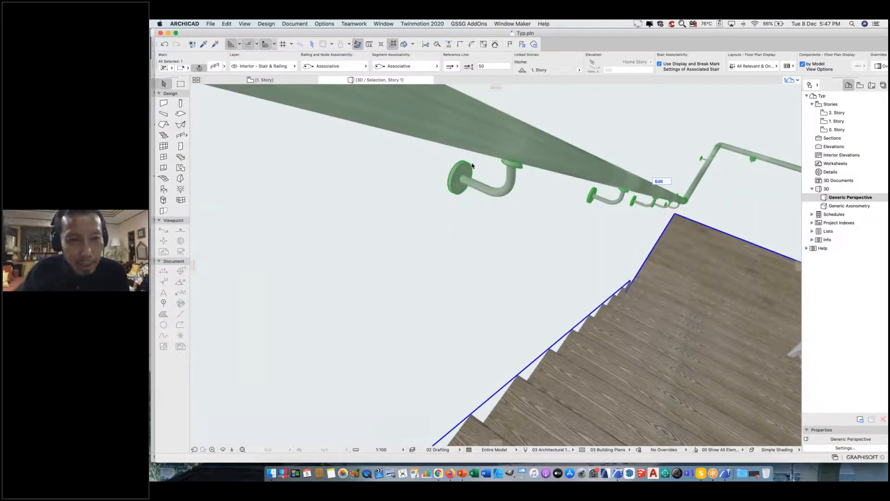
{"action": "scroll", "coordinate": [424, 221], "scroll_direction": "down", "scroll_amount": 6}
{"action": "middle_click_drag", "start_coordinate": [435, 224], "coordinate": [386, 234], "text": "shift"}
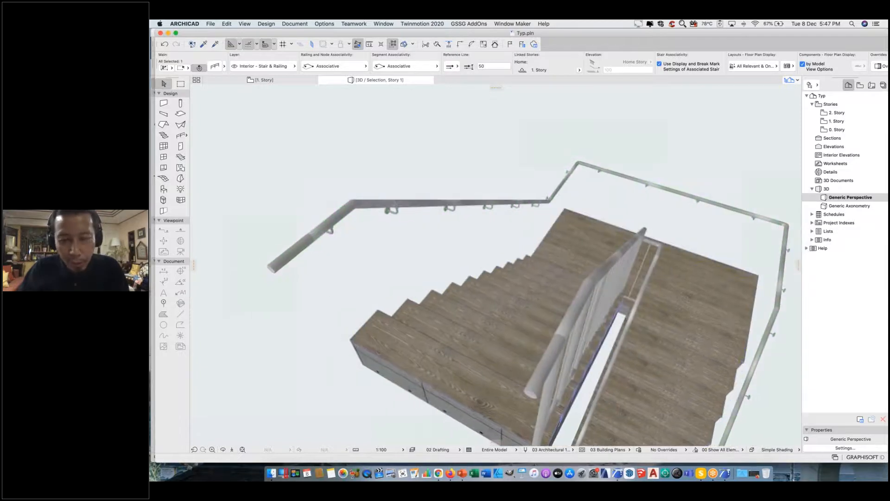
{"action": "scroll", "coordinate": [386, 234], "scroll_direction": "up", "scroll_amount": 3}
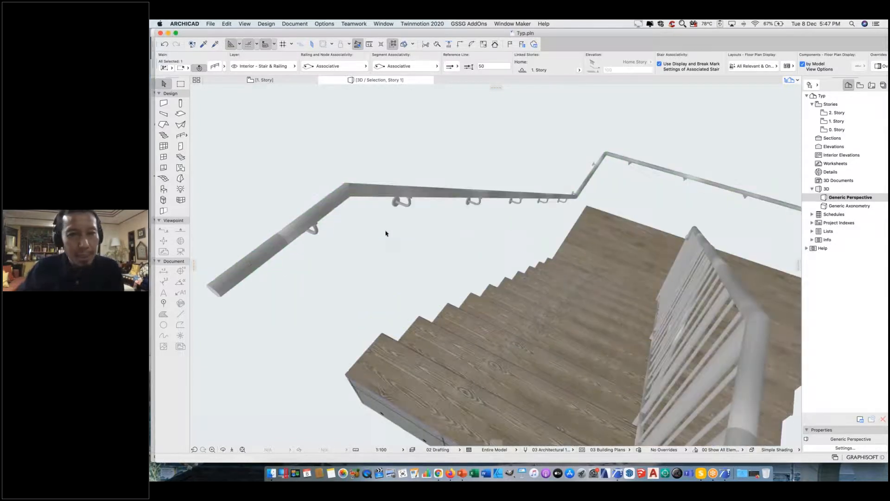
{"action": "right_click", "coordinate": [417, 126]}
{"action": "left_click", "coordinate": [452, 272]}
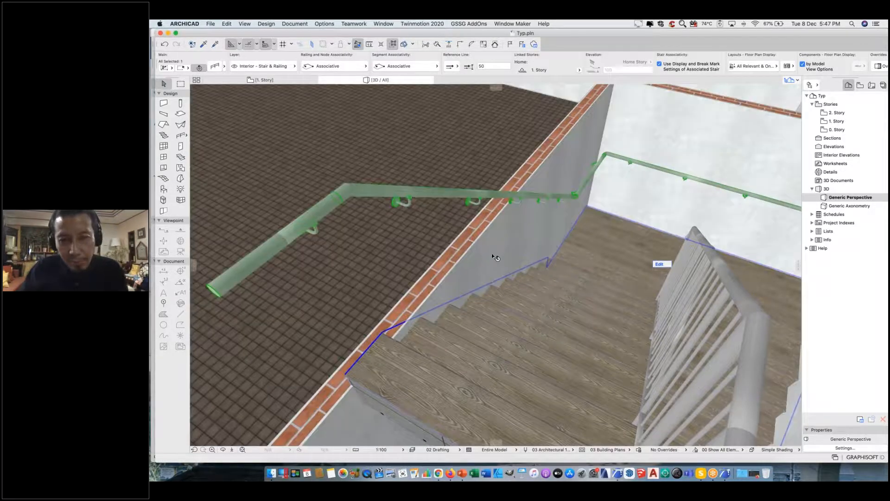
{"action": "scroll", "coordinate": [492, 255], "scroll_direction": "down", "scroll_amount": 5}
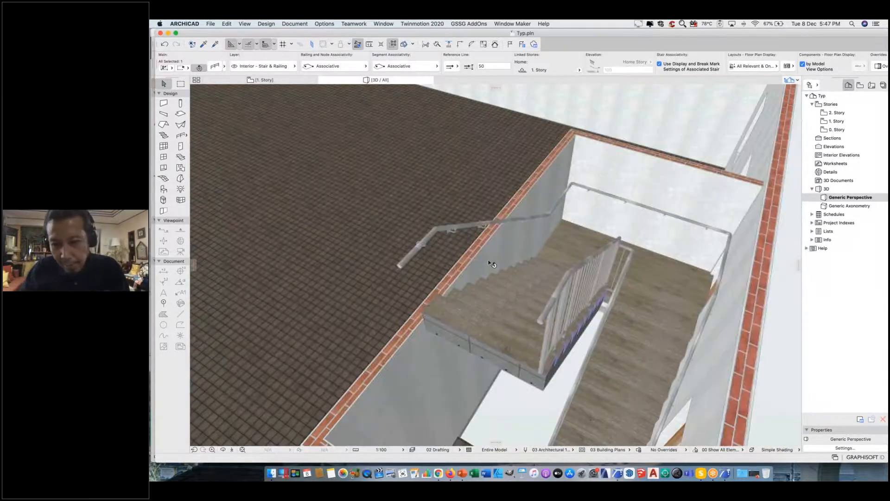
{"action": "middle_click_drag", "start_coordinate": [571, 339], "coordinate": [552, 276]}
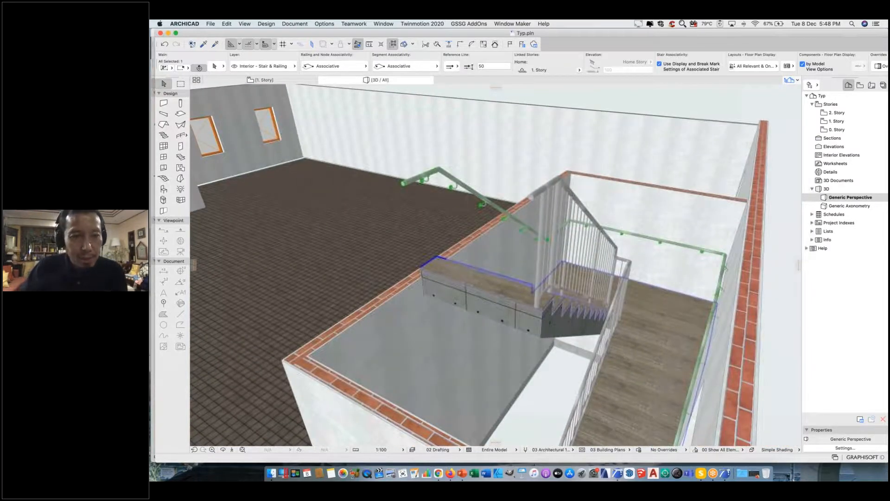
{"action": "scroll", "coordinate": [523, 297], "scroll_direction": "down", "scroll_amount": 5}
{"action": "scroll", "coordinate": [423, 157], "scroll_direction": "down", "scroll_amount": 5}
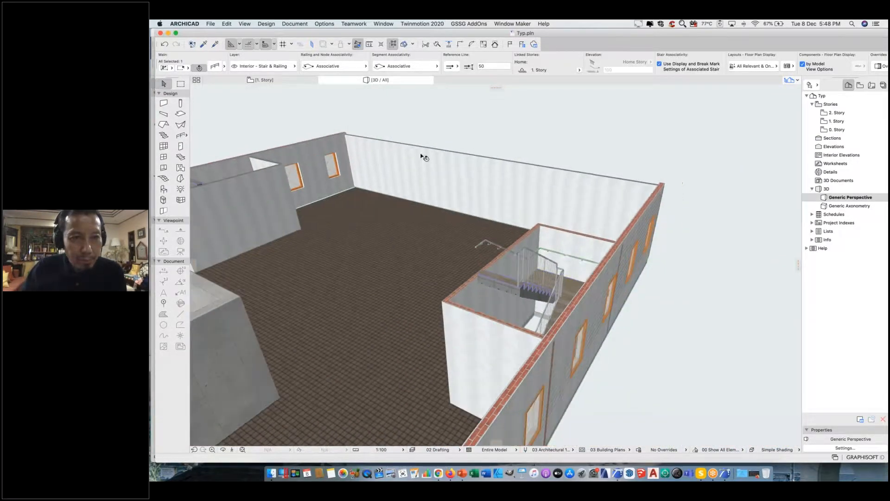
{"action": "middle_click_drag", "start_coordinate": [539, 151], "coordinate": [659, 147]}
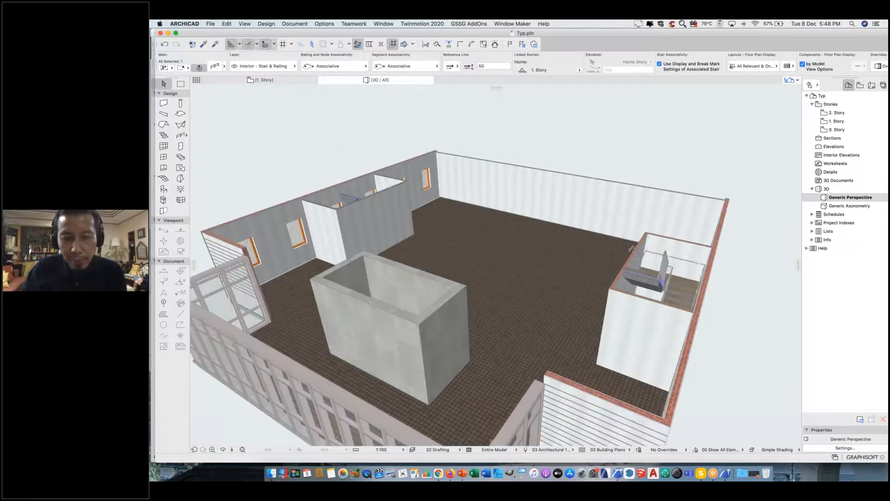
{"action": "scroll", "coordinate": [600, 128], "scroll_direction": "down", "scroll_amount": 2}
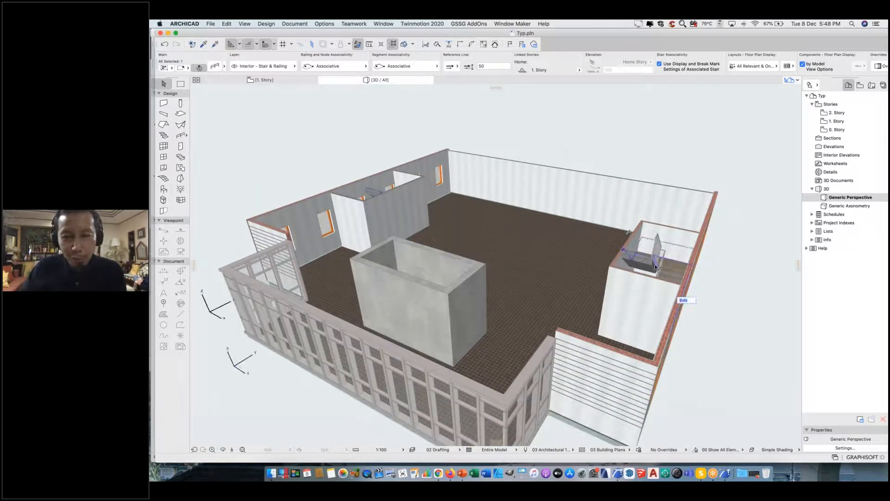
Deselect the railing and save the Typ project.
{"action": "left_click", "coordinate": [519, 128]}
{"action": "left_click", "coordinate": [211, 23]}
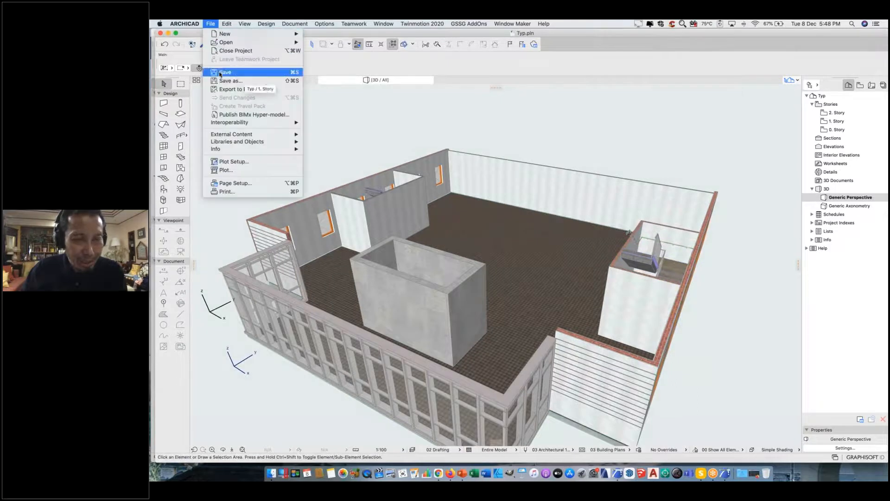
{"action": "left_click", "coordinate": [221, 73]}
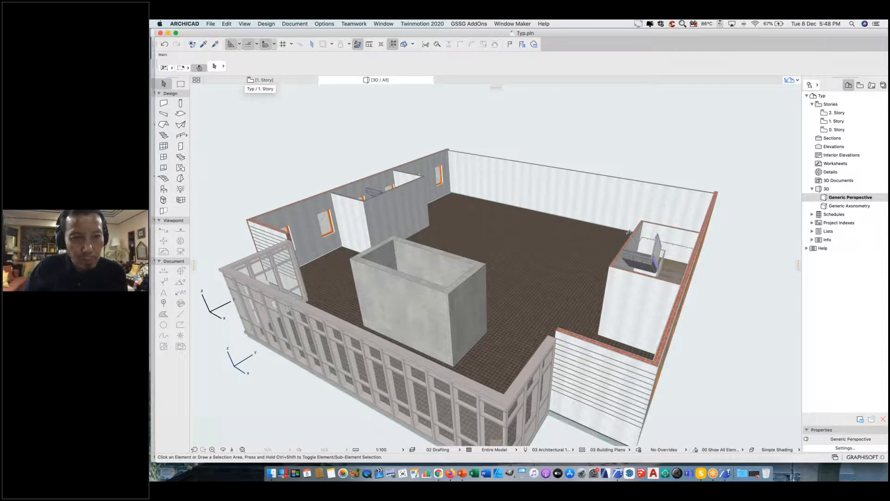
Return to the 1. Story floor plan and display the whole typical floor.
{"action": "left_click", "coordinate": [262, 79]}
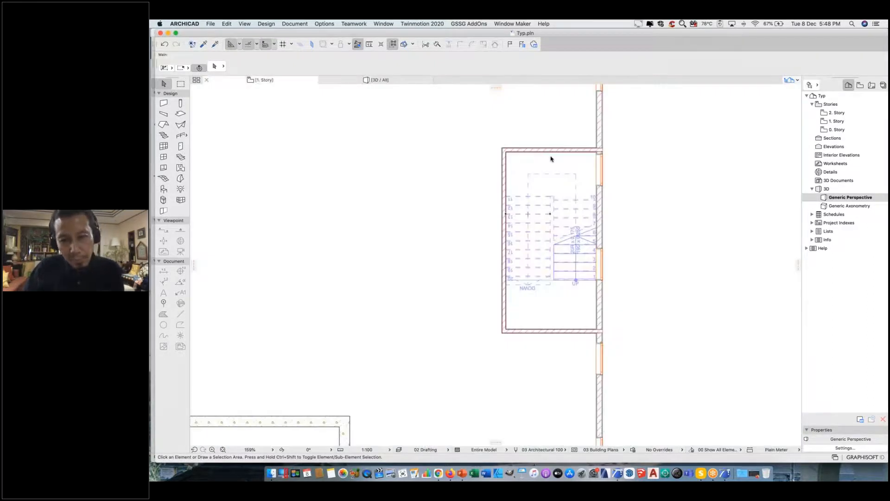
{"action": "scroll", "coordinate": [668, 175], "scroll_direction": "down", "scroll_amount": 2}
{"action": "scroll", "coordinate": [670, 177], "scroll_direction": "down", "scroll_amount": 10}
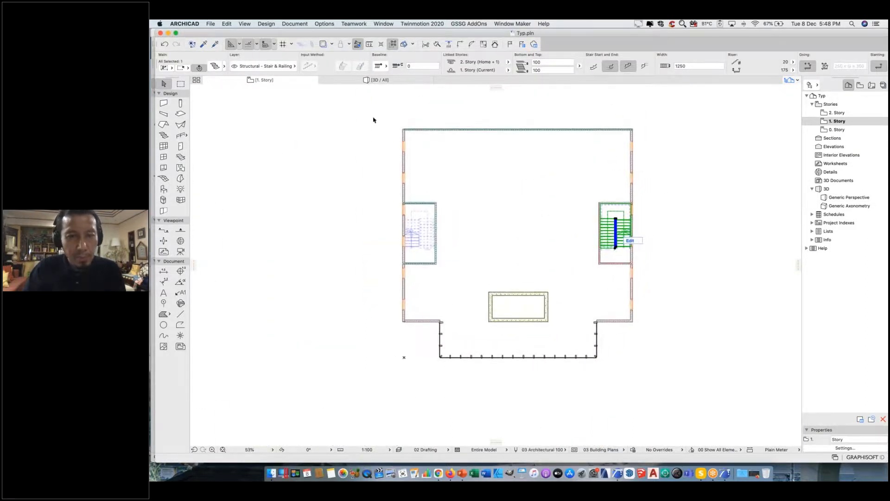
Deselect the stair and pick up the Groove Wall settings from the west exterior wall as the wall defaults.
{"action": "left_click", "coordinate": [666, 288]}
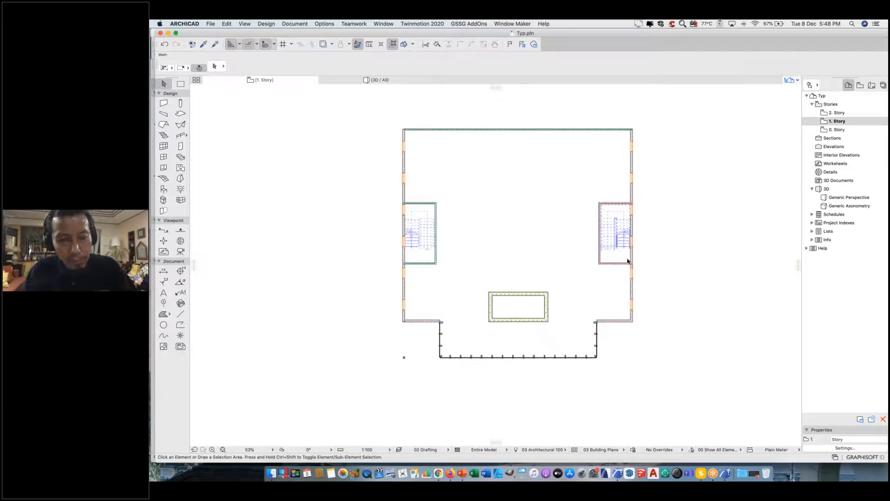
{"action": "left_click", "coordinate": [204, 44]}
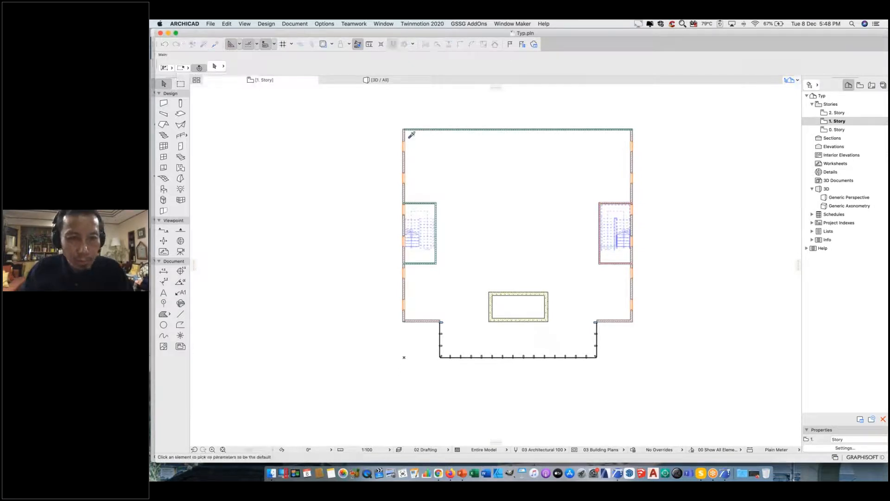
{"action": "left_click", "coordinate": [403, 226]}
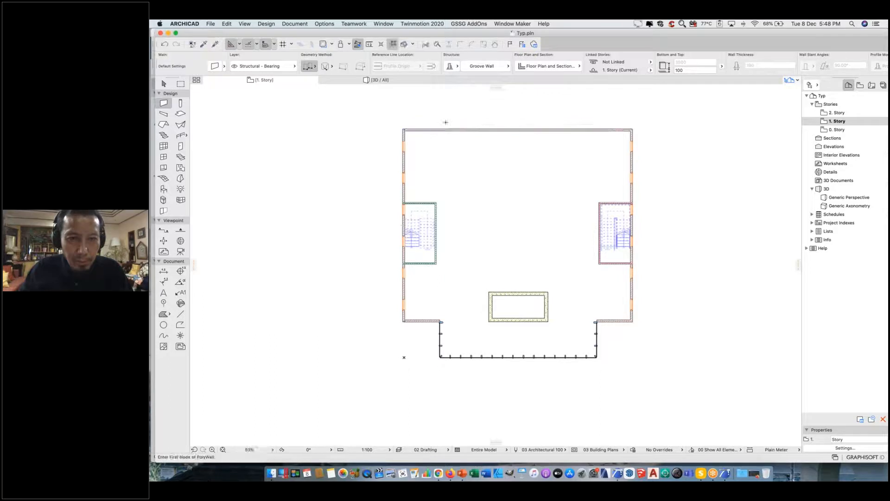
{"action": "scroll", "coordinate": [429, 206], "scroll_direction": "up", "scroll_amount": 3}
{"action": "left_click", "coordinate": [163, 83]}
{"action": "scroll", "coordinate": [429, 131], "scroll_direction": "up", "scroll_amount": 2}
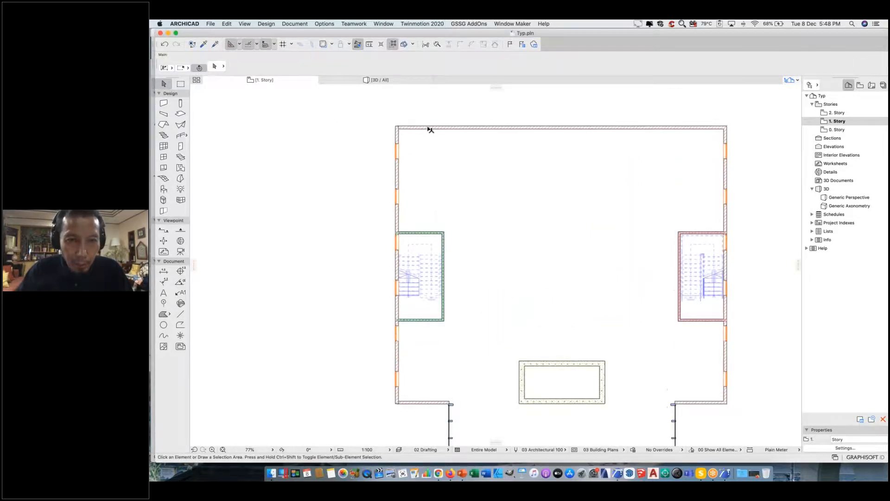
Intersect the north exterior wall with the west exterior wall, check the short southwest wall's corner, and clear the selection.
{"action": "left_click", "coordinate": [428, 129]}
{"action": "left_click", "coordinate": [397, 173], "text": "shift"}
{"action": "left_click", "coordinate": [459, 45]}
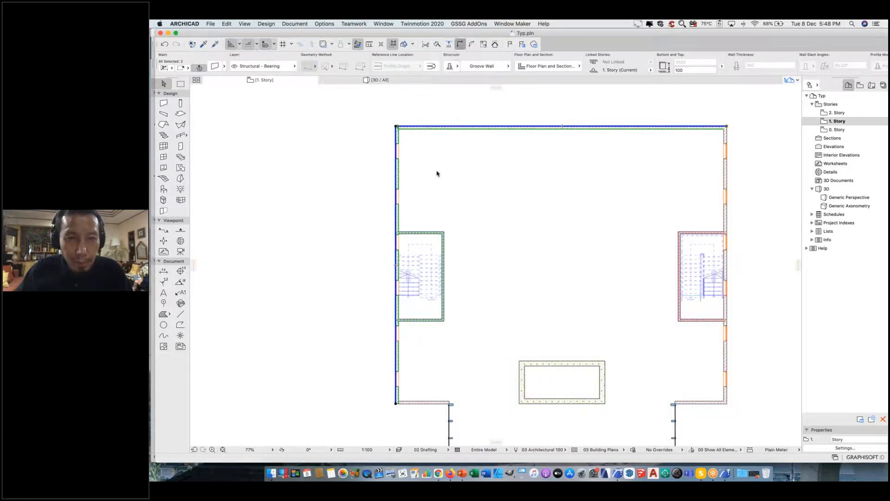
{"action": "middle_click_drag", "start_coordinate": [405, 418], "coordinate": [383, 334]}
{"action": "scroll", "coordinate": [383, 334], "scroll_direction": "up", "scroll_amount": 5}
{"action": "left_click", "coordinate": [418, 302], "text": "shift"}
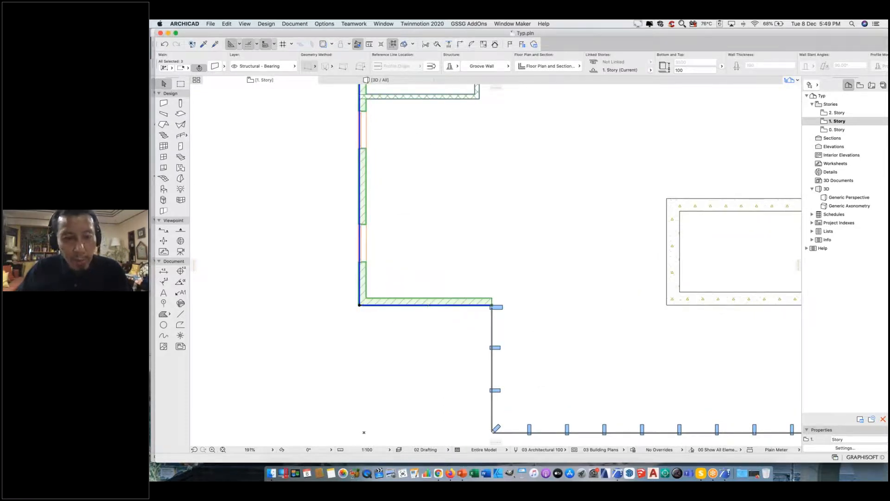
{"action": "key", "text": "Escape"}
Select the entire typical floor and save the selection as a hotlink module file named Typ in the ARCHICADNOW folder, without replacing the selection.
{"action": "scroll", "coordinate": [369, 258], "scroll_direction": "down", "scroll_amount": 5}
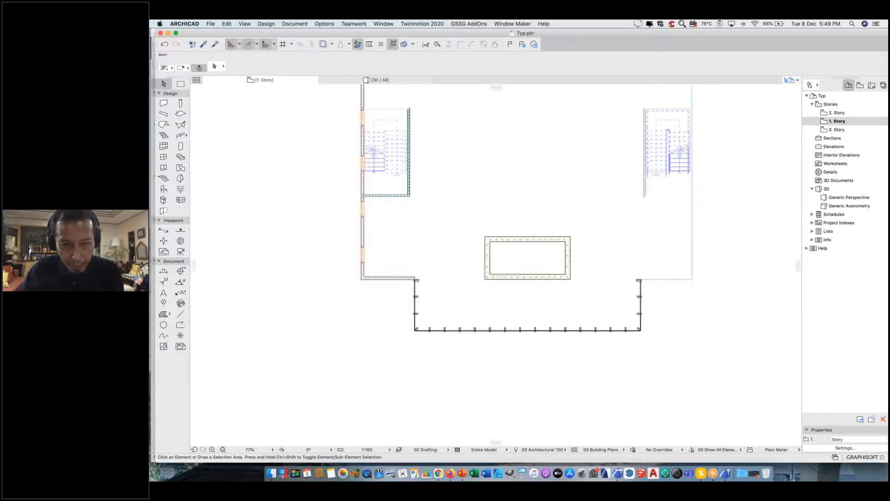
{"action": "scroll", "coordinate": [504, 243], "scroll_direction": "down", "scroll_amount": 1}
{"action": "middle_click_drag", "start_coordinate": [701, 191], "coordinate": [653, 239]}
{"action": "middle_click_drag", "start_coordinate": [503, 173], "coordinate": [503, 196]}
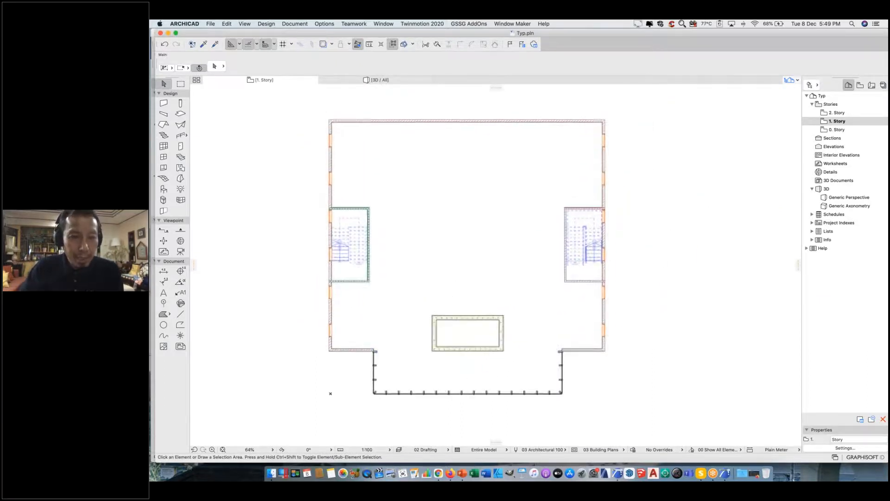
{"action": "left_click_drag", "start_coordinate": [308, 104], "coordinate": [352, 160]}
{"action": "left_click", "coordinate": [640, 412]}
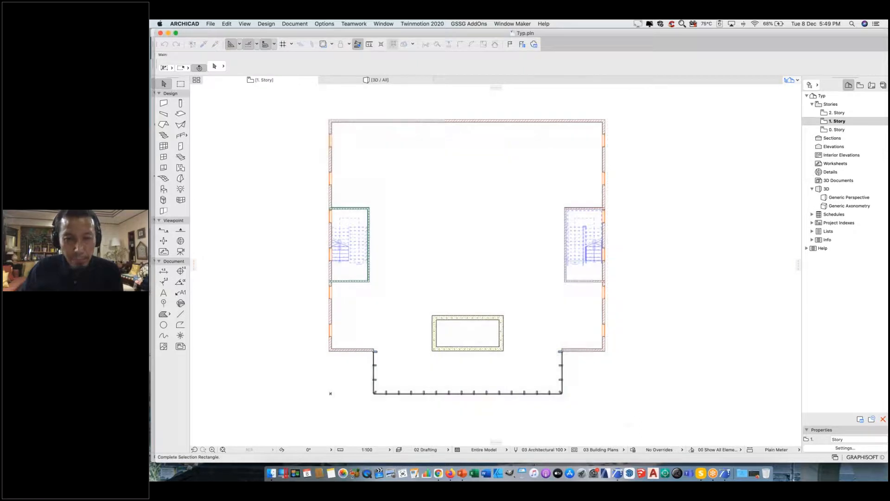
{"action": "left_click", "coordinate": [210, 23]}
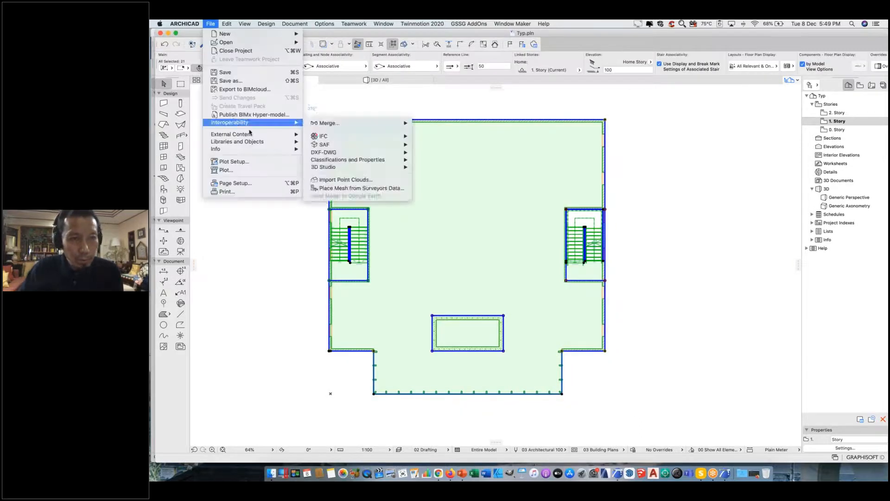
{"action": "mouse_move", "coordinate": [255, 135]}
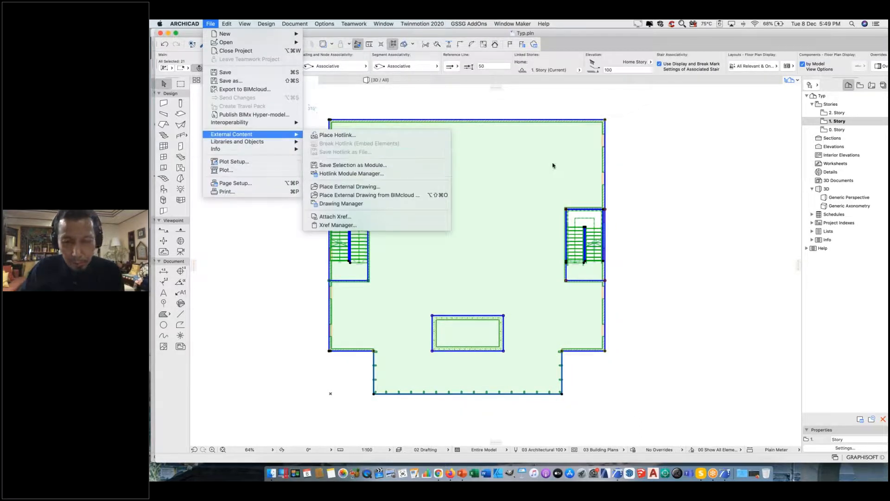
{"action": "left_click", "coordinate": [644, 193]}
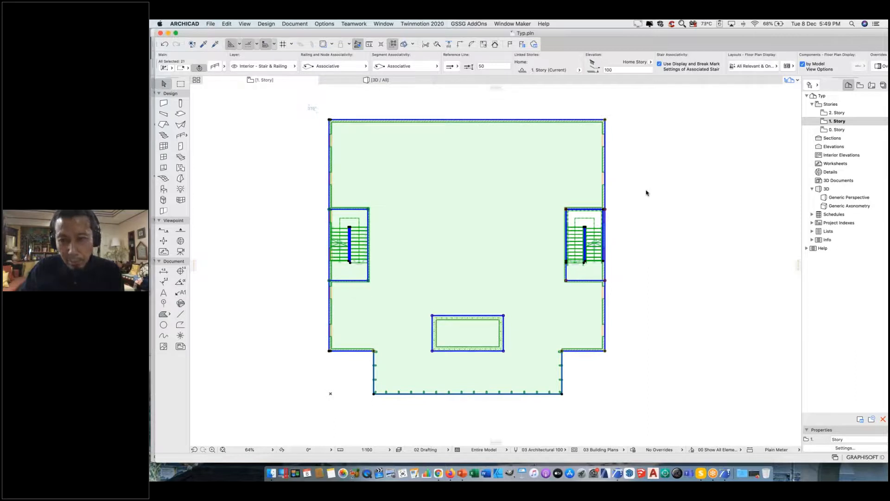
{"action": "type", "text": "Typ"}
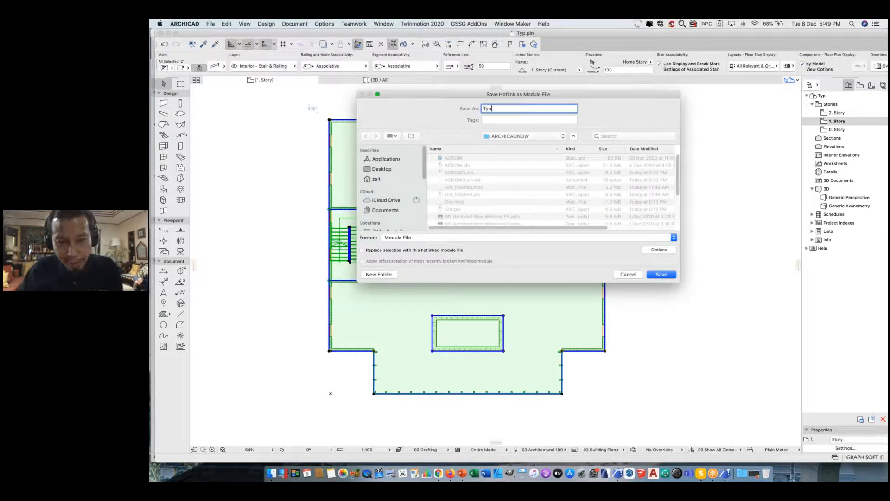
{"action": "left_click", "coordinate": [661, 275]}
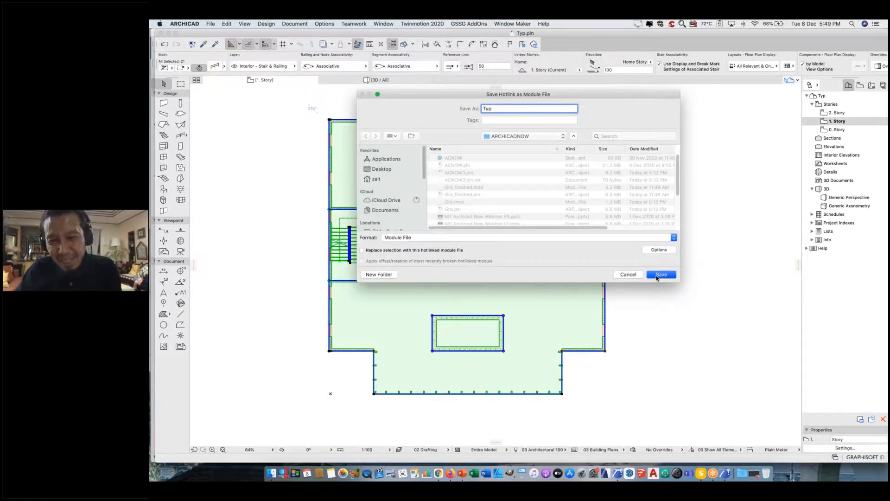
{"action": "left_click", "coordinate": [574, 144]}
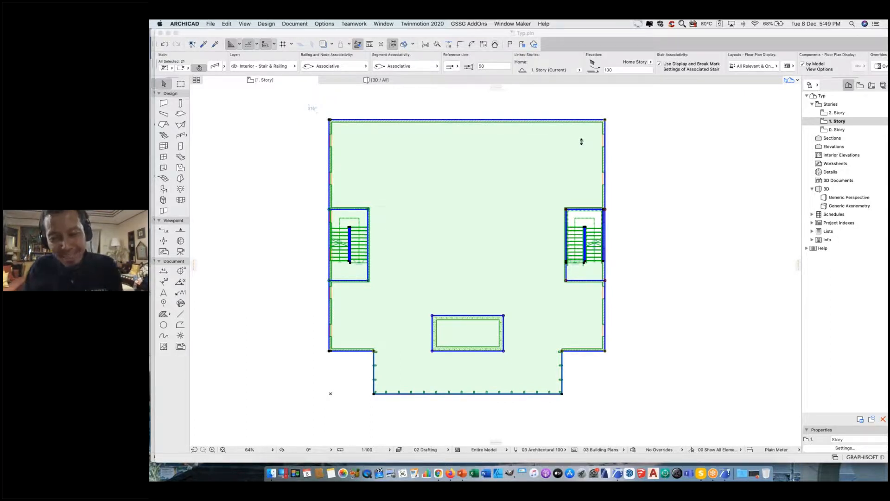
{"action": "left_click", "coordinate": [637, 133]}
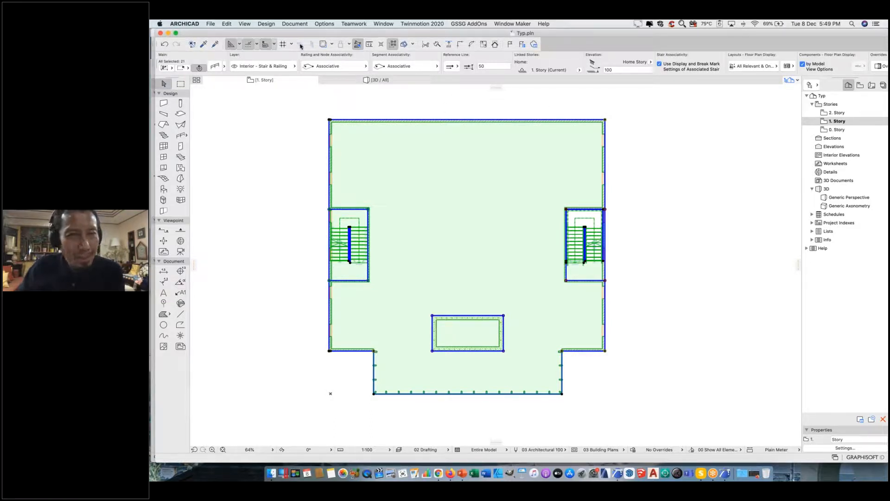
Switch to the ACNOW3 project, select the tower's top-floor hotlink, and update its module and all related hotlinks.
{"action": "left_click", "coordinate": [211, 24]}
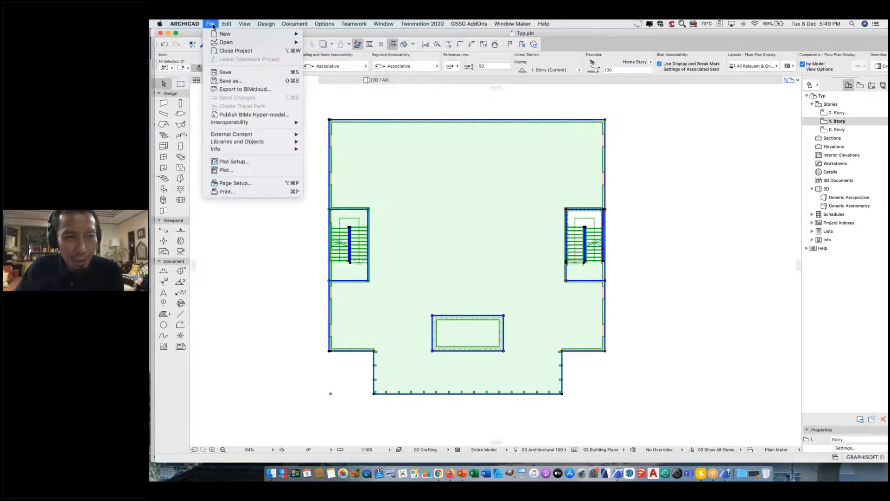
{"action": "left_click", "coordinate": [690, 376]}
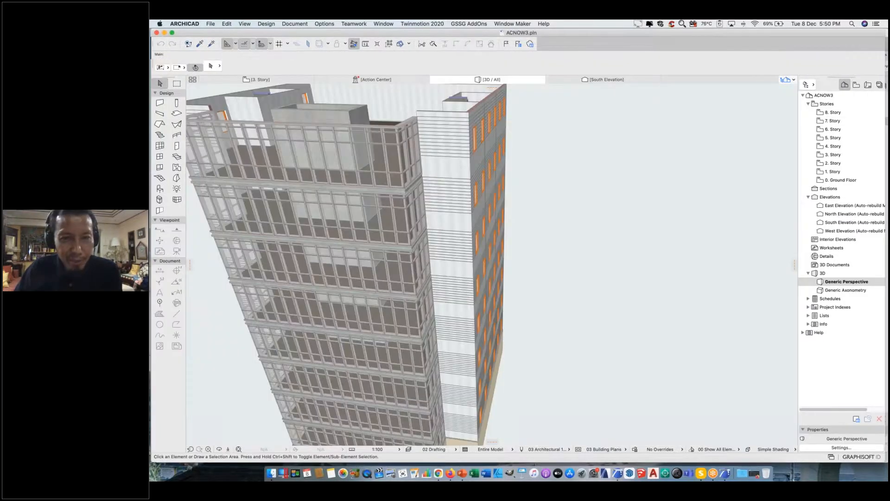
{"action": "left_click", "coordinate": [459, 144]}
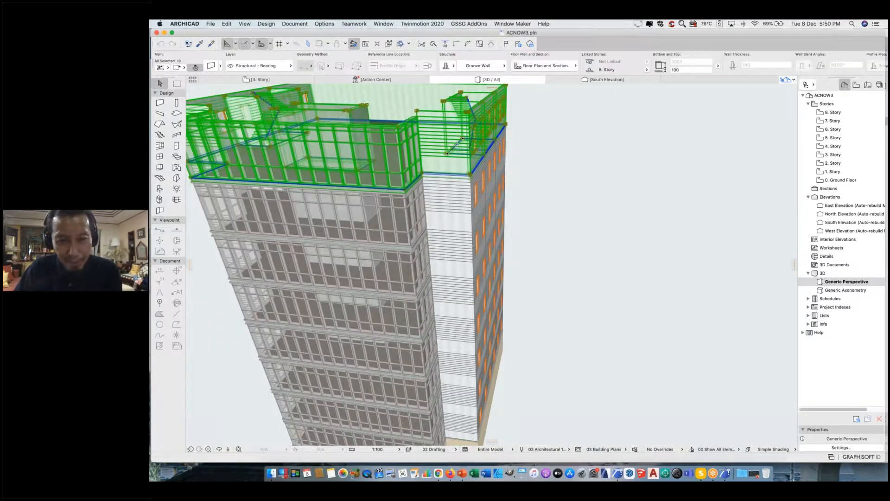
{"action": "right_click", "coordinate": [459, 145]}
{"action": "mouse_move", "coordinate": [552, 202]}
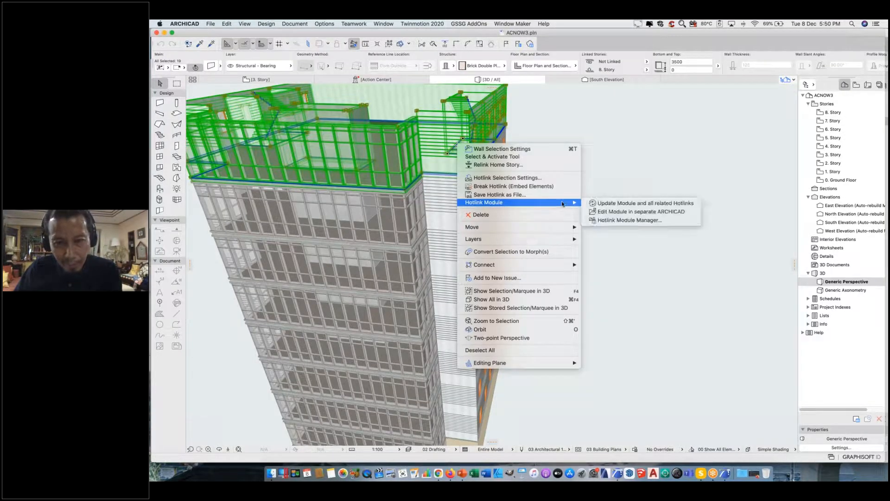
{"action": "left_click", "coordinate": [605, 203]}
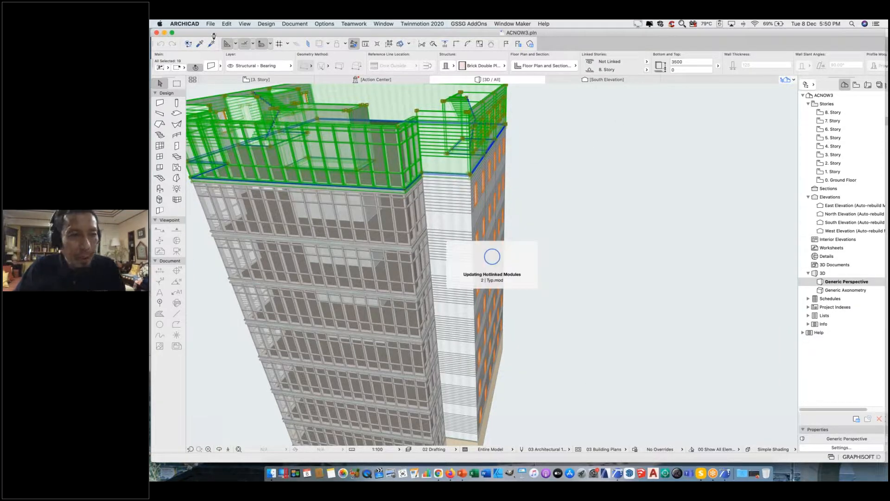
Return to the Typ project and browse the ARCHICADNOW folder for a project file to open.
{"action": "left_click", "coordinate": [617, 471]}
{"action": "left_click", "coordinate": [210, 23]}
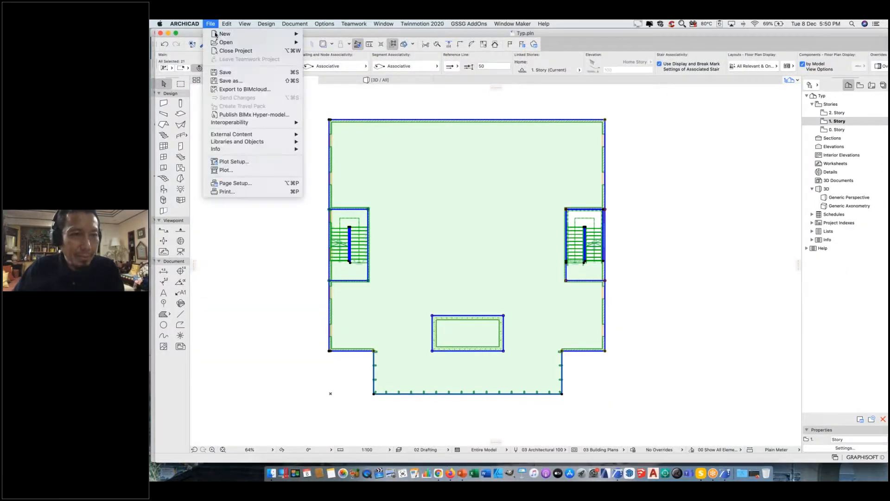
{"action": "mouse_move", "coordinate": [287, 47]}
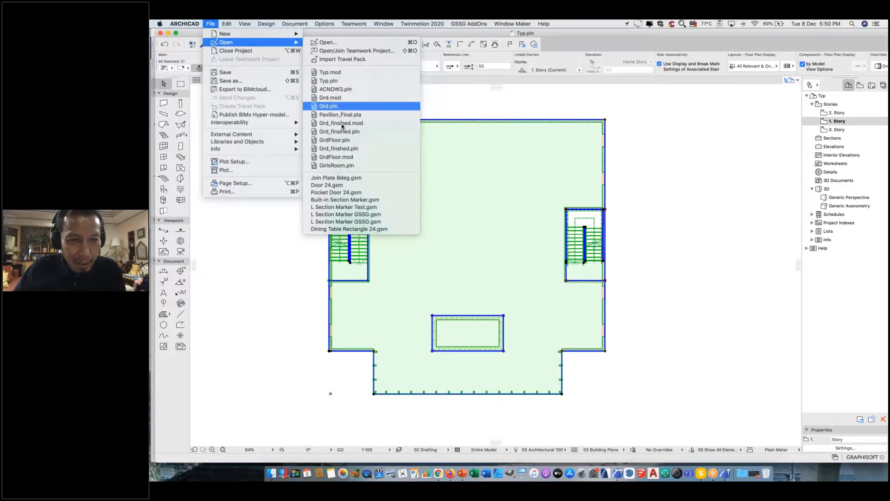
{"action": "left_click", "coordinate": [401, 42]}
{"action": "left_click", "coordinate": [534, 206]}
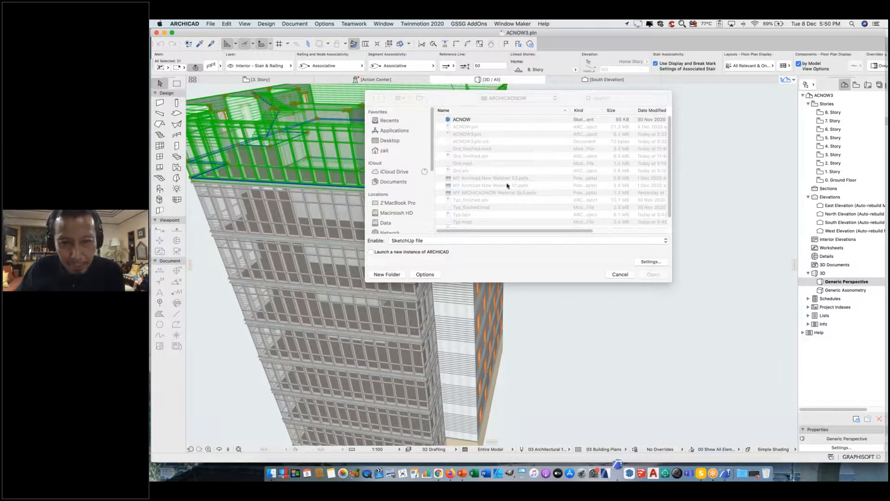
{"action": "scroll", "coordinate": [507, 199], "scroll_direction": "down", "scroll_amount": 2}
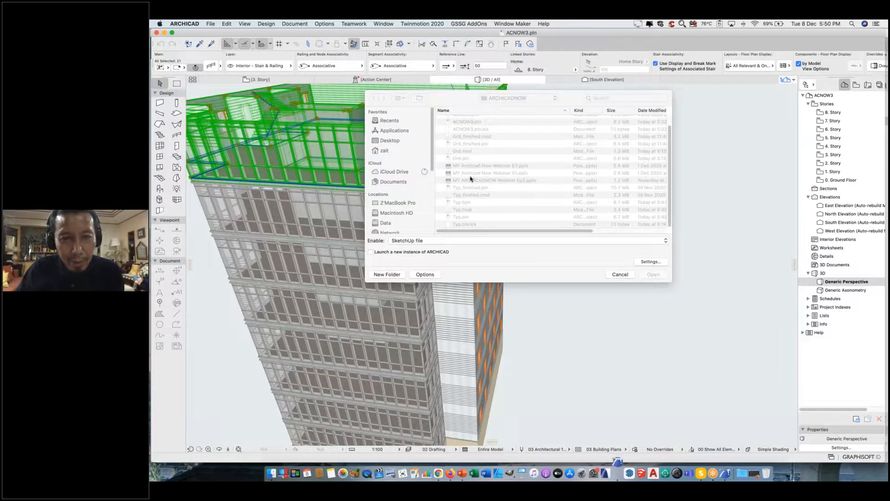
{"action": "scroll", "coordinate": [470, 180], "scroll_direction": "up", "scroll_amount": 1}
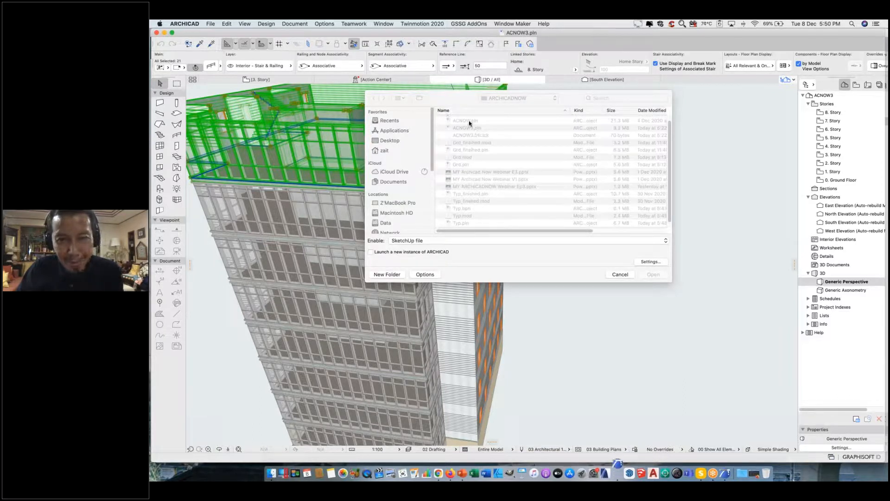
{"action": "left_click", "coordinate": [616, 189]}
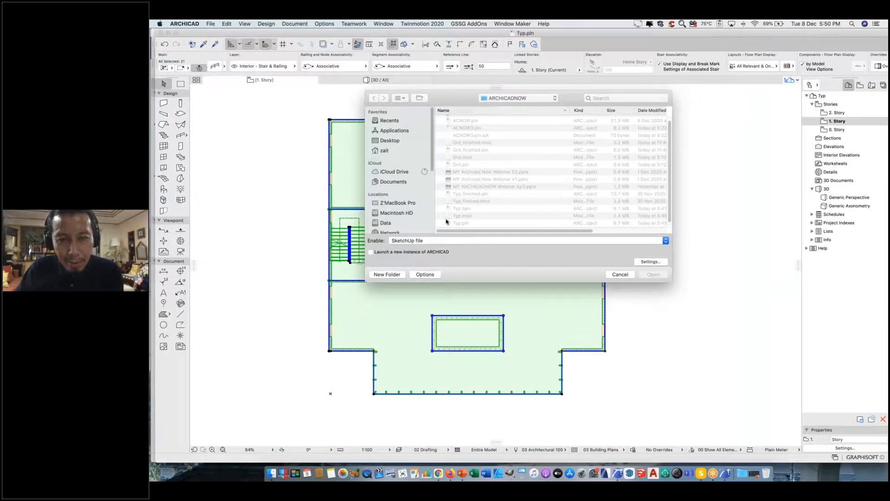
List all ARCHICAD projects and open ACNOW.pln in a new instance of ARCHICAD.
{"action": "left_click", "coordinate": [444, 241]}
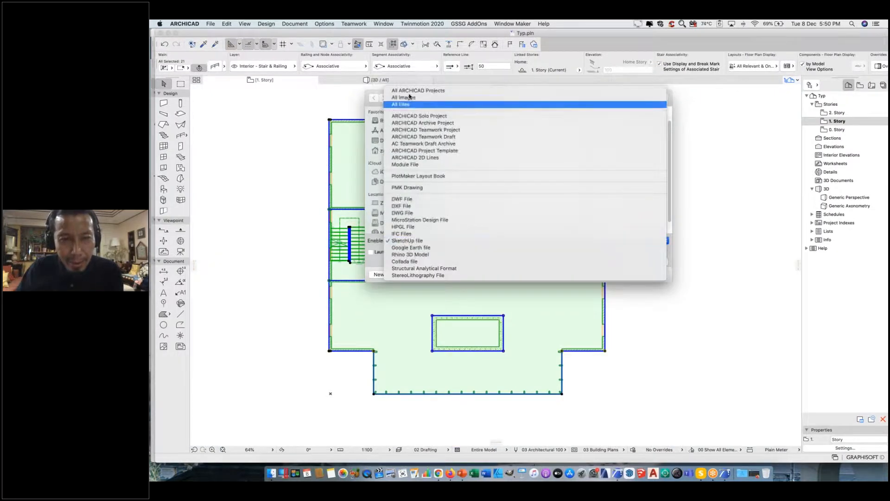
{"action": "left_click", "coordinate": [497, 99]}
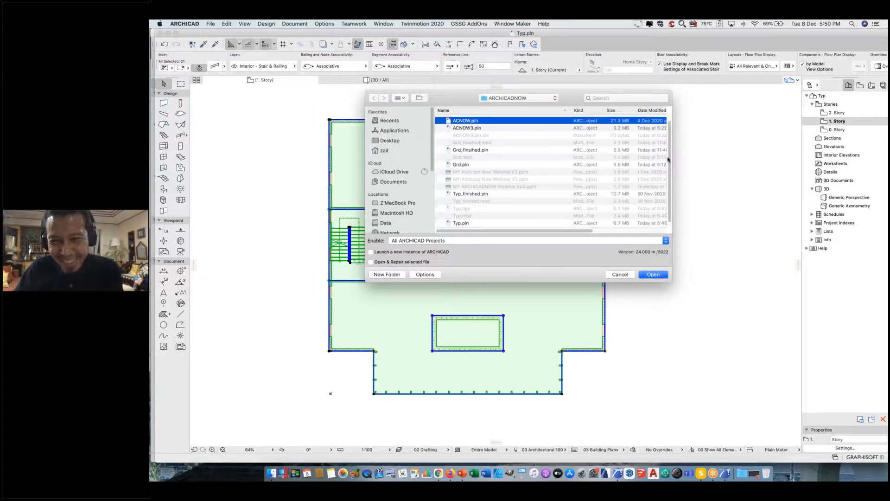
{"action": "left_click_drag", "start_coordinate": [670, 160], "coordinate": [669, 153]}
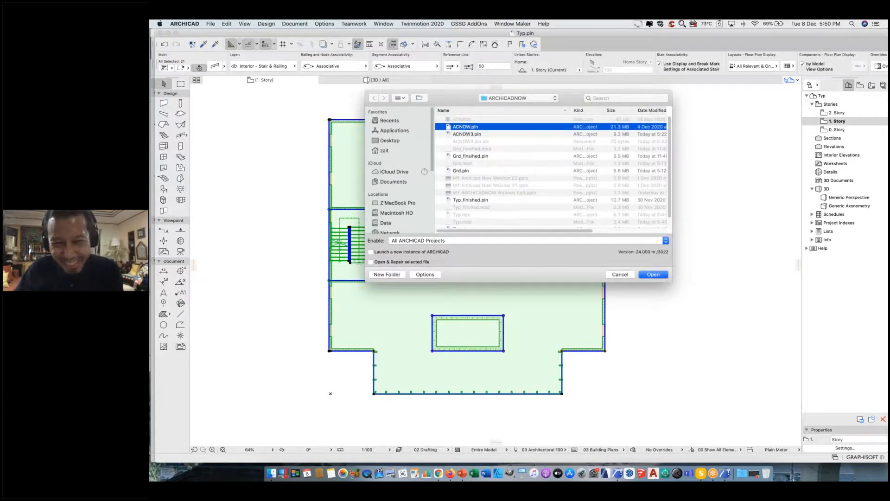
{"action": "left_click", "coordinate": [448, 254]}
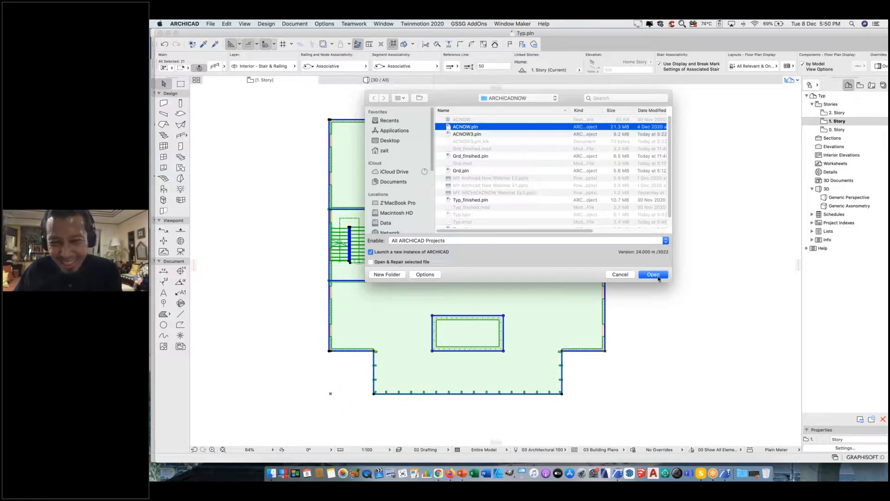
{"action": "left_click", "coordinate": [659, 277]}
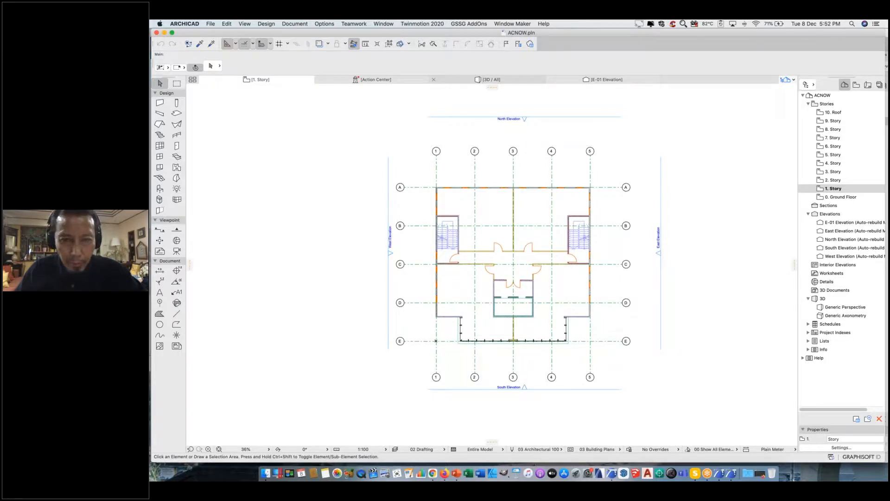
Show the ACNOW tower in 3D and examine its windowed side wall and curtain wall facade.
{"action": "key", "text": "F3"}
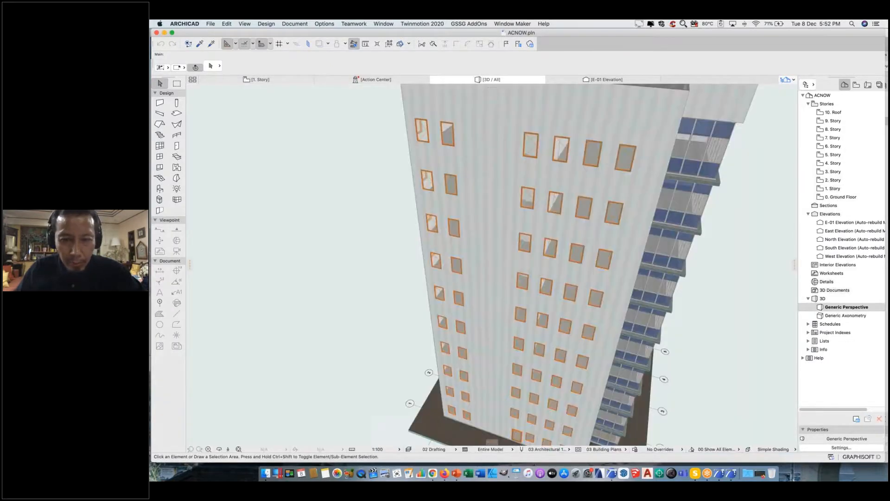
{"action": "scroll", "coordinate": [528, 244], "scroll_direction": "down", "scroll_amount": 4}
{"action": "middle_click_drag", "start_coordinate": [491, 205], "coordinate": [453, 157], "text": "shift"}
{"action": "middle_click_drag", "start_coordinate": [452, 443], "coordinate": [362, 441], "text": "shift"}
{"action": "middle_click_drag", "start_coordinate": [505, 276], "coordinate": [466, 303], "text": "shift"}
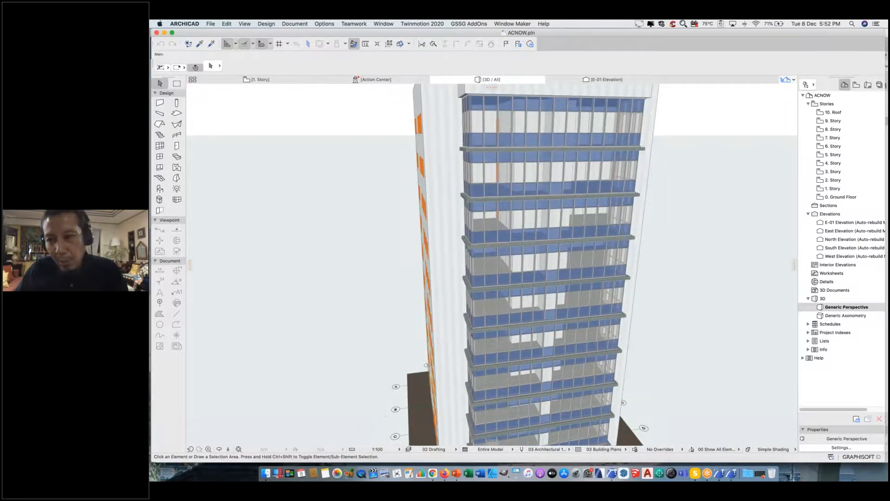
Open the 2. Story floor plan and examine its rooms, cores and curtain wall layout.
{"action": "left_click", "coordinate": [834, 180]}
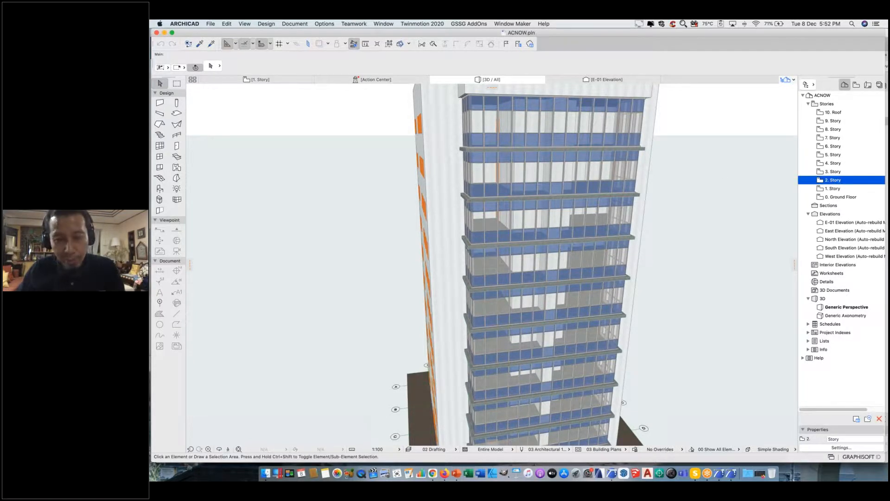
{"action": "double_click", "coordinate": [834, 181]}
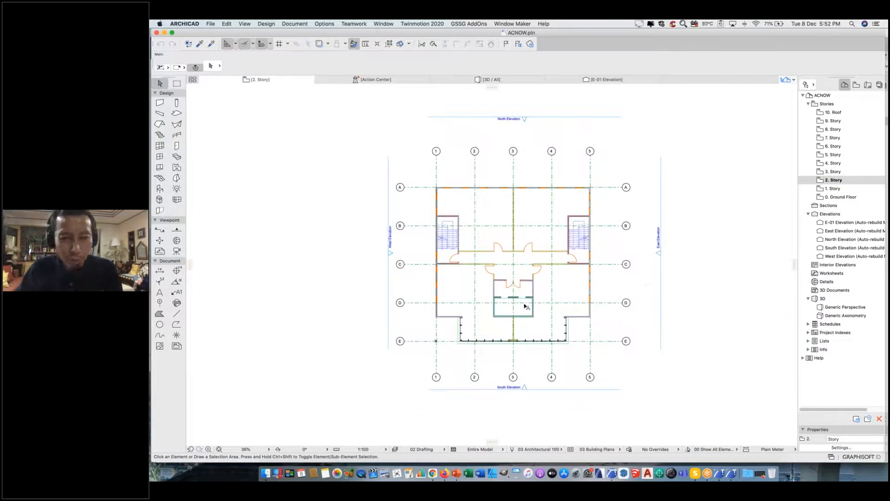
{"action": "scroll", "coordinate": [536, 302], "scroll_direction": "up", "scroll_amount": 5}
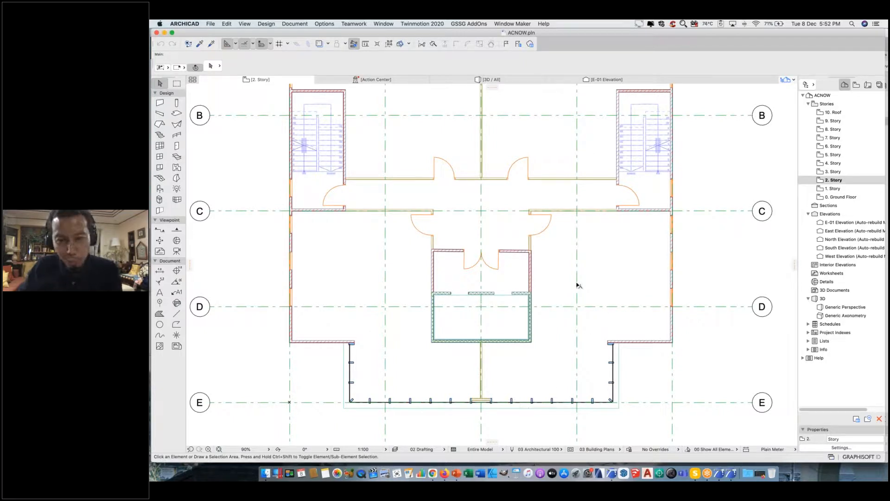
{"action": "scroll", "coordinate": [579, 286], "scroll_direction": "down", "scroll_amount": 5}
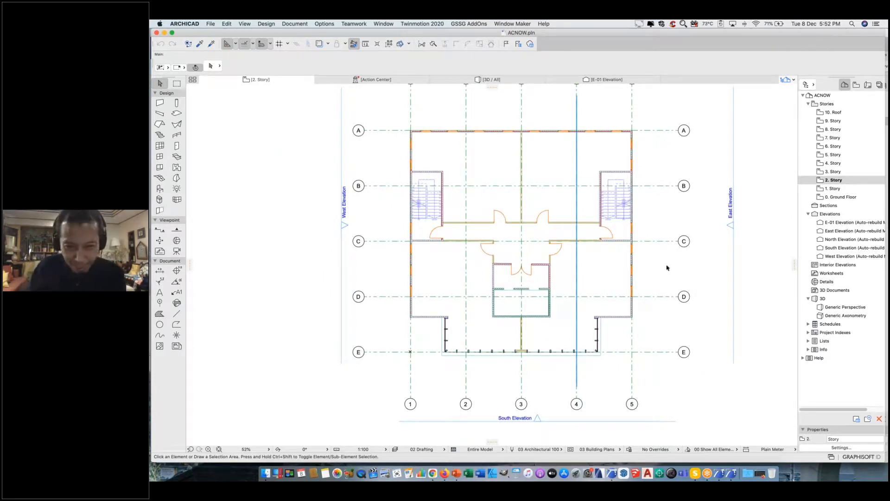
Return to the 3D view and examine the tower's front curtain wall facade down to the entrance.
{"action": "left_click", "coordinate": [490, 81]}
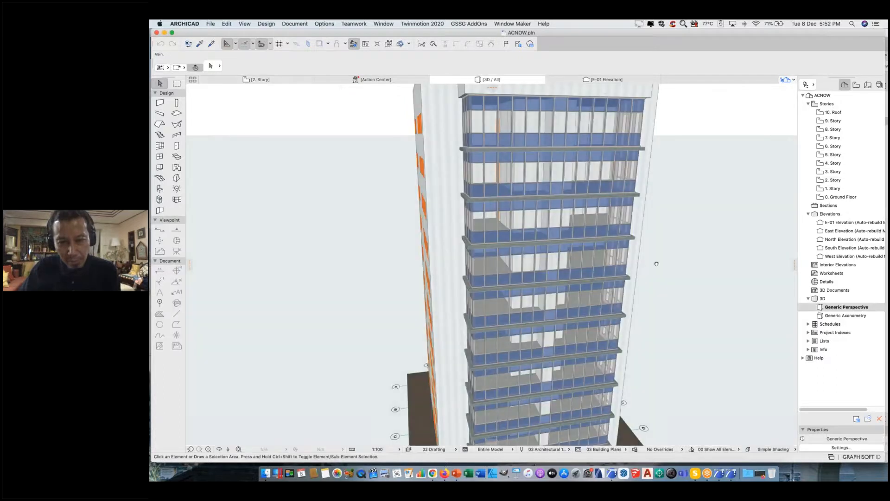
{"action": "middle_click_drag", "start_coordinate": [650, 252], "coordinate": [627, 245], "text": "shift"}
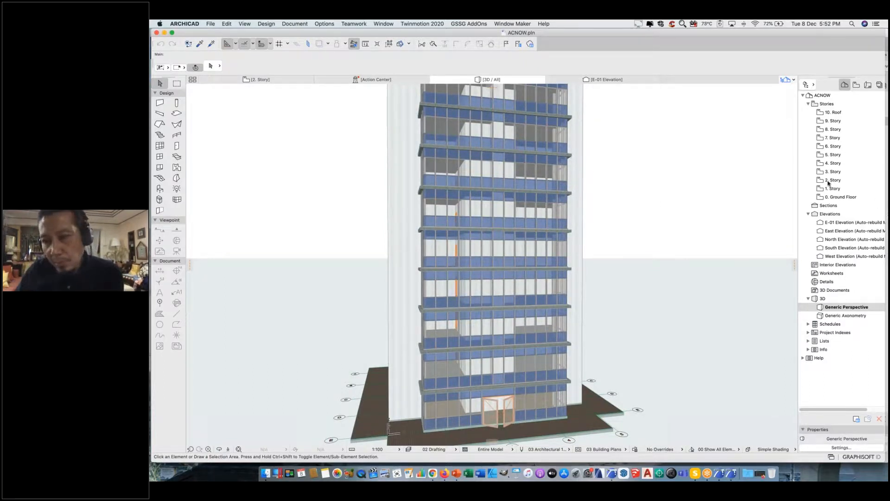
{"action": "key", "text": "super+Tab"}
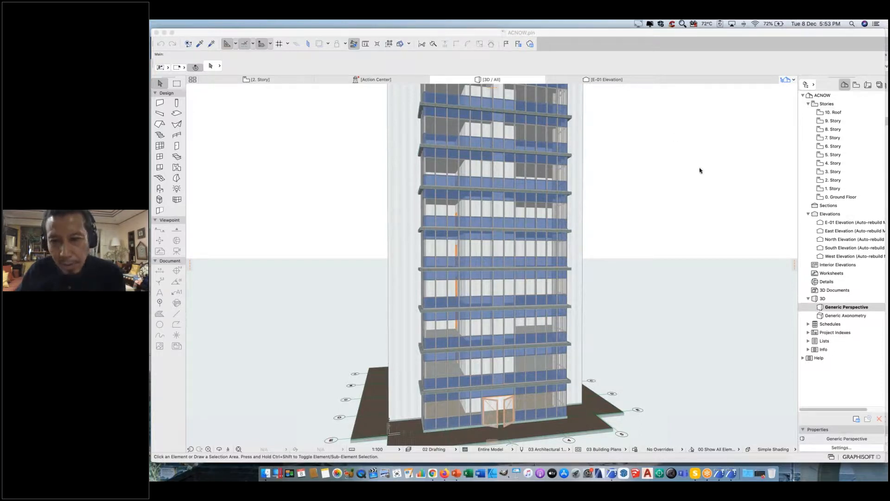
{"action": "mouse_move", "coordinate": [670, 21]}
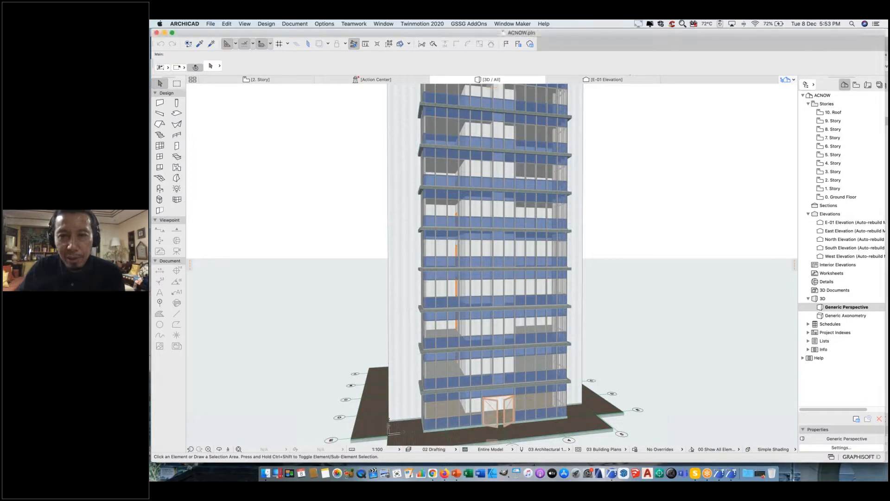
View the E-01 Elevation, open the East Elevation, and inspect the tower's upper stories.
{"action": "left_click", "coordinate": [618, 81]}
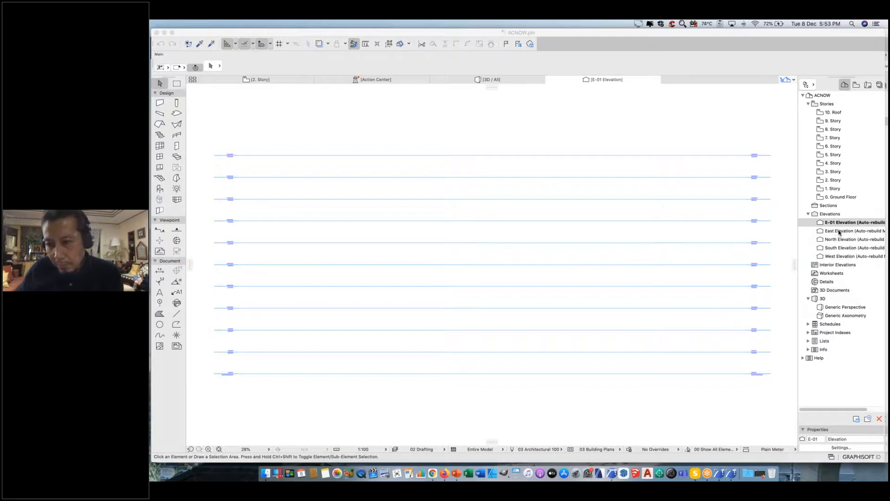
{"action": "left_click", "coordinate": [840, 231]}
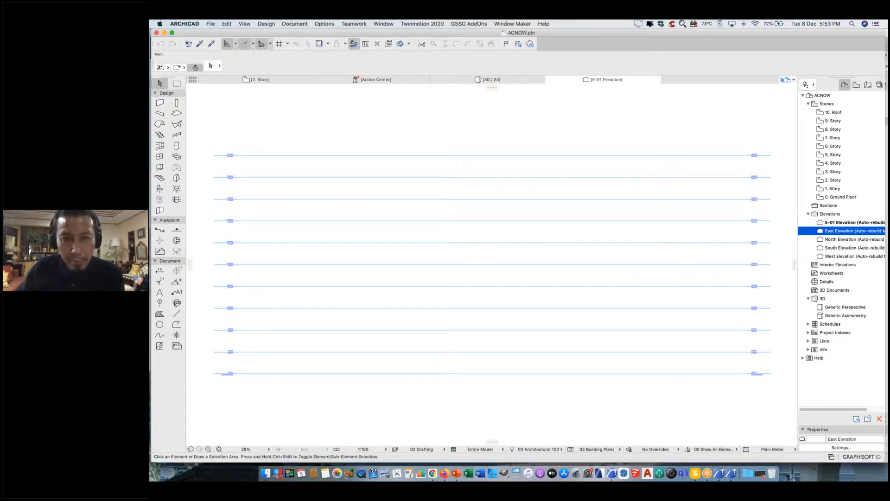
{"action": "double_click", "coordinate": [841, 232]}
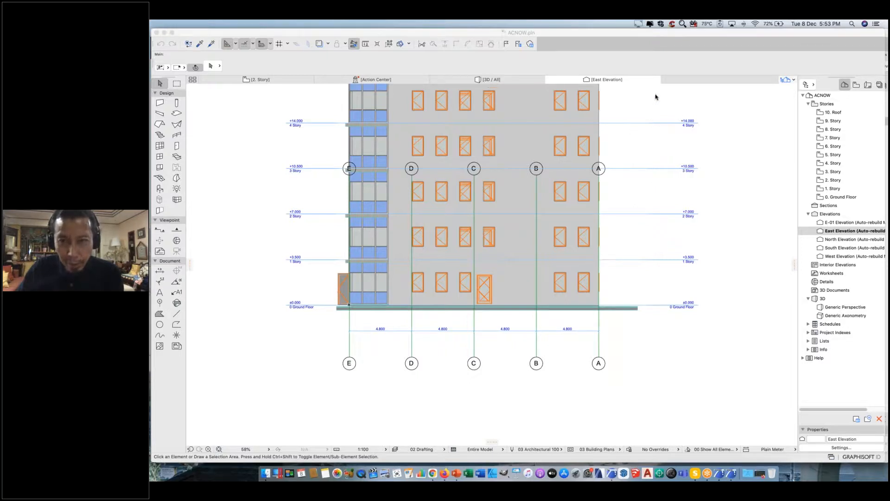
{"action": "mouse_move", "coordinate": [651, 45]}
{"action": "scroll", "coordinate": [612, 272], "scroll_direction": "up", "scroll_amount": 5}
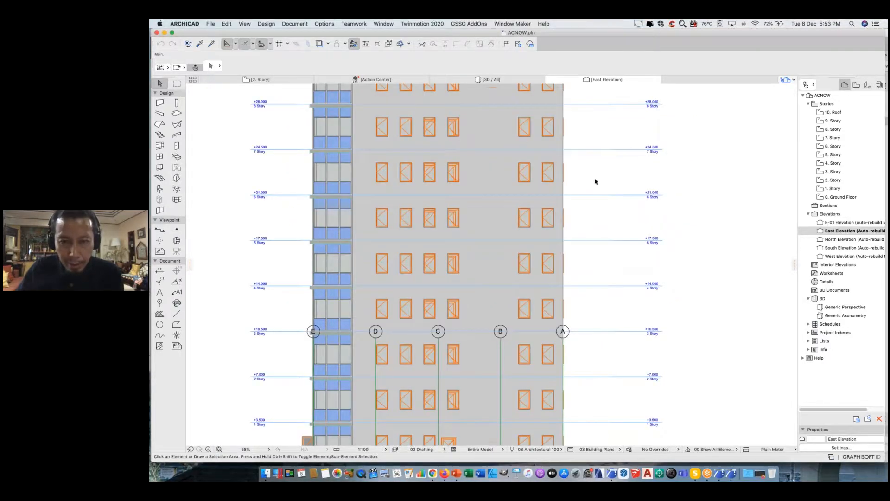
In the East Elevation's settings, set the uncut elements' surfaces to be filled with Nothing.
{"action": "right_click", "coordinate": [841, 232]}
{"action": "left_click", "coordinate": [787, 116]}
{"action": "right_click", "coordinate": [844, 233]}
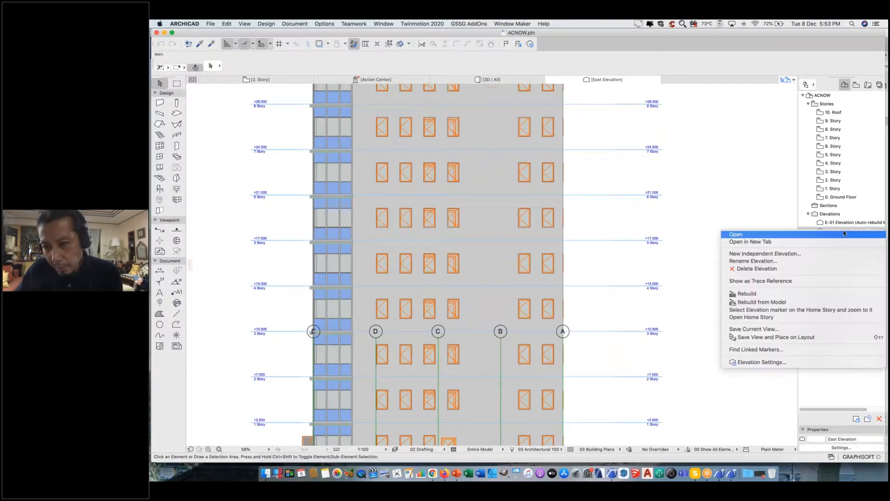
{"action": "left_click", "coordinate": [801, 362]}
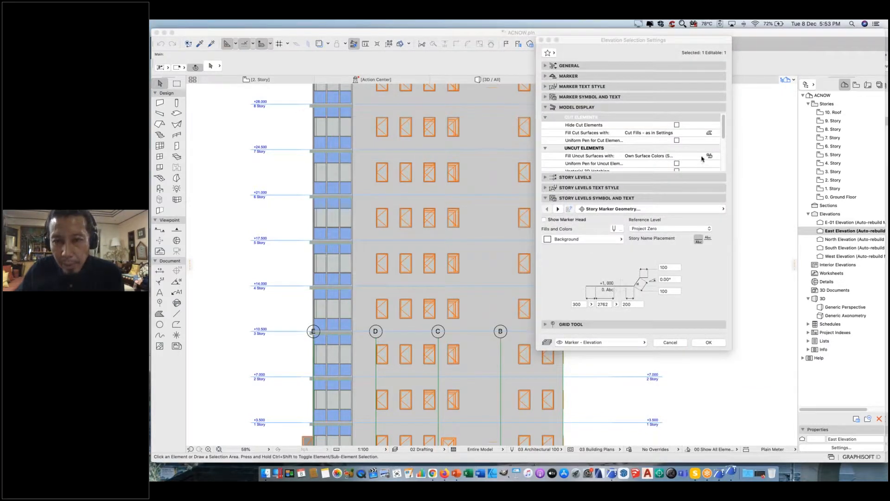
{"action": "left_click", "coordinate": [705, 157]}
{"action": "left_click", "coordinate": [716, 156]}
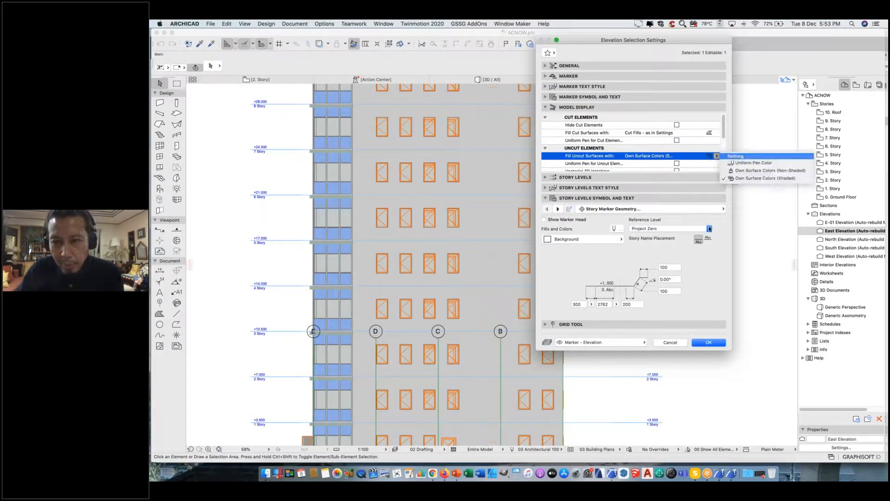
{"action": "left_click", "coordinate": [725, 158]}
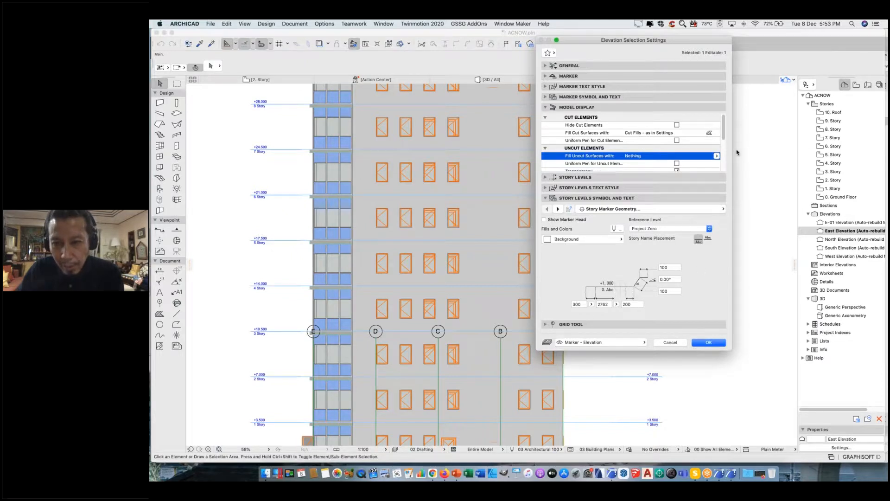
Turn off transparency for the East Elevation's uncut elements, apply the settings, and review the full elevation.
{"action": "scroll", "coordinate": [722, 140], "scroll_direction": "down", "scroll_amount": 3}
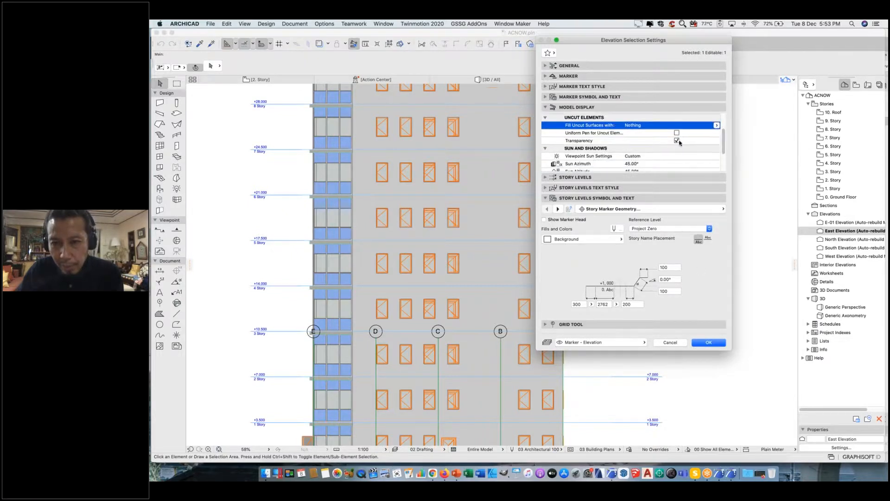
{"action": "left_click", "coordinate": [678, 141]}
{"action": "left_click", "coordinate": [708, 343]}
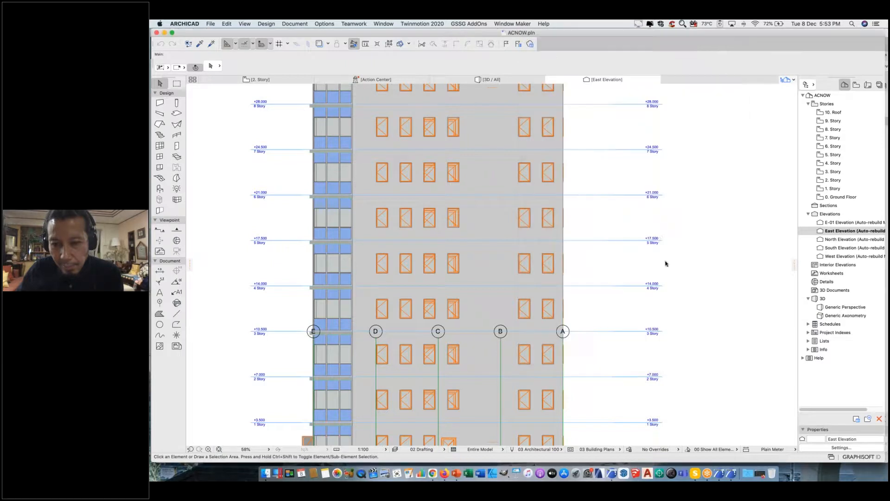
{"action": "scroll", "coordinate": [631, 209], "scroll_direction": "down", "scroll_amount": 5}
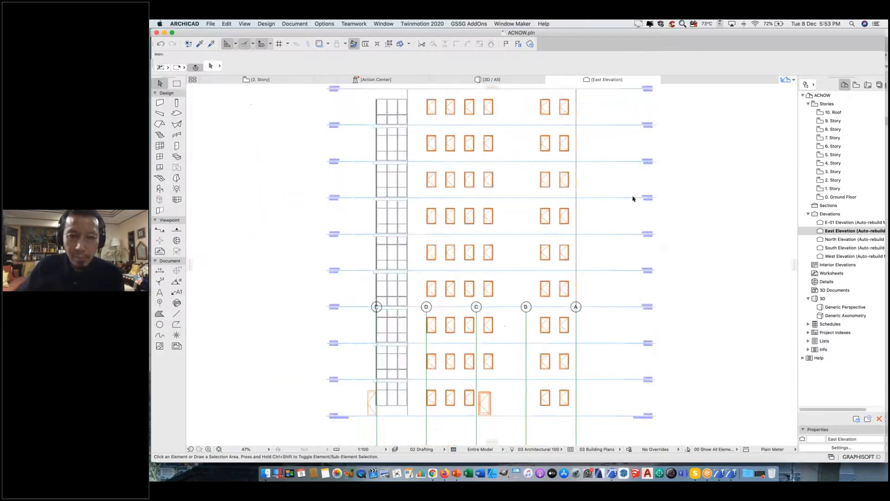
{"action": "middle_click_drag", "start_coordinate": [592, 210], "coordinate": [587, 220]}
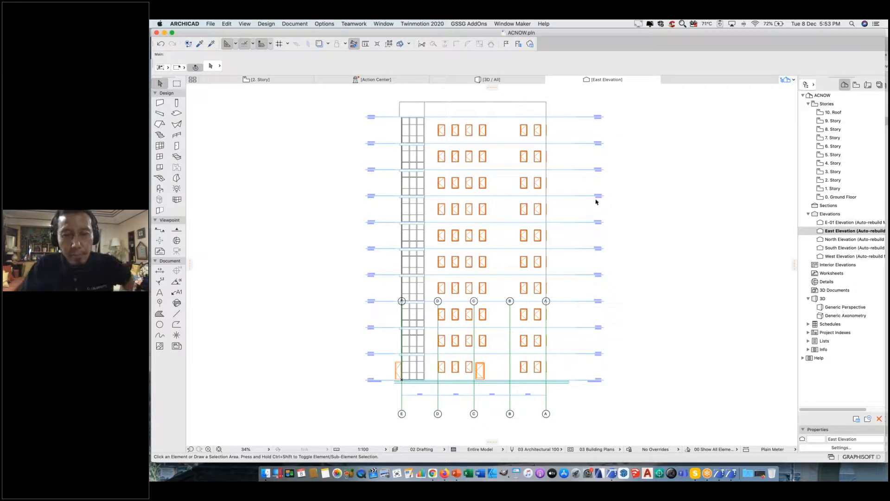
{"action": "scroll", "coordinate": [572, 196], "scroll_direction": "up", "scroll_amount": 1}
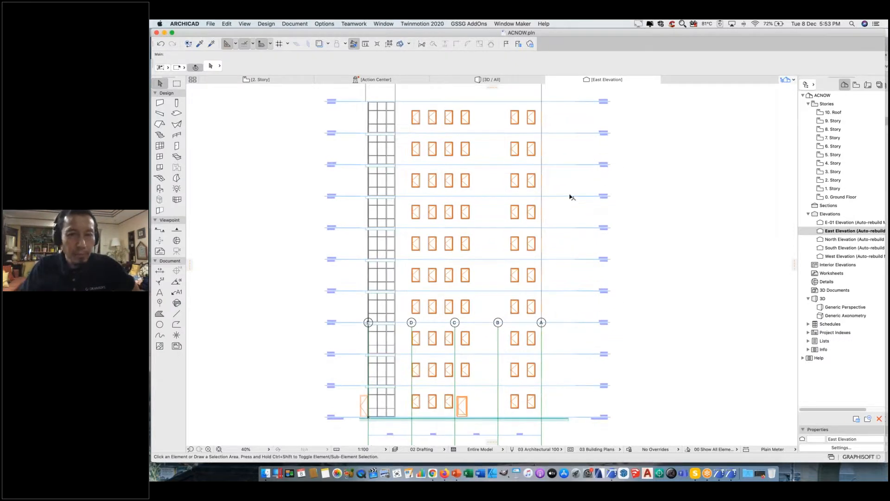
{"action": "scroll", "coordinate": [570, 209], "scroll_direction": "up", "scroll_amount": 1}
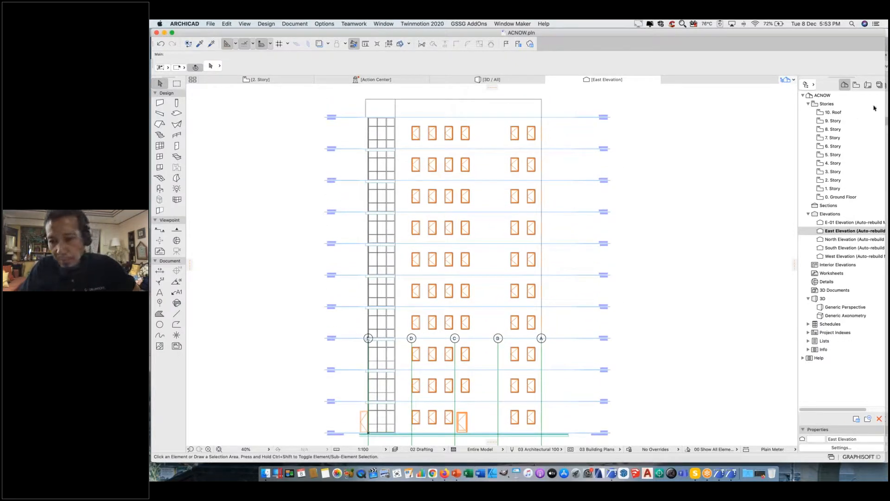
Switch from the ACNOW project to Microsoft PowerPoint.
{"action": "key", "text": "super+Tab"}
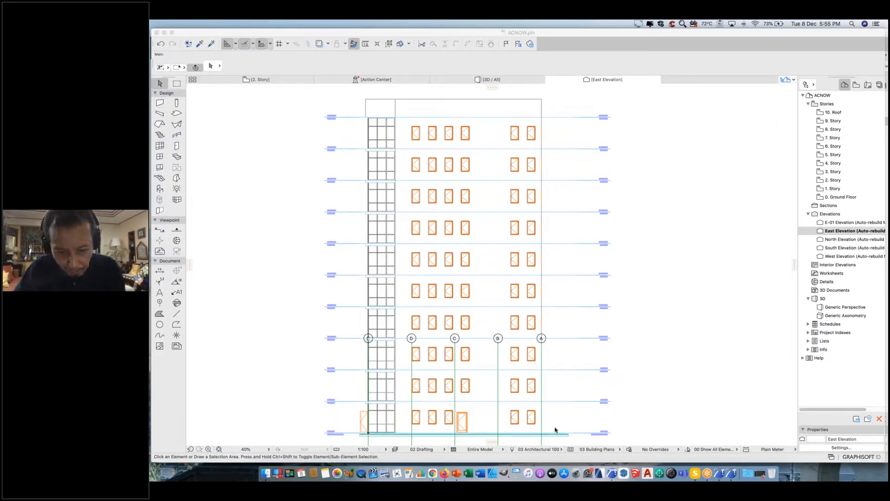
{"action": "left_click", "coordinate": [456, 472]}
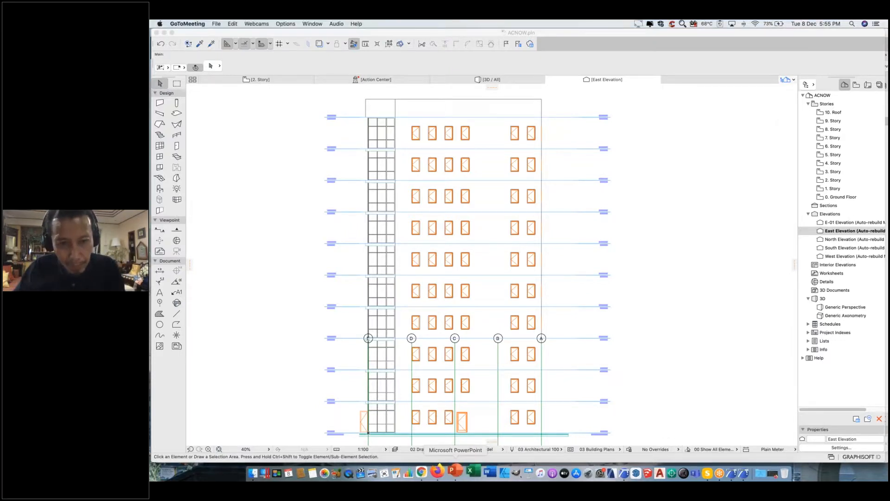